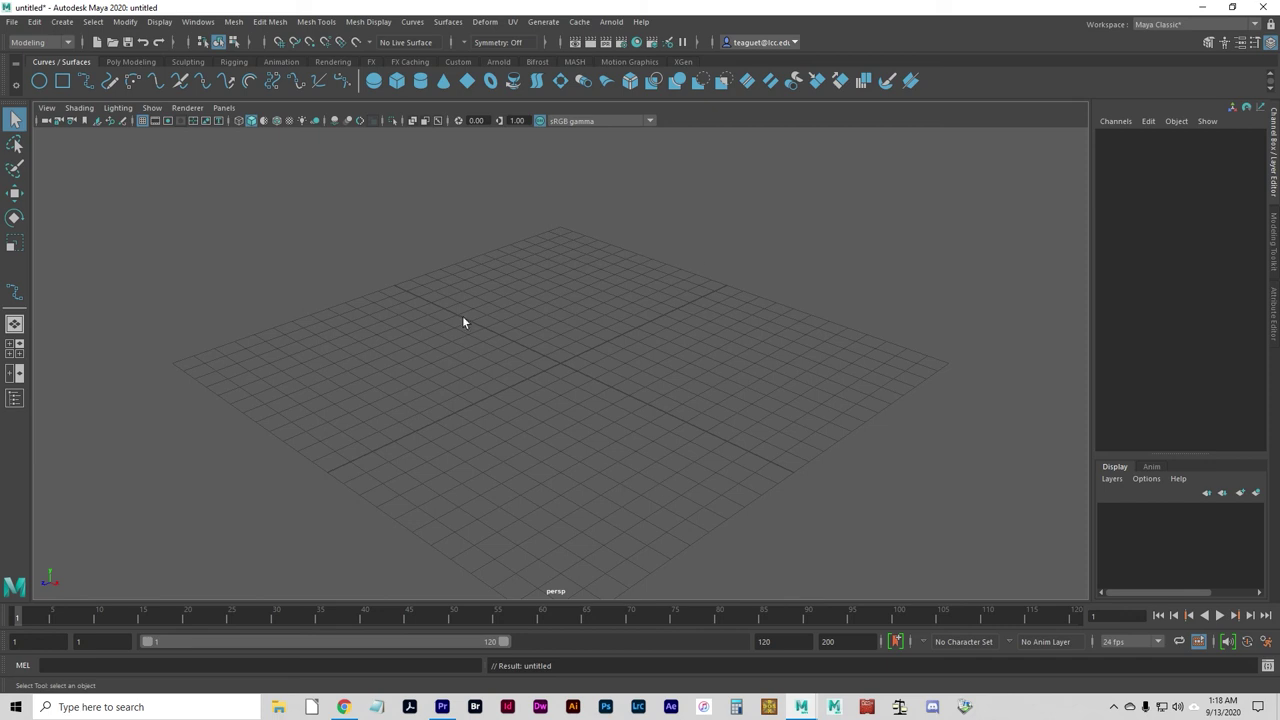
Step: Switch to the four-view layout showing the top, perspective, front and side views
{"action": "key", "text": "space"}
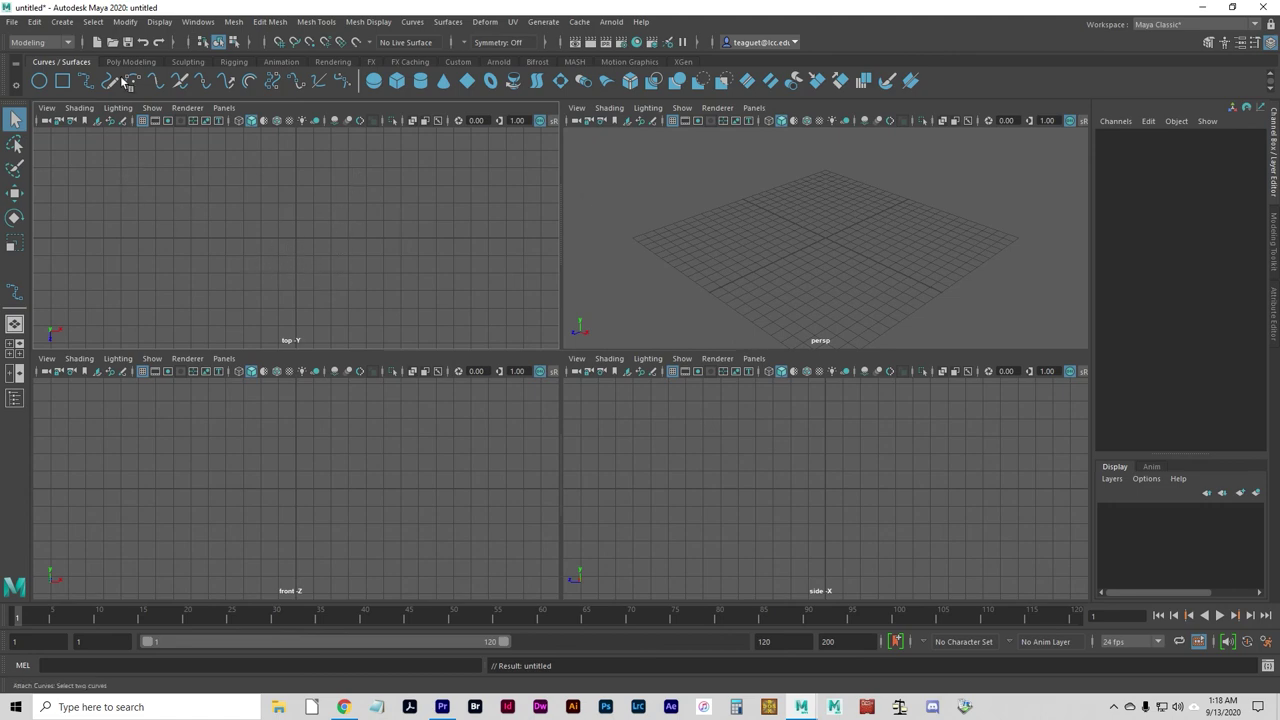
Step: With the EP Curve Tool, draw a seven-point wave with three crests across the top view, finishing curve1
{"action": "left_click", "coordinate": [86, 80]}
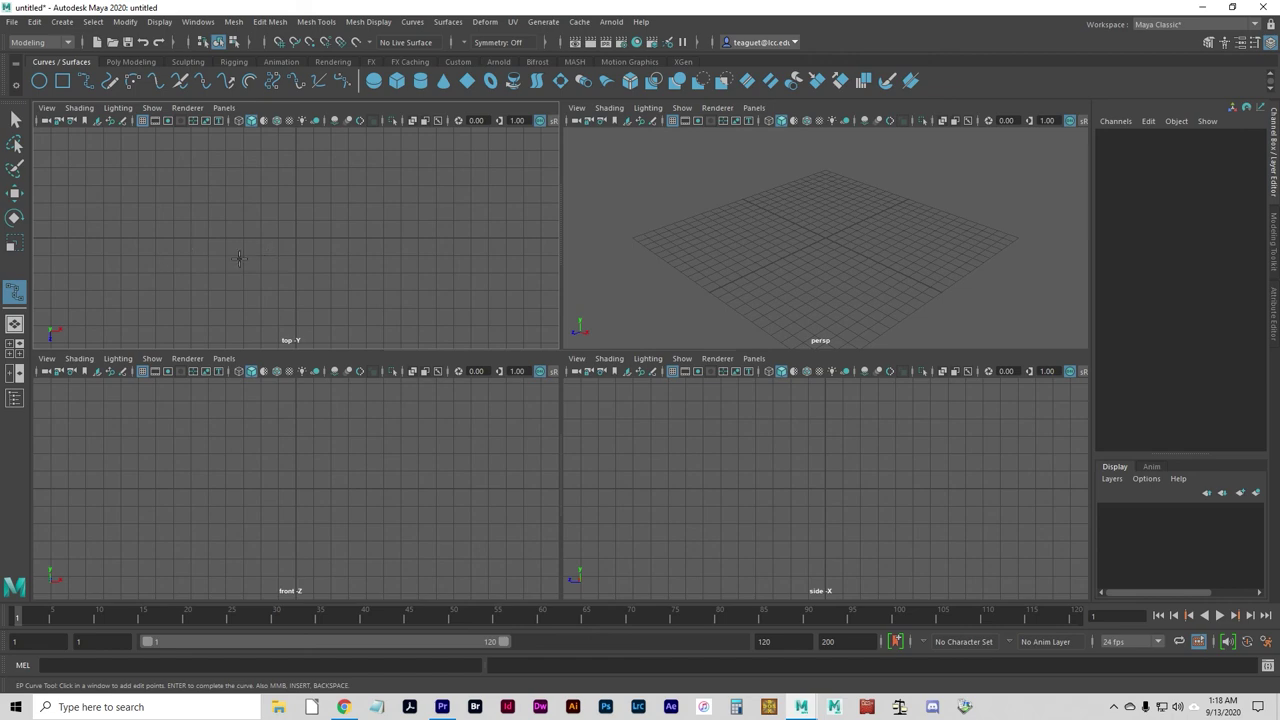
{"action": "left_click", "coordinate": [135, 243]}
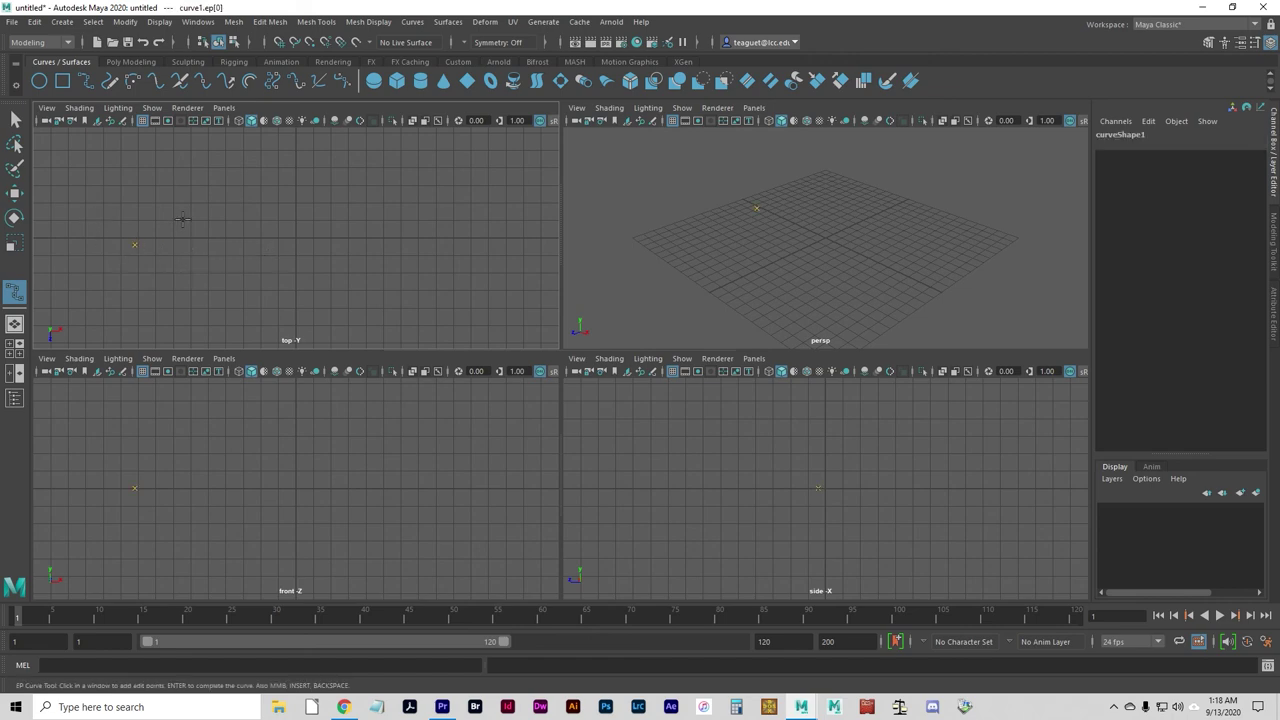
{"action": "left_click", "coordinate": [181, 190]}
{"action": "left_click", "coordinate": [242, 256]}
{"action": "left_click", "coordinate": [303, 205]}
{"action": "left_click", "coordinate": [385, 254]}
{"action": "left_click", "coordinate": [431, 213]}
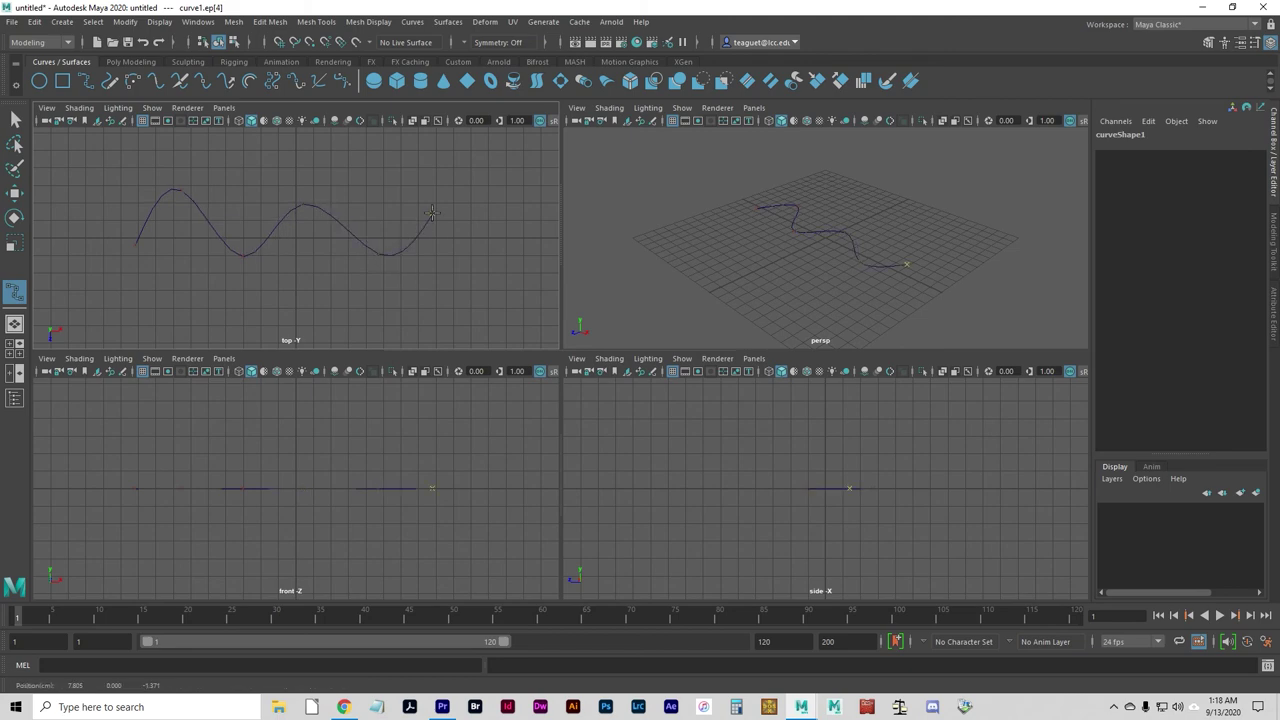
{"action": "left_click", "coordinate": [503, 253]}
{"action": "key", "text": "q"}
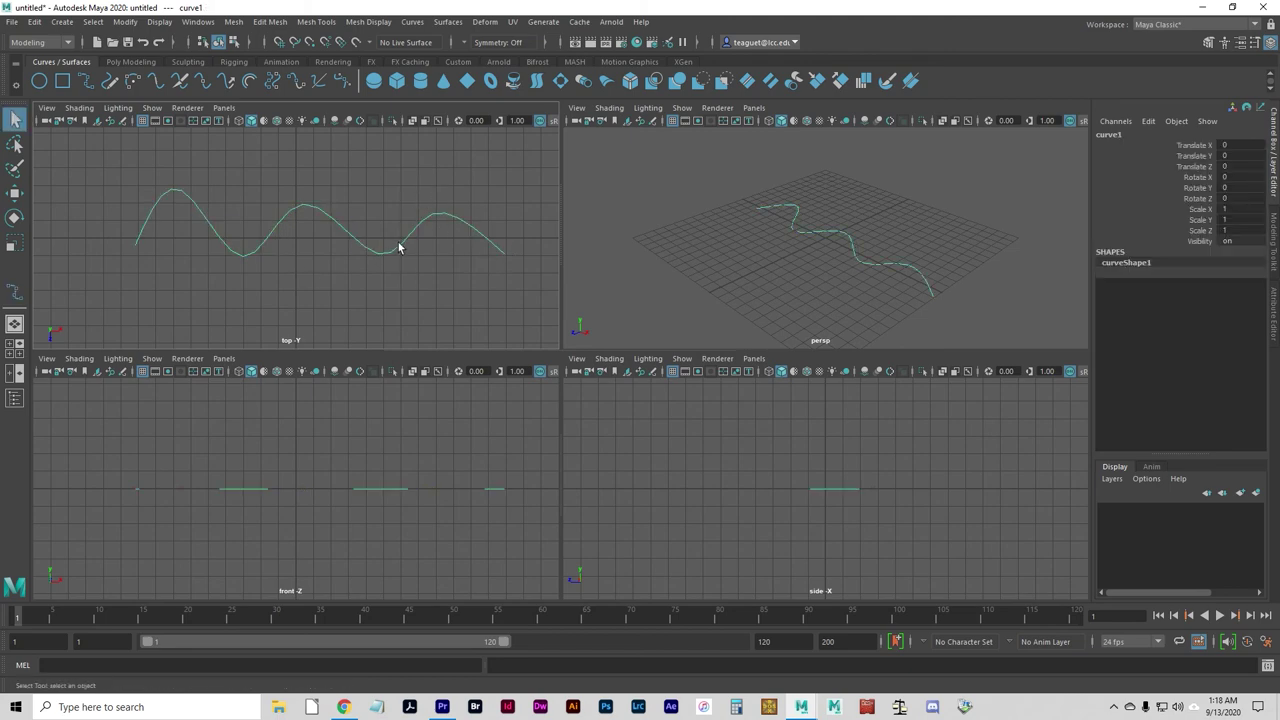
Step: Reset the Surfaces > Extrude options to their defaults
{"action": "left_click", "coordinate": [447, 22]}
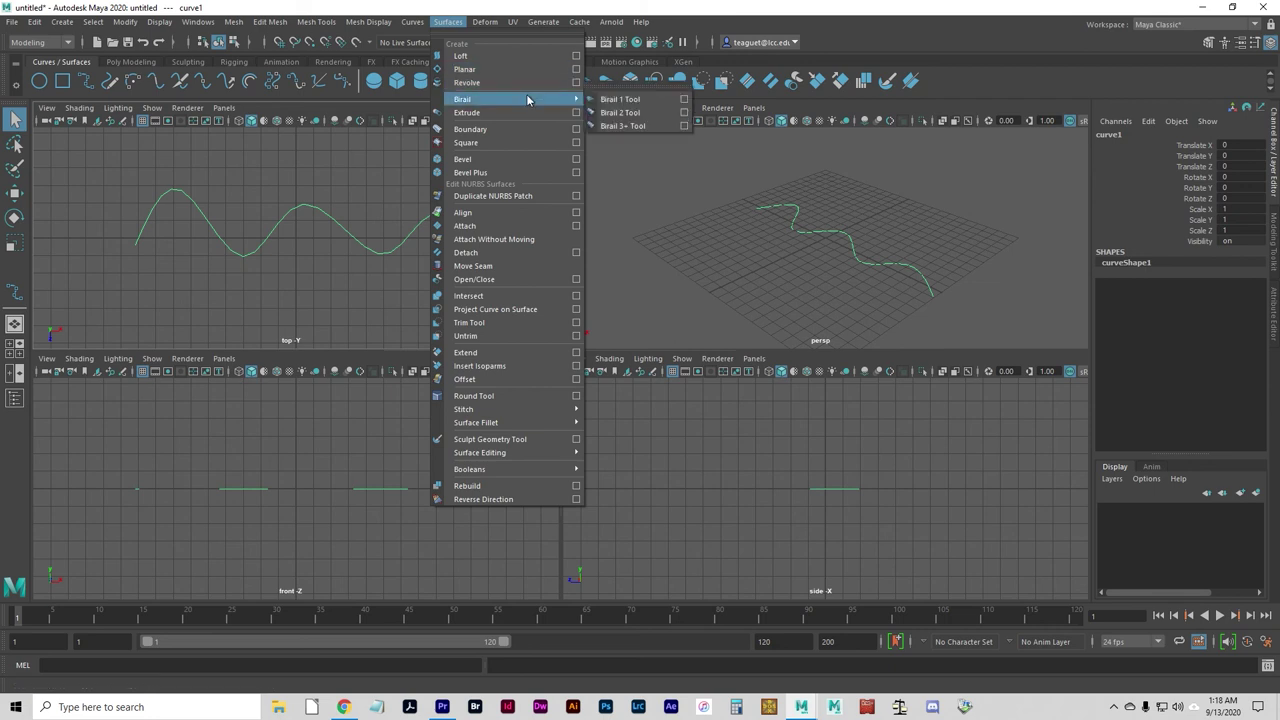
{"action": "left_click", "coordinate": [577, 114]}
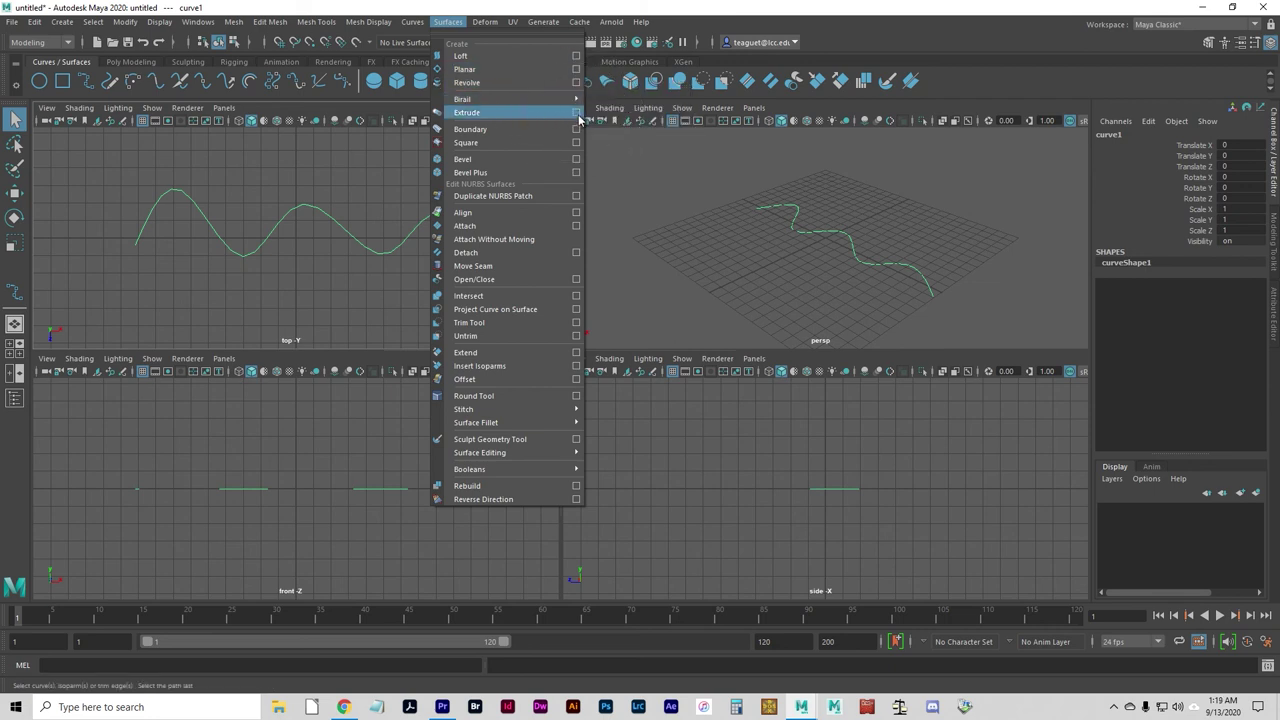
{"action": "left_click", "coordinate": [578, 113]}
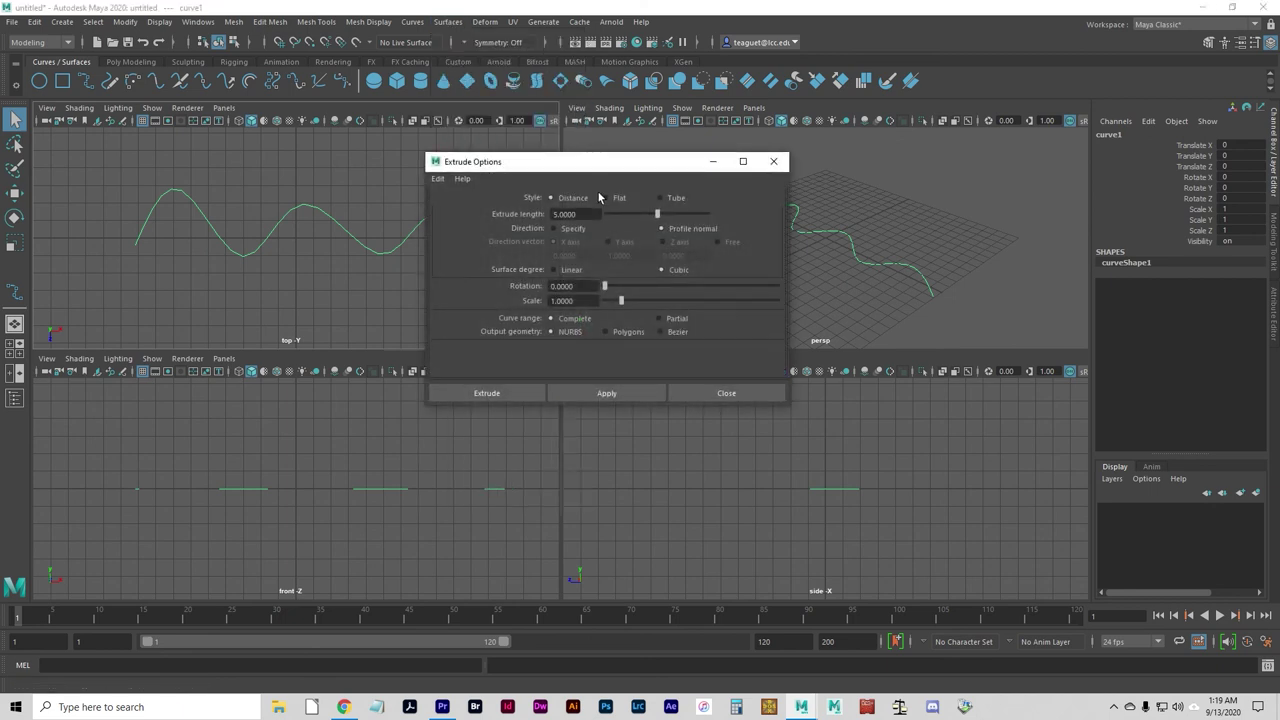
{"action": "left_click", "coordinate": [443, 179]}
{"action": "left_click", "coordinate": [458, 178]}
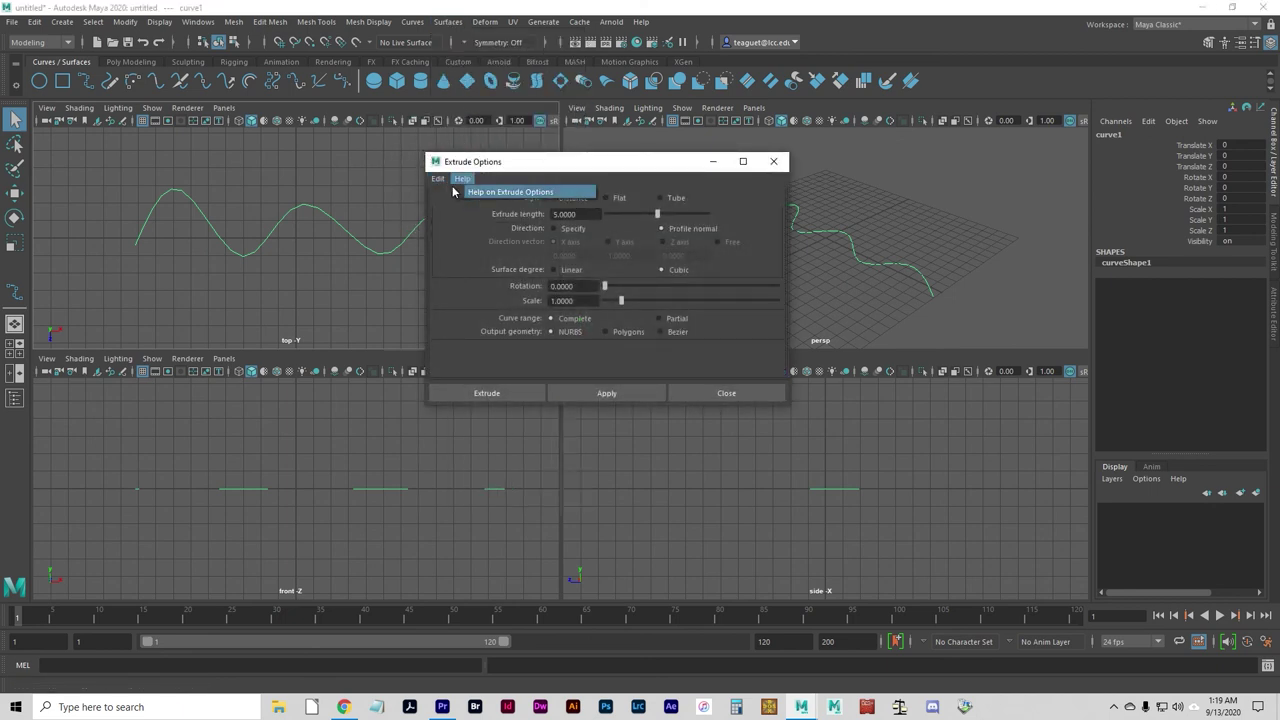
{"action": "left_click", "coordinate": [440, 179]}
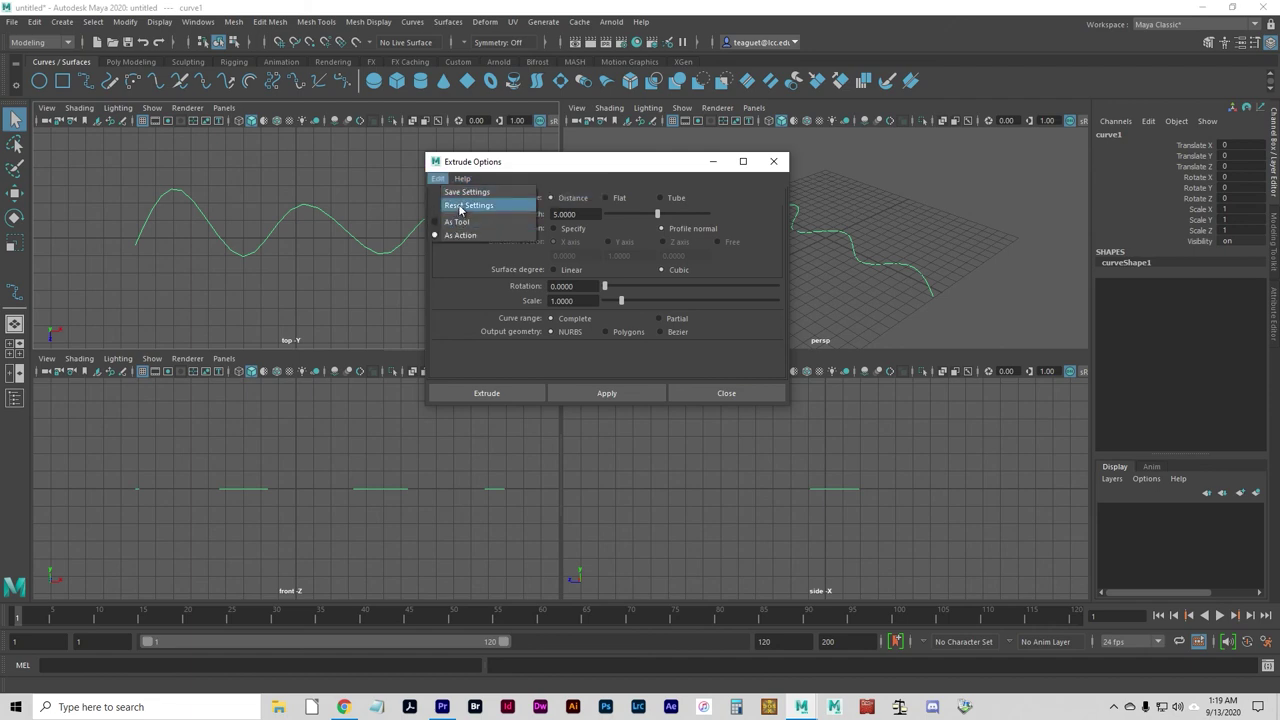
{"action": "left_click", "coordinate": [459, 205]}
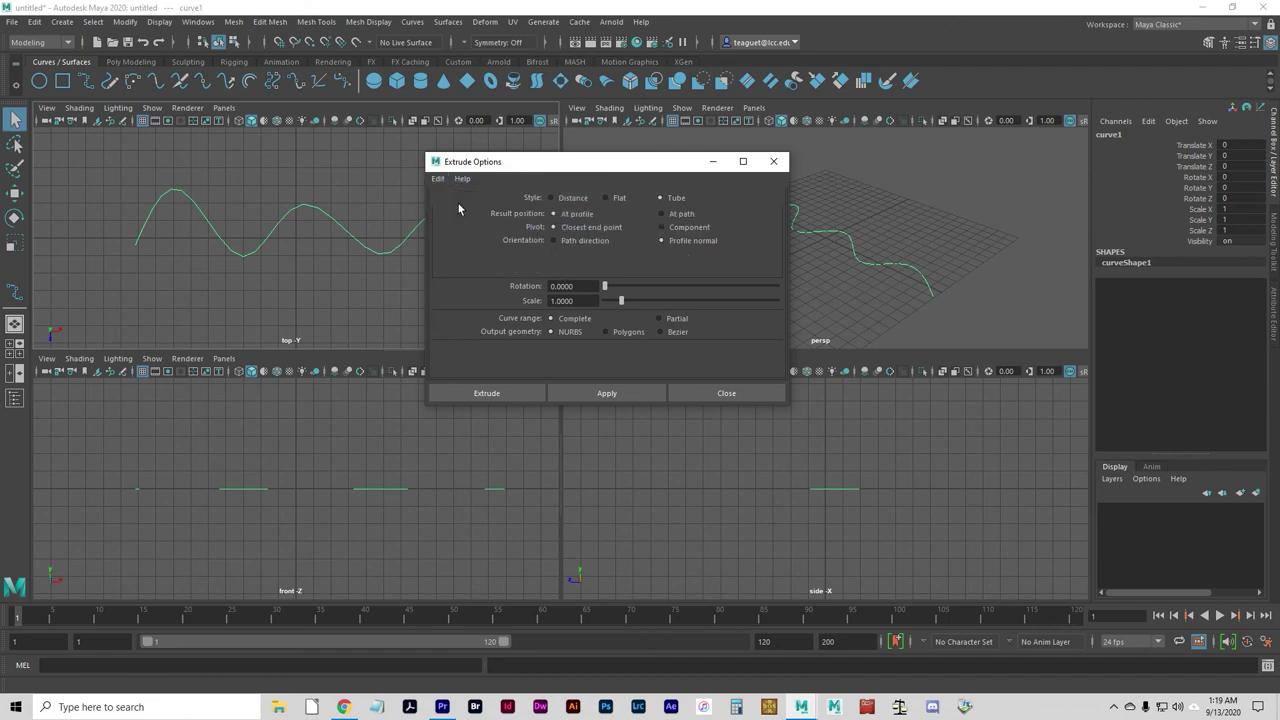
Step: Extrude the wave curve with Distance style and length 5, then view the wall in perspective
{"action": "left_click", "coordinate": [563, 200]}
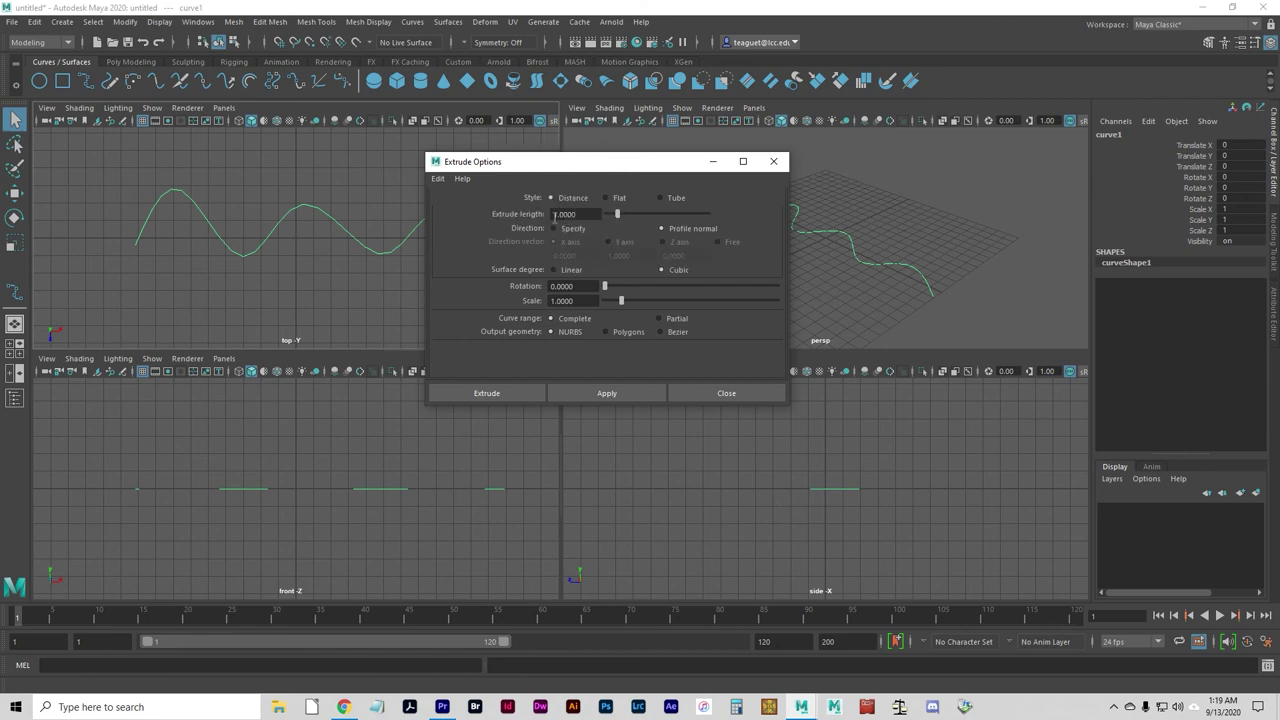
{"action": "left_click", "coordinate": [555, 215]}
{"action": "key", "text": "Return"}
{"action": "left_click", "coordinate": [513, 397]}
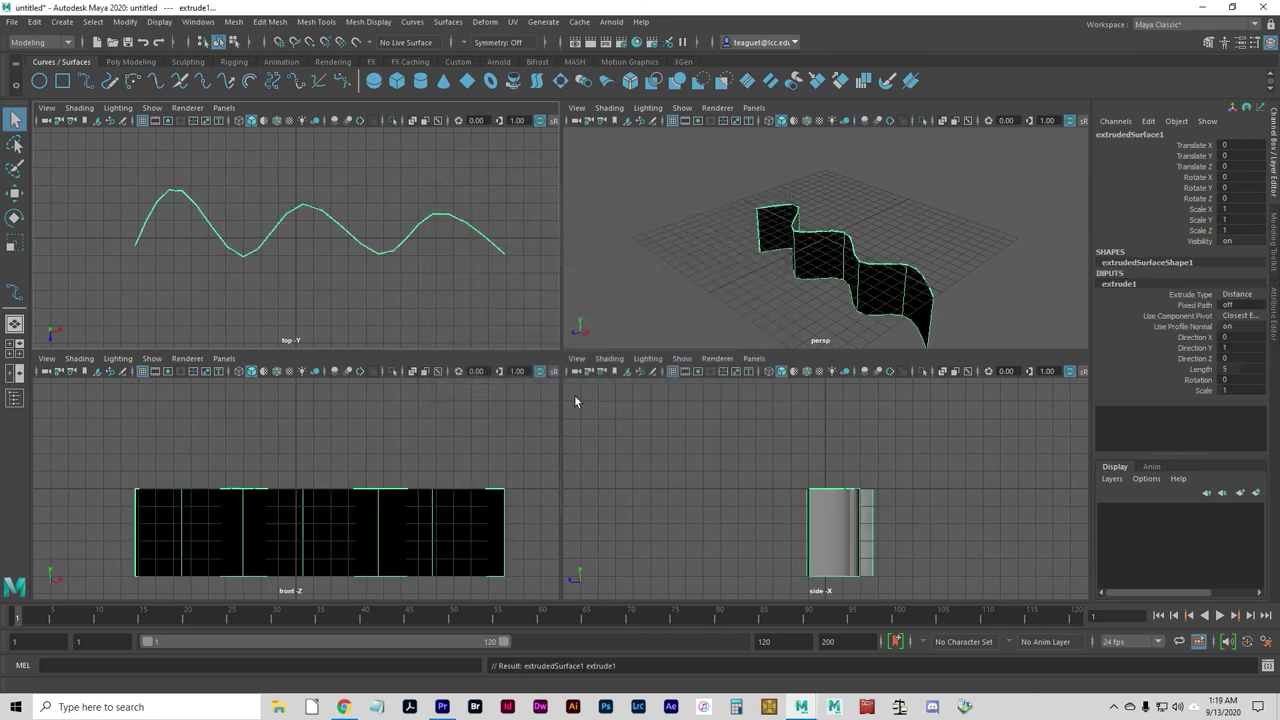
{"action": "left_click_drag", "start_coordinate": [937, 323], "coordinate": [773, 290], "text": "alt"}
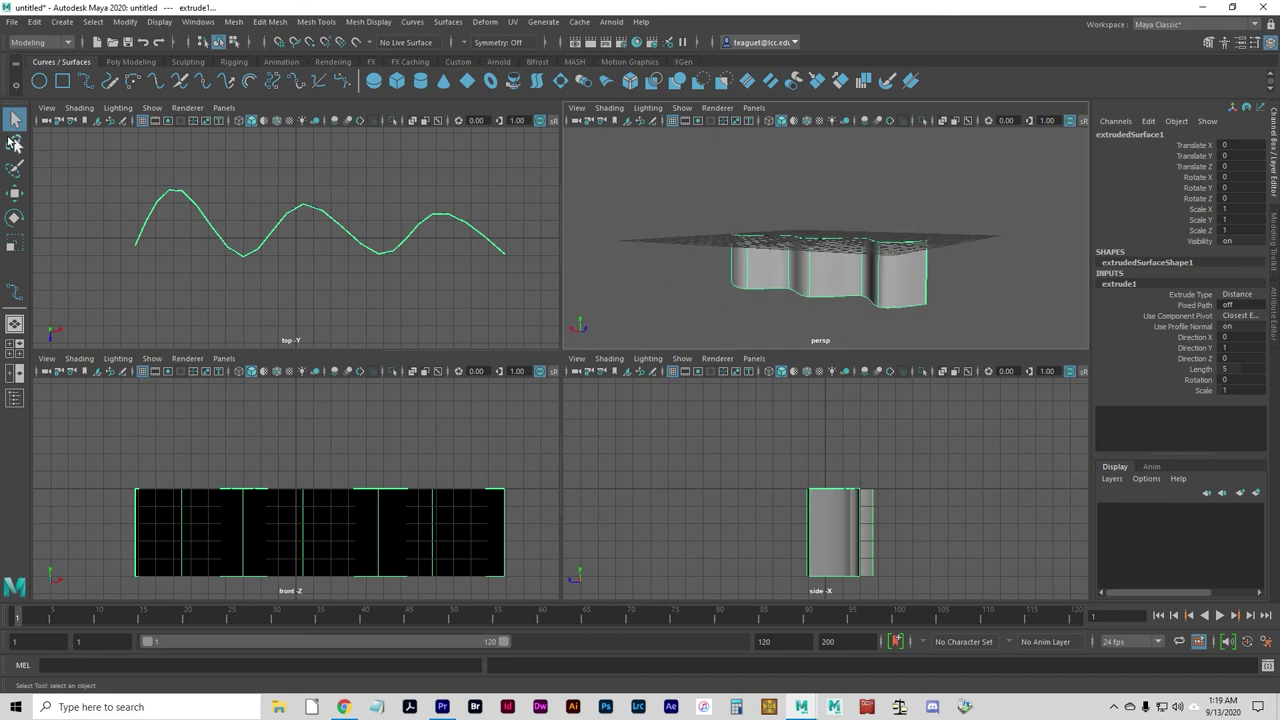
Step: Select curve1 in the Outliner and reverse its direction
{"action": "left_click", "coordinate": [197, 22]}
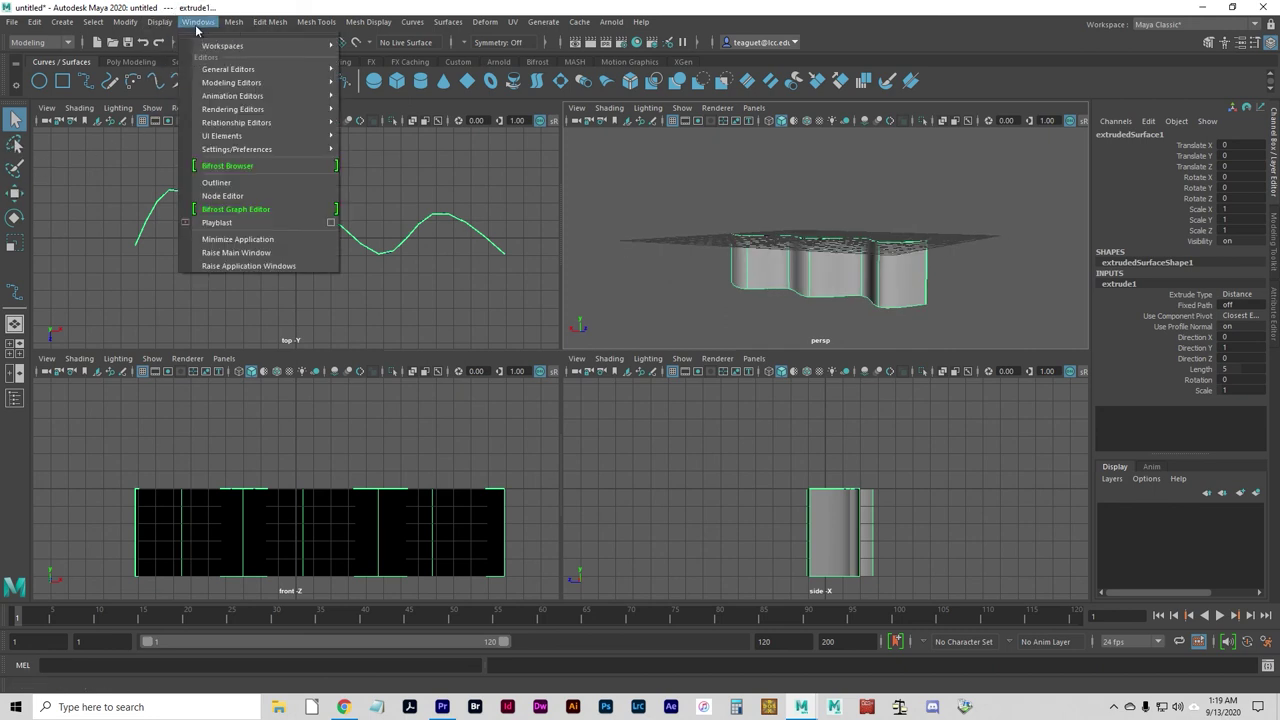
{"action": "left_click", "coordinate": [230, 183]}
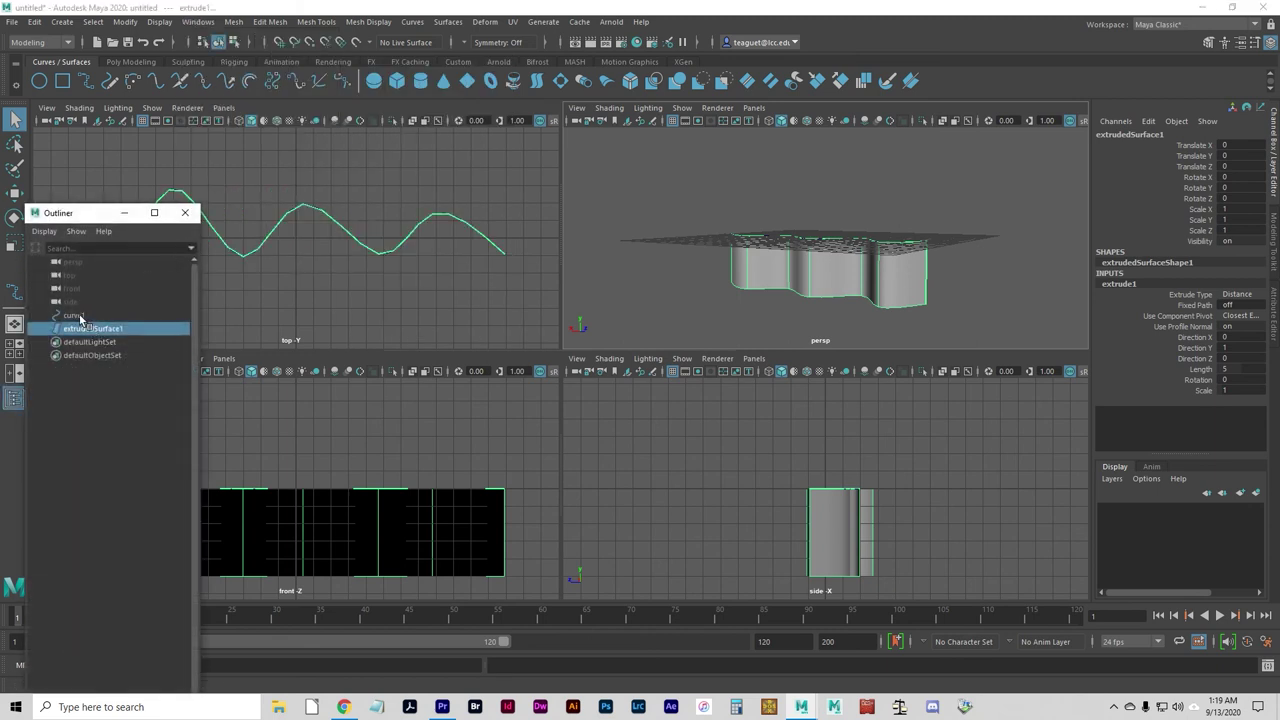
{"action": "left_click", "coordinate": [76, 315]}
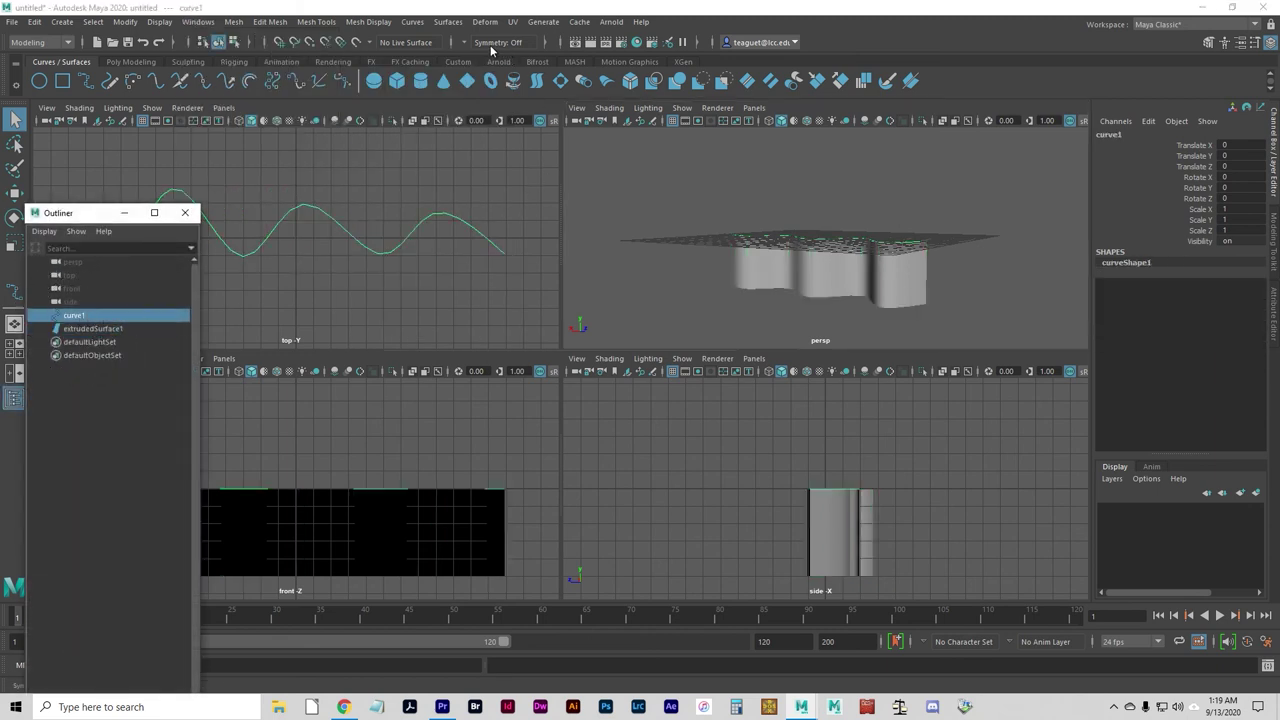
{"action": "left_click", "coordinate": [413, 22]}
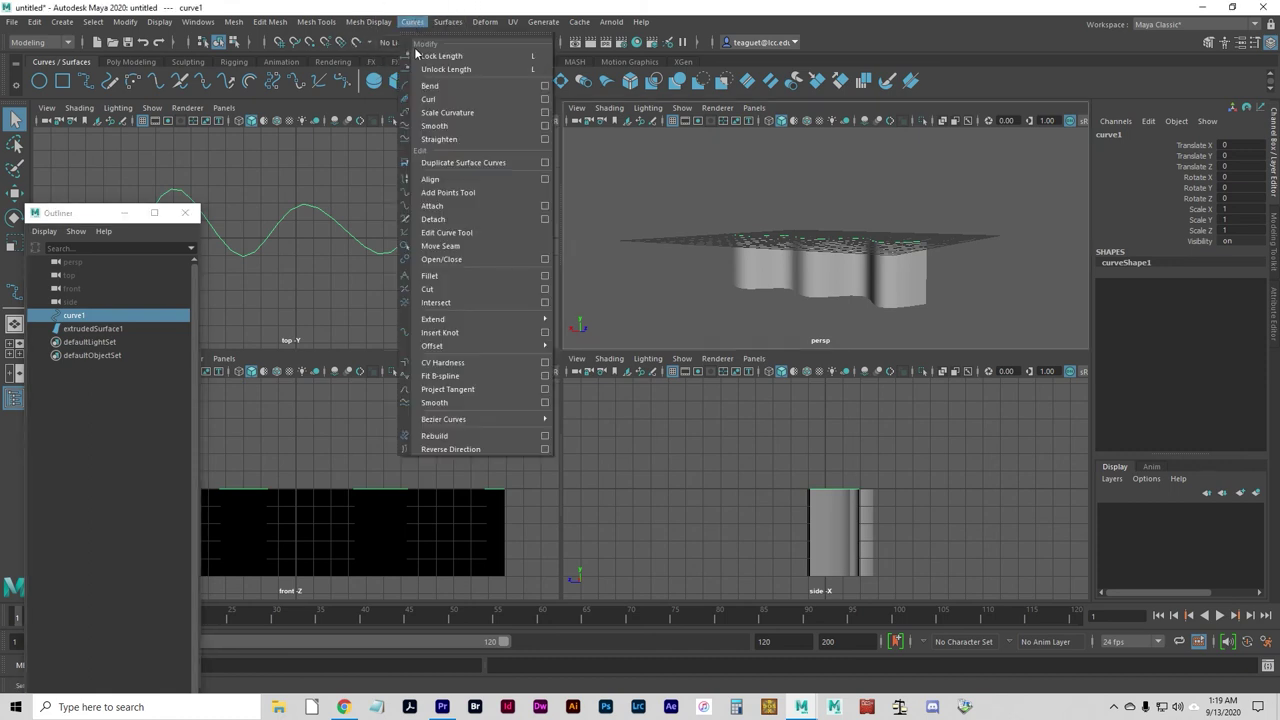
{"action": "left_click", "coordinate": [441, 450]}
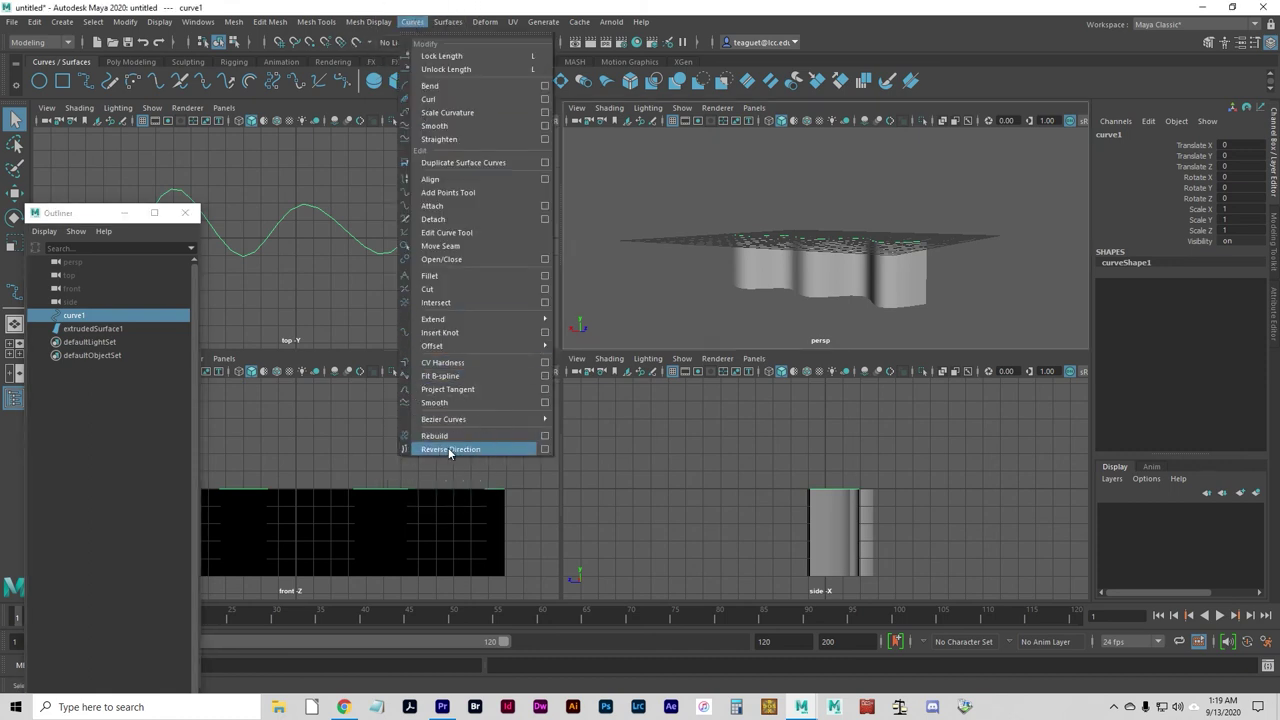
Step: Select extrudedSurface1 and orbit around it to check the wavy wall
{"action": "mouse_move", "coordinate": [896, 257]}
{"action": "left_mouse_down", "text": "alt"}
{"action": "mouse_move", "coordinate": [785, 262]}
{"action": "mouse_move", "coordinate": [937, 274]}
{"action": "mouse_move", "coordinate": [829, 259]}
{"action": "mouse_move", "coordinate": [814, 240]}
{"action": "mouse_move", "coordinate": [803, 269]}
{"action": "mouse_move", "coordinate": [749, 266]}
{"action": "mouse_move", "coordinate": [851, 286]}
{"action": "left_mouse_up", "text": "alt"}
{"action": "left_click", "coordinate": [814, 242]}
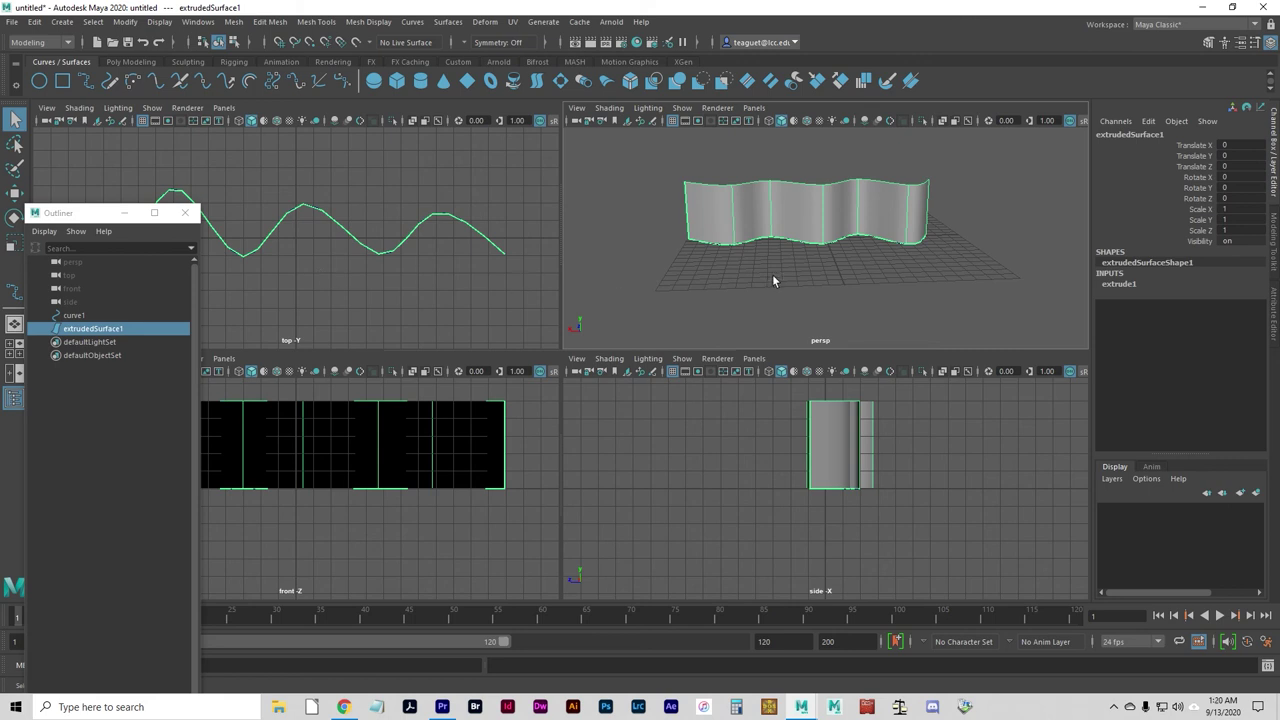
{"action": "mouse_move", "coordinate": [980, 268]}
{"action": "left_mouse_down", "text": "alt"}
{"action": "mouse_move", "coordinate": [772, 277]}
{"action": "mouse_move", "coordinate": [955, 263]}
{"action": "mouse_move", "coordinate": [945, 238]}
{"action": "mouse_move", "coordinate": [884, 256]}
{"action": "left_mouse_up", "text": "alt"}
{"action": "mouse_move", "coordinate": [755, 240]}
{"action": "left_mouse_down", "text": "alt"}
{"action": "mouse_move", "coordinate": [857, 252]}
{"action": "mouse_move", "coordinate": [836, 265]}
{"action": "left_mouse_up", "text": "alt"}
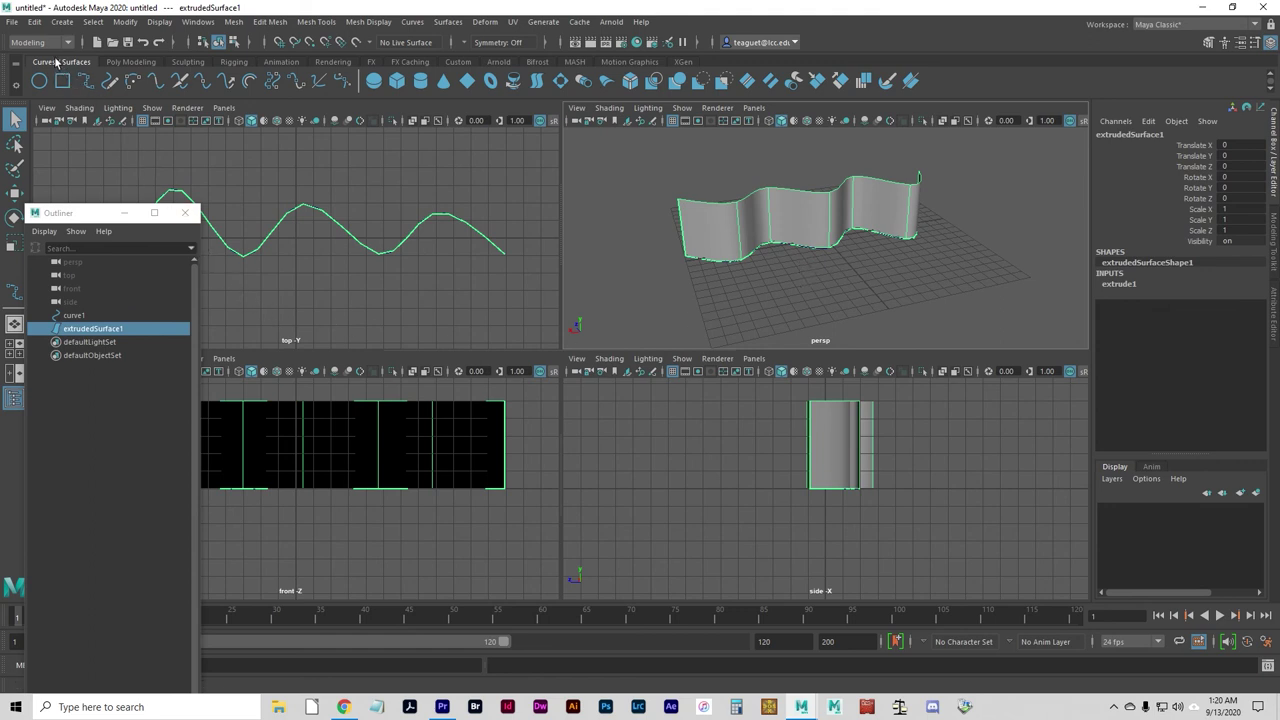
Step: Start a new empty scene without saving the current one
{"action": "left_click", "coordinate": [12, 22]}
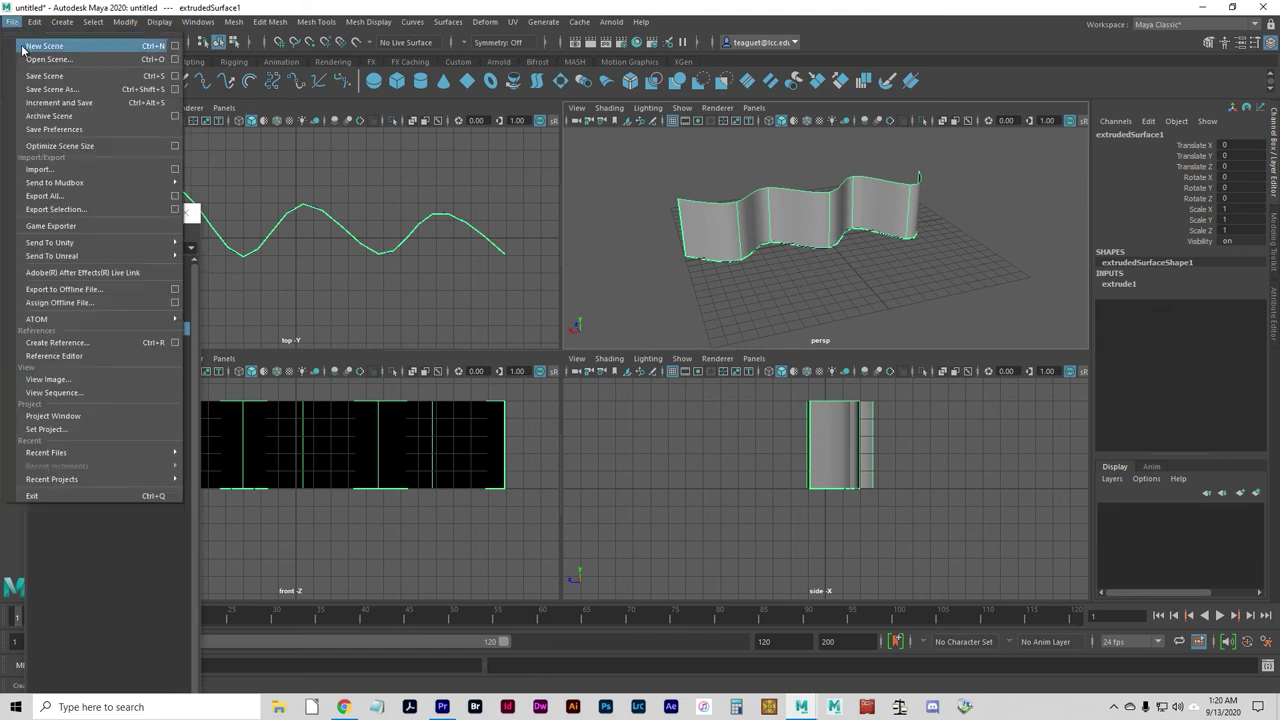
{"action": "left_click", "coordinate": [40, 46]}
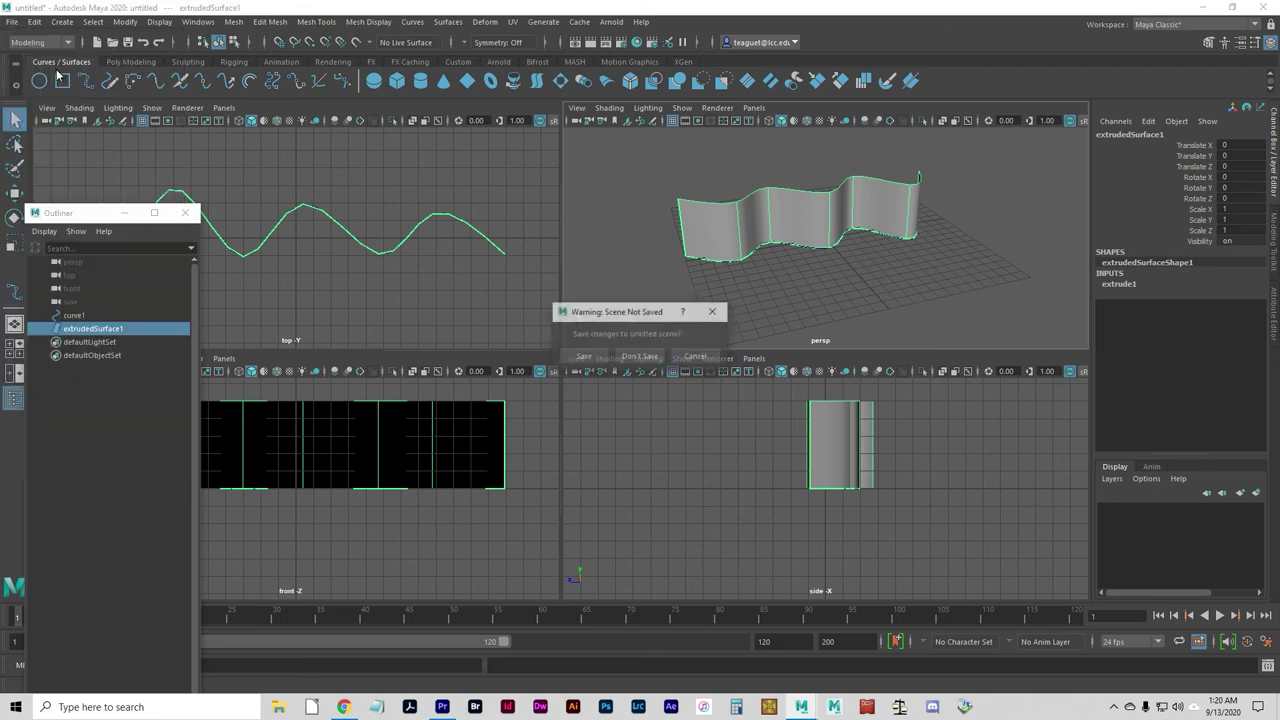
{"action": "left_click", "coordinate": [640, 356]}
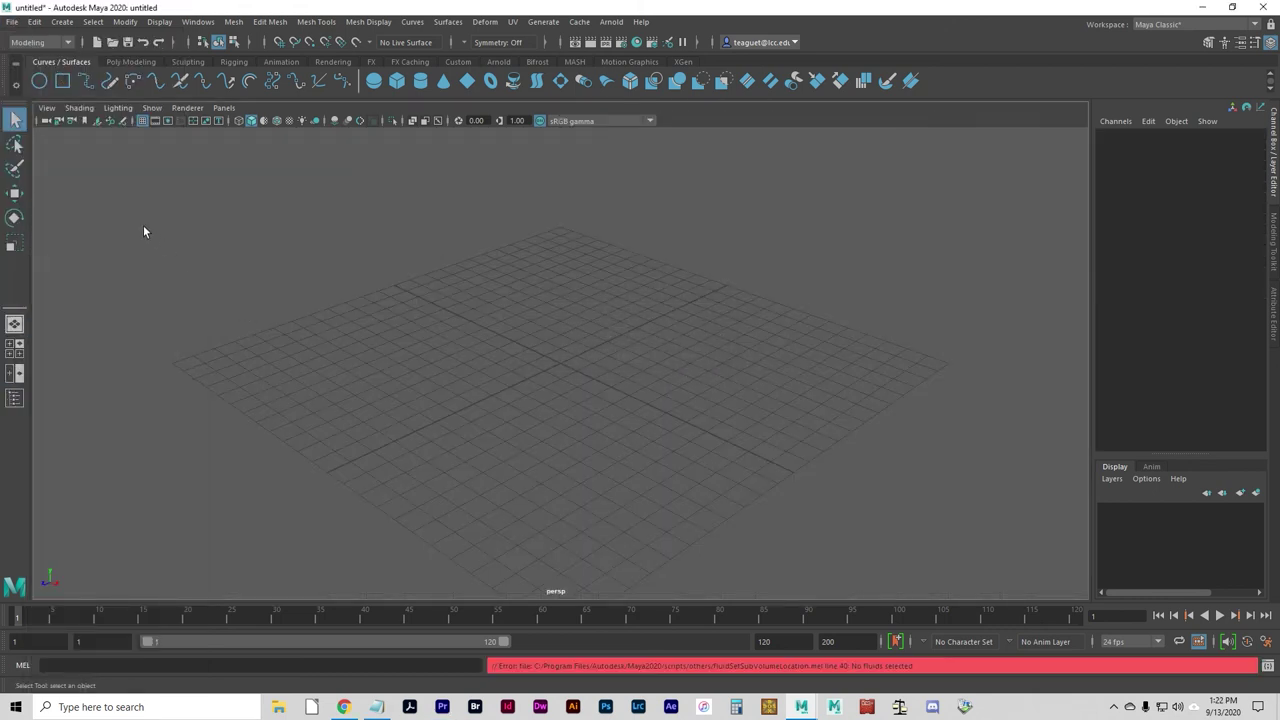
Step: Set the project to Arts234_03_BeginningSculpture_DemoFiles
{"action": "left_click", "coordinate": [12, 22]}
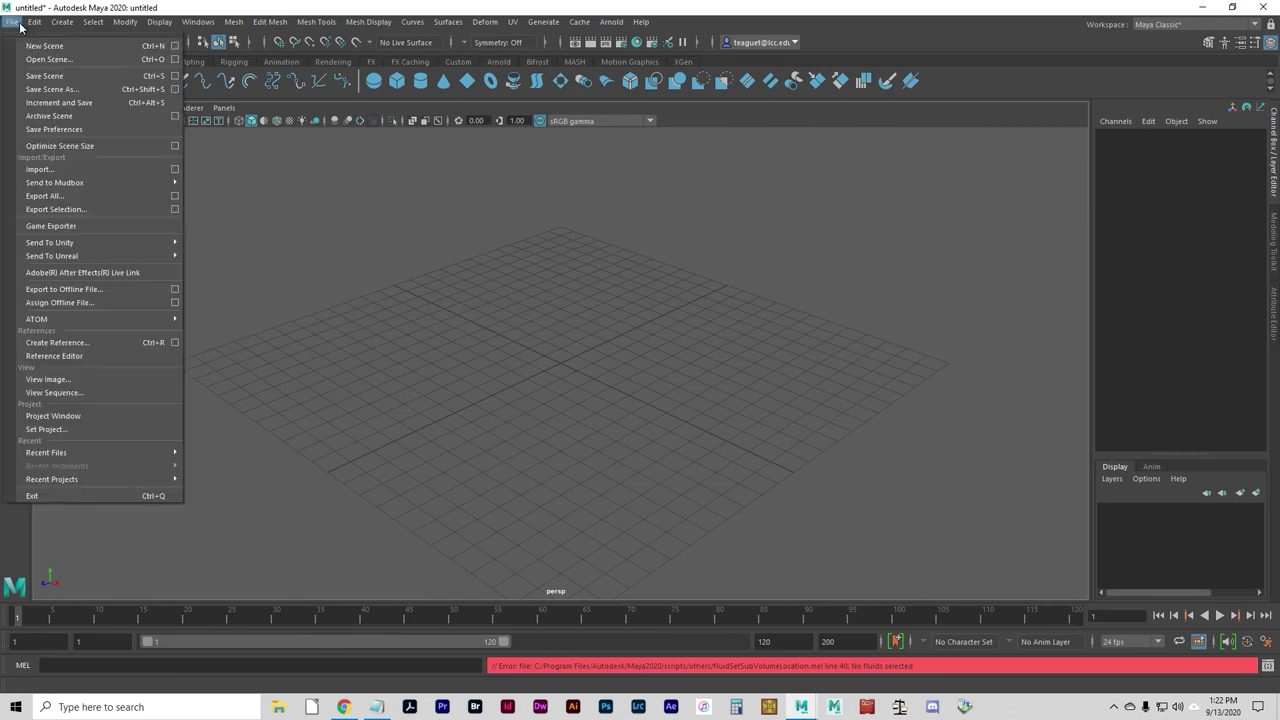
{"action": "left_click", "coordinate": [68, 430]}
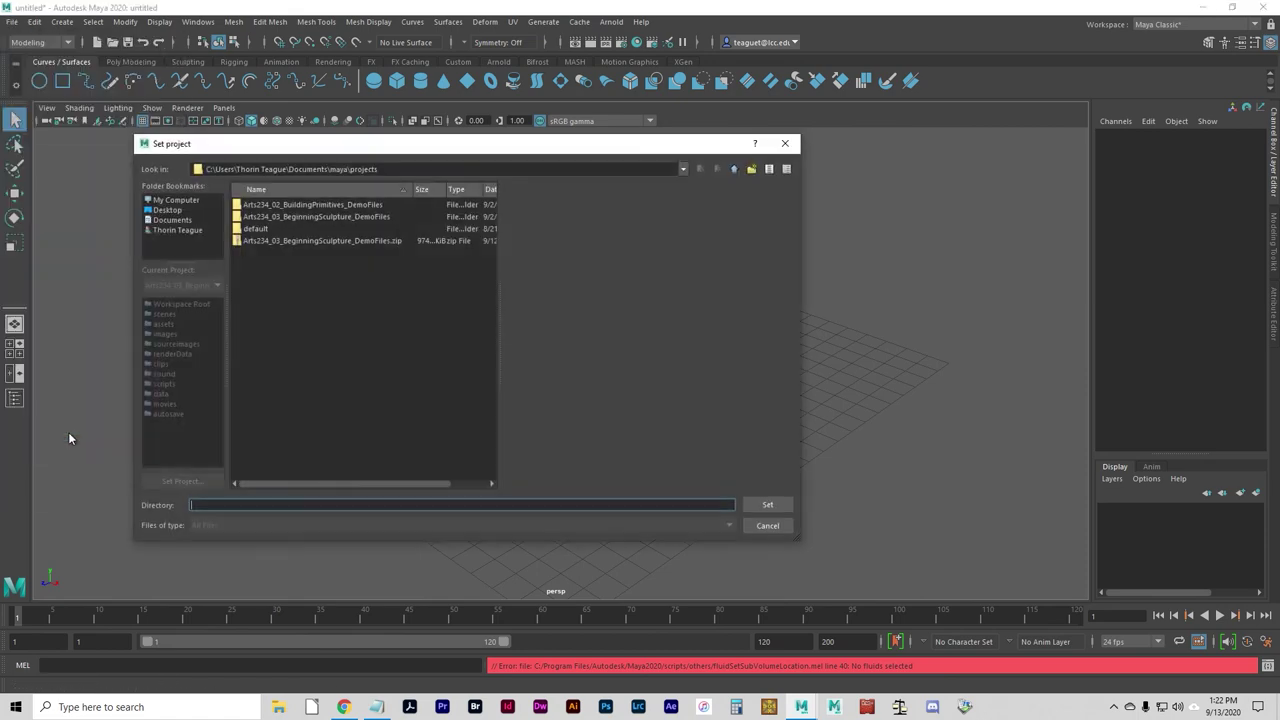
{"action": "left_click", "coordinate": [308, 216]}
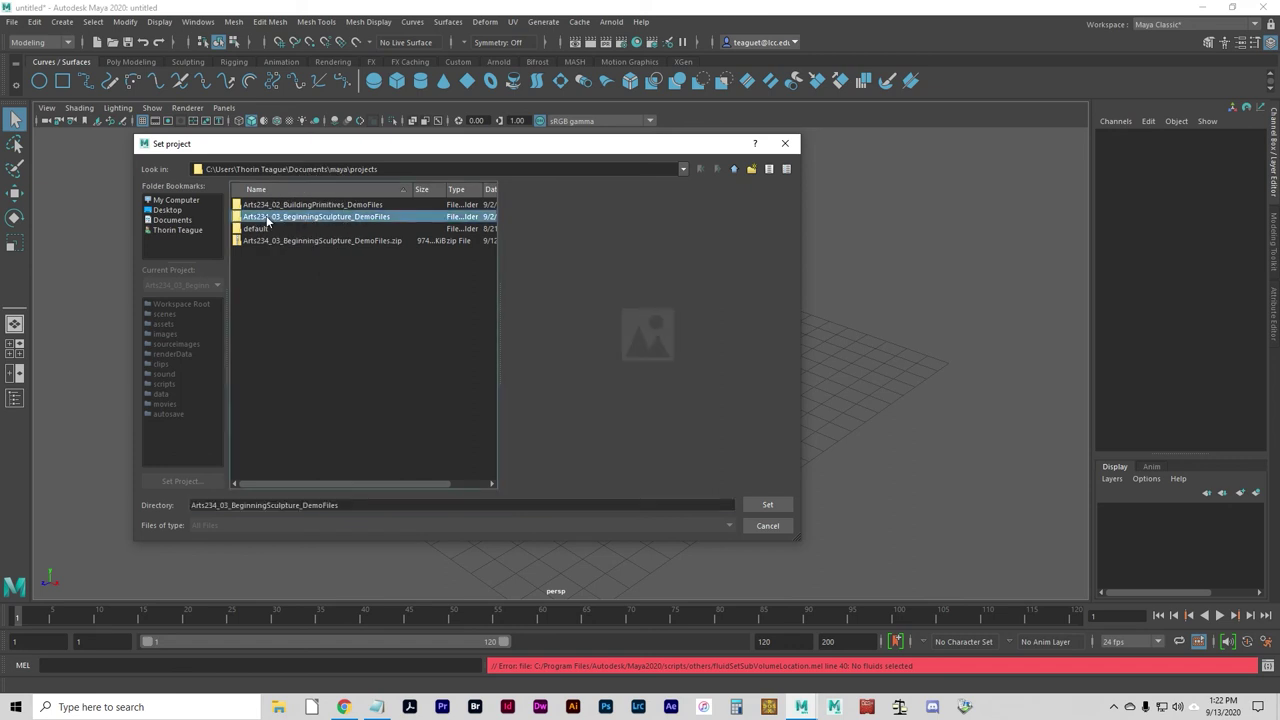
{"action": "left_click", "coordinate": [767, 505]}
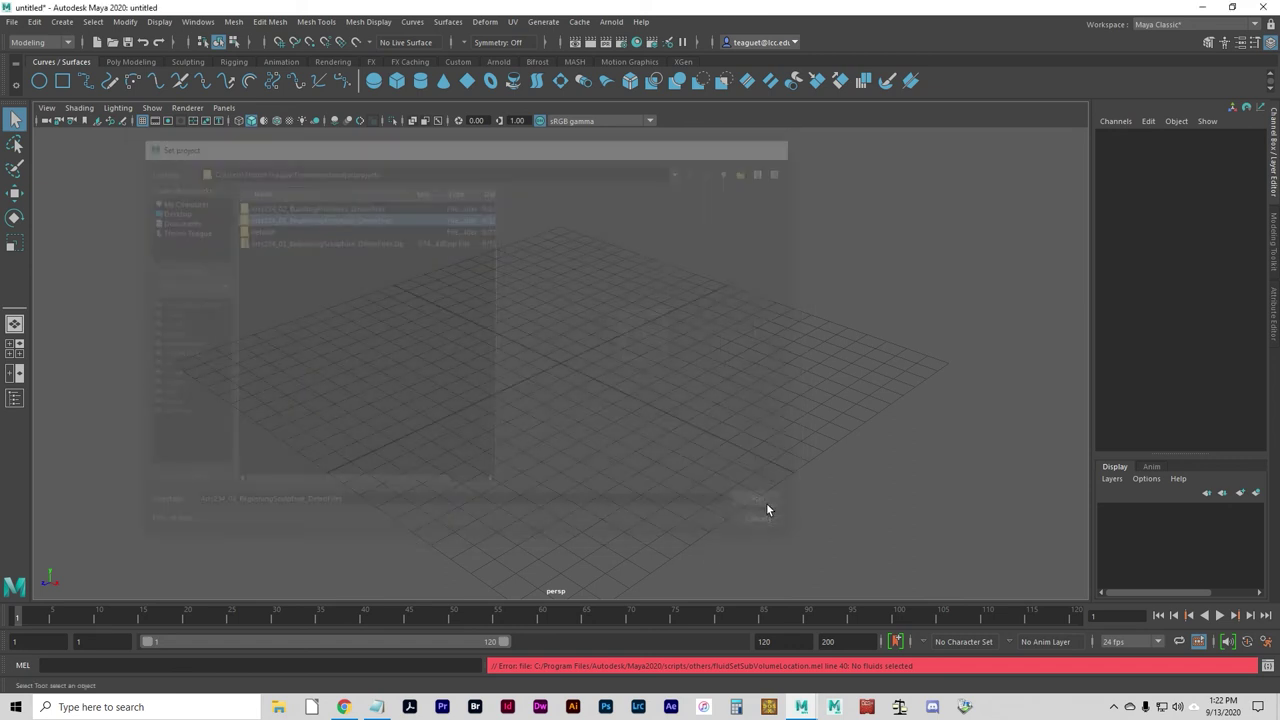
Step: Open the bridge.ma scene file
{"action": "left_click", "coordinate": [15, 21]}
{"action": "left_click", "coordinate": [40, 56]}
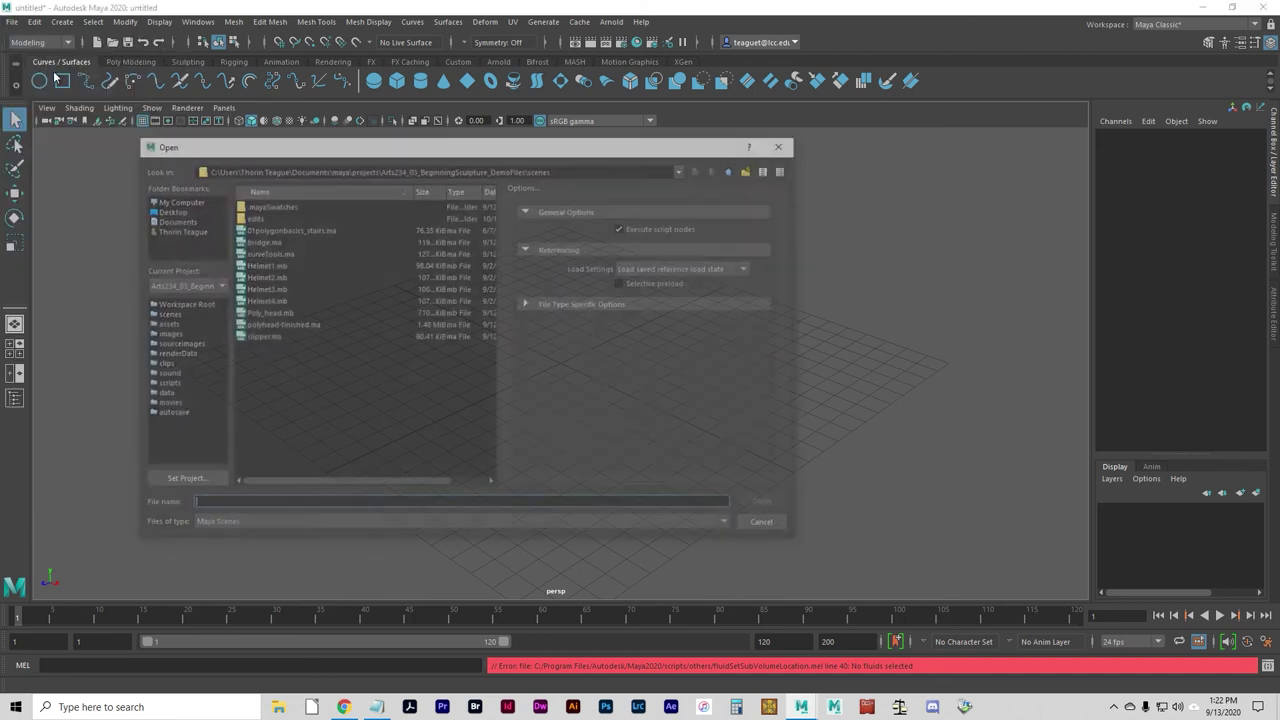
{"action": "left_click", "coordinate": [265, 245]}
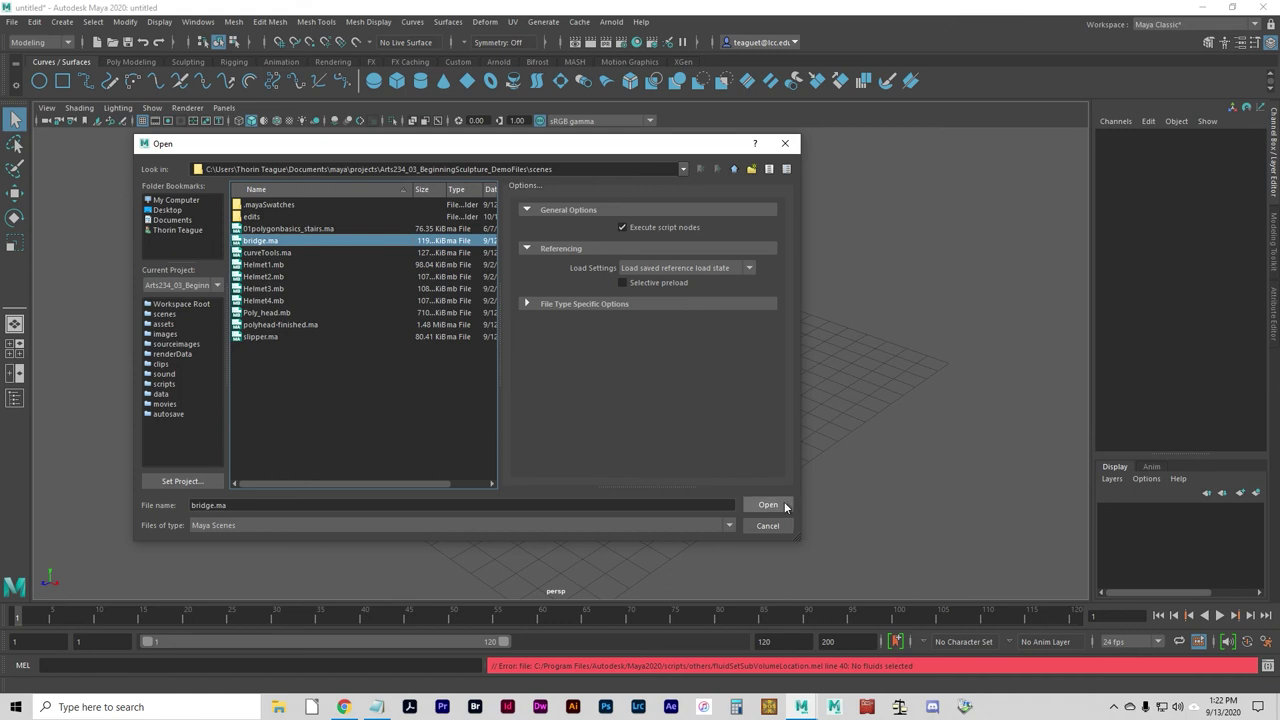
{"action": "left_click", "coordinate": [768, 504]}
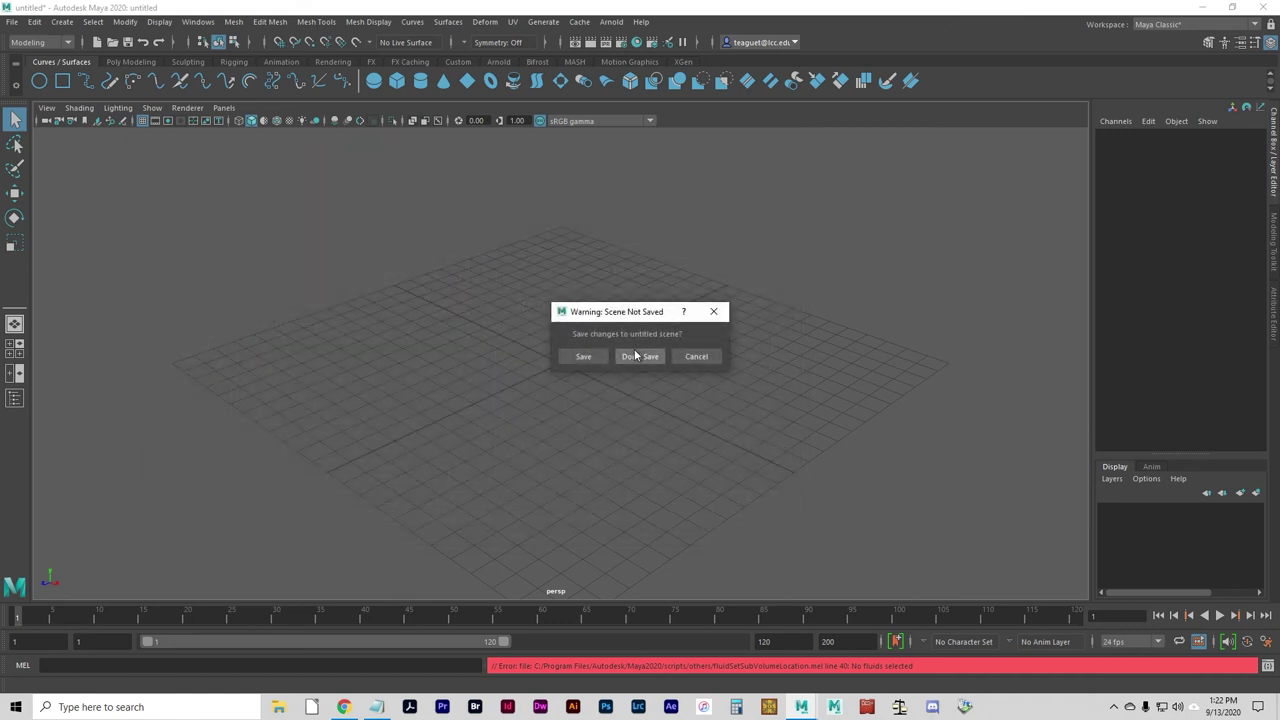
Step: Discard unsaved changes to load bridge.ma and orbit to a frontal view of the bridge
{"action": "left_click", "coordinate": [638, 356]}
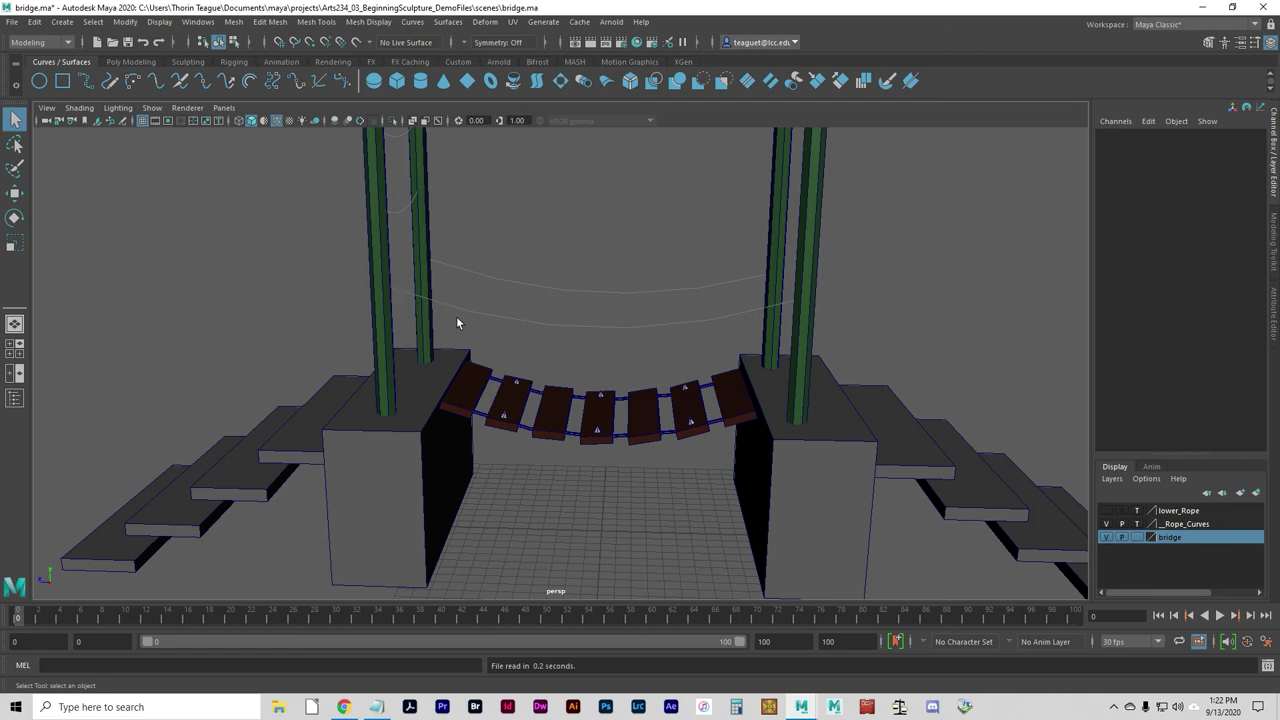
{"action": "mouse_move", "coordinate": [485, 329]}
{"action": "left_mouse_down", "text": "alt"}
{"action": "mouse_move", "coordinate": [566, 337]}
{"action": "mouse_move", "coordinate": [470, 328]}
{"action": "left_mouse_up", "text": "alt"}
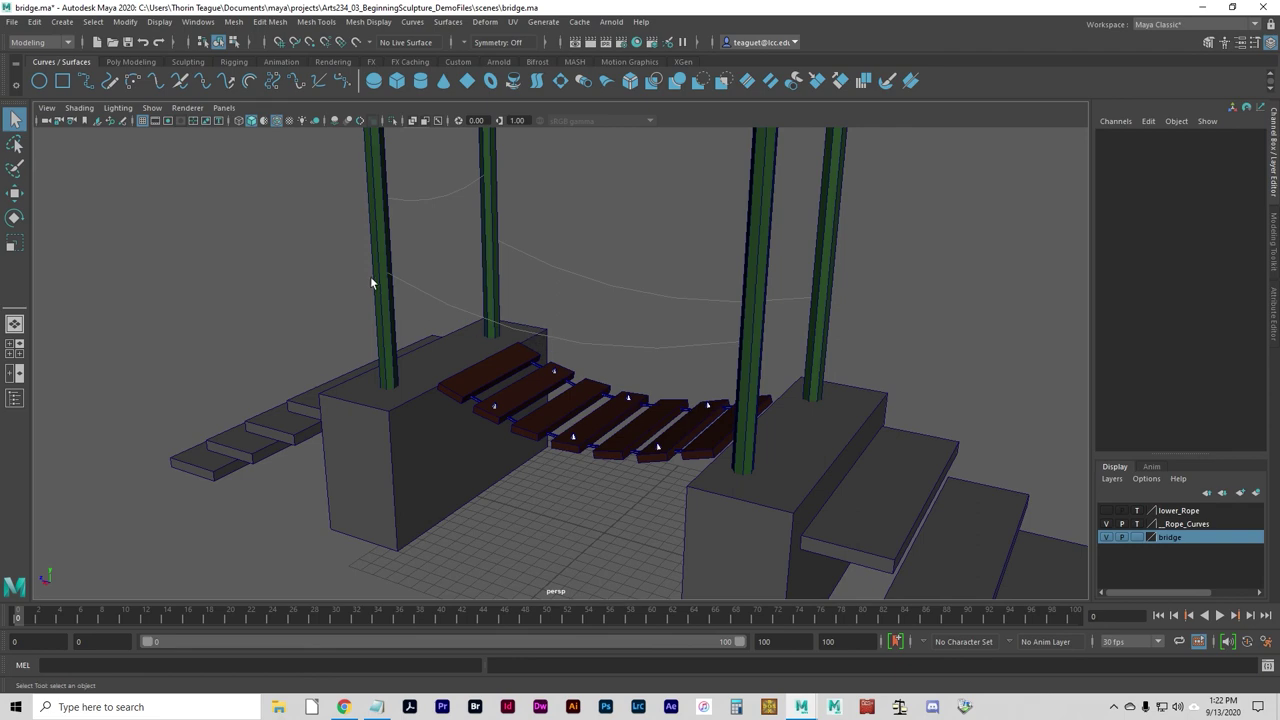
{"action": "left_click_drag", "start_coordinate": [576, 329], "coordinate": [514, 327], "text": "alt"}
Step: Choose Create > Curve Tools > EP Curve Tool
{"action": "left_click", "coordinate": [62, 22]}
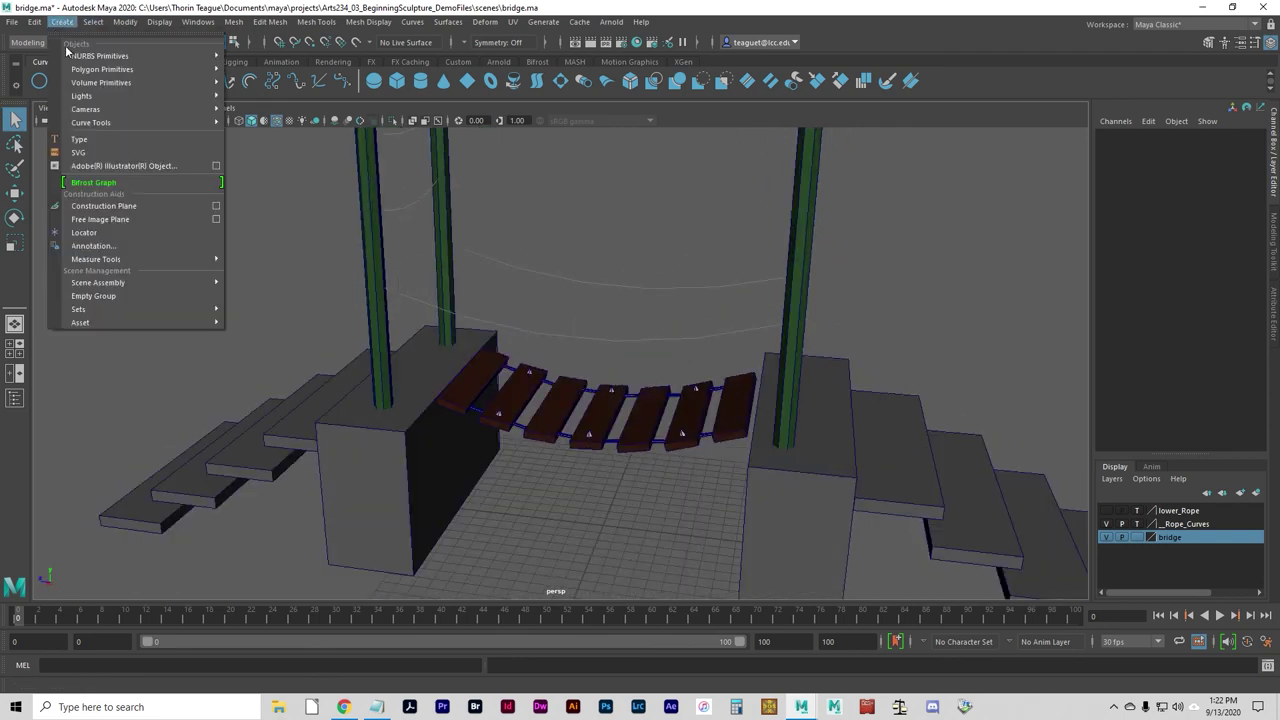
{"action": "mouse_move", "coordinate": [117, 123]}
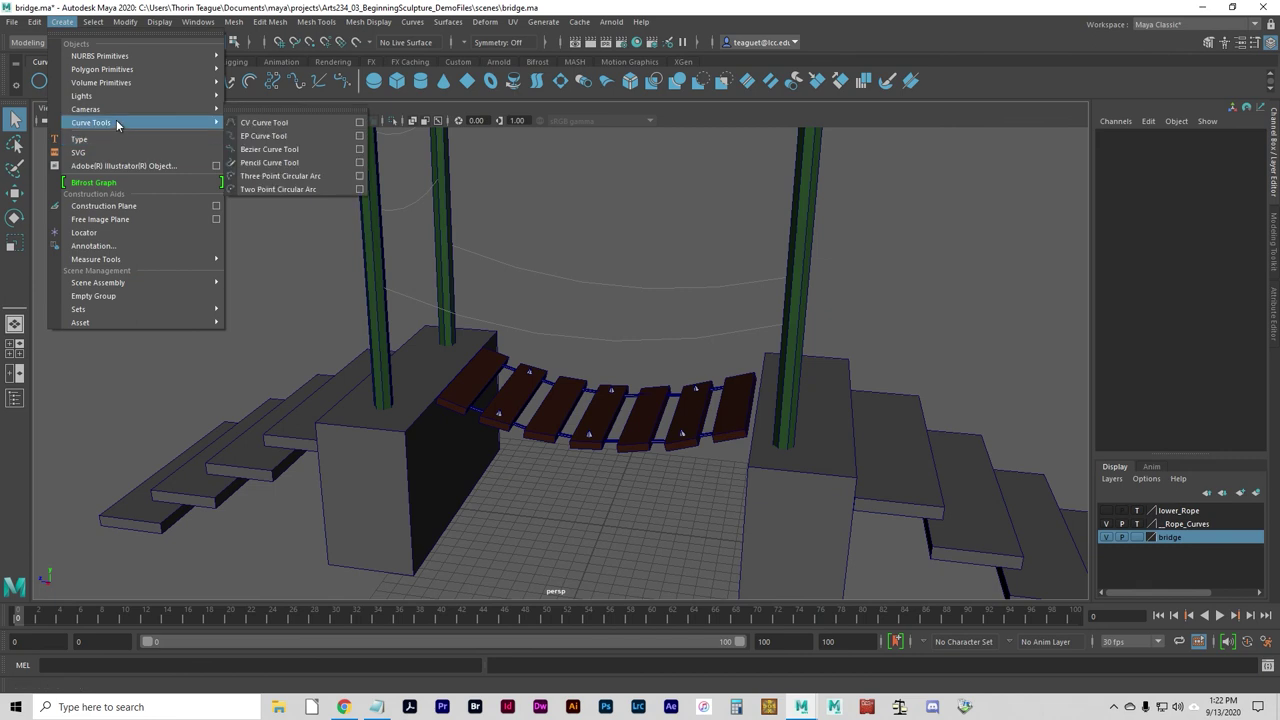
{"action": "left_click", "coordinate": [278, 137]}
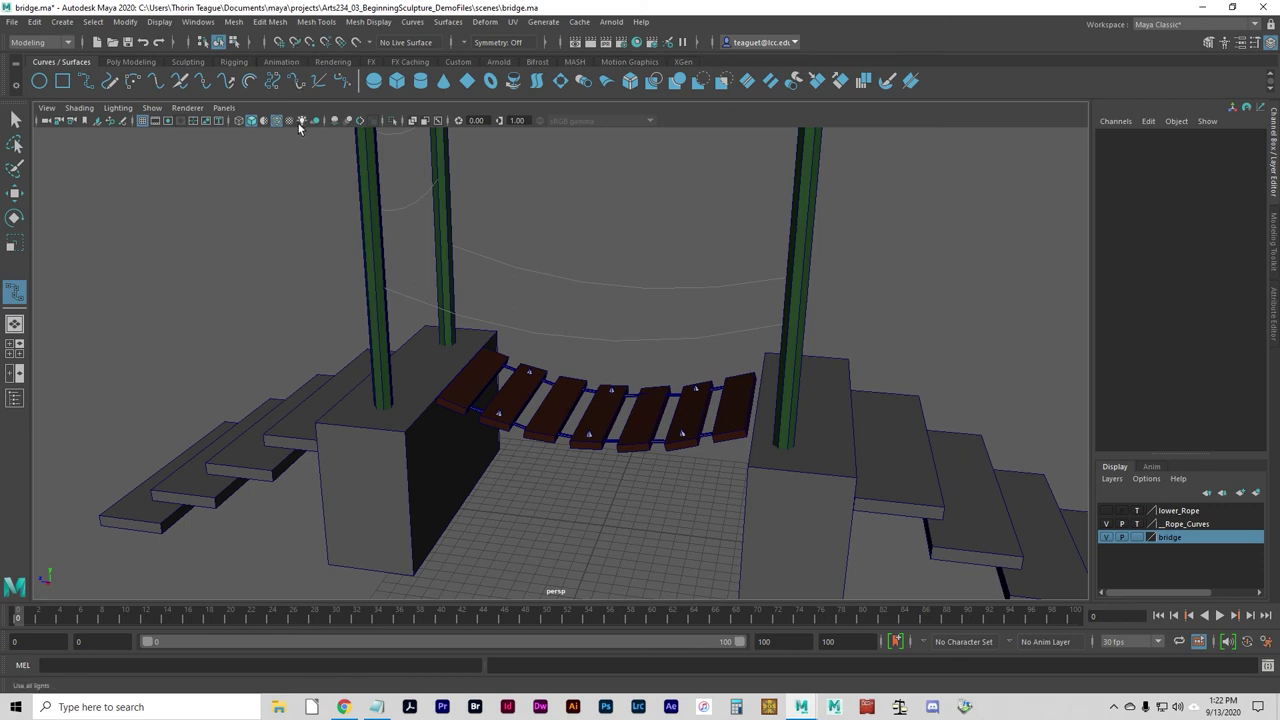
Step: Turn on curve snapping and place the new curve's first point on the existing rope
{"action": "left_click", "coordinate": [297, 44]}
{"action": "key", "text": "c"}
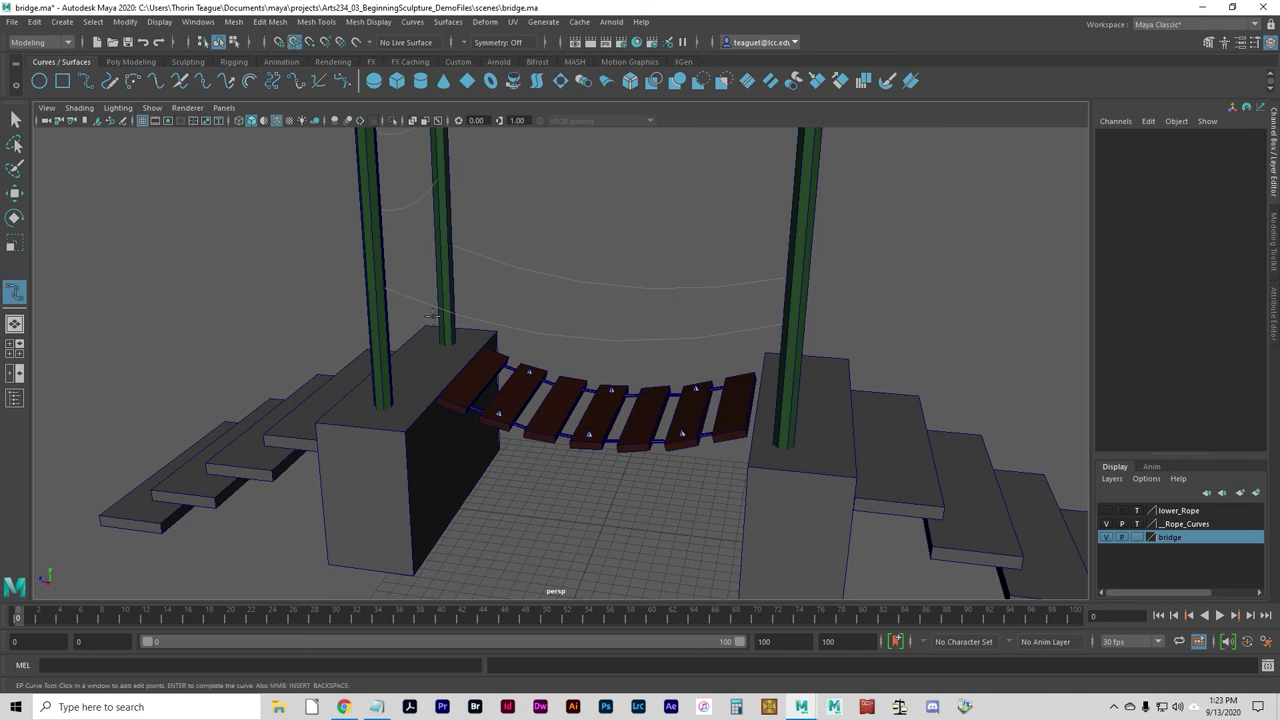
{"action": "left_click_drag", "start_coordinate": [495, 335], "coordinate": [460, 331], "text": "alt"}
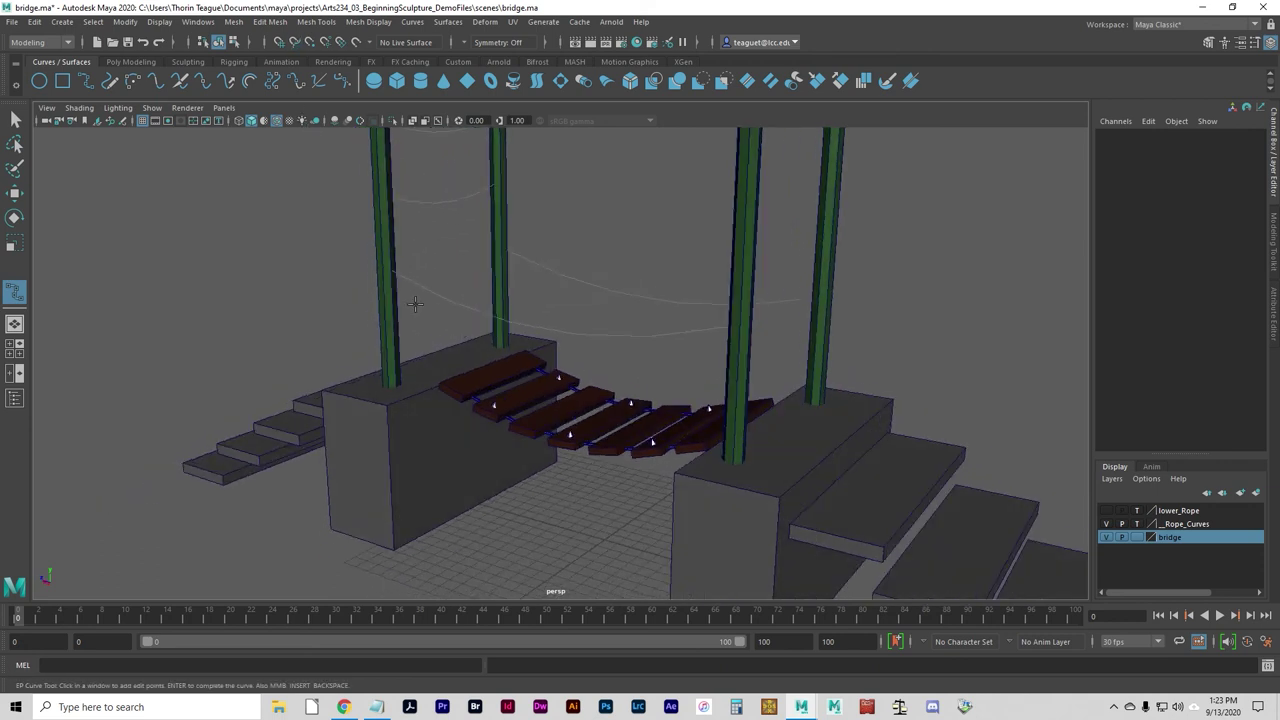
{"action": "key", "text": "c"}
{"action": "left_click", "coordinate": [388, 271]}
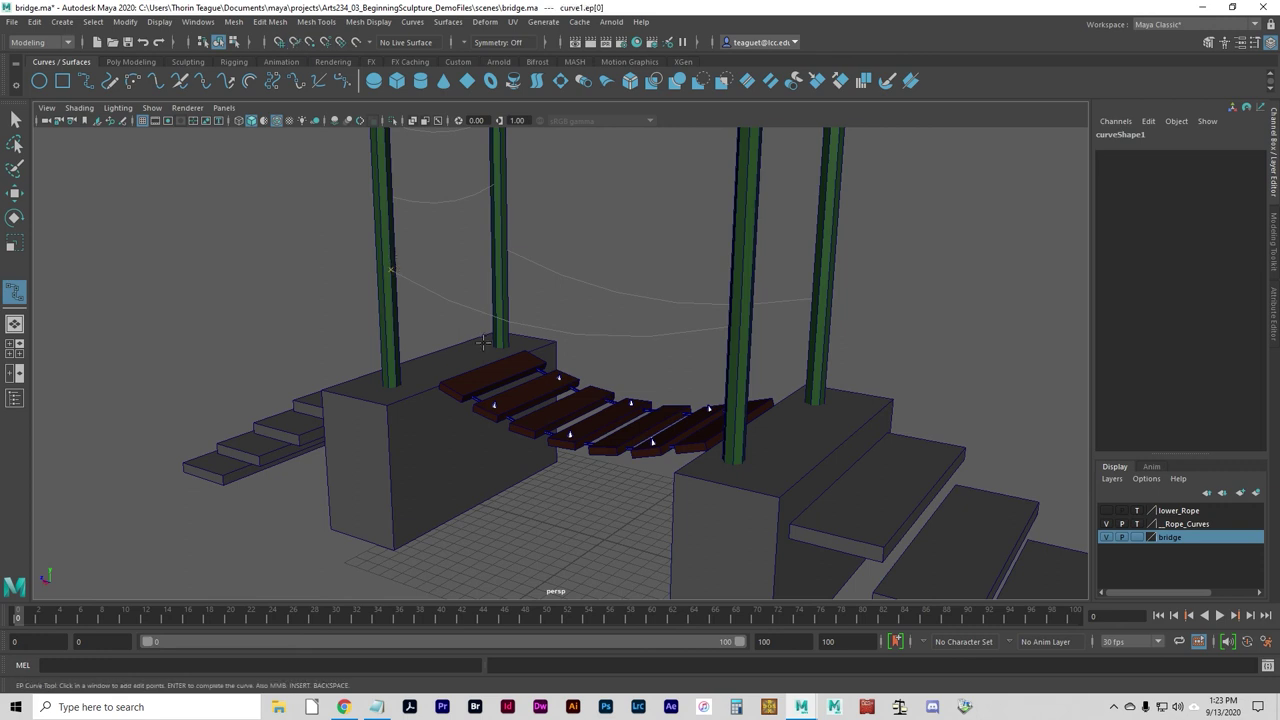
Step: Place the second point on the far post top and finish curve1
{"action": "left_click_drag", "start_coordinate": [432, 340], "coordinate": [543, 280], "text": "alt"}
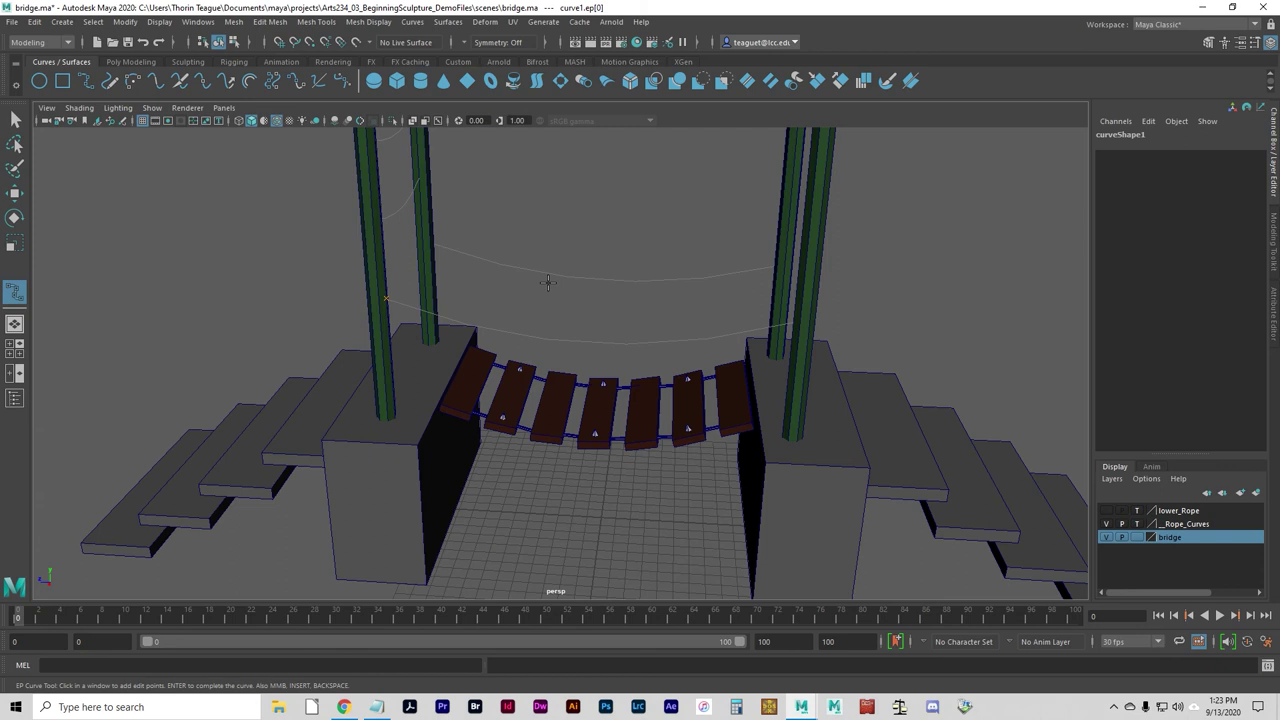
{"action": "left_click_drag", "start_coordinate": [467, 325], "coordinate": [745, 239], "text": "alt"}
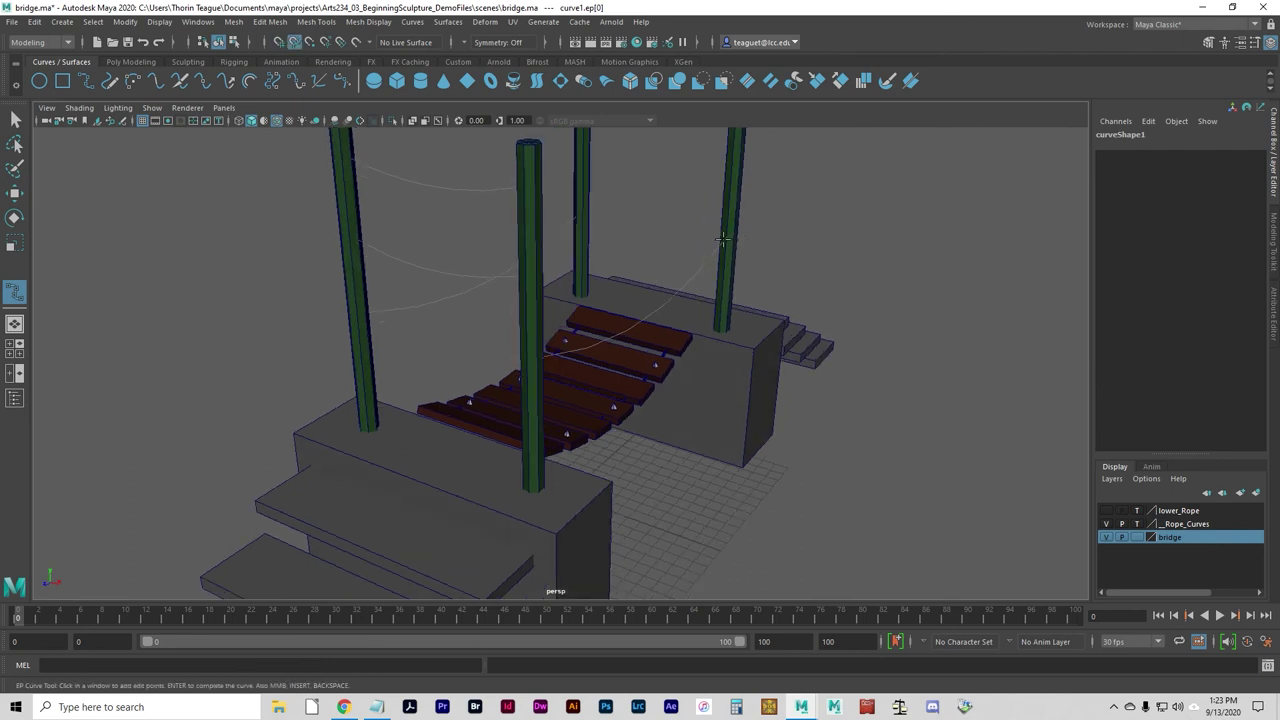
{"action": "key", "text": "c"}
{"action": "left_click", "coordinate": [728, 232]}
{"action": "left_click_drag", "start_coordinate": [728, 232], "coordinate": [726, 241]}
{"action": "key", "text": "q"}
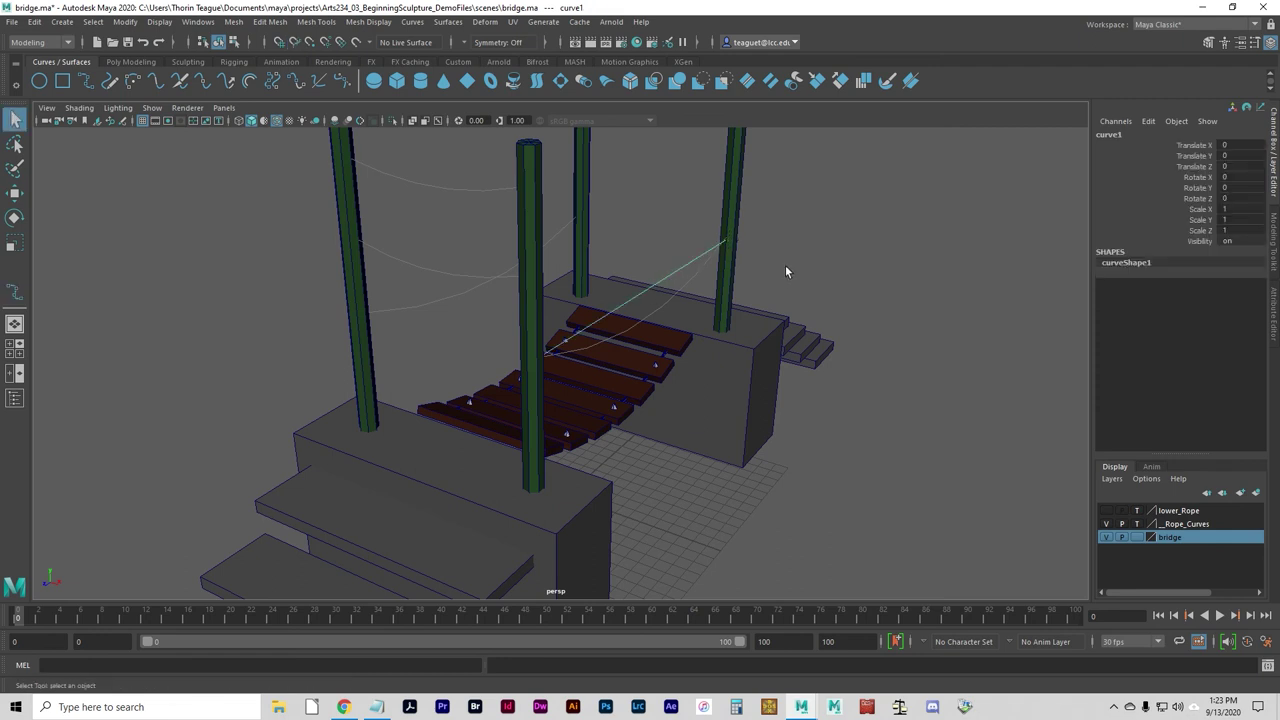
{"action": "left_click_drag", "start_coordinate": [790, 270], "coordinate": [550, 297], "text": "alt"}
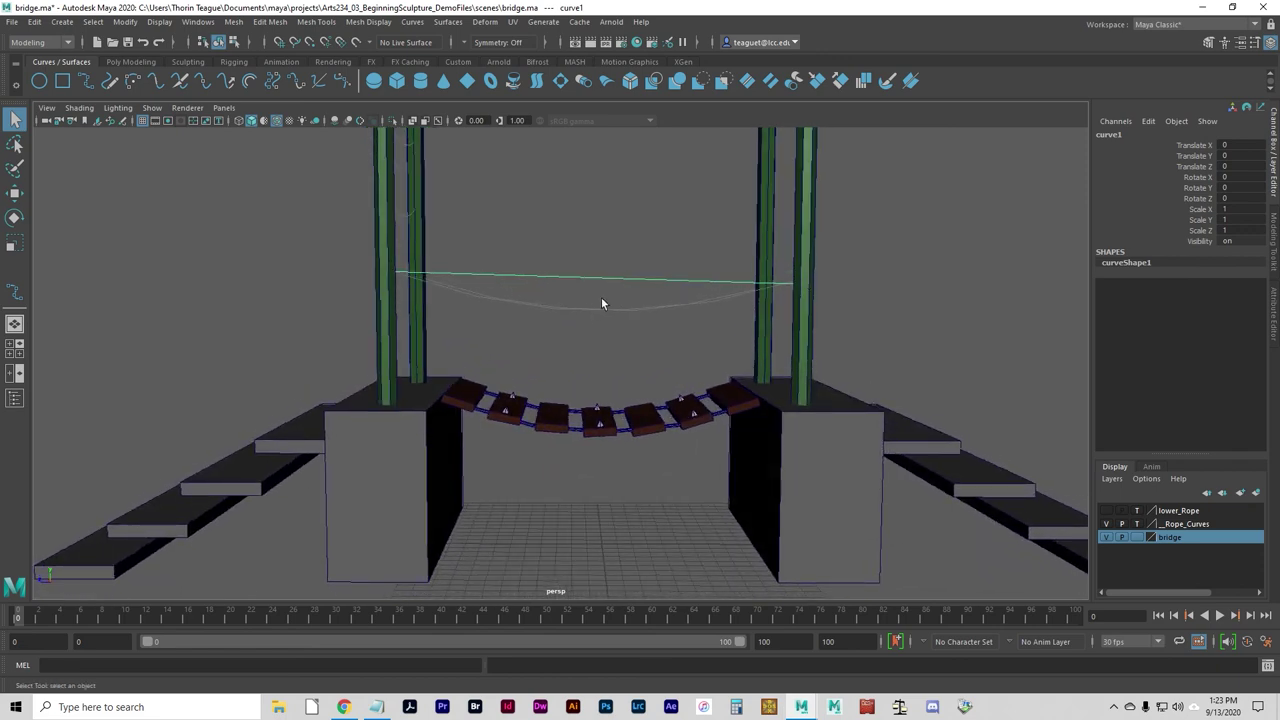
Step: Select curve1's middle control vertices and move them down in Y so the curve sags
{"action": "key", "text": "w"}
{"action": "right_click_drag", "start_coordinate": [616, 283], "coordinate": [565, 285]}
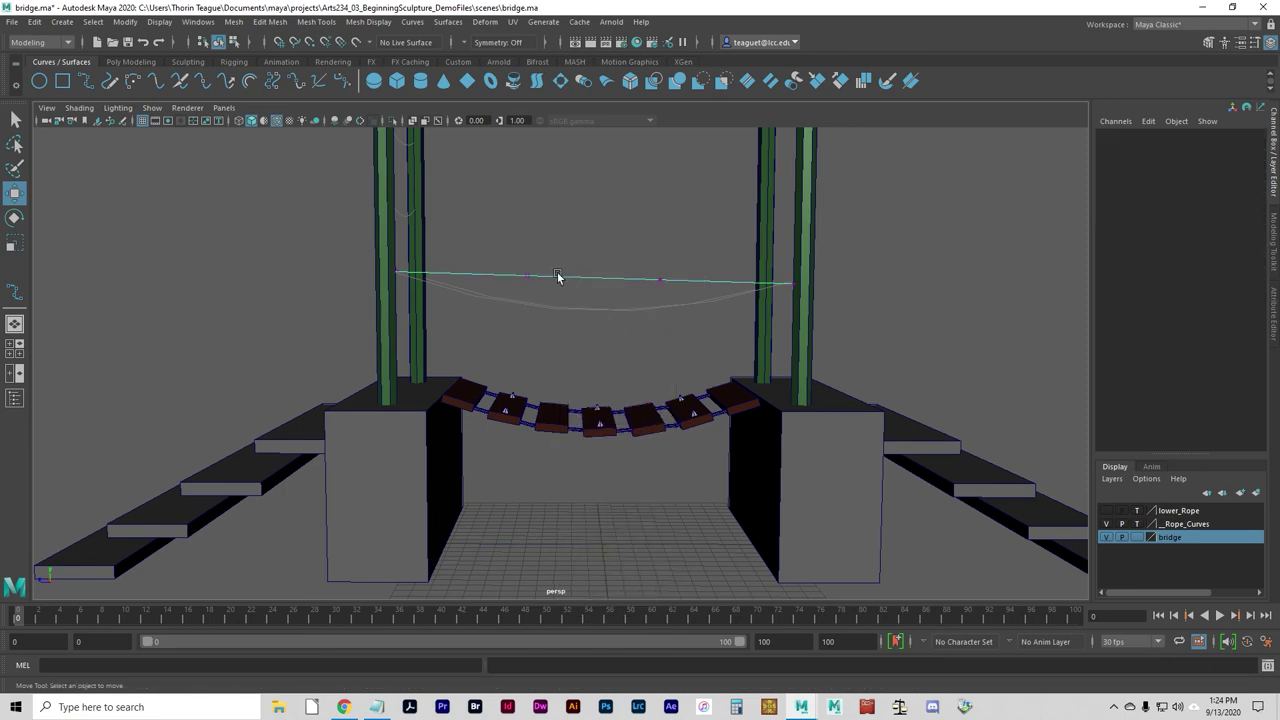
{"action": "left_click_drag", "start_coordinate": [545, 285], "coordinate": [695, 322], "text": "alt"}
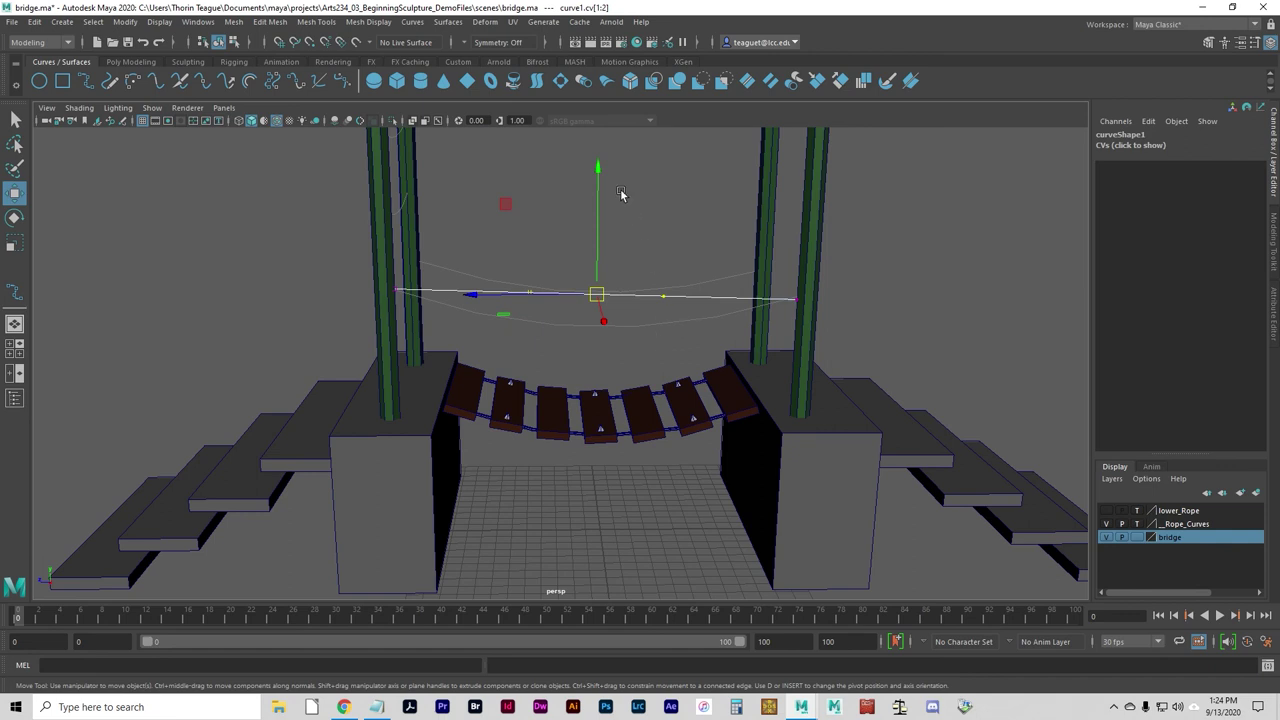
{"action": "left_click_drag", "start_coordinate": [600, 163], "coordinate": [595, 216]}
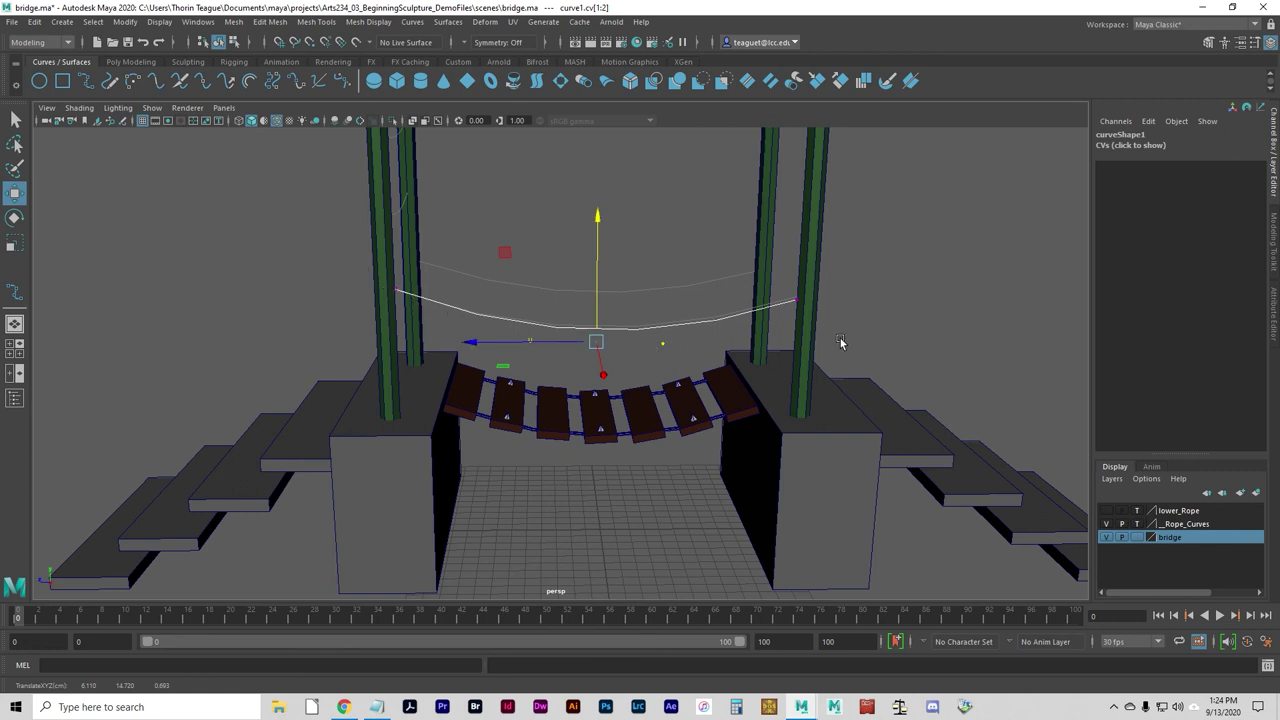
Step: Create a NURBS circle at the origin and add the sagging rope curve to the selection
{"action": "left_click", "coordinate": [545, 275]}
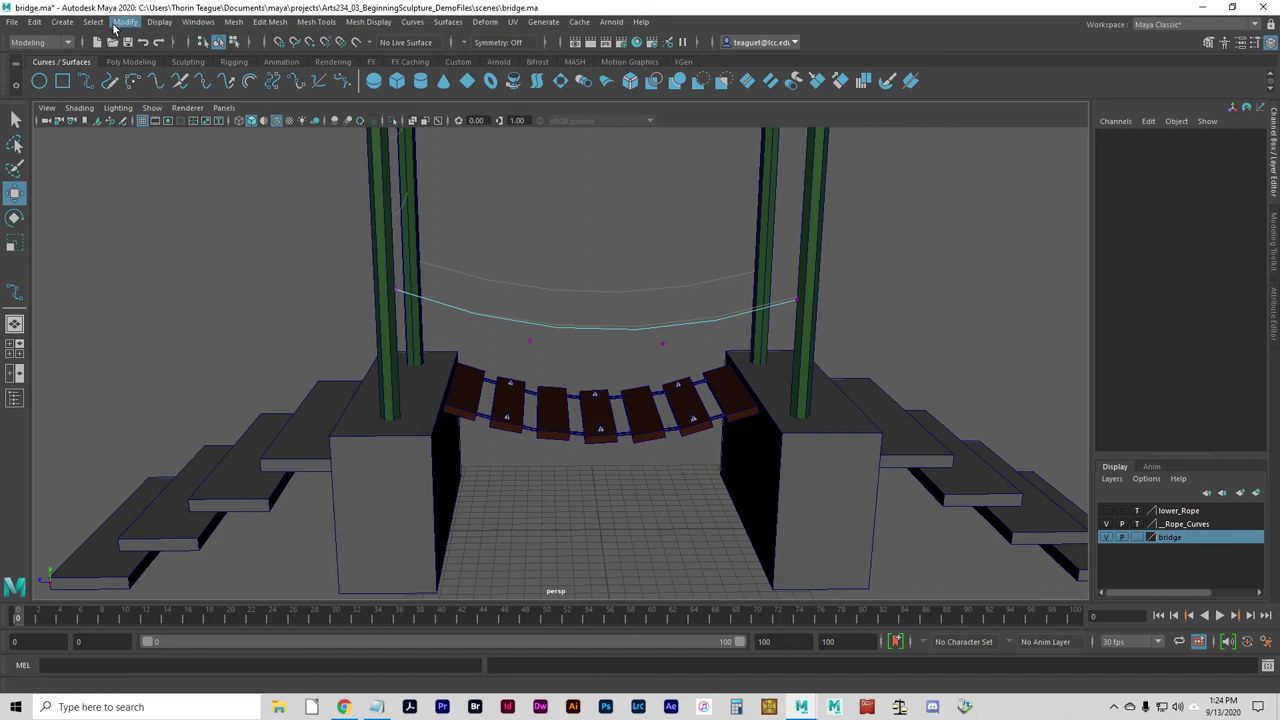
{"action": "left_click", "coordinate": [39, 84]}
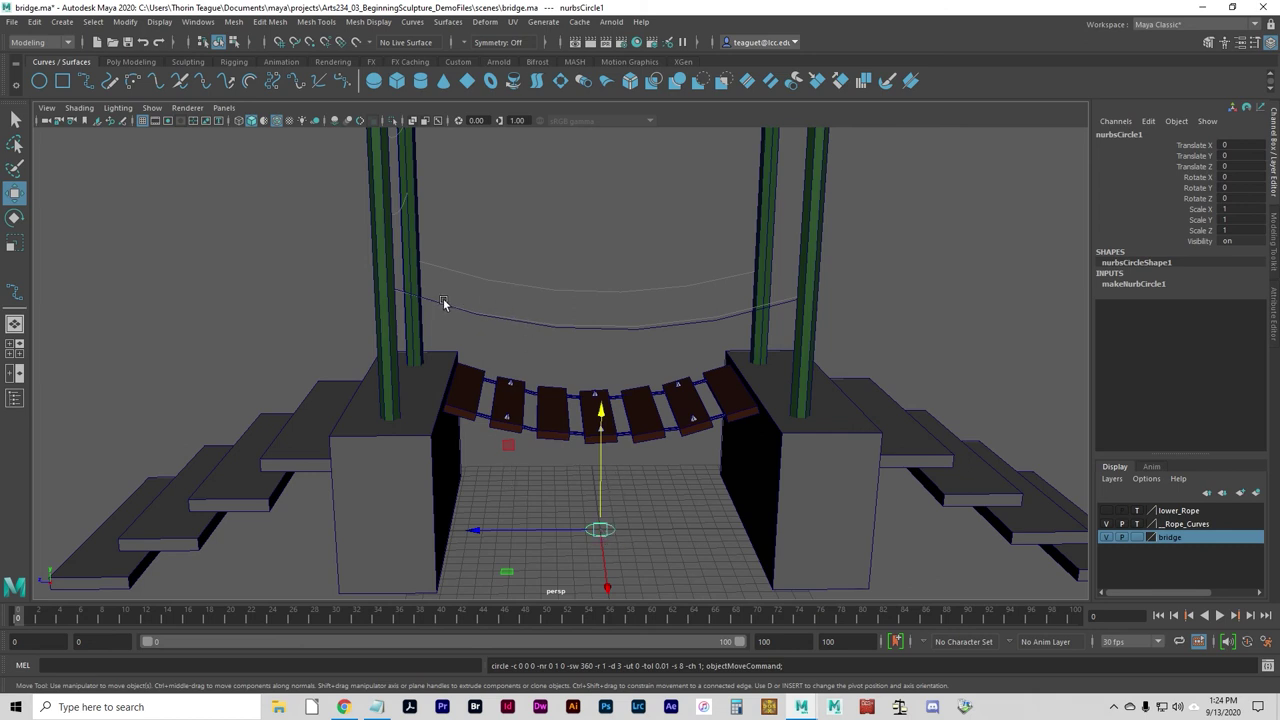
{"action": "left_click", "coordinate": [490, 318]}
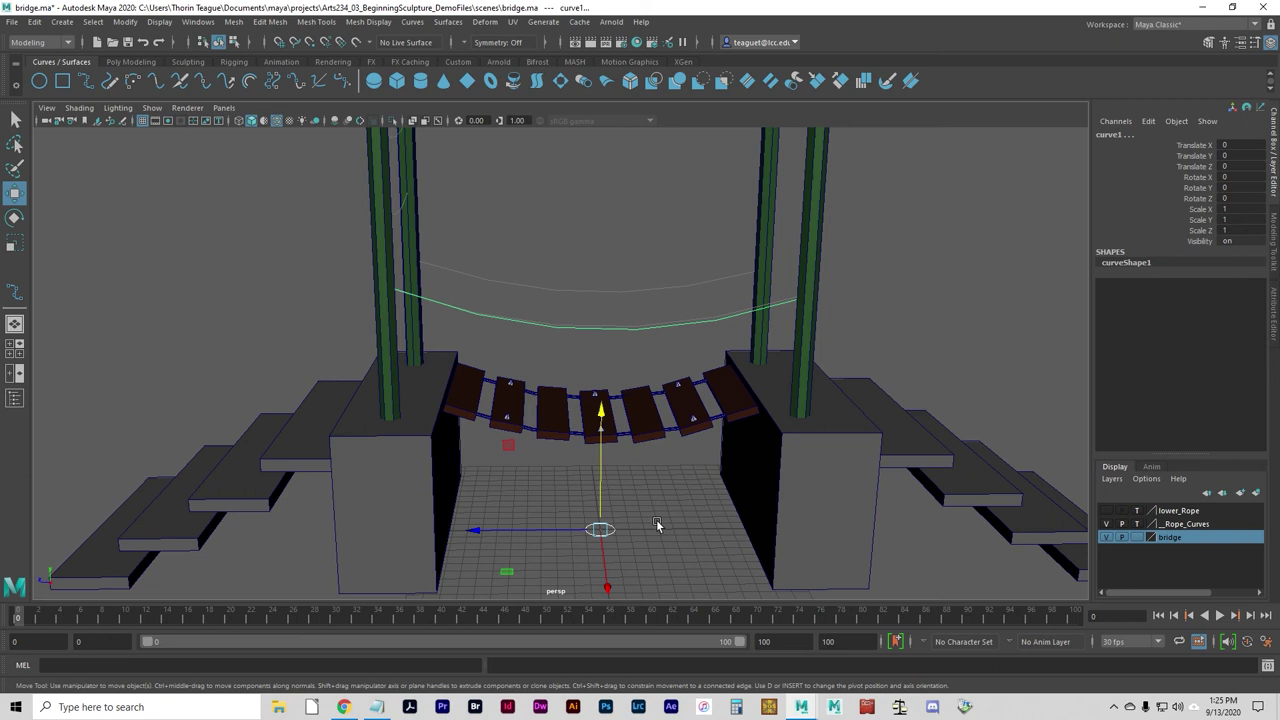
Step: Extrude the circle along the curve with reset settings, Tube style and Component pivot
{"action": "left_click", "coordinate": [447, 21]}
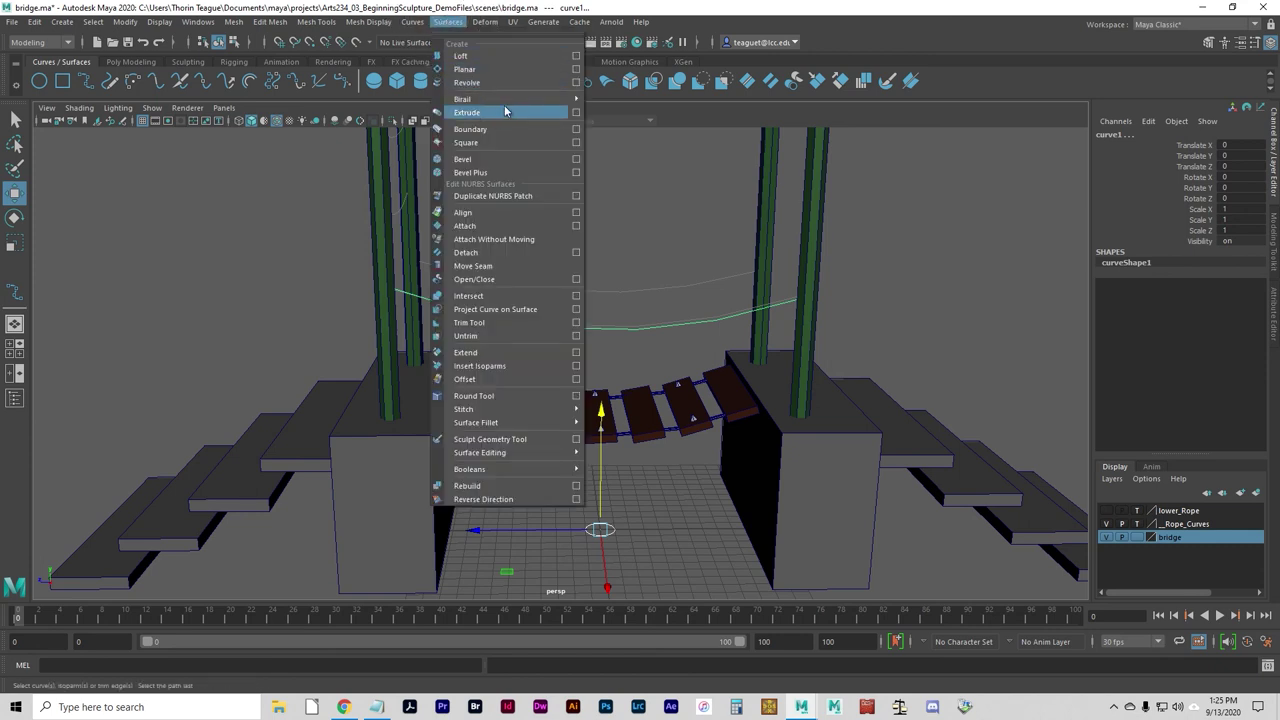
{"action": "left_click", "coordinate": [576, 113]}
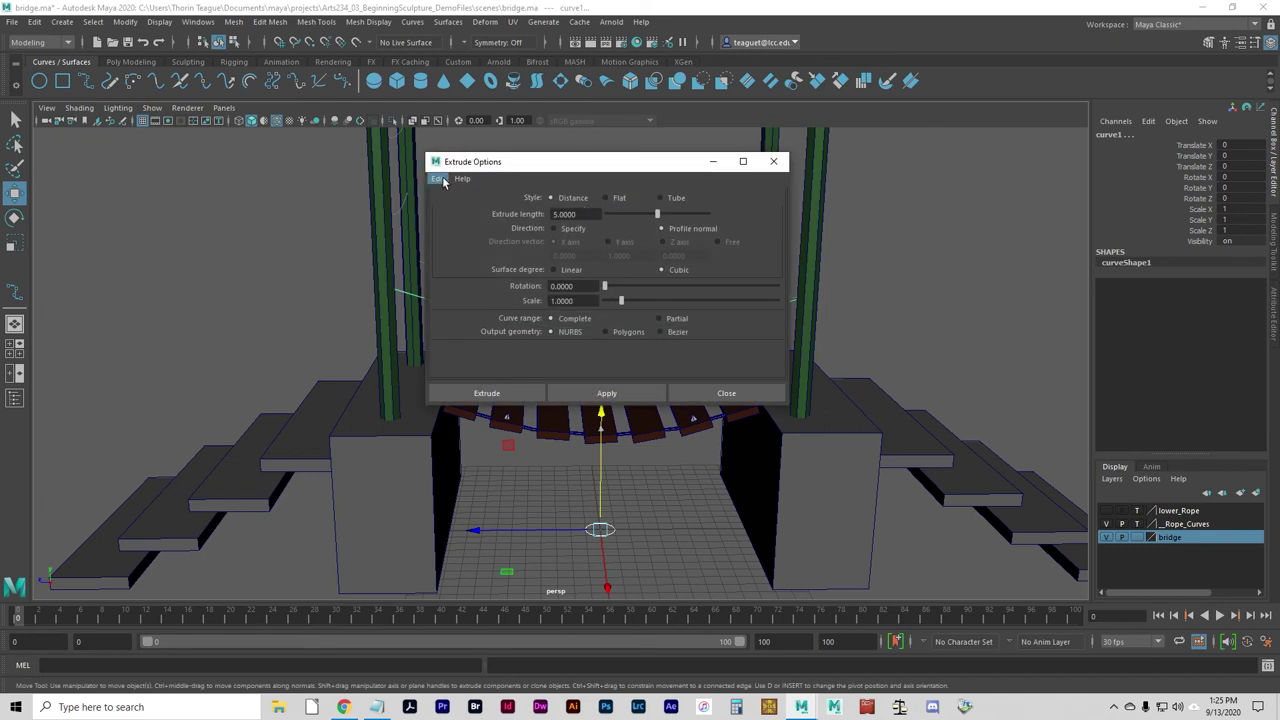
{"action": "left_click", "coordinate": [438, 178]}
{"action": "left_click", "coordinate": [450, 207]}
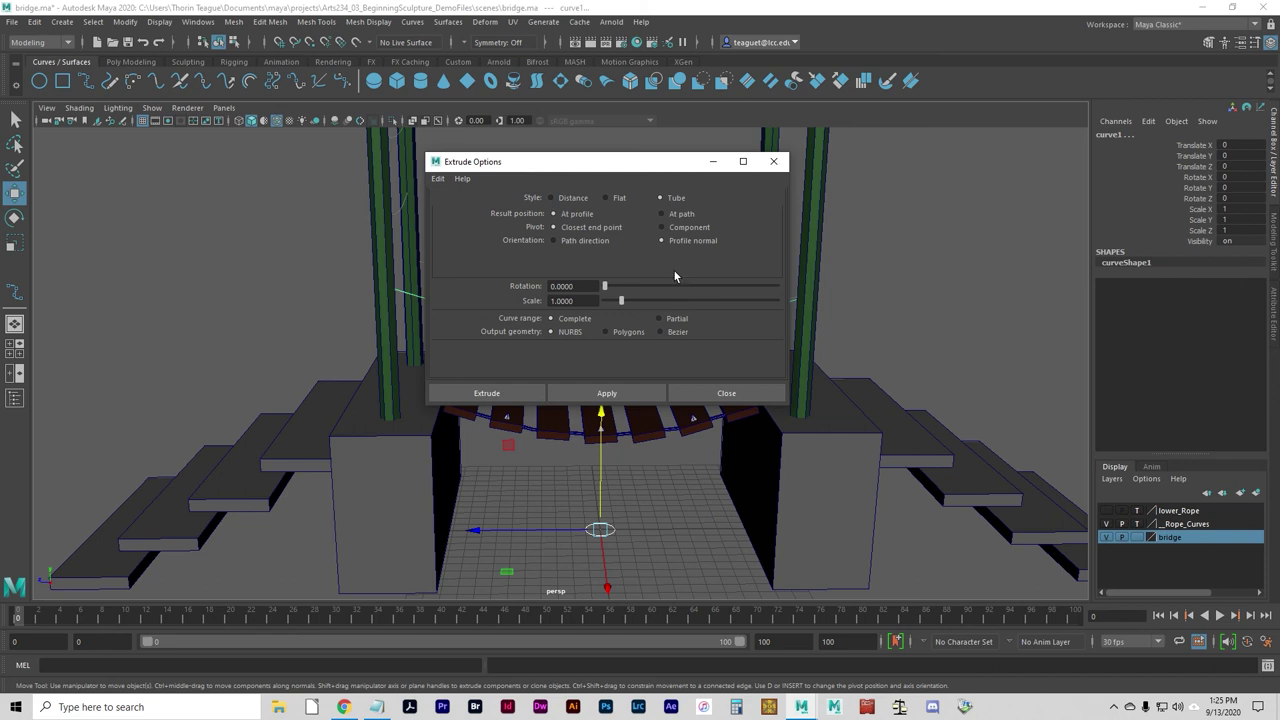
{"action": "left_click", "coordinate": [672, 197]}
{"action": "left_click", "coordinate": [670, 214]}
{"action": "left_click", "coordinate": [684, 228]}
{"action": "left_click", "coordinate": [489, 393]}
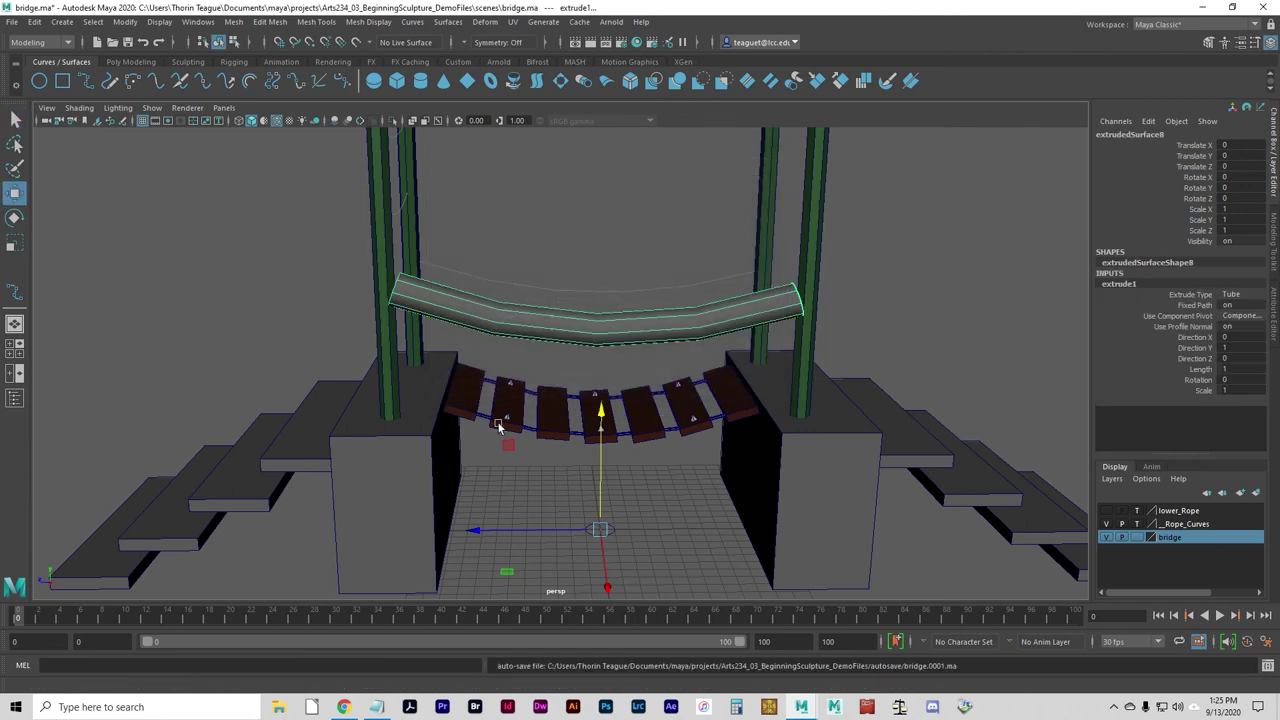
Step: Scale the profile circle nurbsCircle1 down to about 0.16 so the extruded rope becomes a thin tube
{"action": "left_click_drag", "start_coordinate": [477, 466], "coordinate": [520, 455], "text": "alt"}
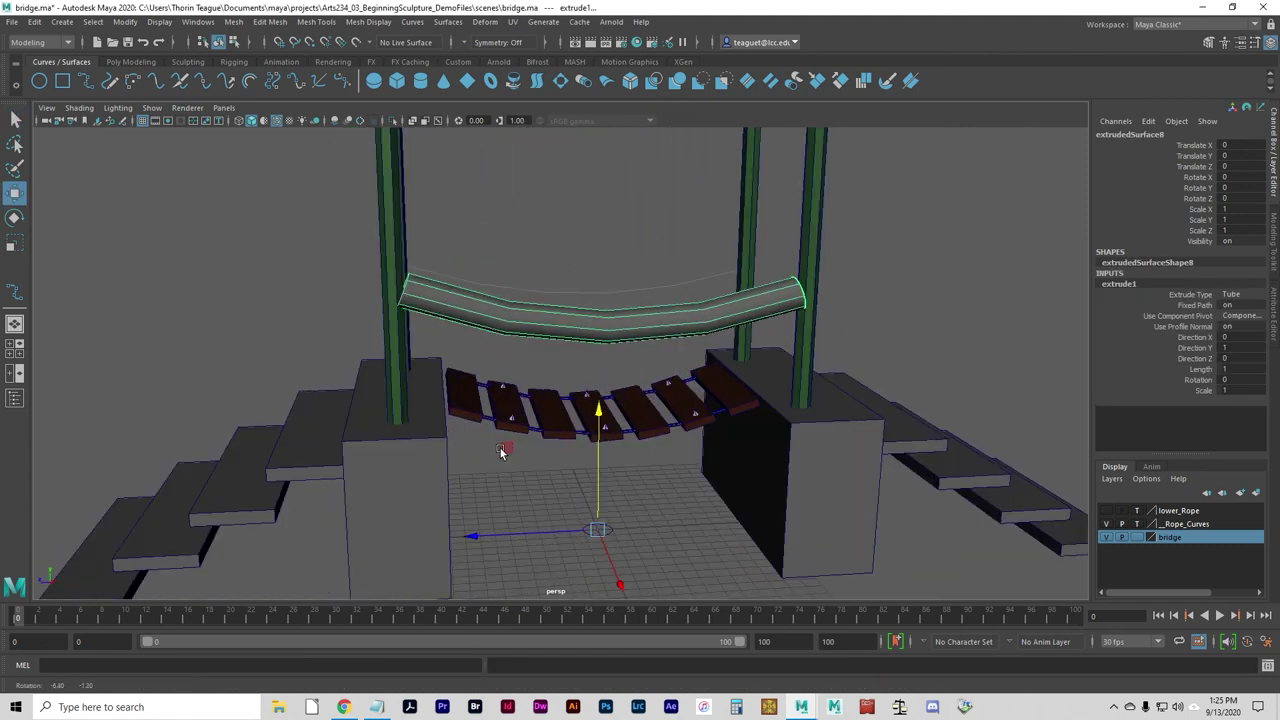
{"action": "left_click", "coordinate": [605, 533]}
{"action": "left_click", "coordinate": [612, 533]}
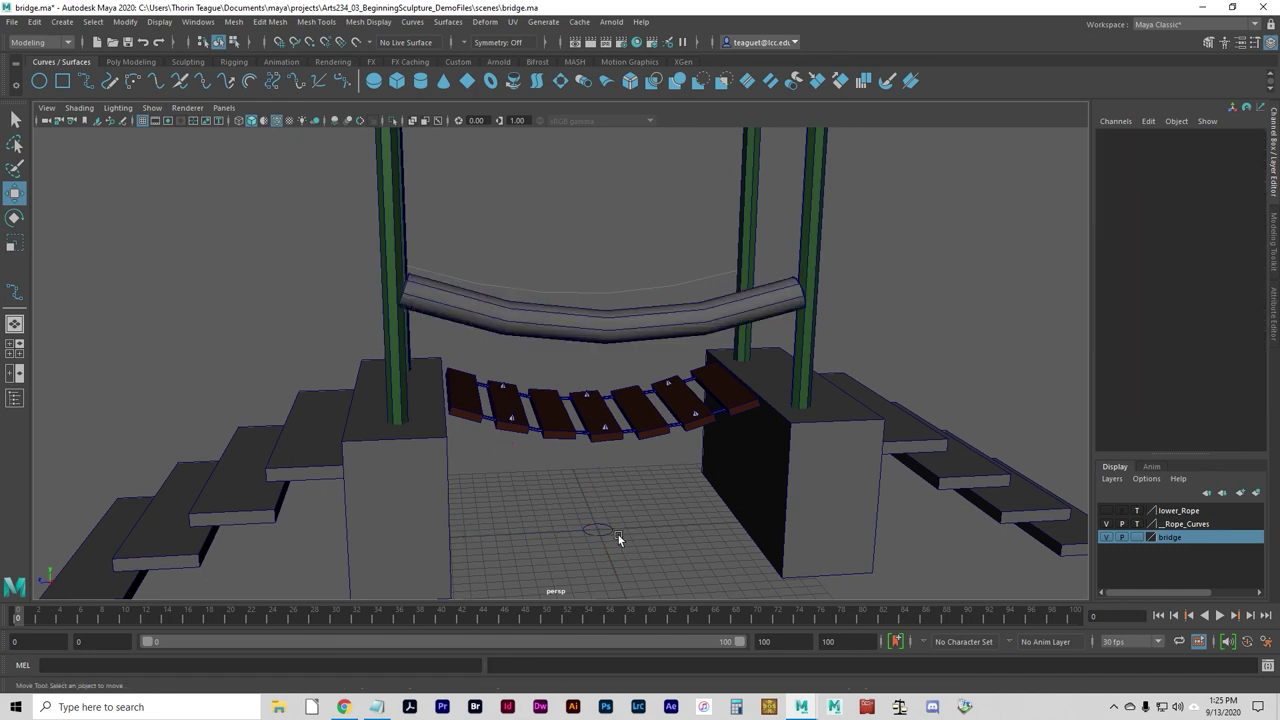
{"action": "left_click", "coordinate": [609, 530]}
{"action": "key", "text": "r"}
{"action": "mouse_move", "coordinate": [604, 530]}
{"action": "left_mouse_down"}
{"action": "mouse_move", "coordinate": [575, 532]}
{"action": "mouse_move", "coordinate": [623, 539]}
{"action": "mouse_move", "coordinate": [556, 520]}
{"action": "mouse_move", "coordinate": [632, 529]}
{"action": "mouse_move", "coordinate": [615, 523]}
{"action": "left_mouse_up"}
{"action": "left_click", "coordinate": [632, 534]}
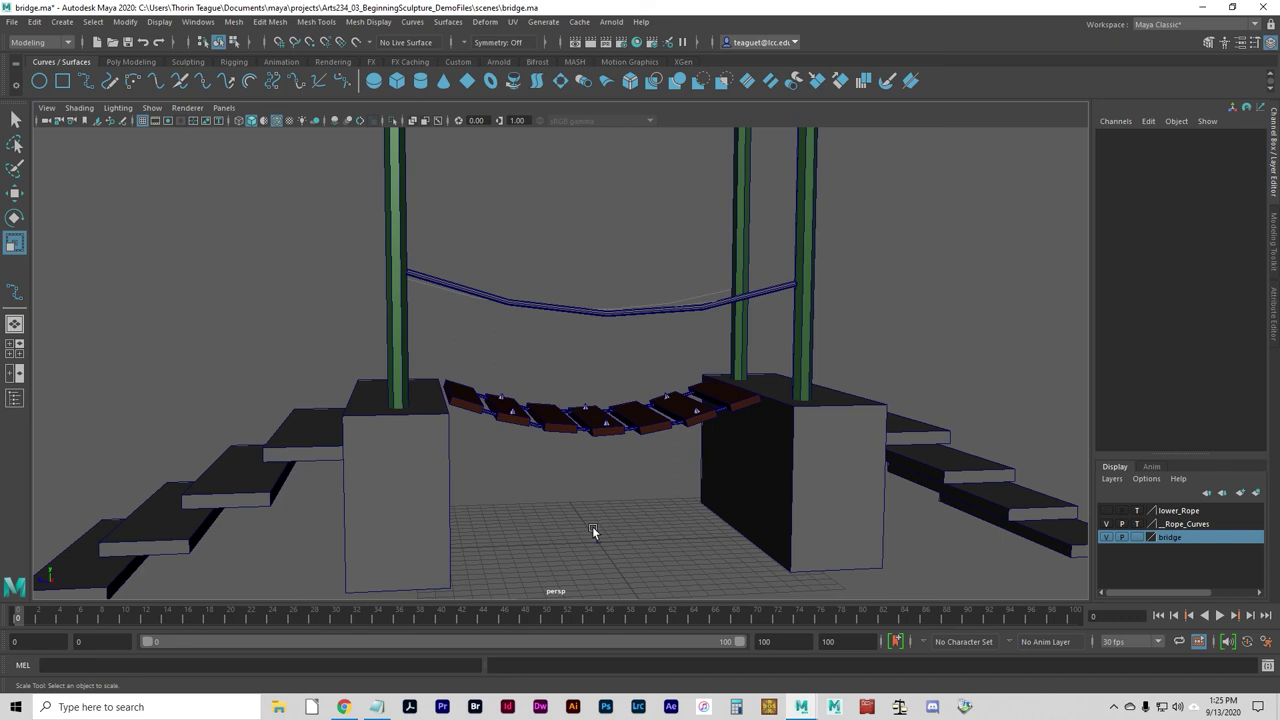
Step: Draw an EP curve from a curve-snapped point on the rope down to a snapped plank vertex
{"action": "left_click", "coordinate": [90, 80]}
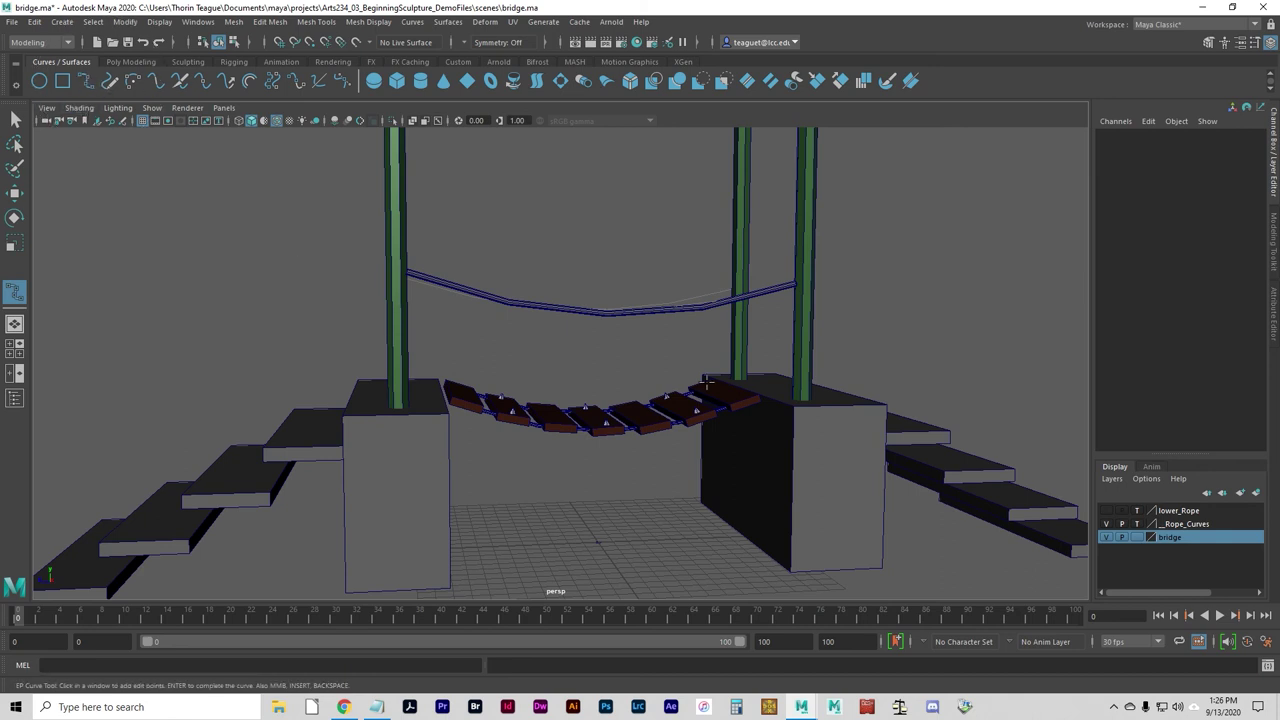
{"action": "left_click_drag", "start_coordinate": [740, 385], "coordinate": [517, 346], "text": "alt"}
{"action": "right_click_drag", "start_coordinate": [517, 346], "coordinate": [610, 357], "text": "alt"}
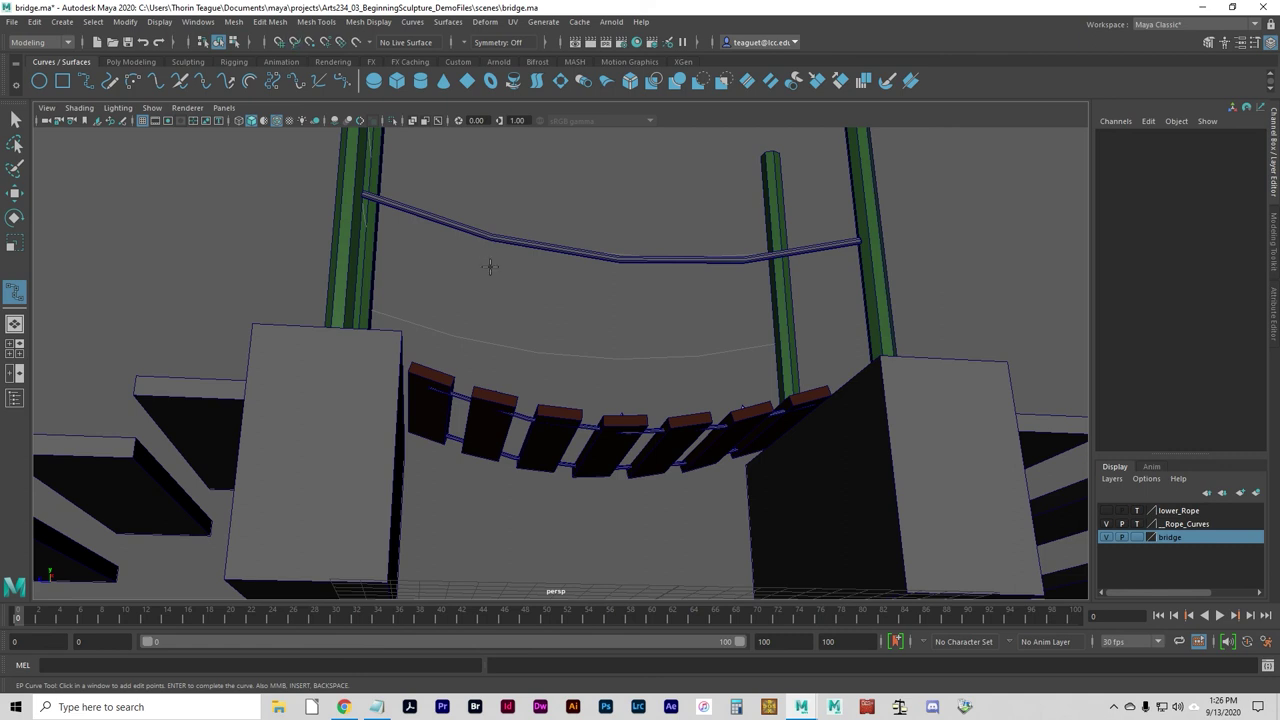
{"action": "left_click_drag", "start_coordinate": [476, 260], "coordinate": [511, 351], "text": "alt"}
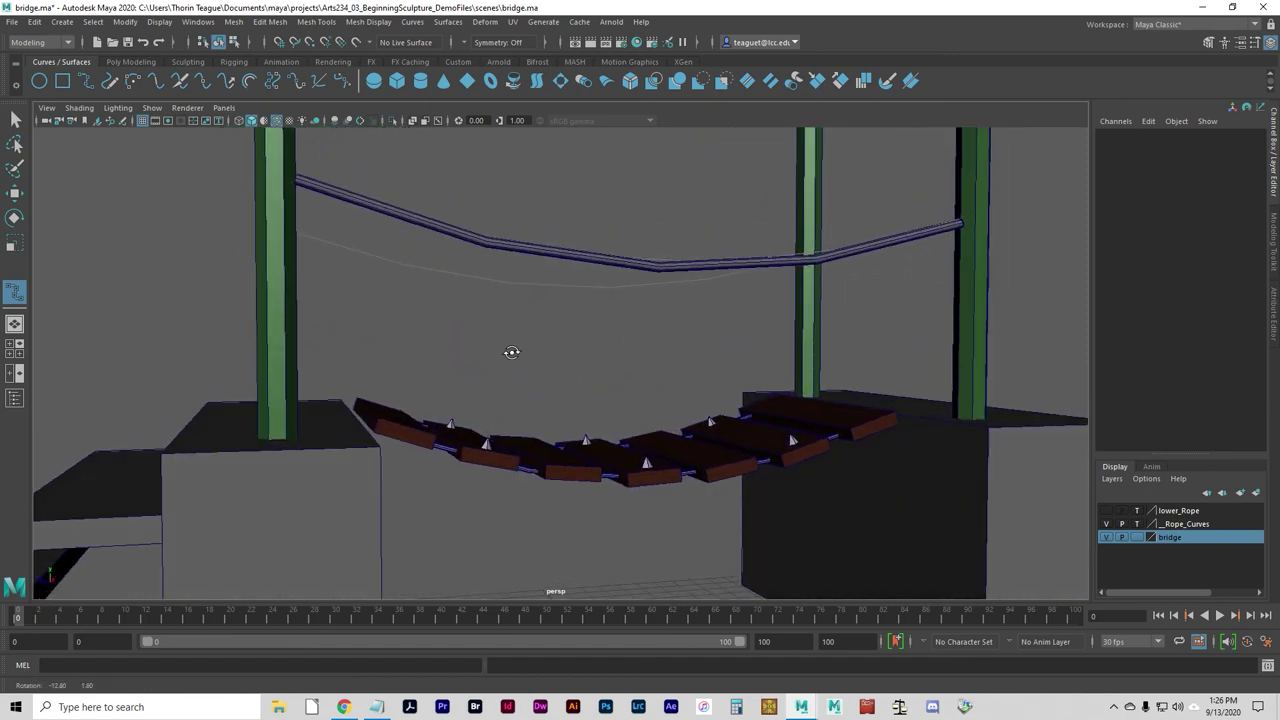
{"action": "left_click_drag", "start_coordinate": [511, 352], "coordinate": [477, 226], "text": "alt"}
{"action": "key", "text": "c"}
{"action": "key", "text": "c"}
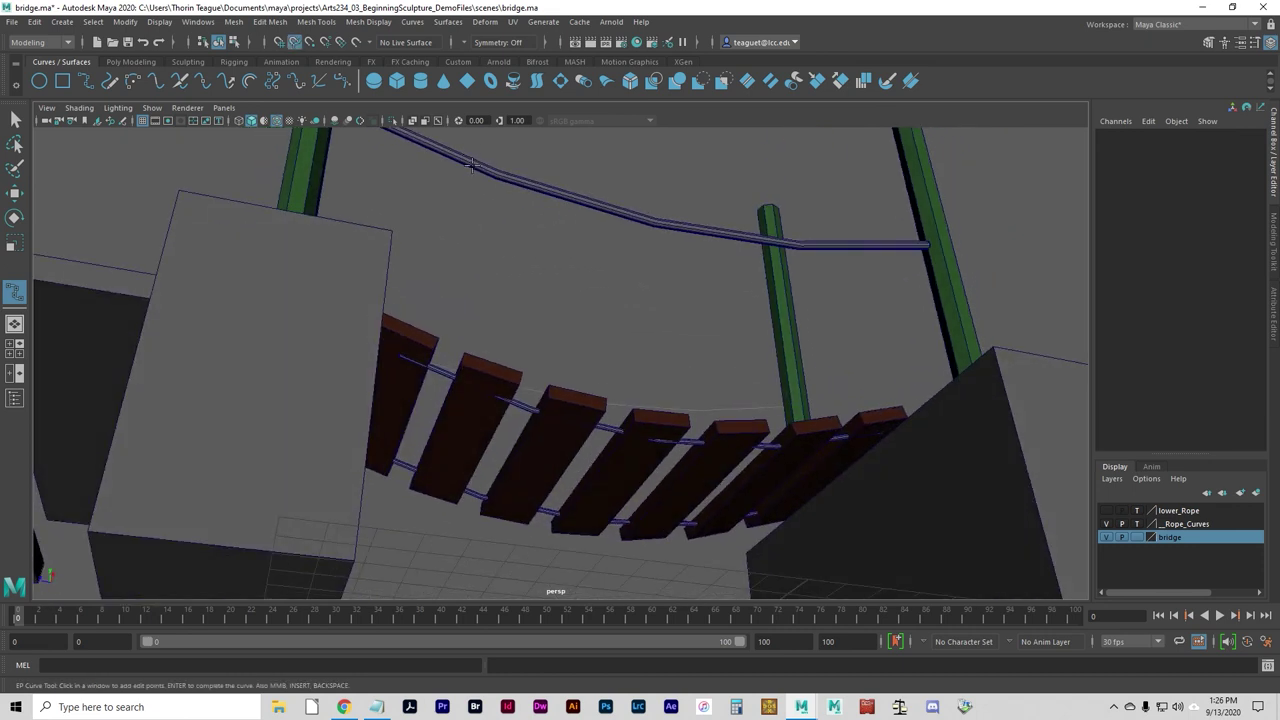
{"action": "left_click", "coordinate": [472, 164]}
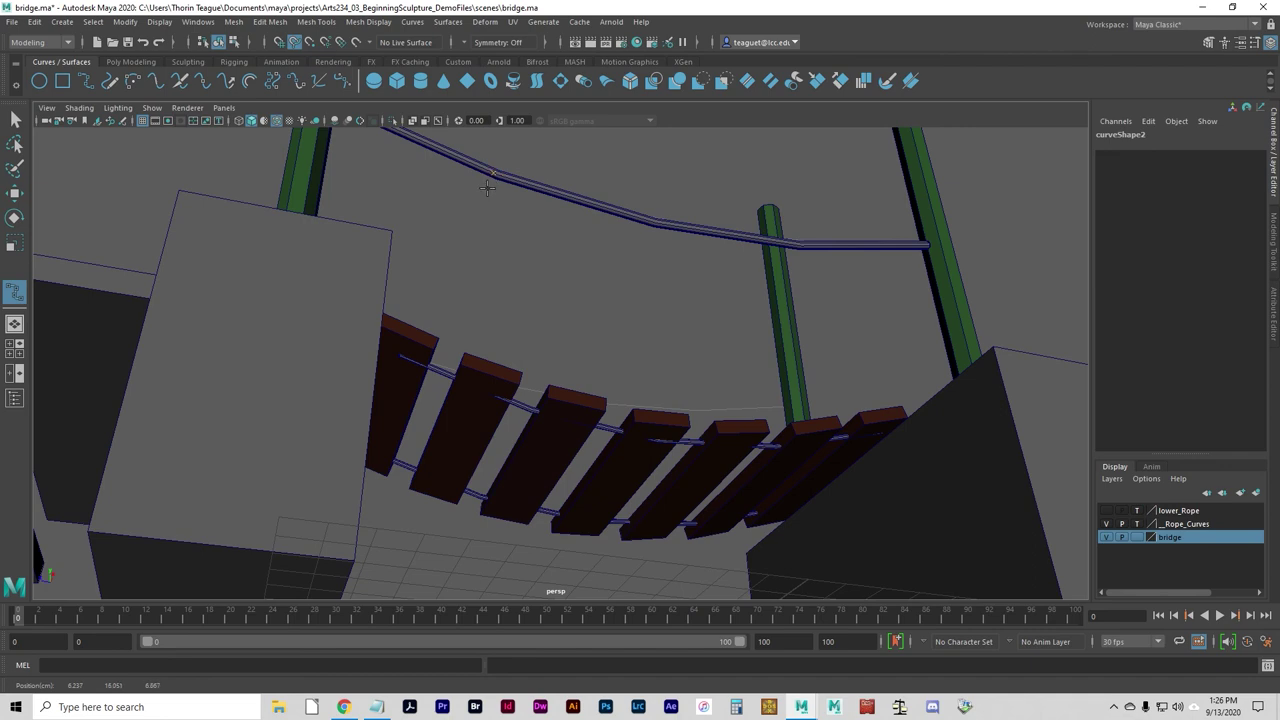
{"action": "left_click_drag", "start_coordinate": [486, 209], "coordinate": [474, 264], "text": "alt"}
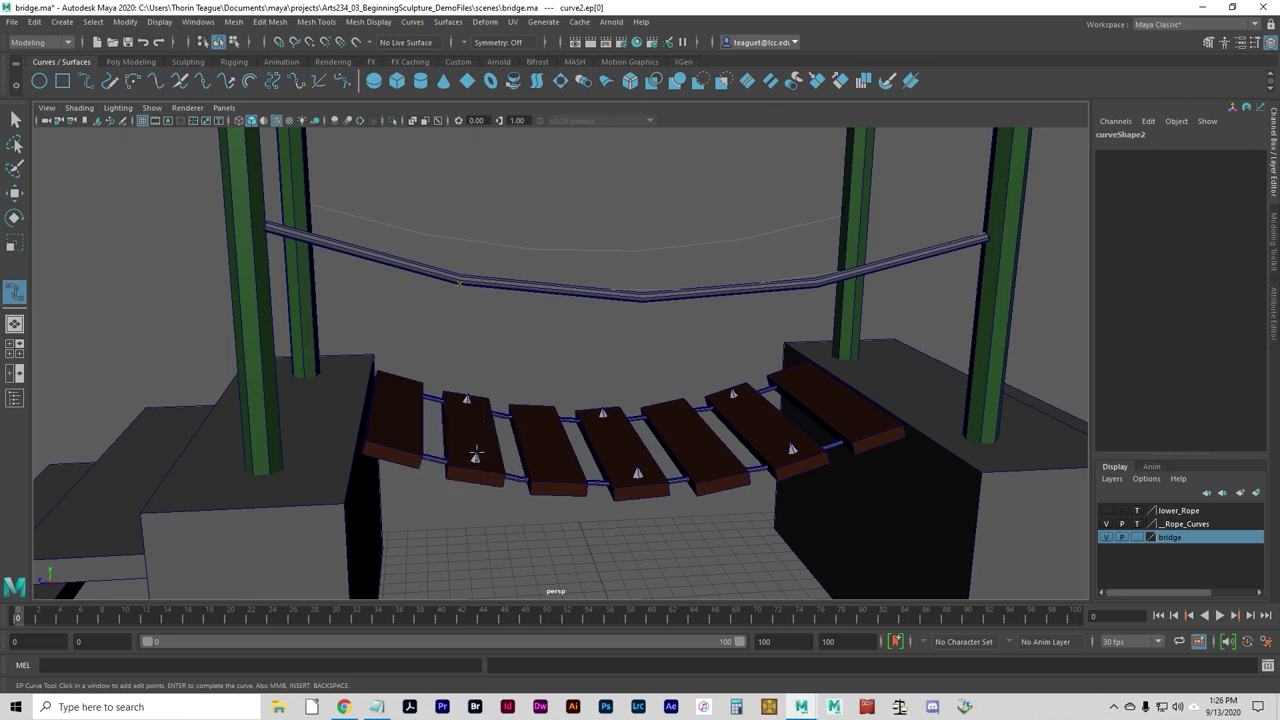
{"action": "key", "text": "v"}
{"action": "left_click", "coordinate": [472, 448]}
Step: Finish curve2, then begin a new curve-snapped EP curve on the upper rope, undoing a misplaced point
{"action": "key", "text": "Return"}
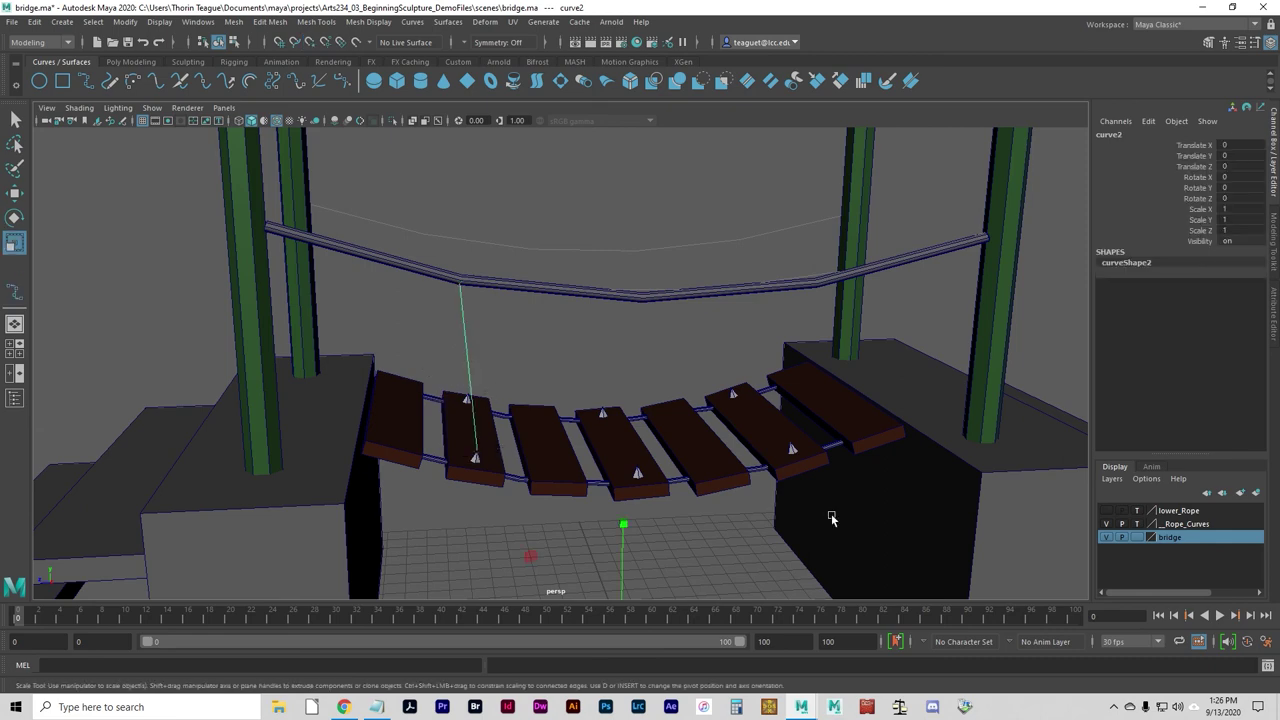
{"action": "left_click_drag", "start_coordinate": [714, 508], "coordinate": [663, 478], "text": "alt"}
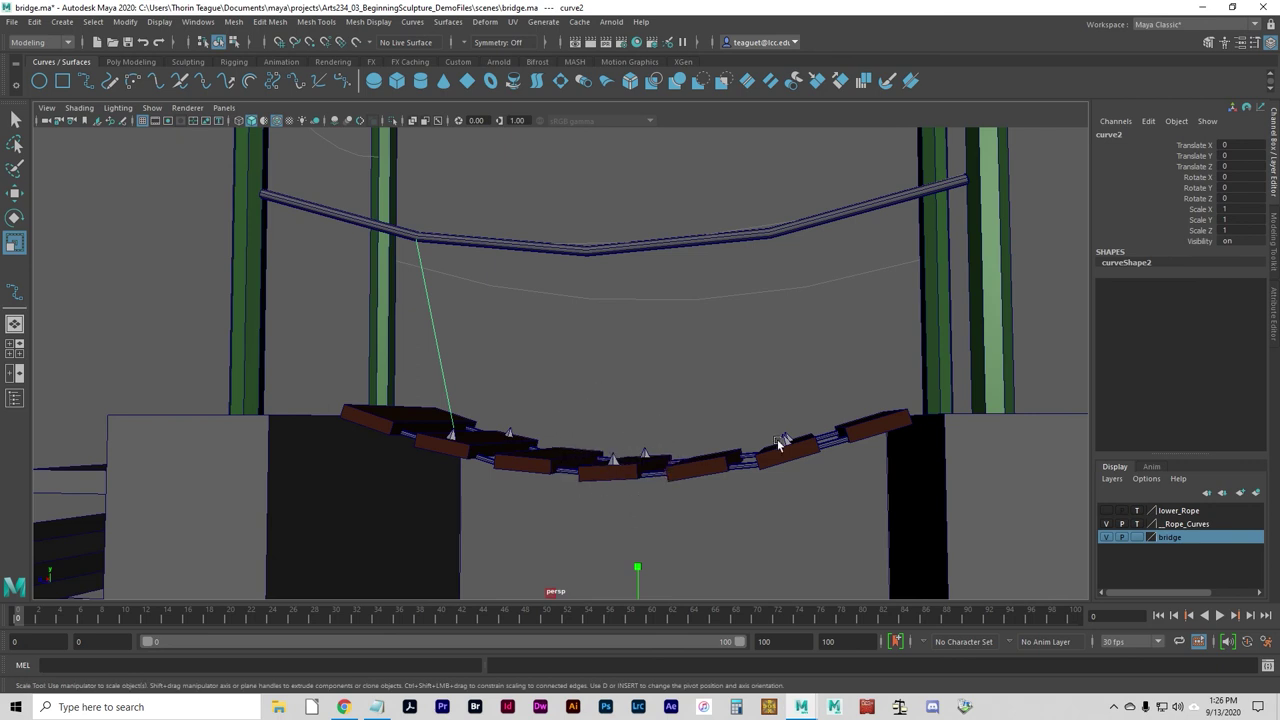
{"action": "mouse_move", "coordinate": [643, 408]}
{"action": "left_mouse_down", "text": "alt"}
{"action": "mouse_move", "coordinate": [632, 399]}
{"action": "mouse_move", "coordinate": [643, 391]}
{"action": "left_mouse_up", "text": "alt"}
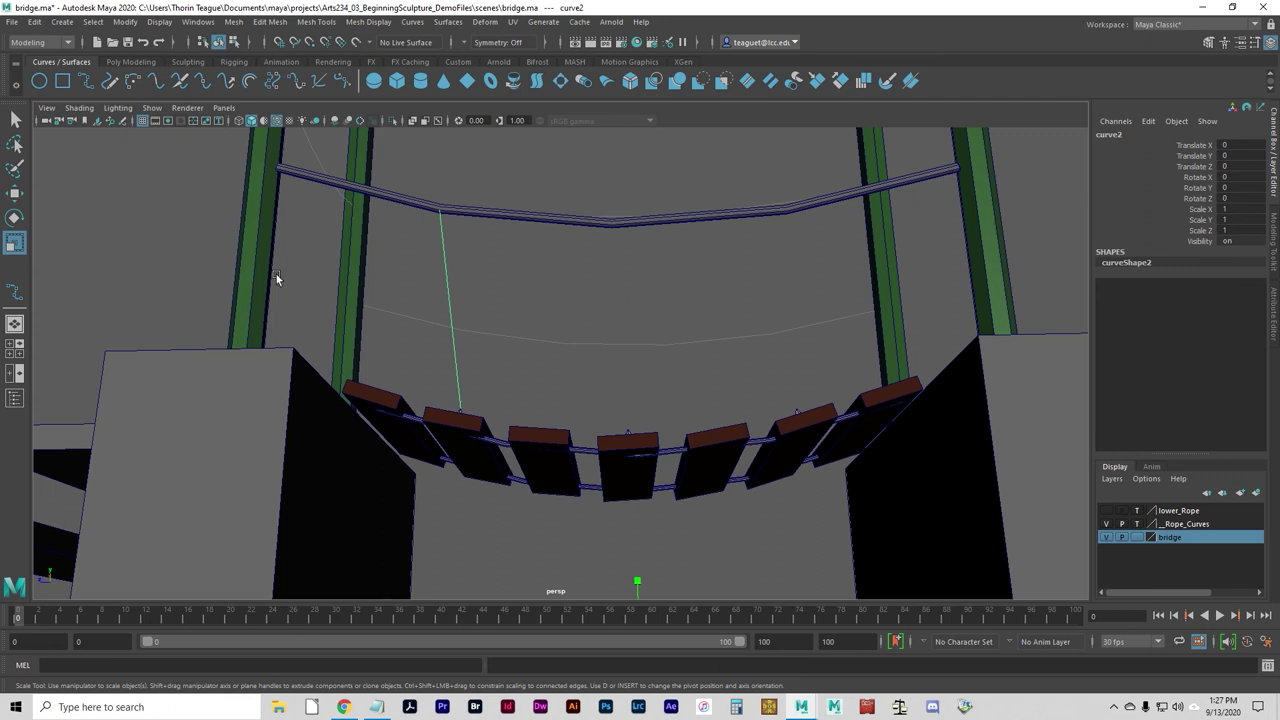
{"action": "left_click", "coordinate": [14, 291]}
{"action": "key", "text": "c"}
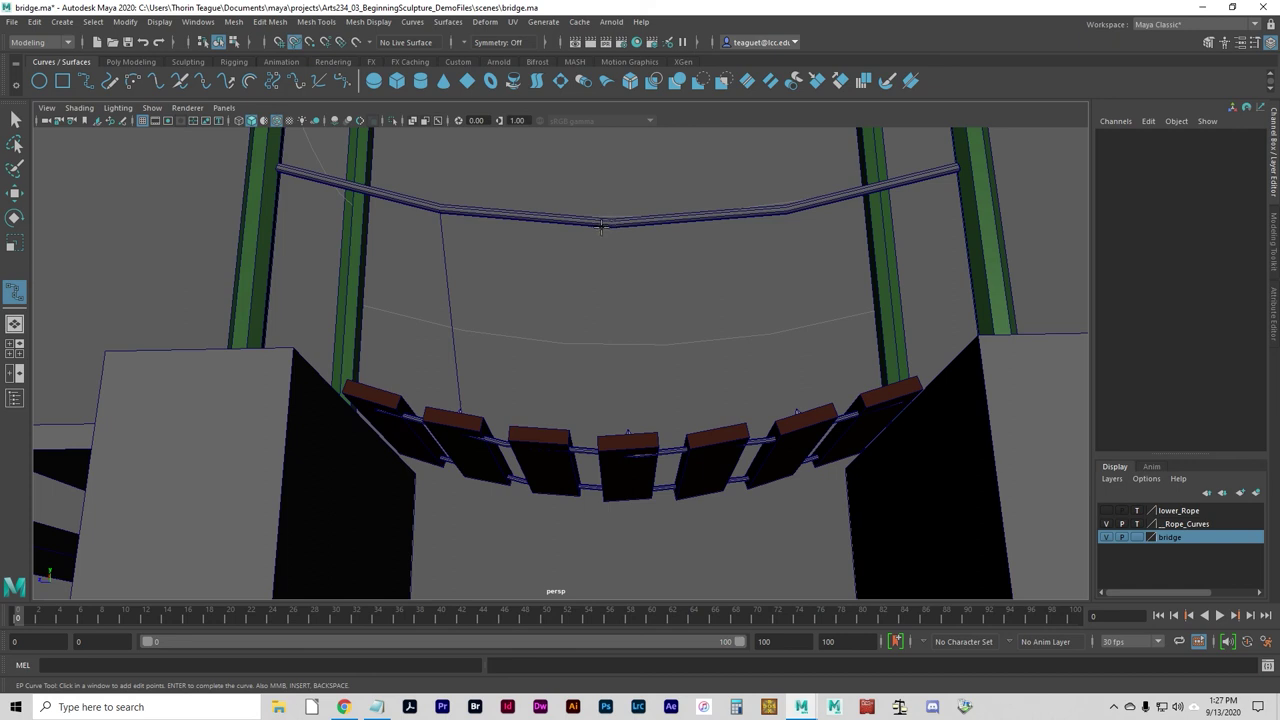
{"action": "left_click", "coordinate": [604, 228]}
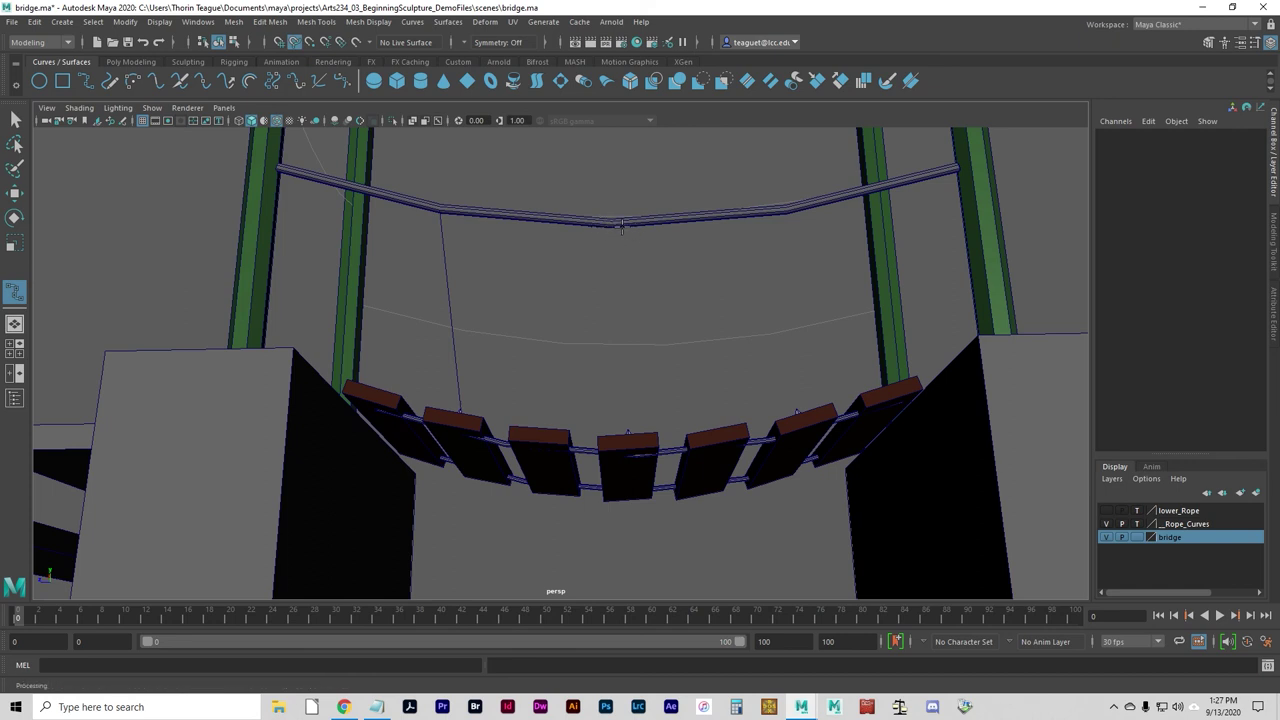
{"action": "left_click_drag", "start_coordinate": [640, 249], "coordinate": [624, 203], "text": "alt"}
{"action": "key", "text": "c"}
{"action": "key", "text": "c"}
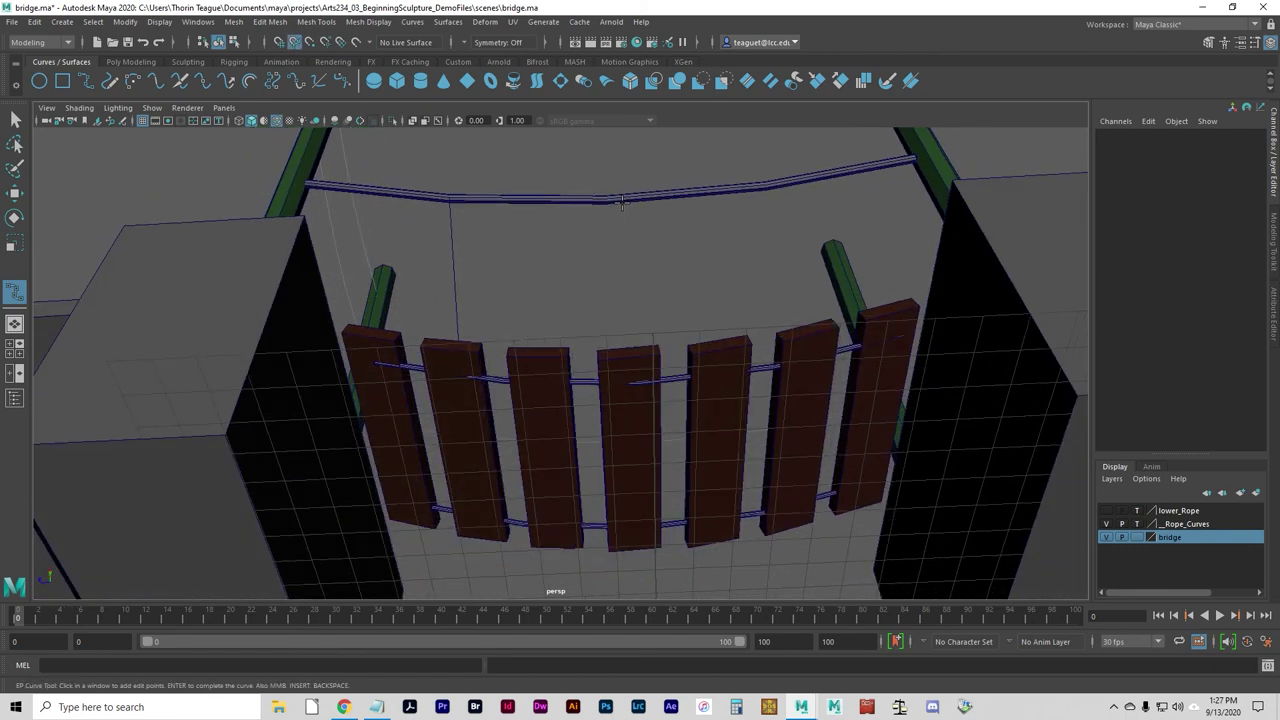
{"action": "left_click_drag", "start_coordinate": [620, 200], "coordinate": [597, 201]}
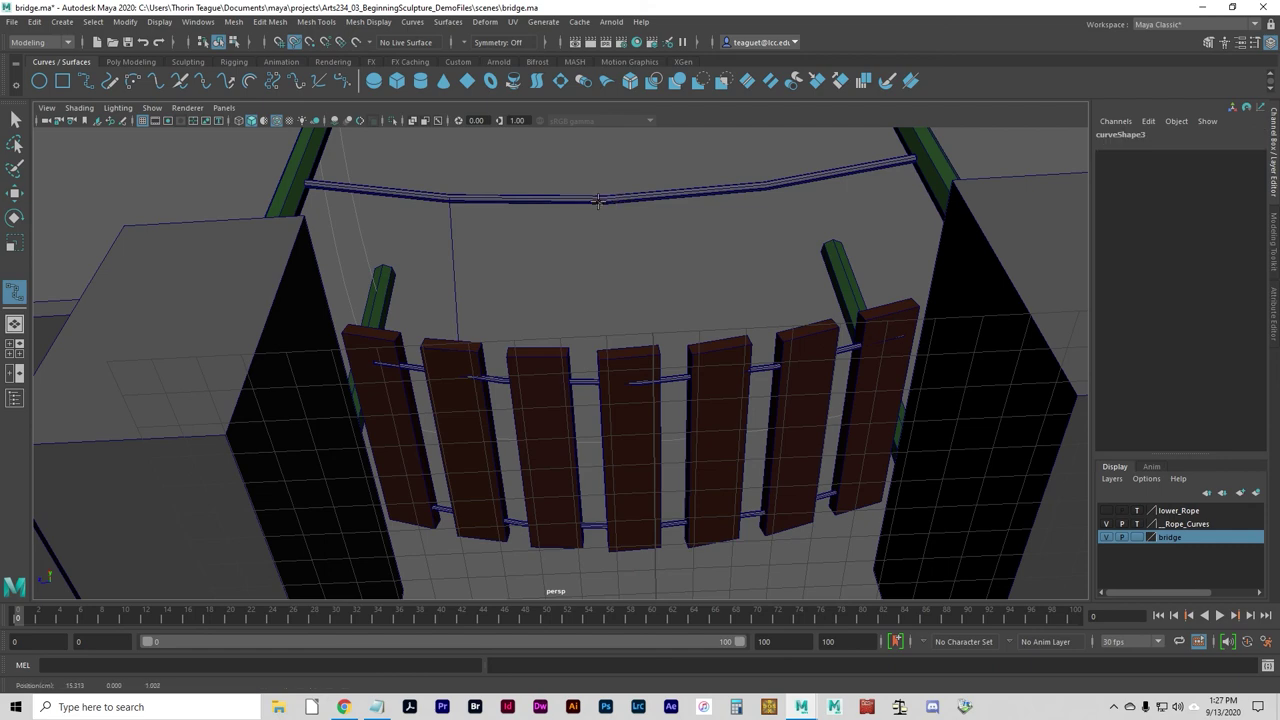
{"action": "left_click_drag", "start_coordinate": [640, 246], "coordinate": [652, 377], "text": "alt"}
{"action": "key", "text": "ctrl+z"}
Step: Run the new curve3 from the upper rope down to a bridge plank
{"action": "left_click", "coordinate": [611, 285]}
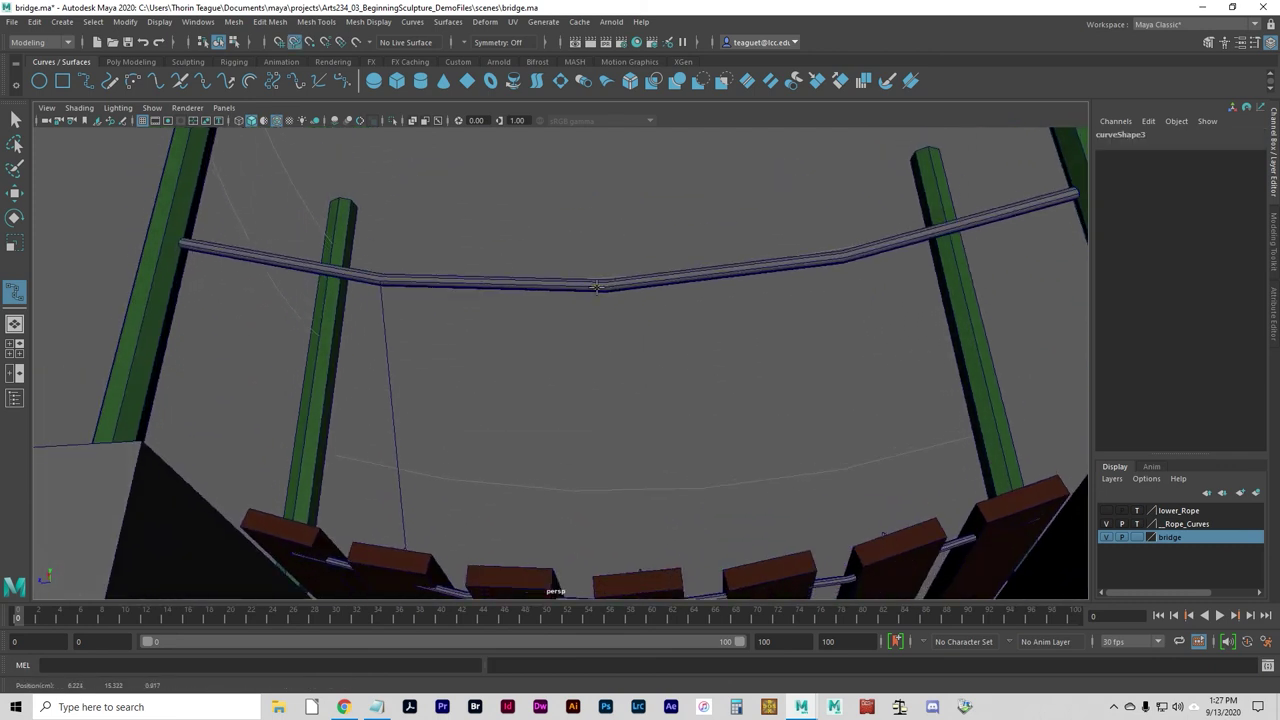
{"action": "mouse_move", "coordinate": [611, 329]}
{"action": "left_mouse_down", "text": "alt"}
{"action": "mouse_move", "coordinate": [626, 429]}
{"action": "mouse_move", "coordinate": [627, 334]}
{"action": "left_mouse_up", "text": "alt"}
{"action": "key", "text": "c"}
{"action": "left_click", "coordinate": [625, 512]}
{"action": "left_click_drag", "start_coordinate": [557, 363], "coordinate": [709, 300], "text": "alt"}
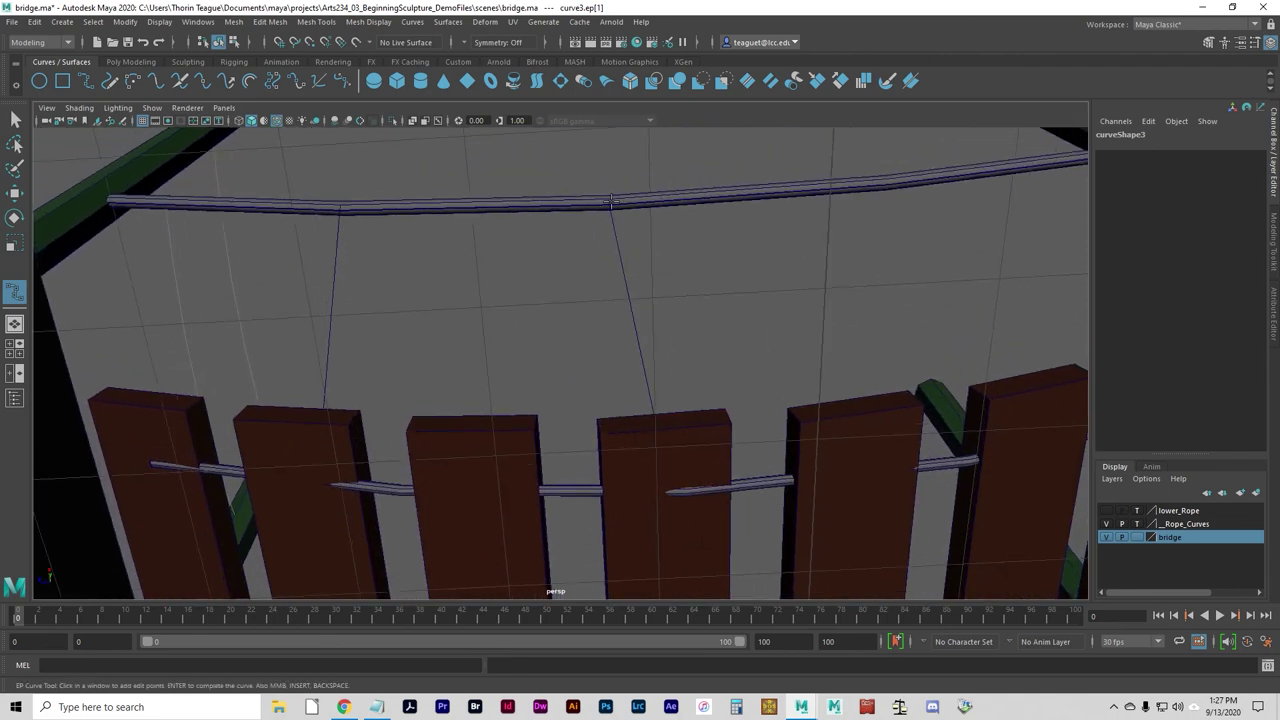
{"action": "left_click_drag", "start_coordinate": [806, 286], "coordinate": [615, 390], "text": "alt"}
{"action": "key", "text": "r"}
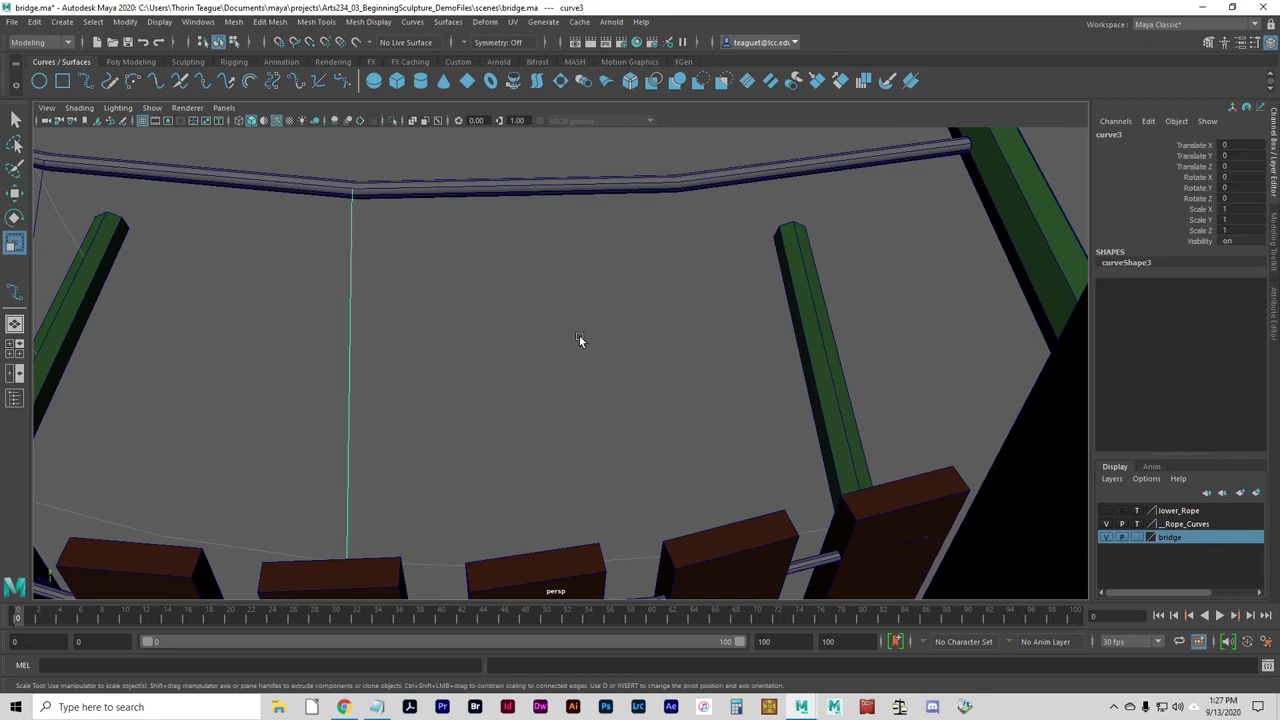
{"action": "left_click_drag", "start_coordinate": [703, 323], "coordinate": [709, 246], "text": "alt"}
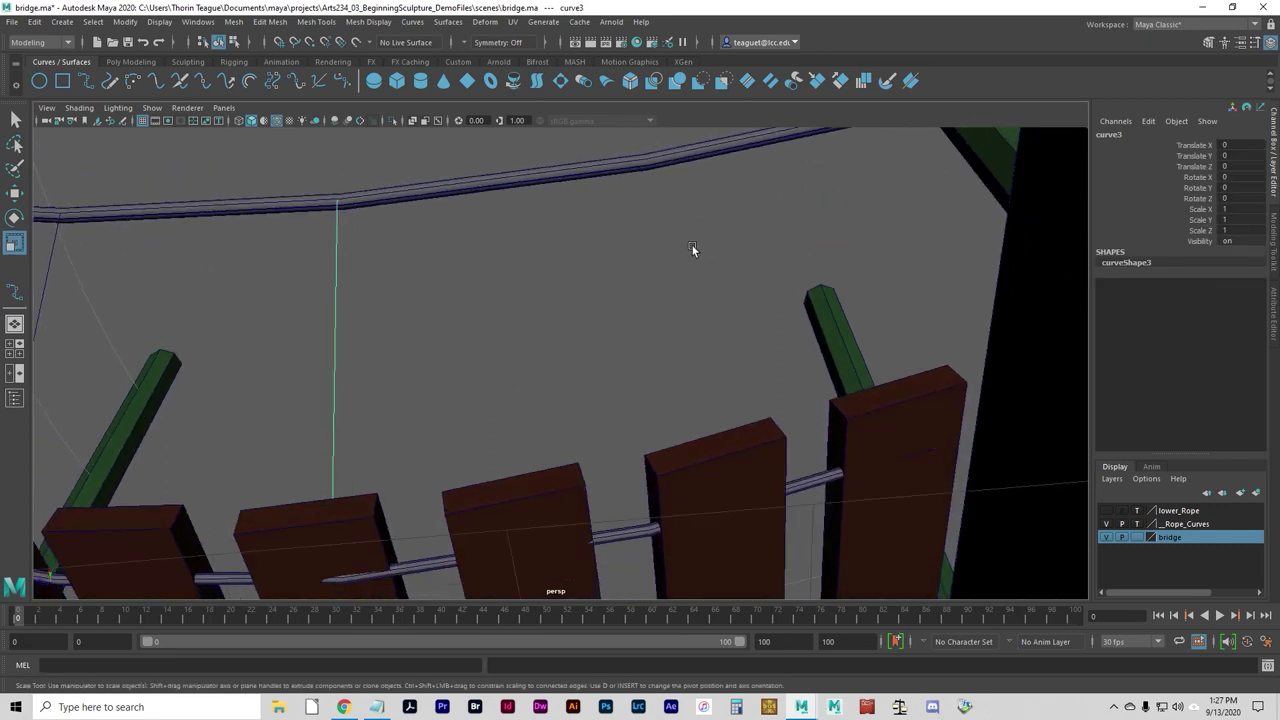
Step: Start another EP curve with curve snapping, placing trial points on the upper rope and undoing one
{"action": "left_click", "coordinate": [520, 293]}
{"action": "left_click", "coordinate": [14, 291]}
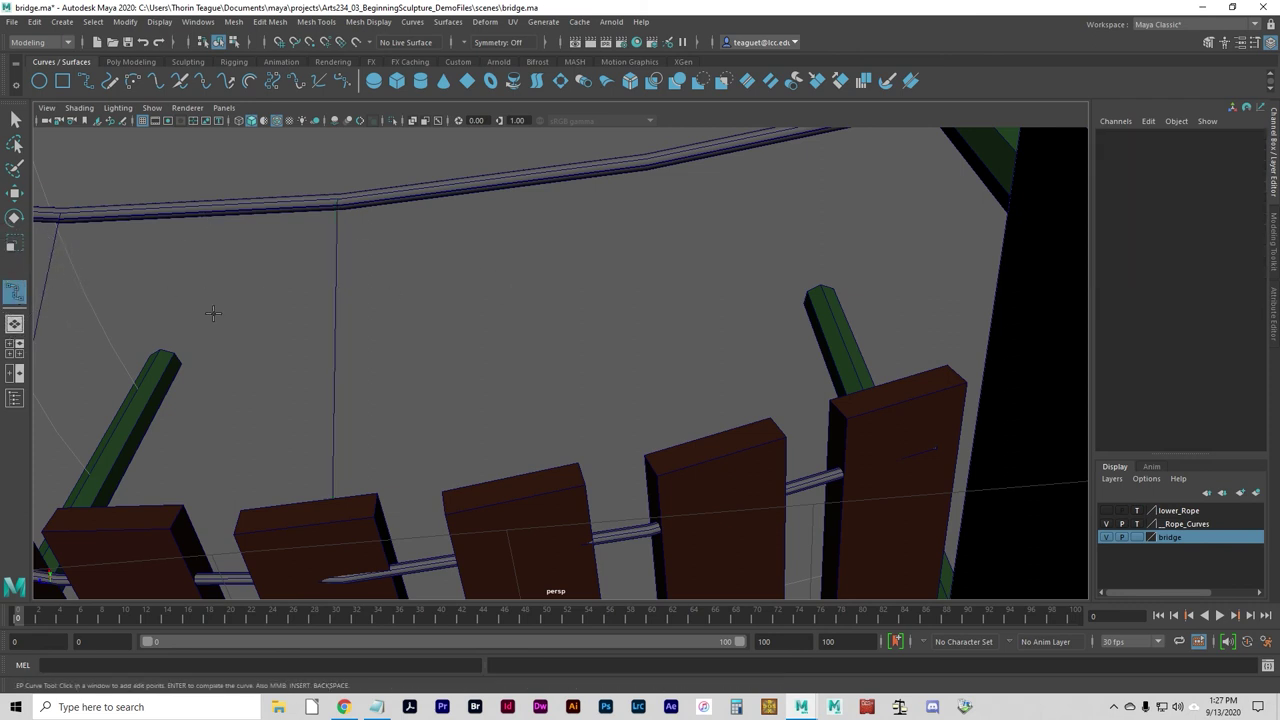
{"action": "left_click_drag", "start_coordinate": [658, 287], "coordinate": [608, 375], "text": "alt"}
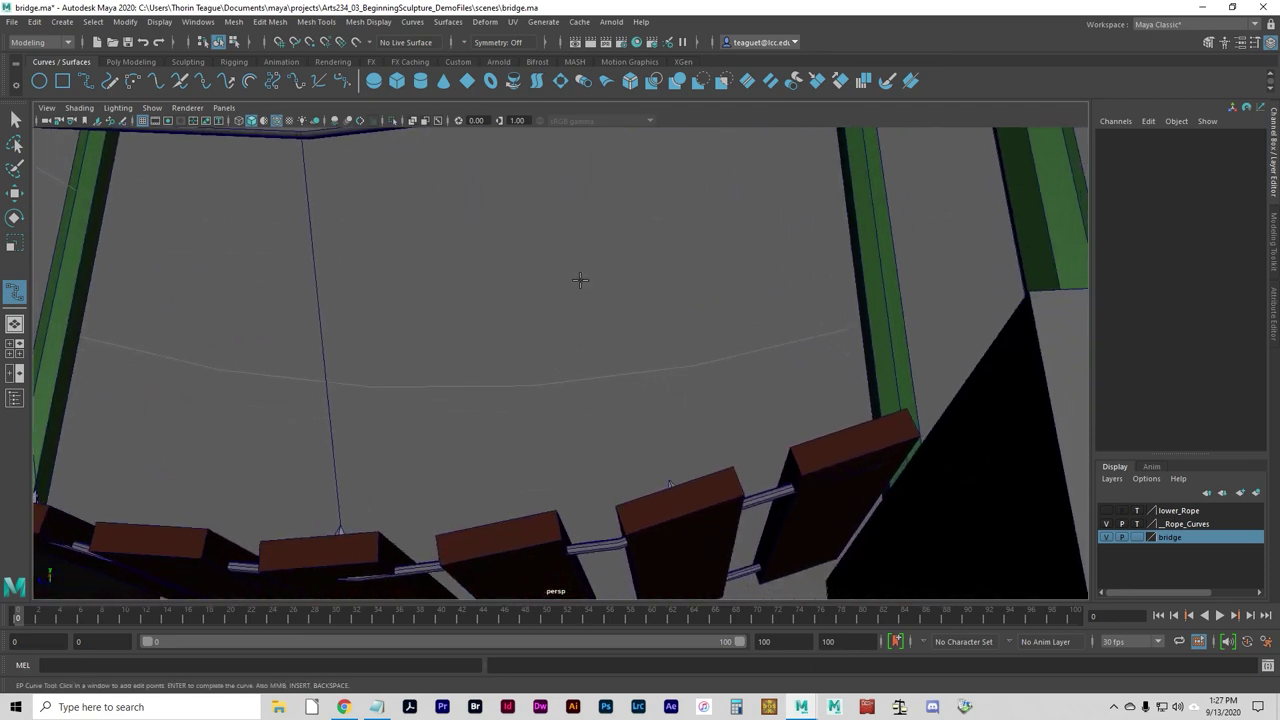
{"action": "left_click_drag", "start_coordinate": [583, 268], "coordinate": [586, 374], "text": "alt"}
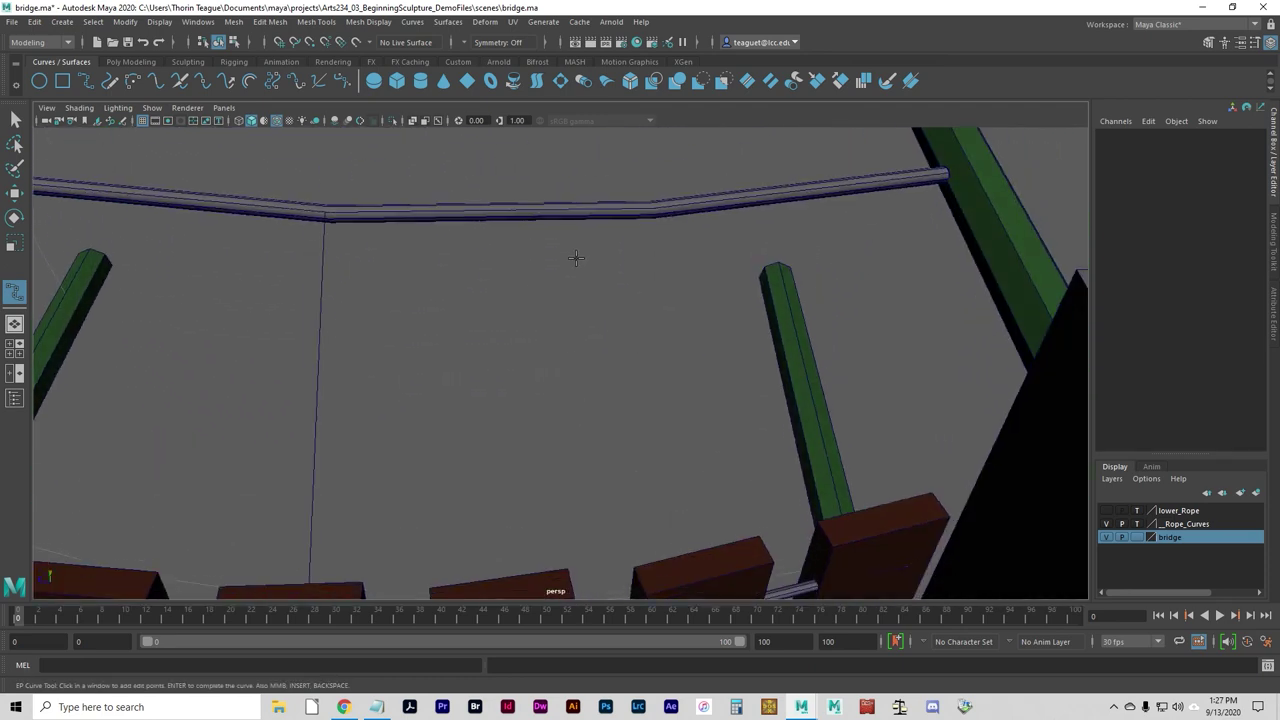
{"action": "left_click_drag", "start_coordinate": [634, 240], "coordinate": [626, 240], "text": "alt"}
{"action": "key", "text": "c"}
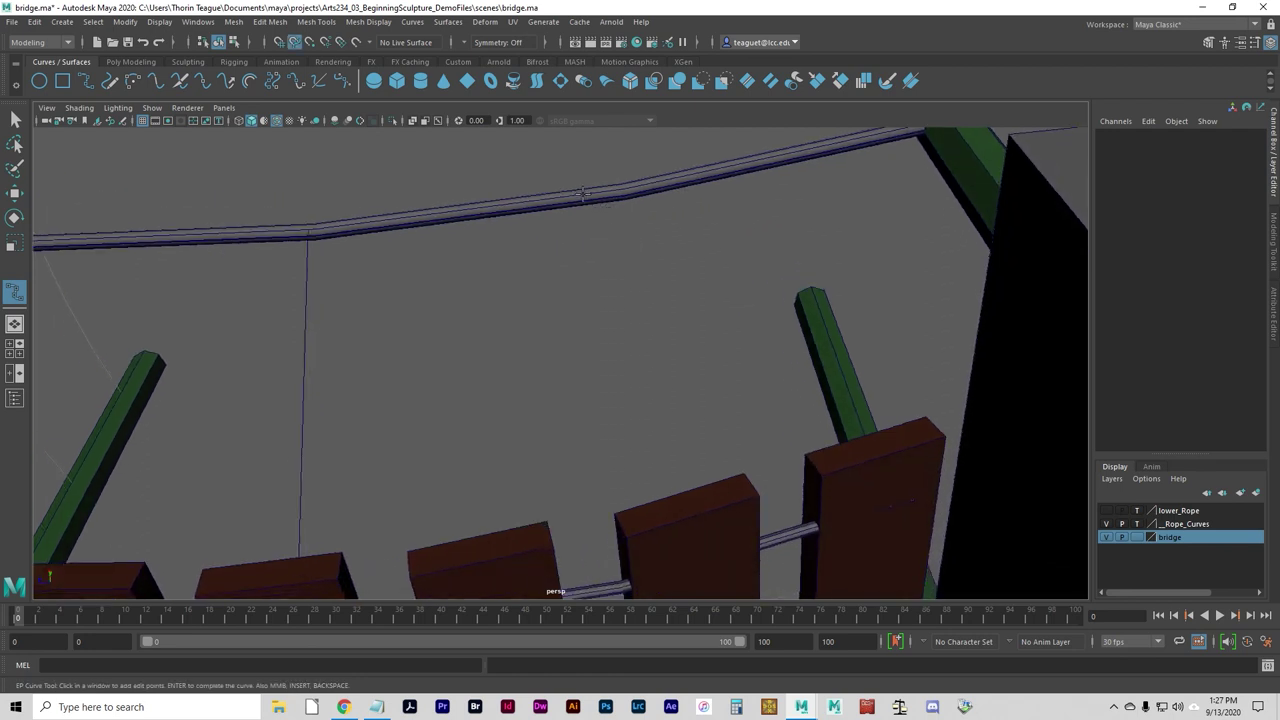
{"action": "left_click", "coordinate": [581, 200]}
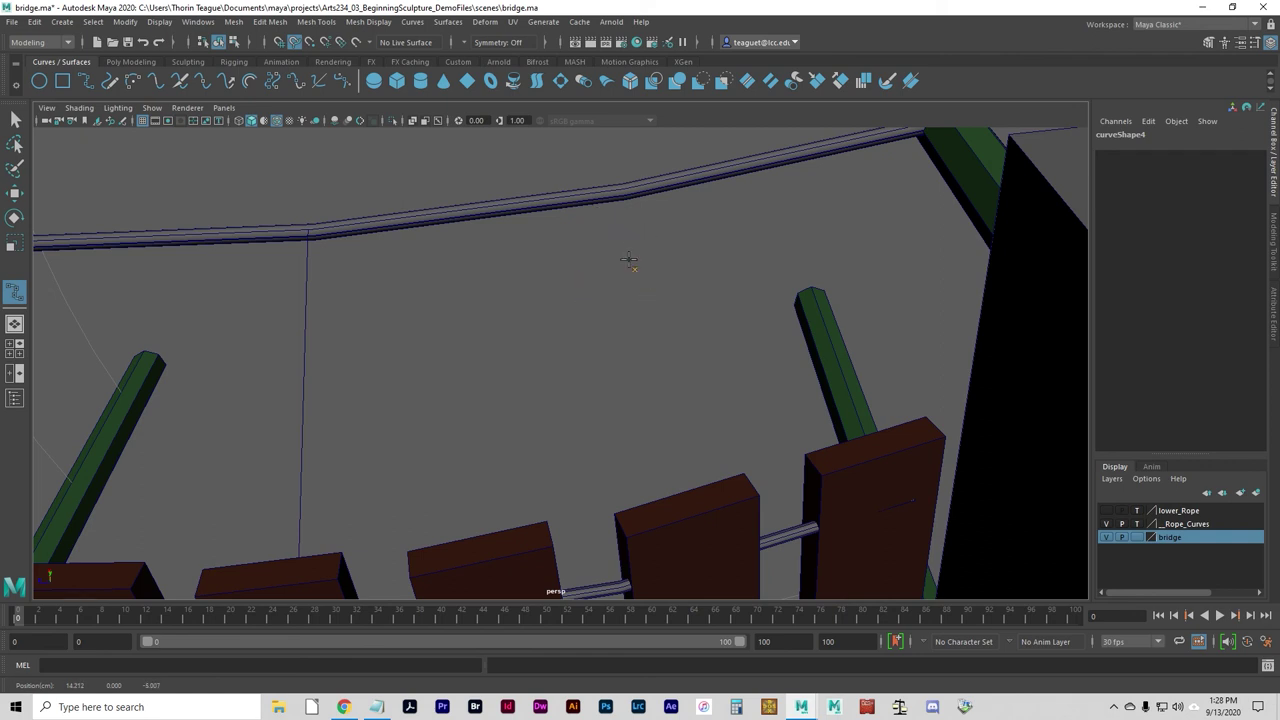
{"action": "left_click", "coordinate": [607, 200]}
{"action": "mouse_move", "coordinate": [626, 306]}
{"action": "left_mouse_down", "text": "alt"}
{"action": "mouse_move", "coordinate": [626, 337]}
{"action": "mouse_move", "coordinate": [626, 303]}
{"action": "left_mouse_up", "text": "alt"}
{"action": "key", "text": "c"}
{"action": "left_click", "coordinate": [601, 197]}
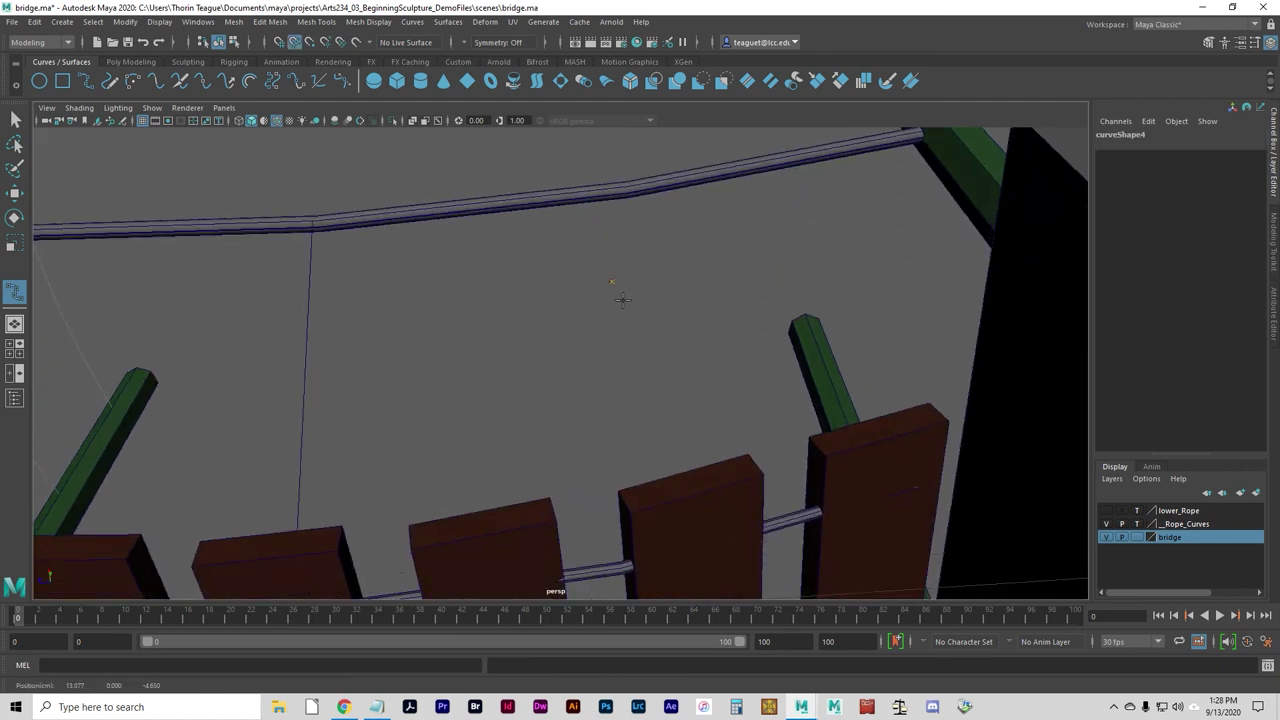
{"action": "key", "text": "ctrl+z"}
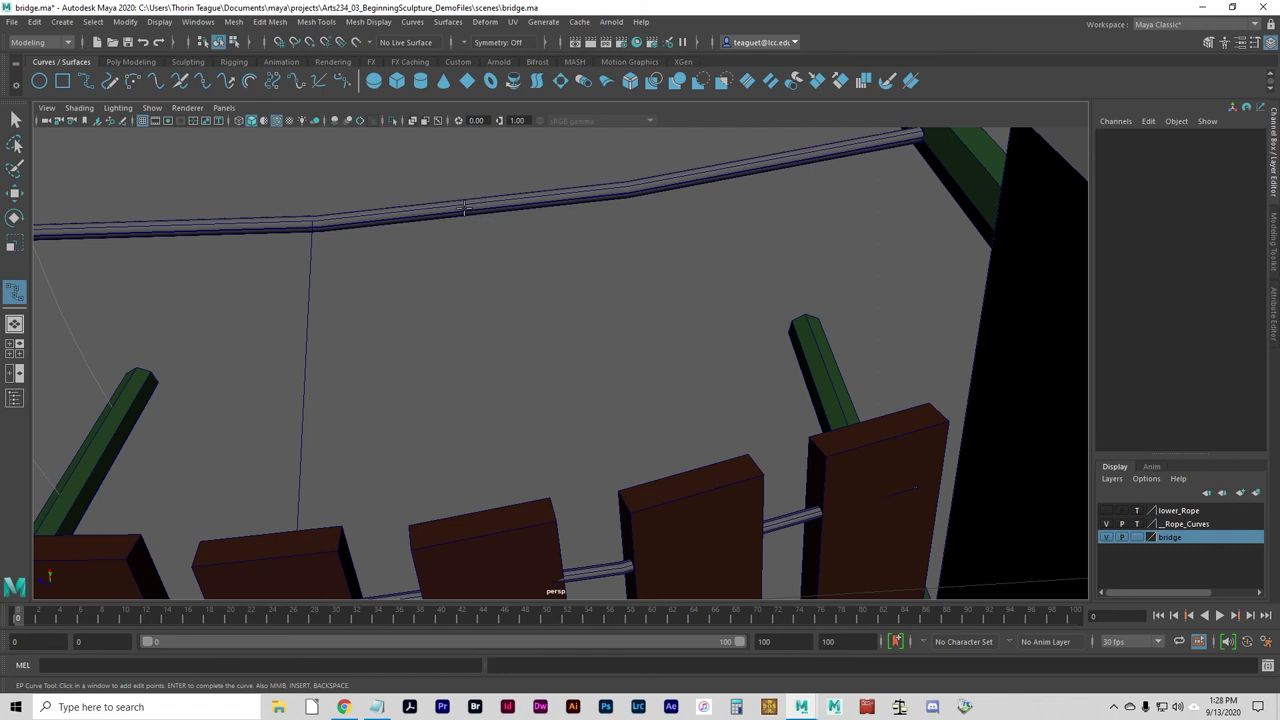
Step: Select the upper rope surface and retry placing the curve's first point on it
{"action": "left_click", "coordinate": [15, 119]}
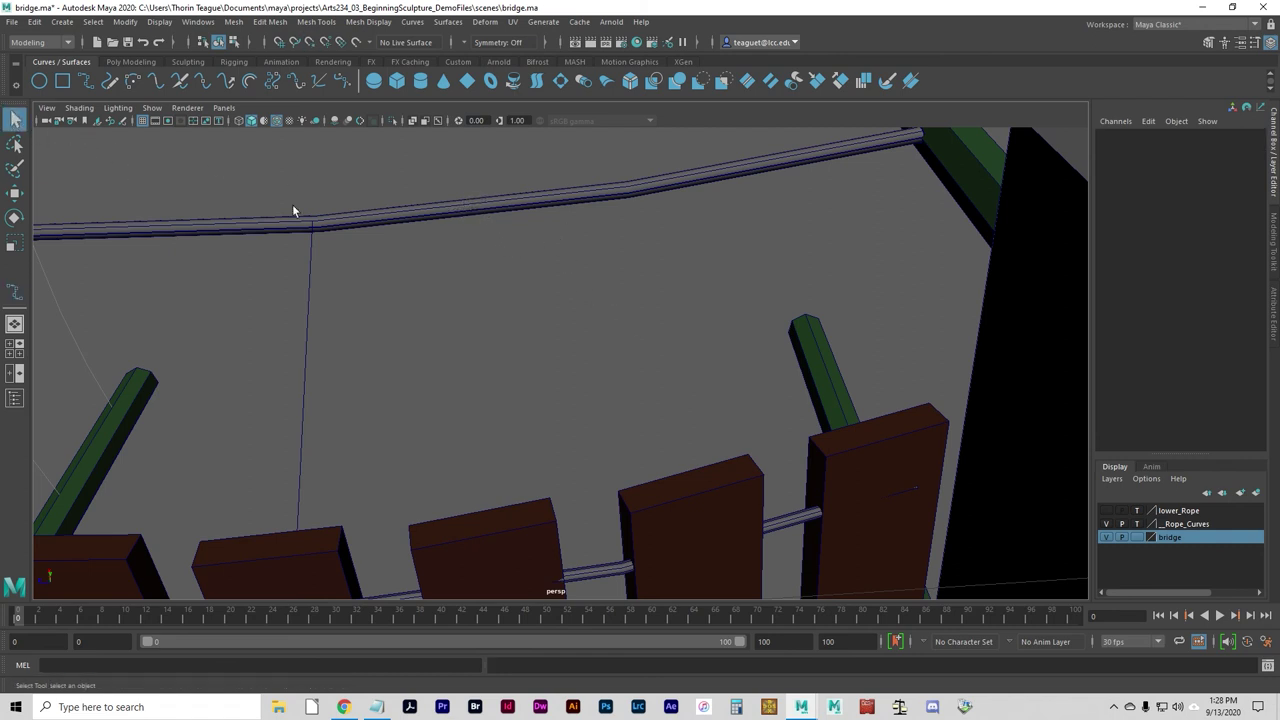
{"action": "left_click", "coordinate": [518, 208]}
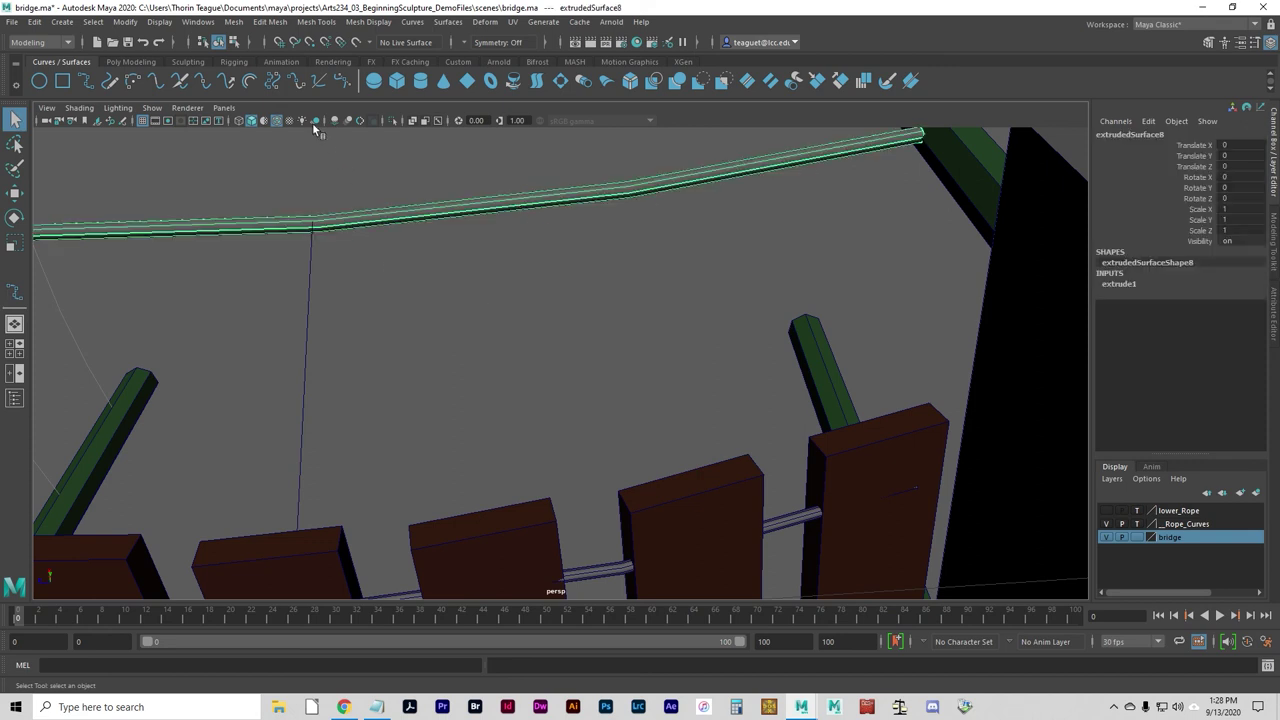
{"action": "left_click", "coordinate": [15, 287]}
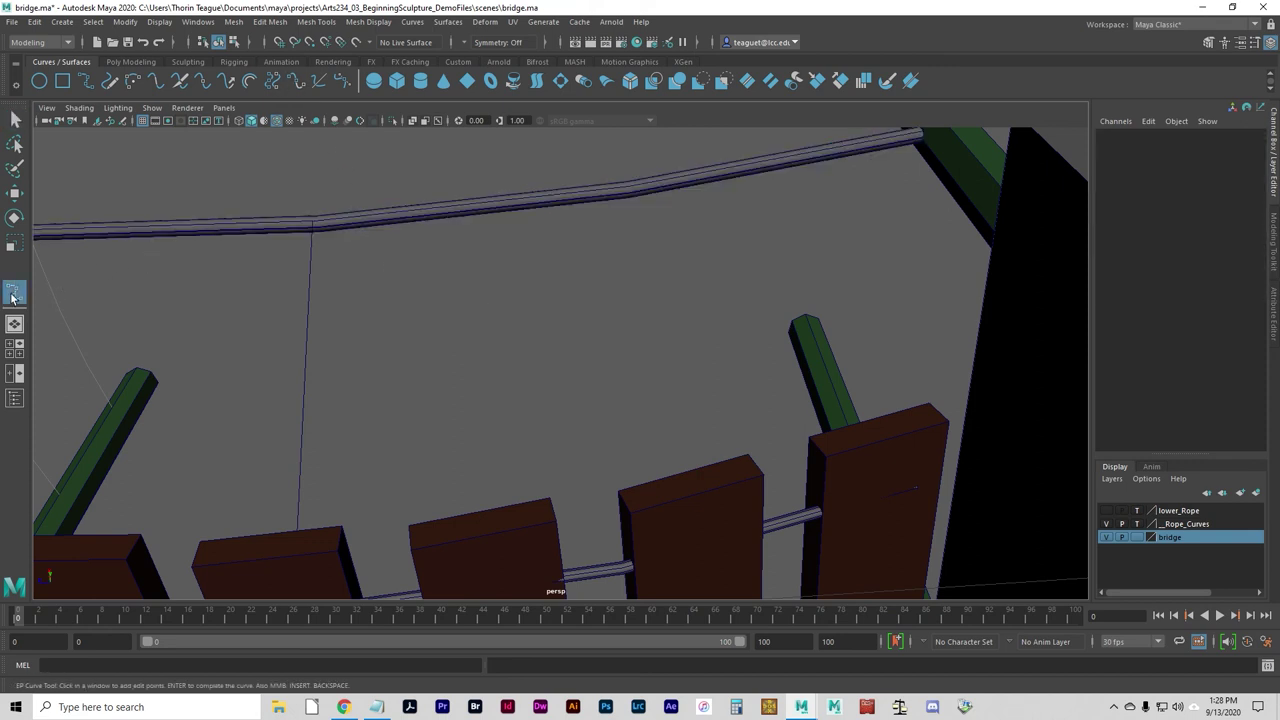
{"action": "left_click", "coordinate": [294, 42]}
{"action": "left_click", "coordinate": [630, 190]}
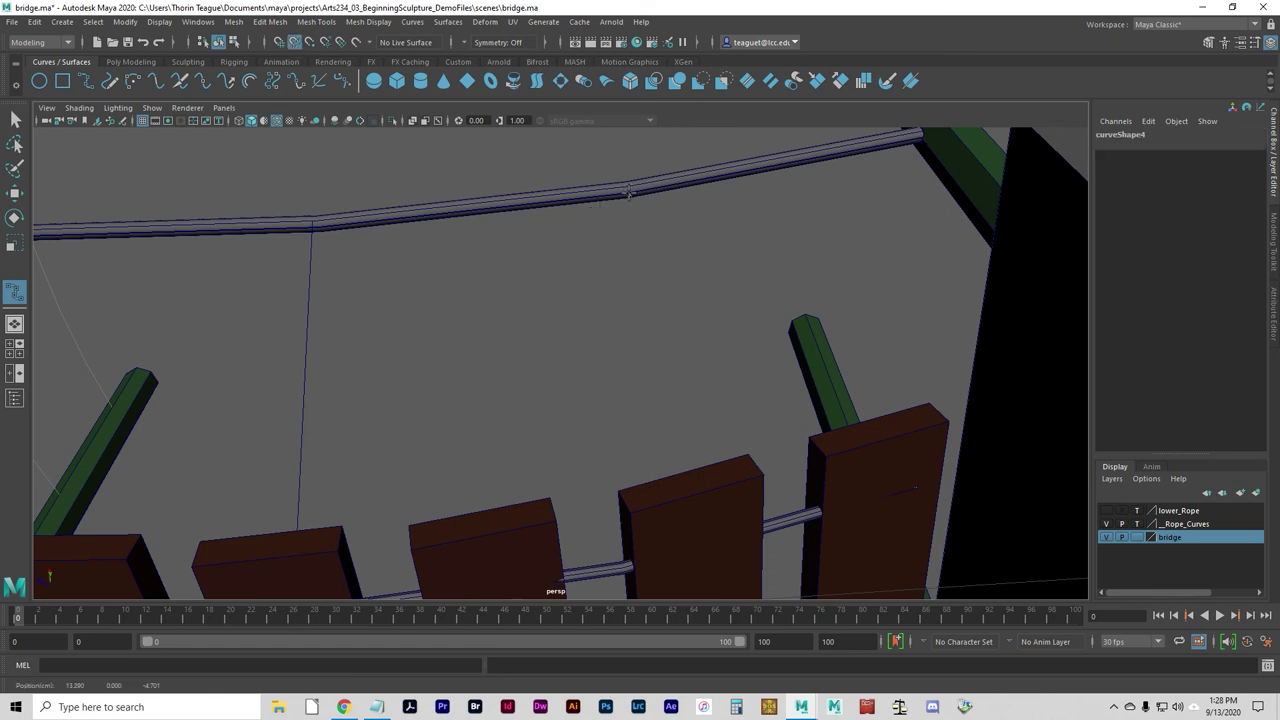
{"action": "left_click_drag", "start_coordinate": [654, 363], "coordinate": [635, 321], "text": "alt"}
{"action": "key", "text": "ctrl+z"}
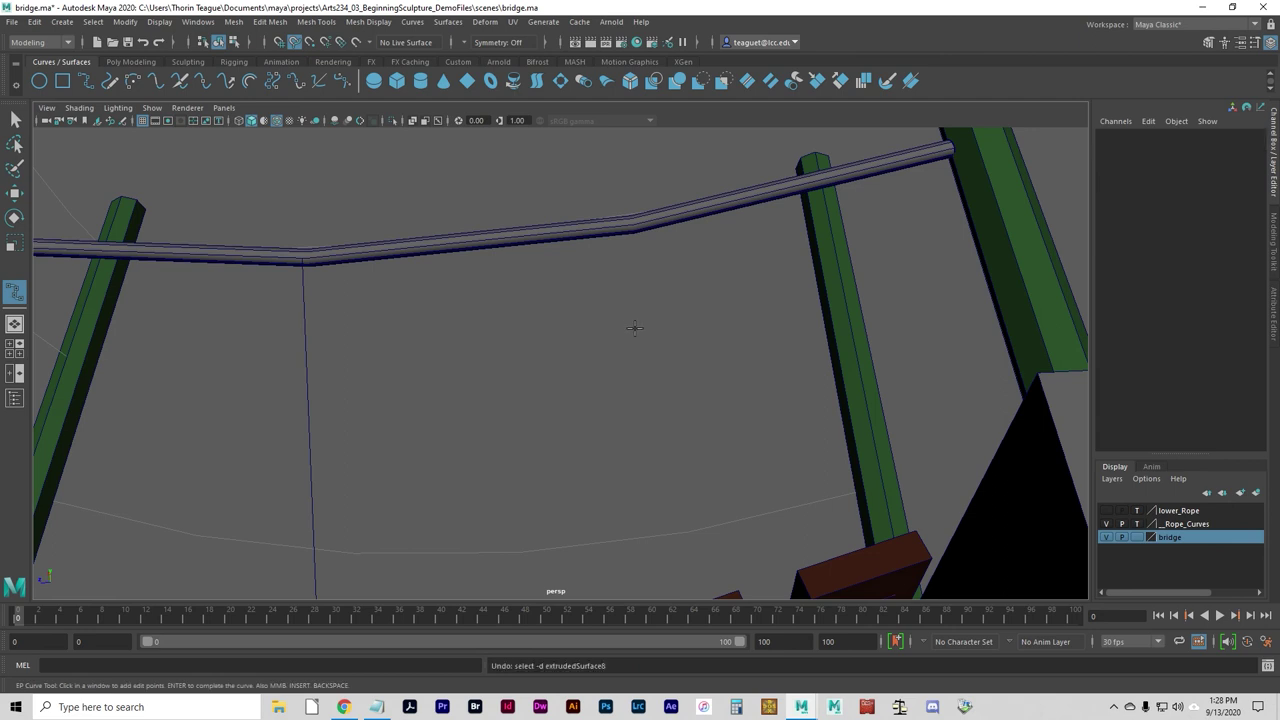
{"action": "right_click_drag", "start_coordinate": [634, 328], "coordinate": [688, 350], "text": "alt"}
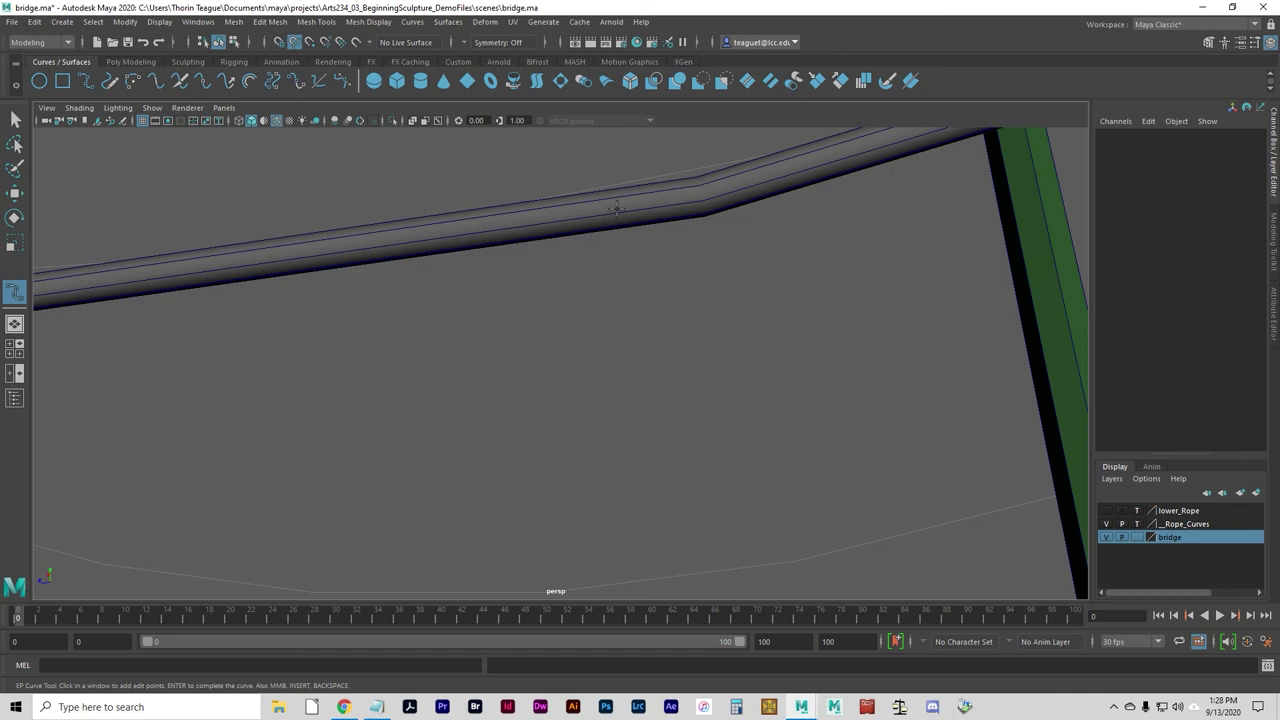
{"action": "left_click", "coordinate": [617, 208]}
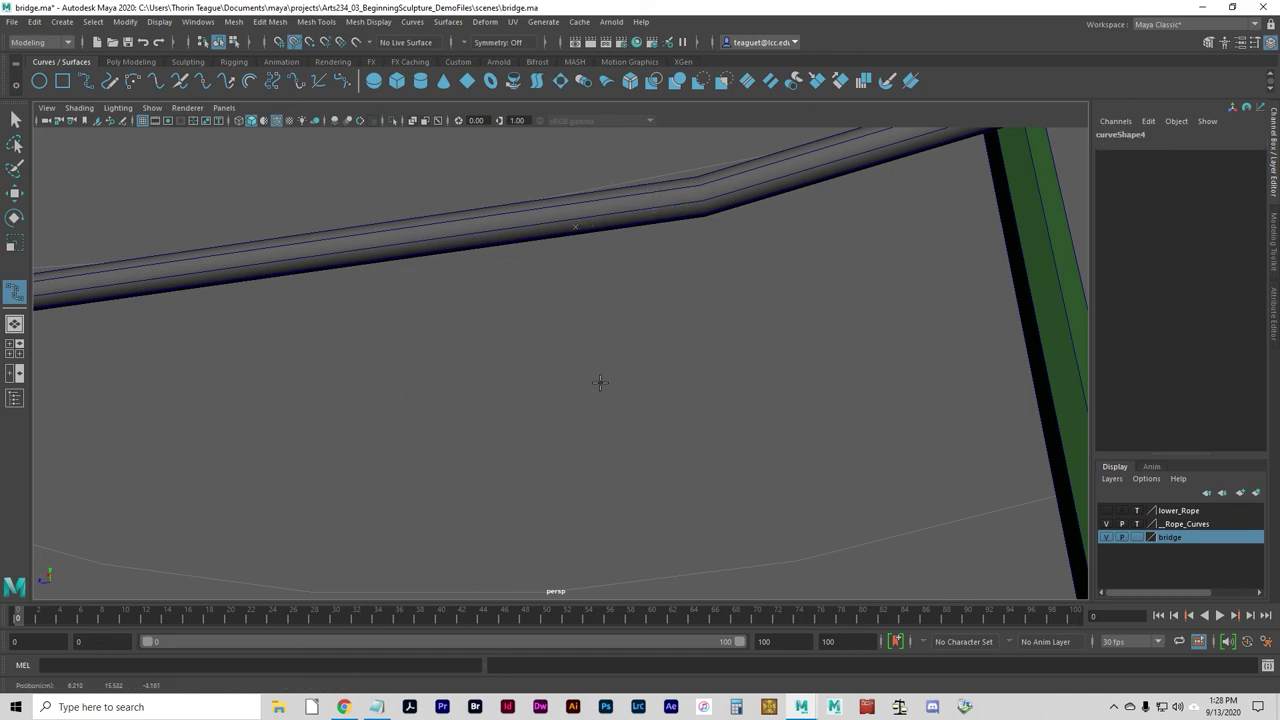
{"action": "left_click_drag", "start_coordinate": [536, 376], "coordinate": [543, 443], "text": "alt"}
{"action": "key", "text": "ctrl+z"}
Step: Snap the first point onto the rope and end the curve on a plank's pivot, creating curve4
{"action": "key", "text": "space"}
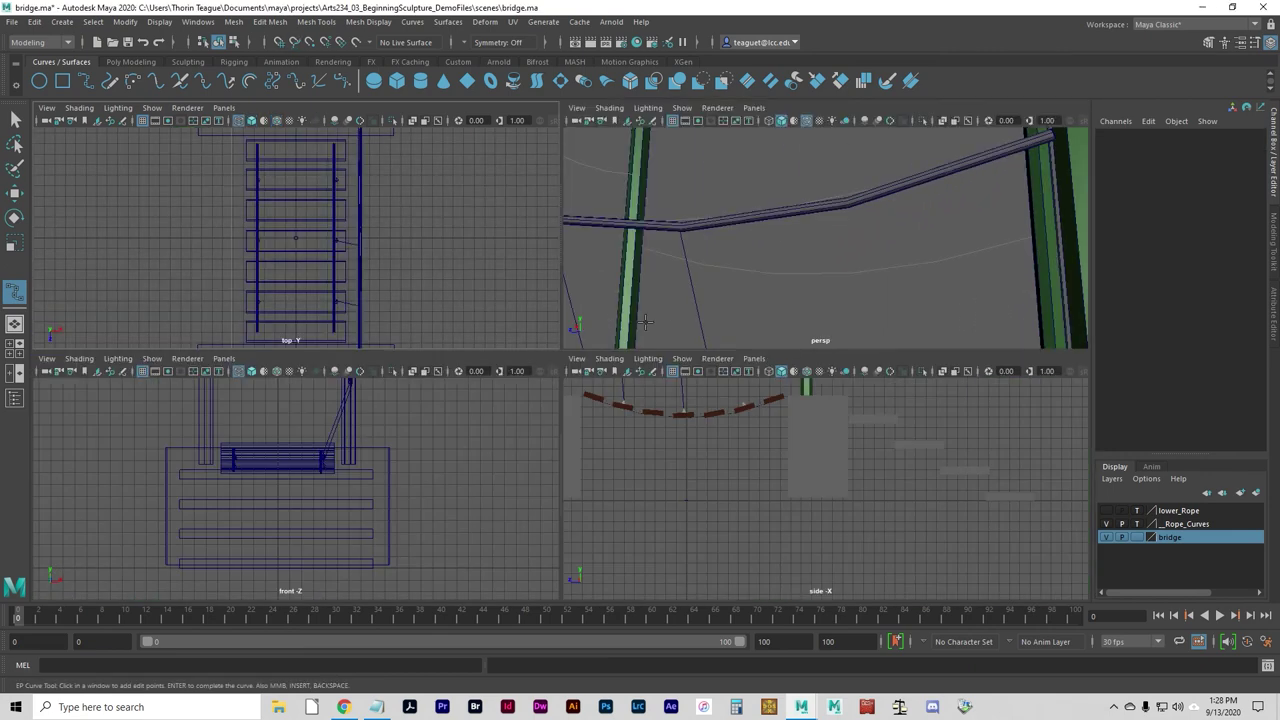
{"action": "key", "text": "space"}
{"action": "key", "text": "c"}
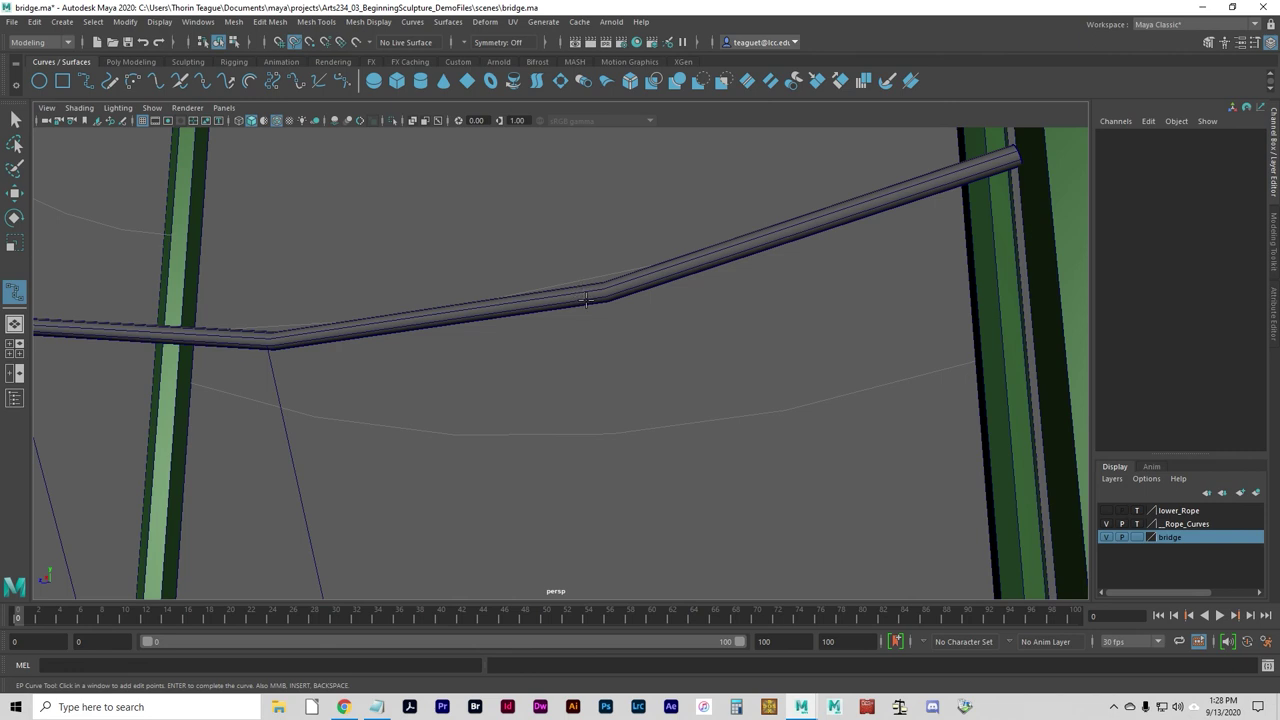
{"action": "left_click", "coordinate": [586, 300]}
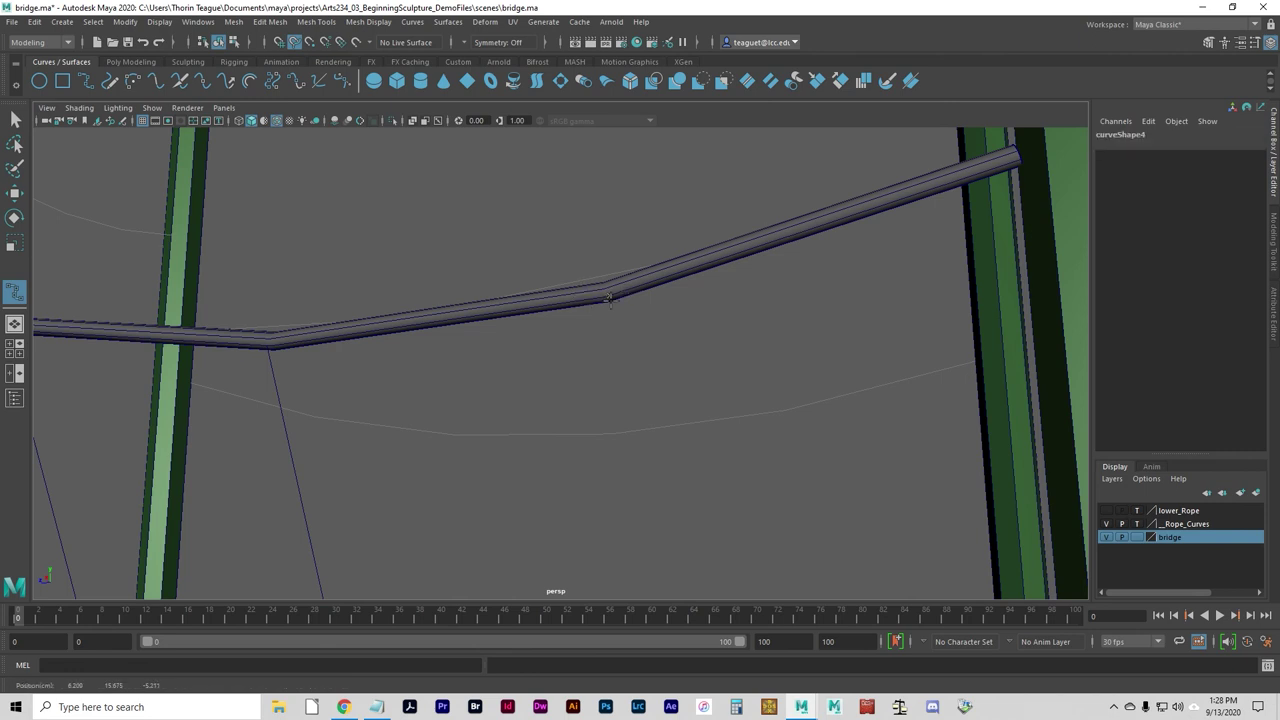
{"action": "left_click_drag", "start_coordinate": [610, 303], "coordinate": [595, 406], "text": "alt"}
{"action": "right_click_drag", "start_coordinate": [595, 406], "coordinate": [637, 367], "text": "alt"}
{"action": "middle_click_drag", "start_coordinate": [637, 367], "coordinate": [604, 400], "text": "alt"}
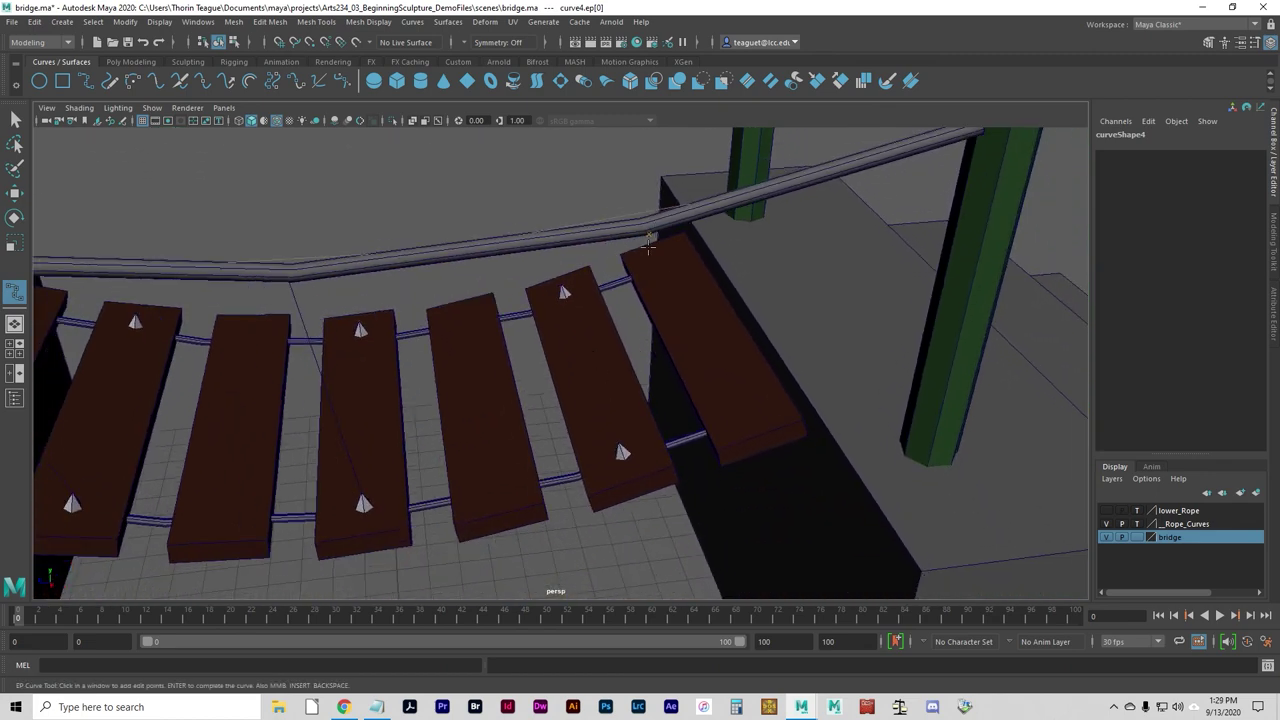
{"action": "key", "text": "v"}
{"action": "left_click", "coordinate": [621, 443]}
{"action": "left_click_drag", "start_coordinate": [681, 491], "coordinate": [615, 479], "text": "alt"}
Step: Finish curve4, then extrude the profile circle along hanger curve2 into a tube
{"action": "key", "text": "Return"}
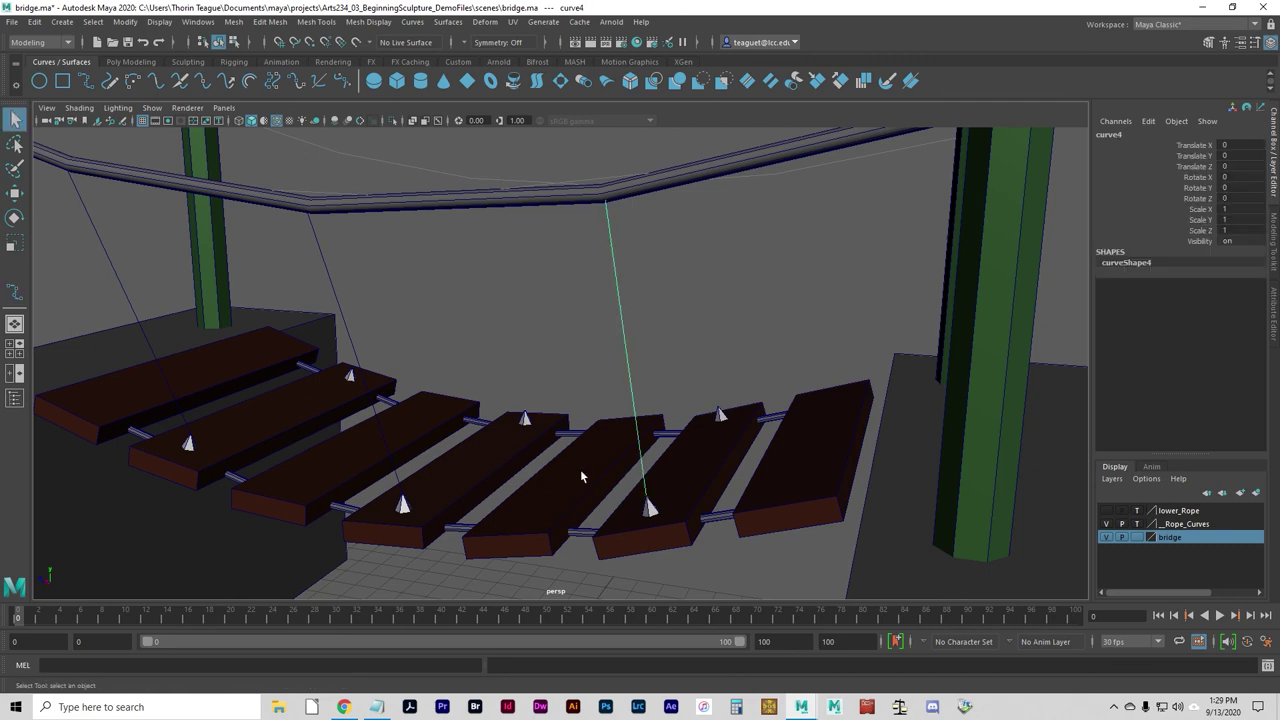
{"action": "key", "text": "q"}
{"action": "left_click_drag", "start_coordinate": [336, 440], "coordinate": [357, 487], "text": "alt"}
{"action": "left_click_drag", "start_coordinate": [593, 481], "coordinate": [474, 456], "text": "alt"}
{"action": "left_click", "coordinate": [501, 383]}
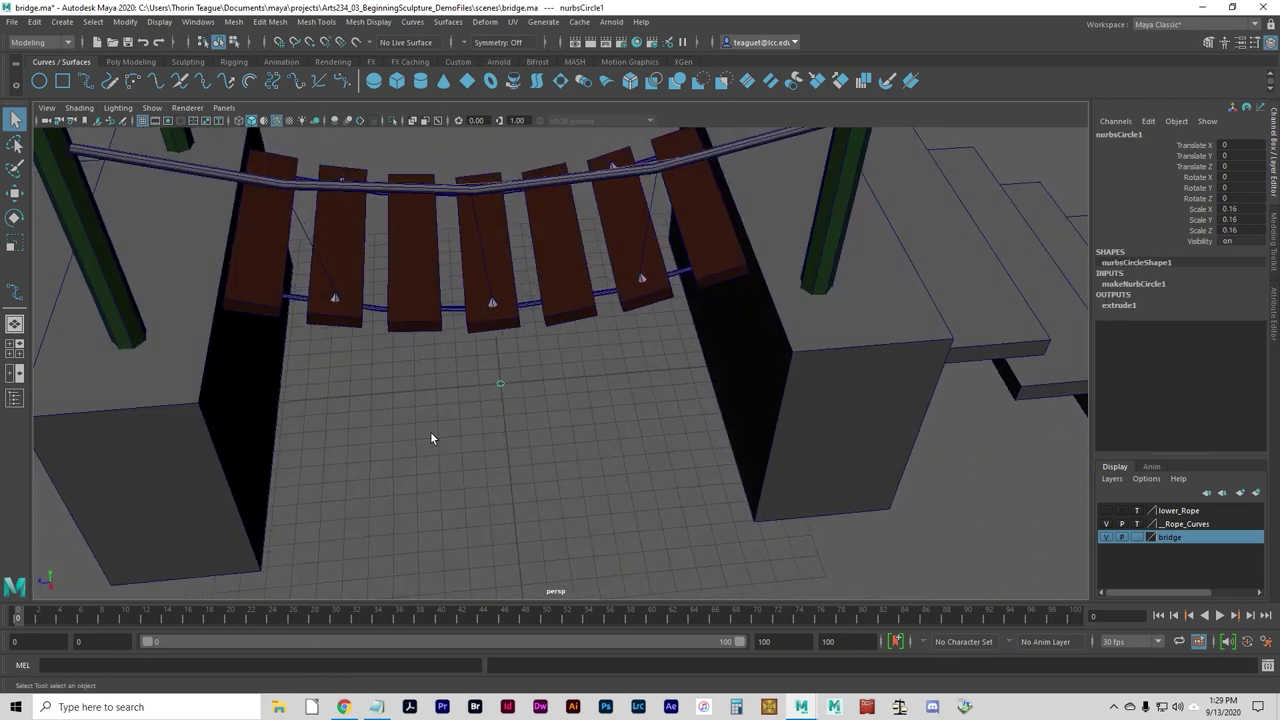
{"action": "left_click", "coordinate": [307, 243]}
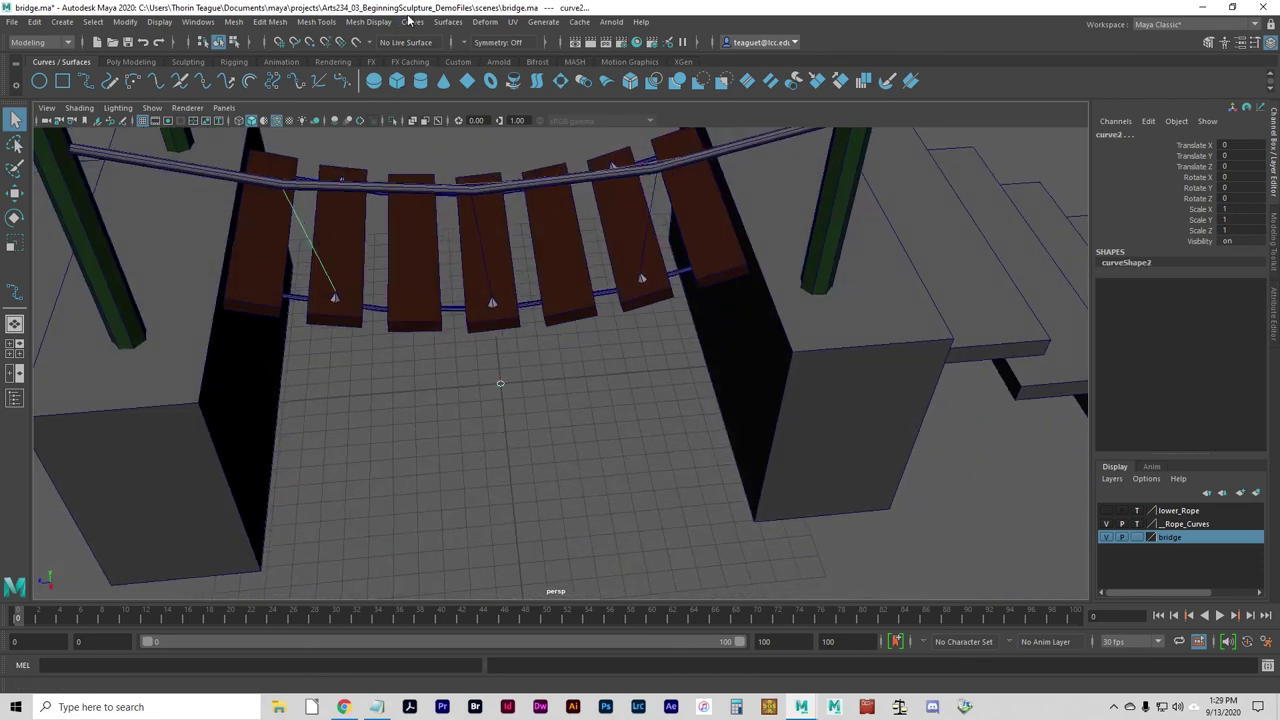
{"action": "left_click", "coordinate": [446, 22]}
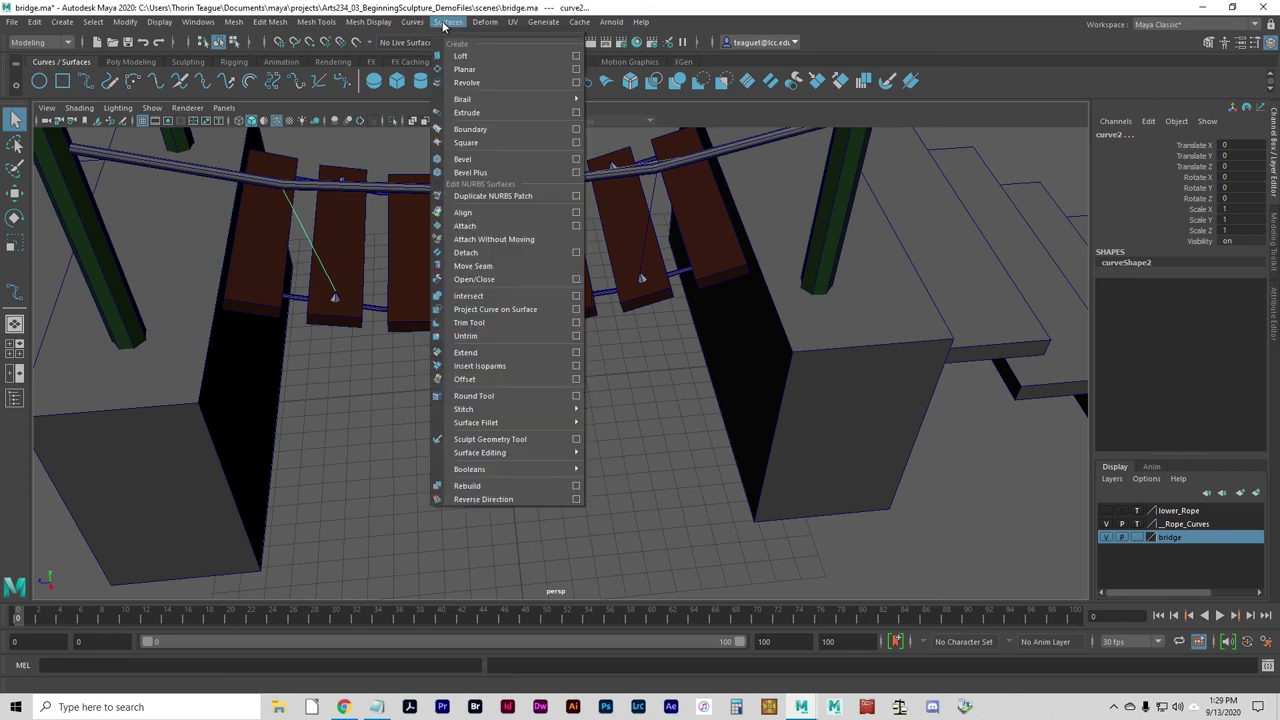
{"action": "left_click", "coordinate": [467, 112]}
Step: Extrude the profile circle along the middle hanger curve3 into a tube
{"action": "left_click_drag", "start_coordinate": [508, 456], "coordinate": [489, 499], "text": "alt"}
{"action": "left_click", "coordinate": [490, 507]}
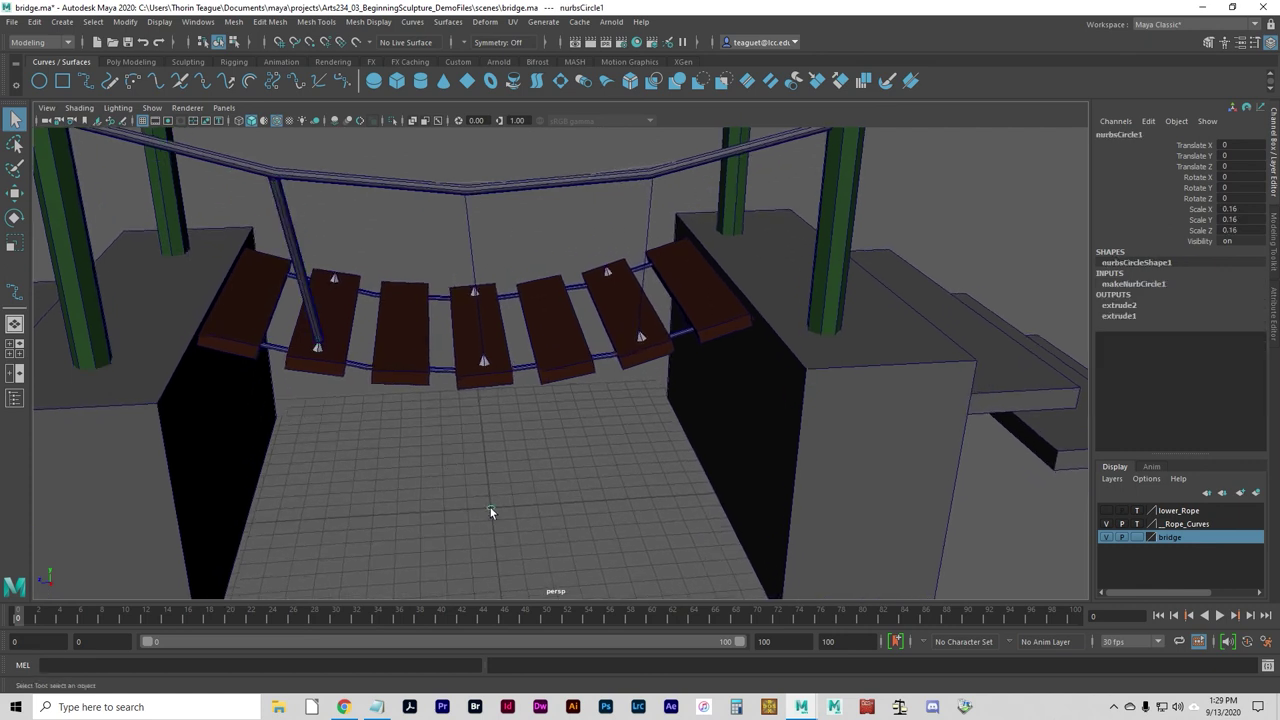
{"action": "left_click", "coordinate": [476, 288]}
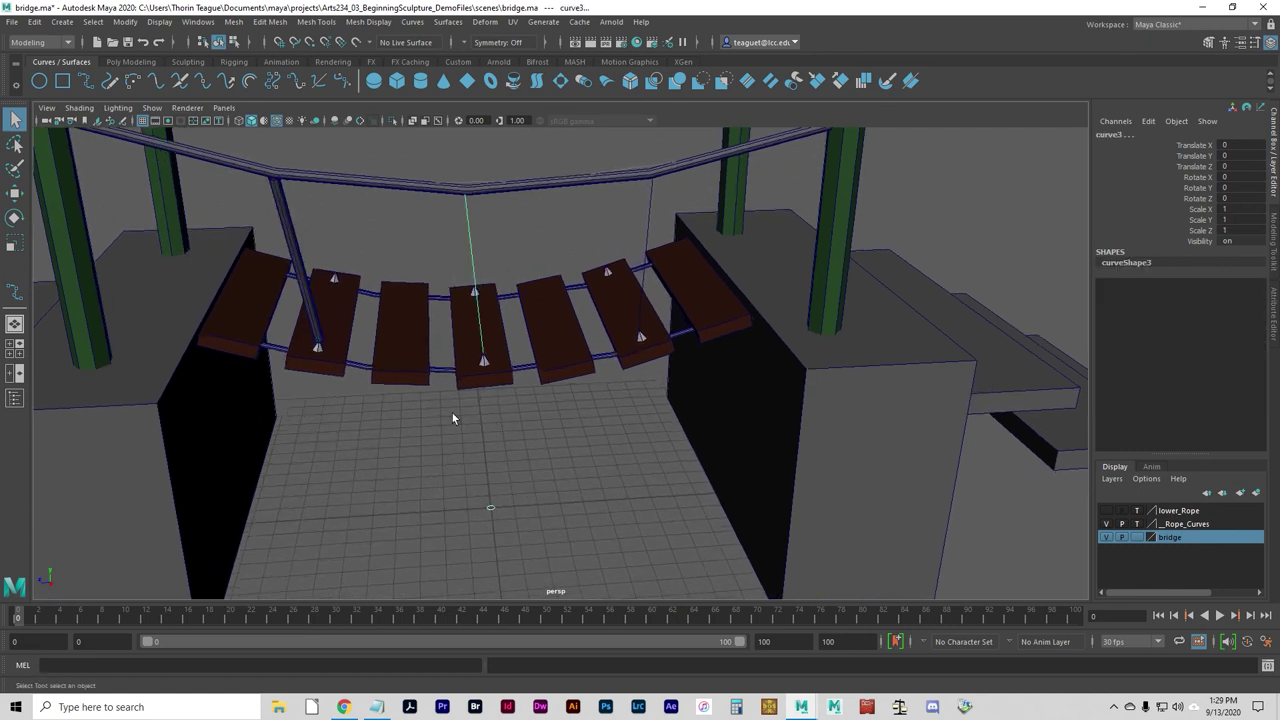
{"action": "left_click", "coordinate": [448, 22]}
{"action": "left_click", "coordinate": [467, 112]}
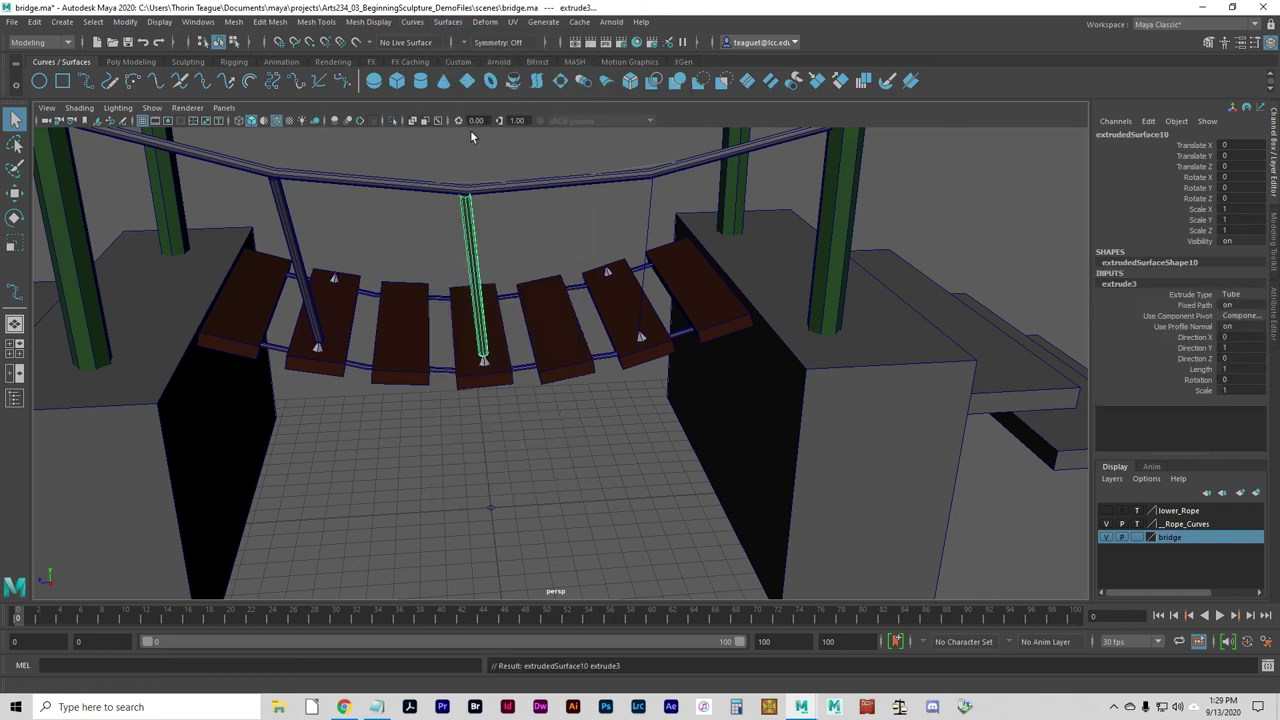
{"action": "left_click", "coordinate": [510, 516]}
Step: Extrude the profile circle along the right hanger curve into a tube
{"action": "left_click", "coordinate": [491, 508]}
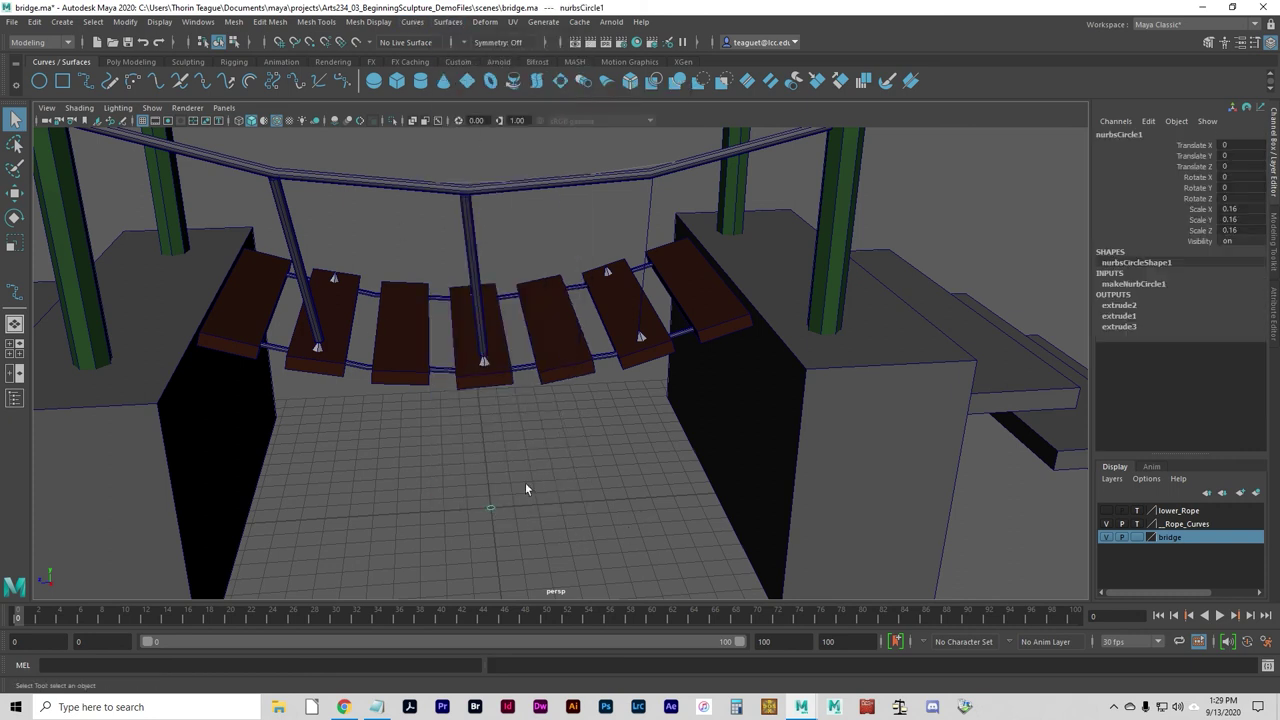
{"action": "left_click", "coordinate": [647, 231]}
{"action": "left_click", "coordinate": [416, 27]}
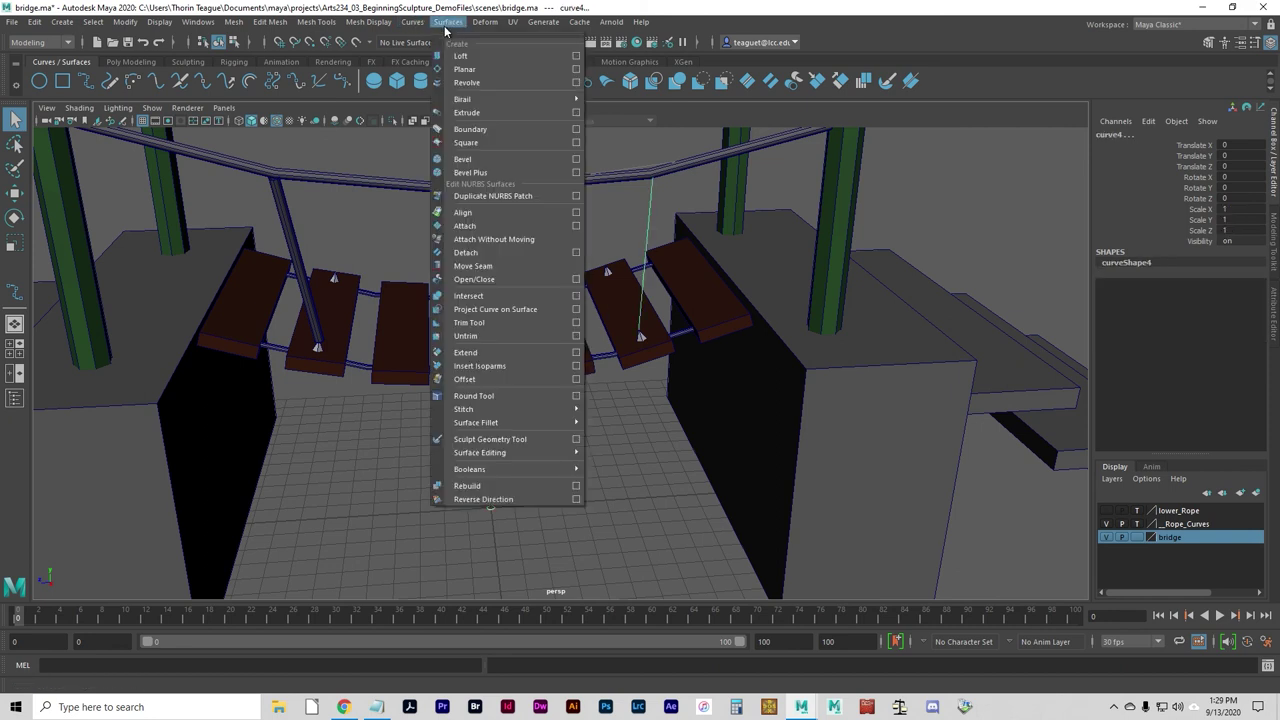
{"action": "left_click", "coordinate": [472, 124]}
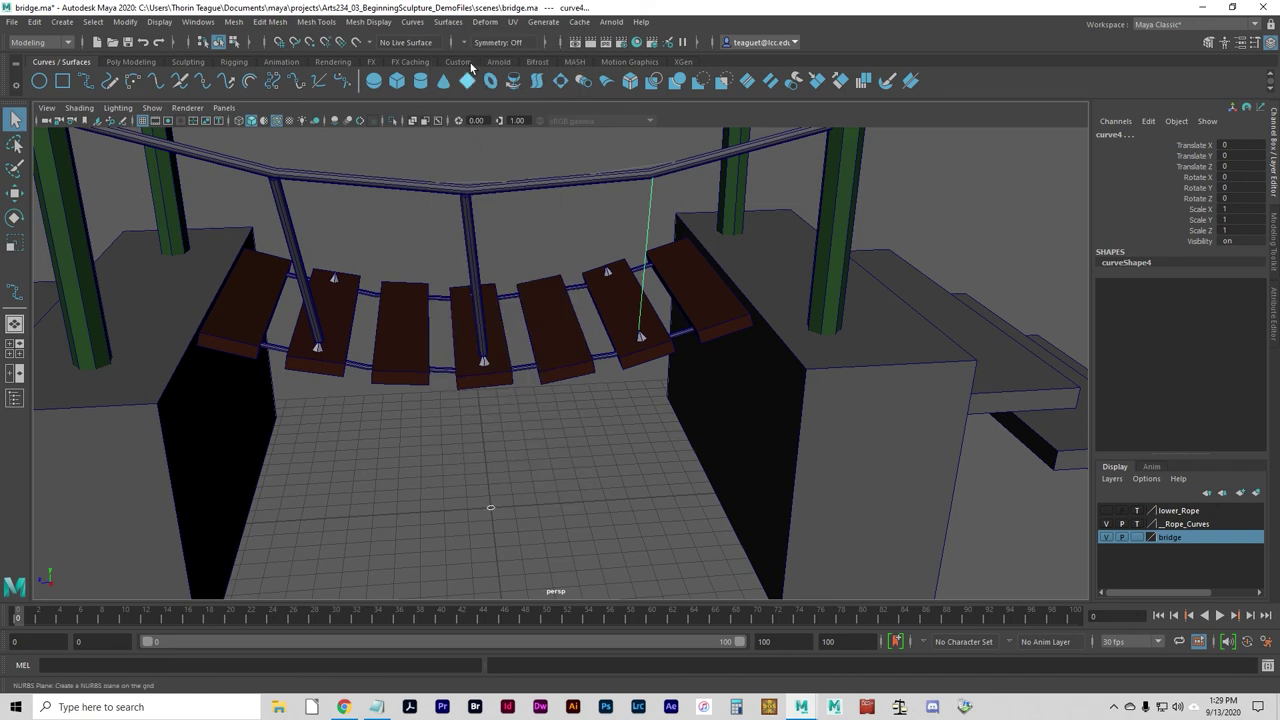
{"action": "left_click", "coordinate": [446, 22]}
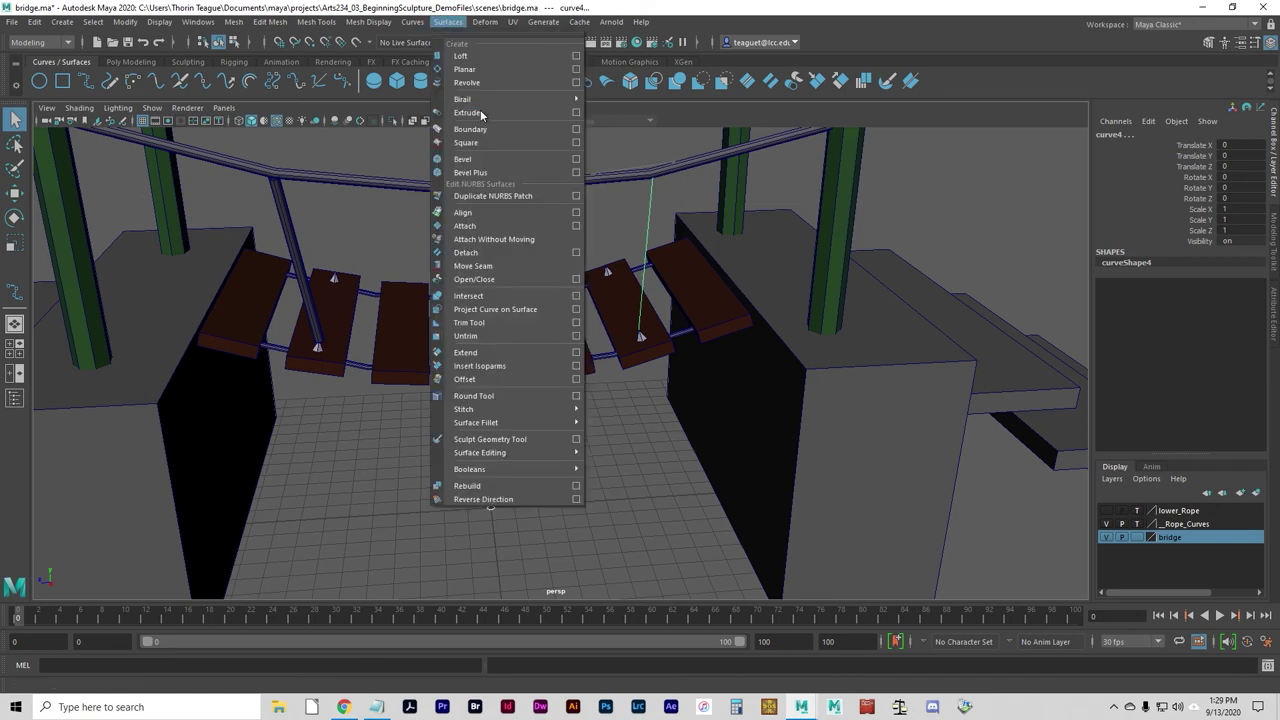
{"action": "mouse_move", "coordinate": [479, 100]}
{"action": "left_click", "coordinate": [612, 100]}
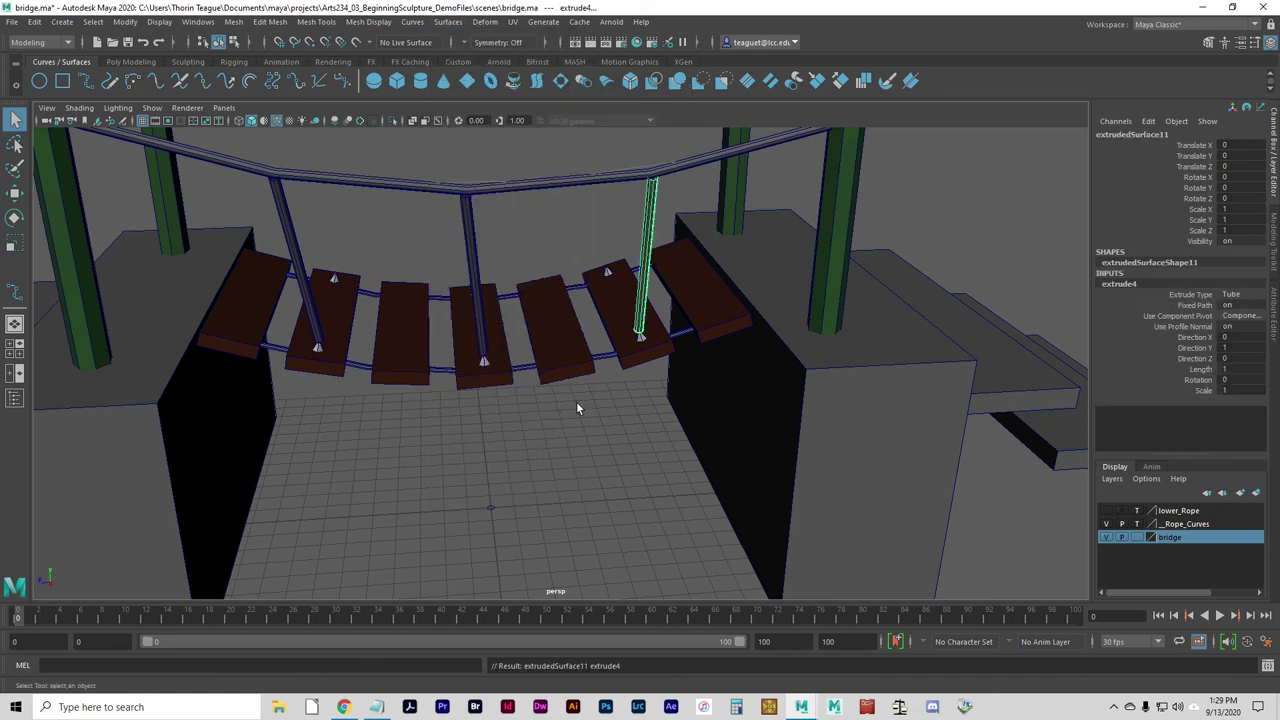
Step: Scale the profile circle nurbsCircle1 down to 0.06 so all rope tubes thin out
{"action": "left_click", "coordinate": [491, 506]}
{"action": "key", "text": "r"}
{"action": "left_click_drag", "start_coordinate": [516, 524], "coordinate": [473, 550], "text": "alt"}
{"action": "left_click_drag", "start_coordinate": [585, 483], "coordinate": [310, 490], "text": "alt"}
{"action": "right_click_drag", "start_coordinate": [756, 541], "coordinate": [295, 470], "text": "alt"}
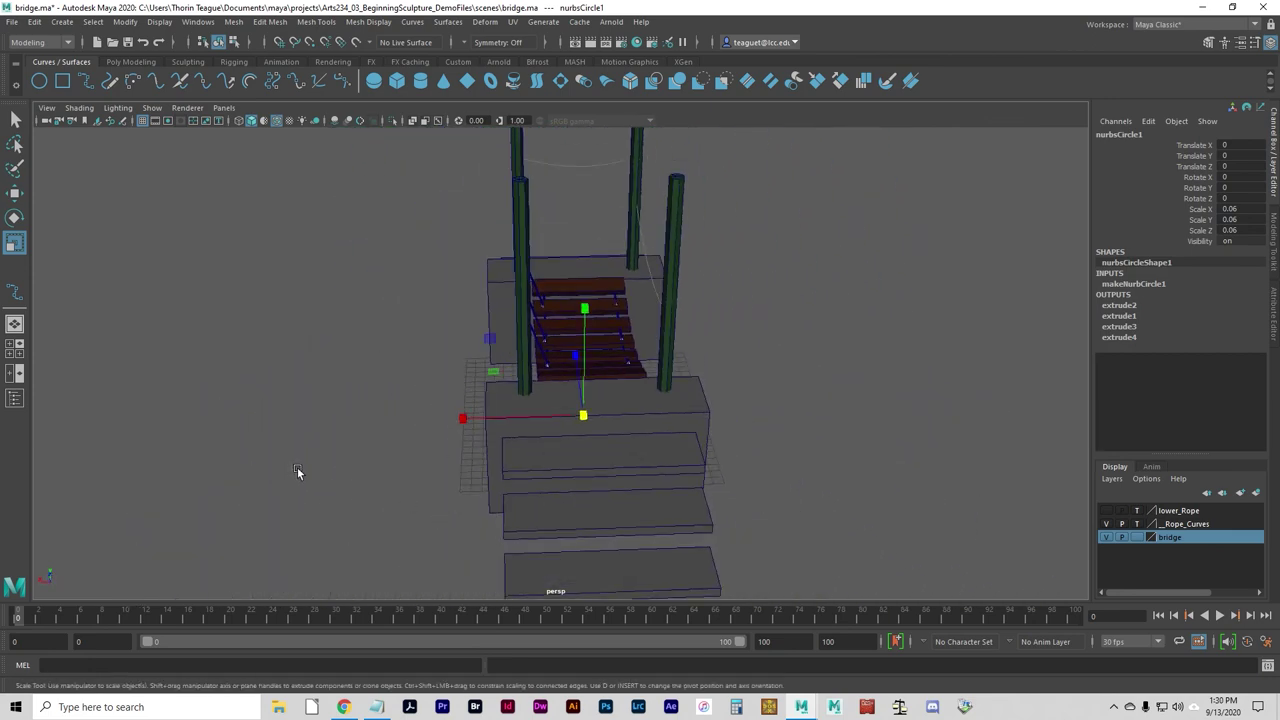
{"action": "left_click", "coordinate": [342, 432]}
Step: Orbit and dolly around the stairs and bridge to inspect the thinner ropes
{"action": "right_click_drag", "start_coordinate": [342, 429], "coordinate": [577, 443], "text": "alt"}
{"action": "mouse_move", "coordinate": [577, 443]}
{"action": "left_mouse_down", "text": "alt"}
{"action": "mouse_move", "coordinate": [477, 409]}
{"action": "mouse_move", "coordinate": [552, 437]}
{"action": "mouse_move", "coordinate": [434, 443]}
{"action": "mouse_move", "coordinate": [651, 429]}
{"action": "mouse_move", "coordinate": [554, 443]}
{"action": "left_mouse_up", "text": "alt"}
{"action": "right_click_drag", "start_coordinate": [738, 453], "coordinate": [556, 432], "text": "alt"}
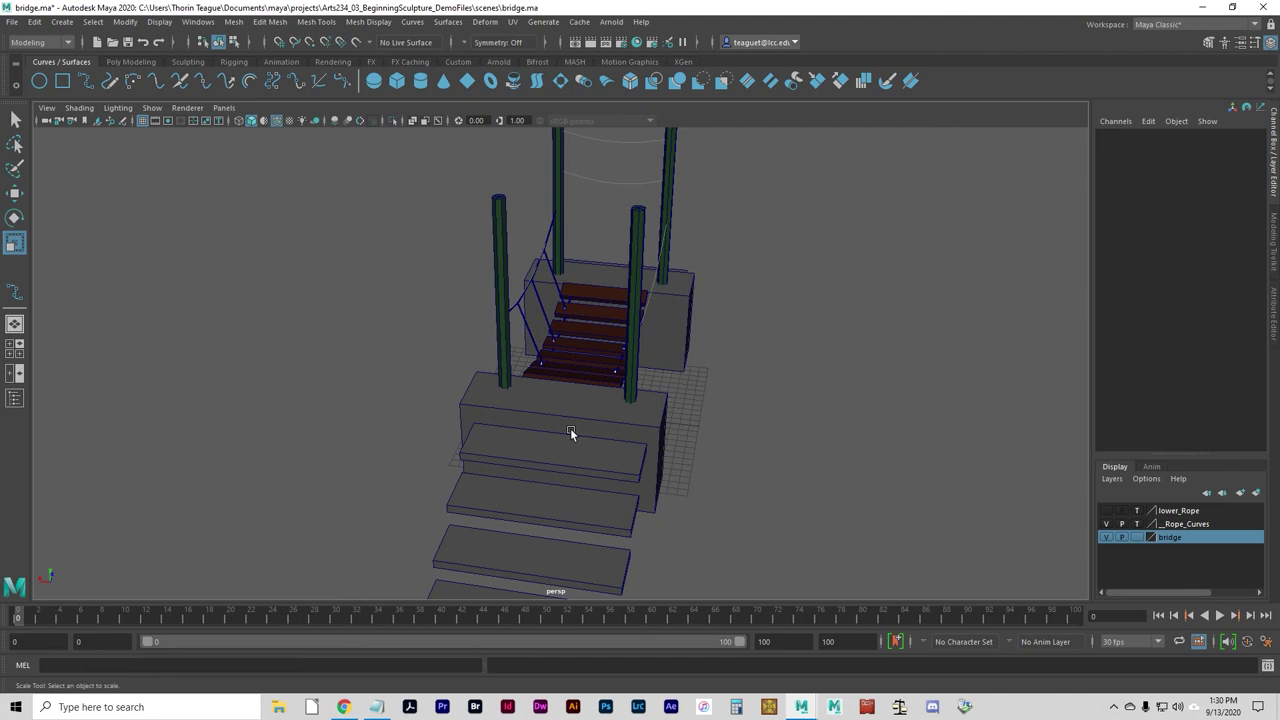
{"action": "left_click_drag", "start_coordinate": [623, 429], "coordinate": [375, 388], "text": "alt"}
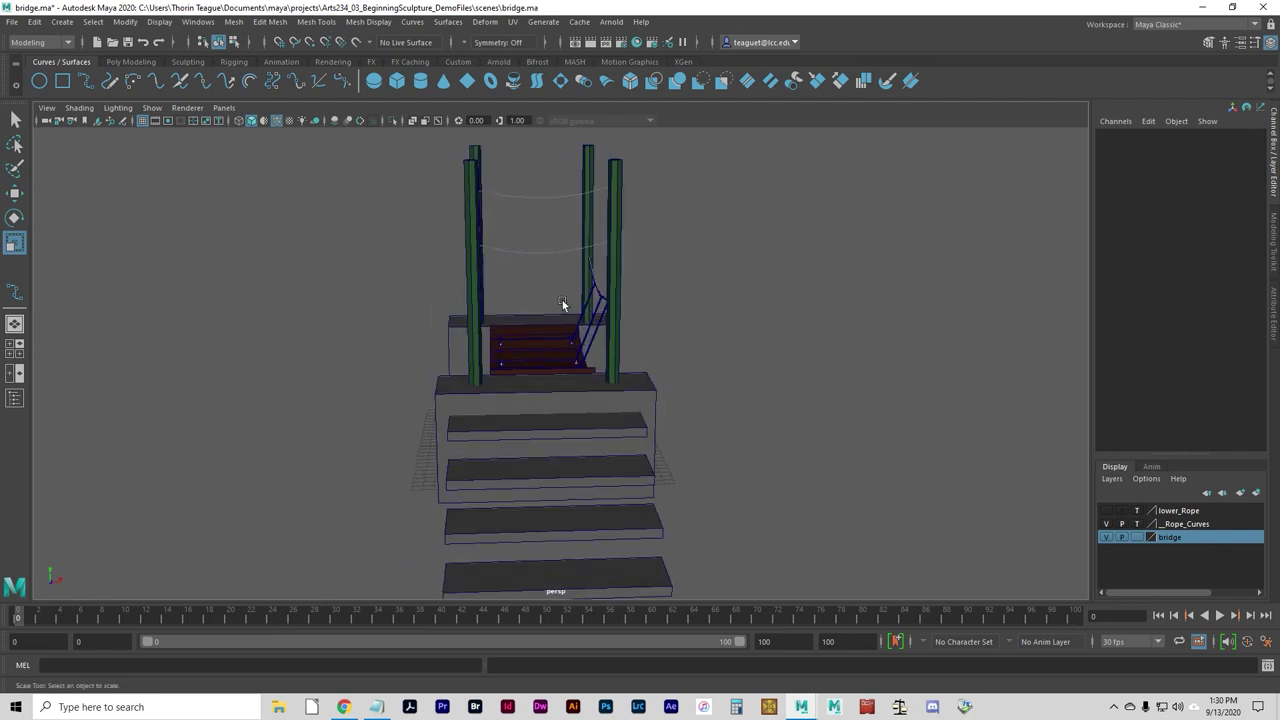
Step: Toggle the _Rope_Curves layer's display and switch the active layer between _Rope_Curves and the bridge
{"action": "left_click", "coordinate": [1125, 537]}
{"action": "left_click", "coordinate": [1106, 524]}
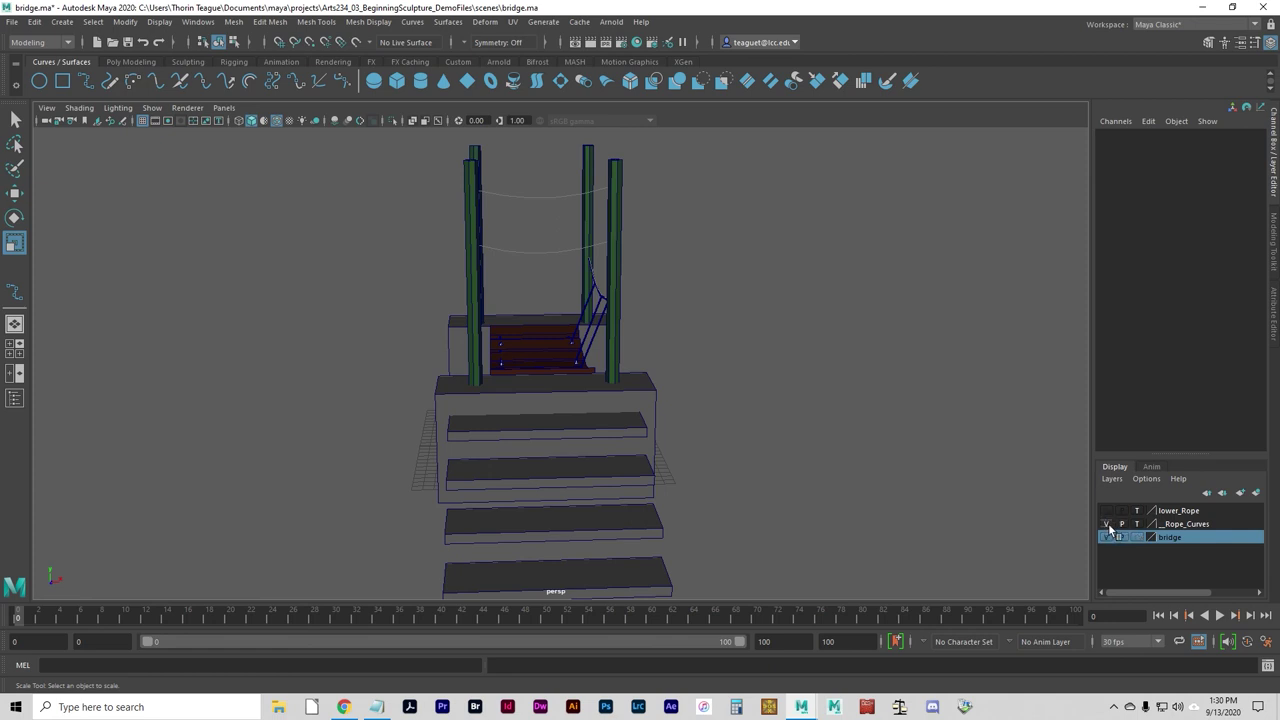
{"action": "left_click", "coordinate": [1193, 526]}
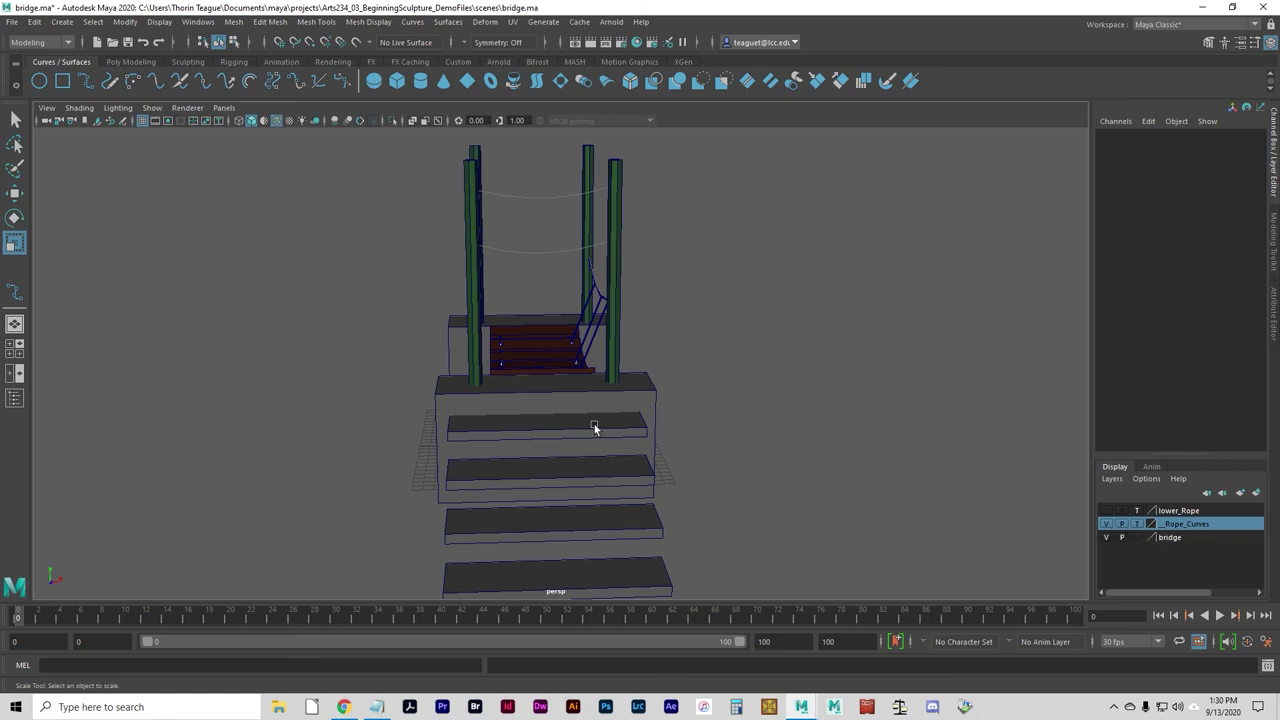
{"action": "scroll", "coordinate": [585, 421], "scroll_direction": "up", "scroll_amount": 8}
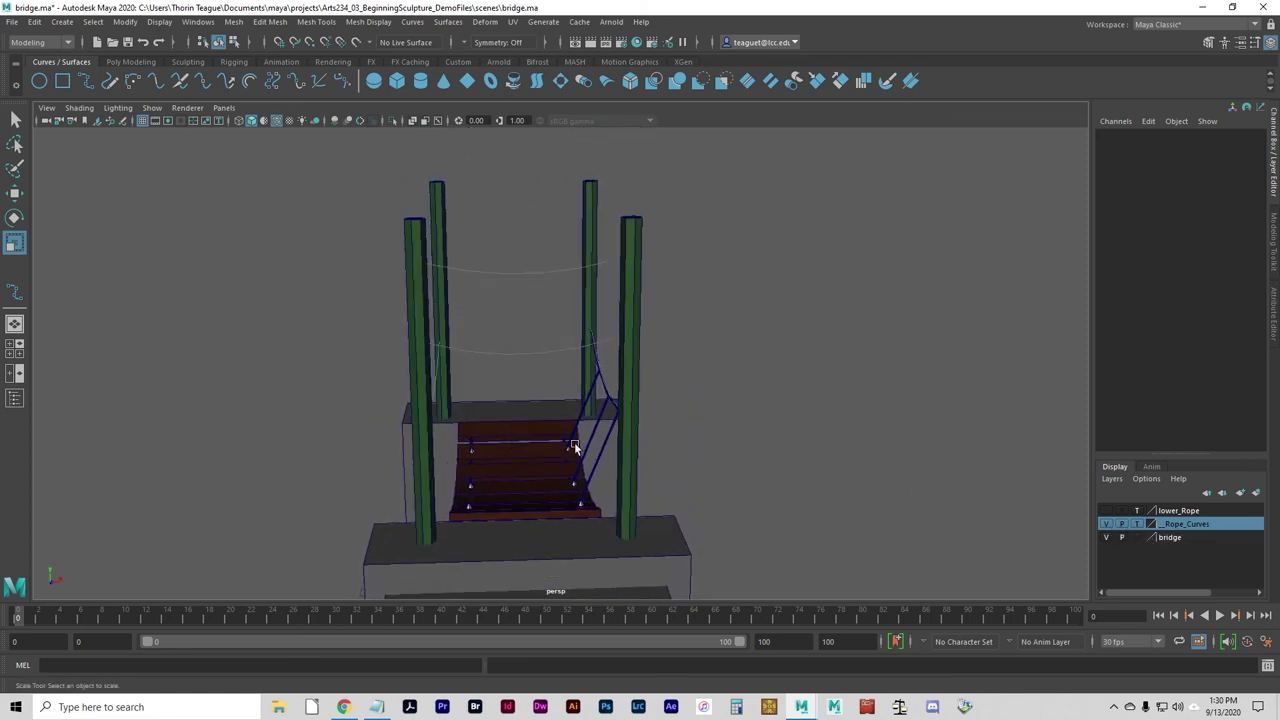
{"action": "left_click_drag", "start_coordinate": [575, 447], "coordinate": [962, 535], "text": "alt"}
{"action": "left_click", "coordinate": [1197, 540]}
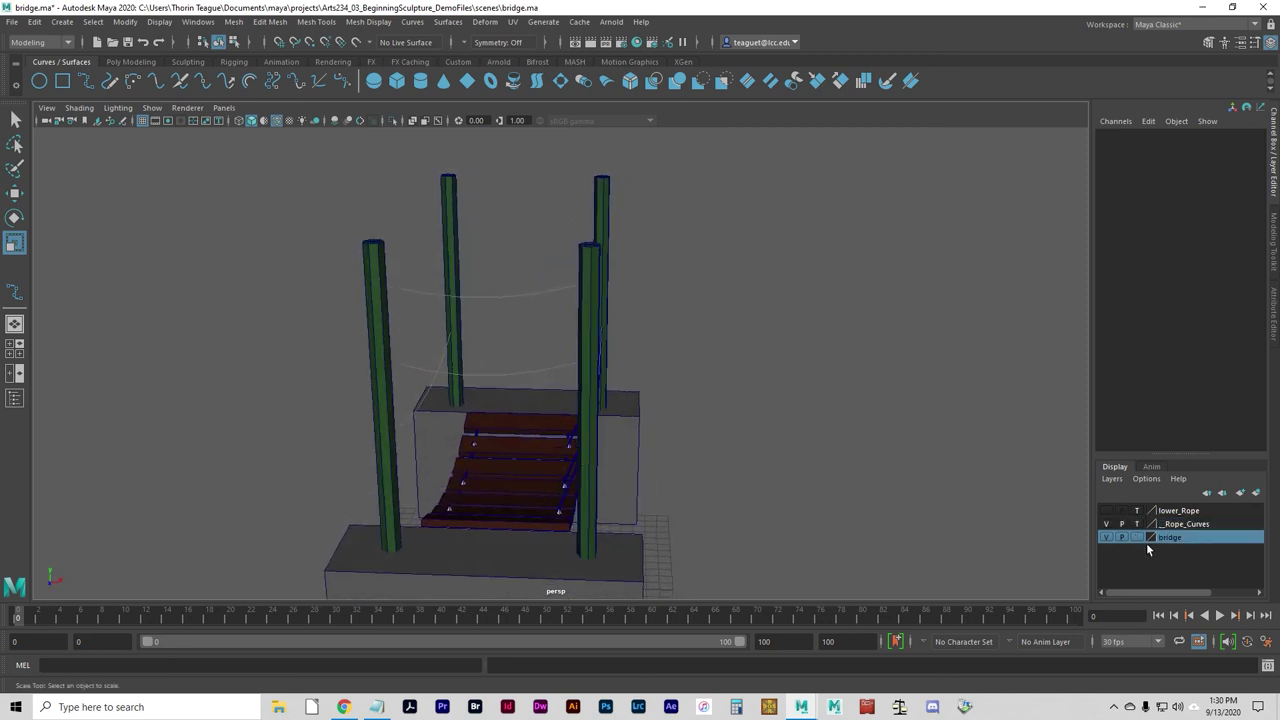
{"action": "scroll", "coordinate": [335, 375], "scroll_direction": "up", "scroll_amount": 3}
{"action": "left_click_drag", "start_coordinate": [335, 375], "coordinate": [503, 425], "text": "alt"}
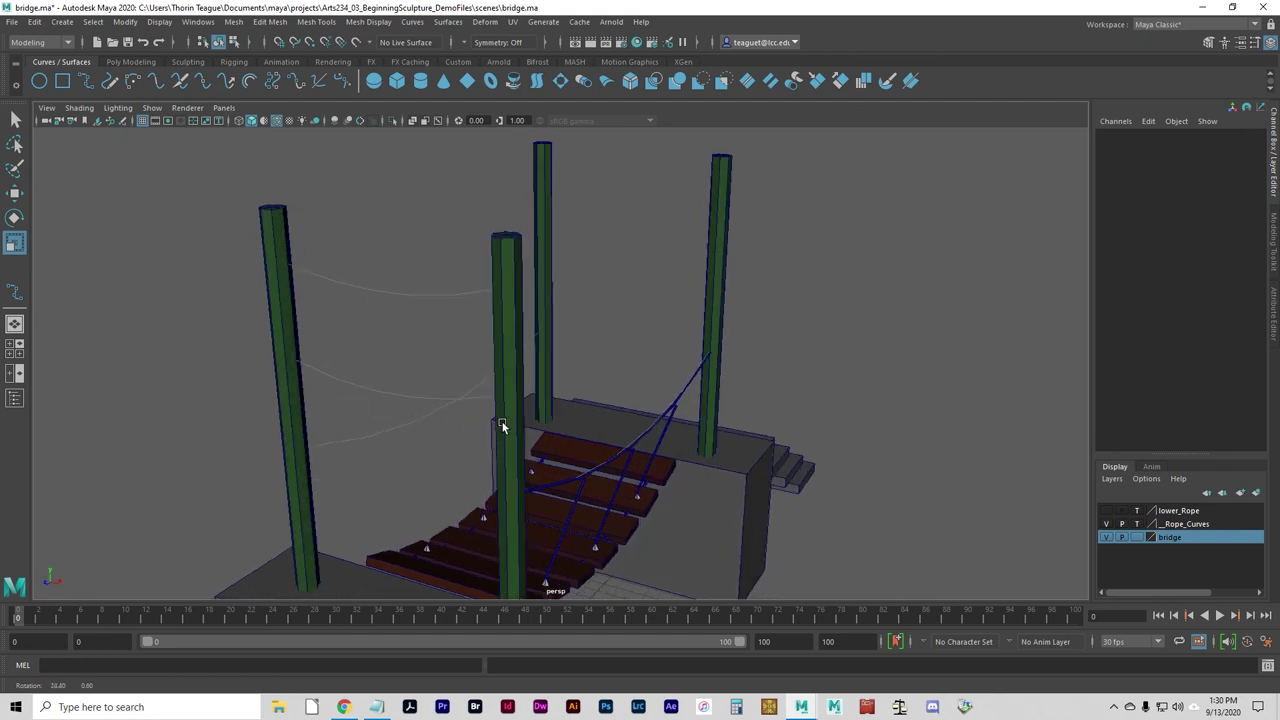
{"action": "left_click_drag", "start_coordinate": [328, 414], "coordinate": [380, 425], "text": "alt"}
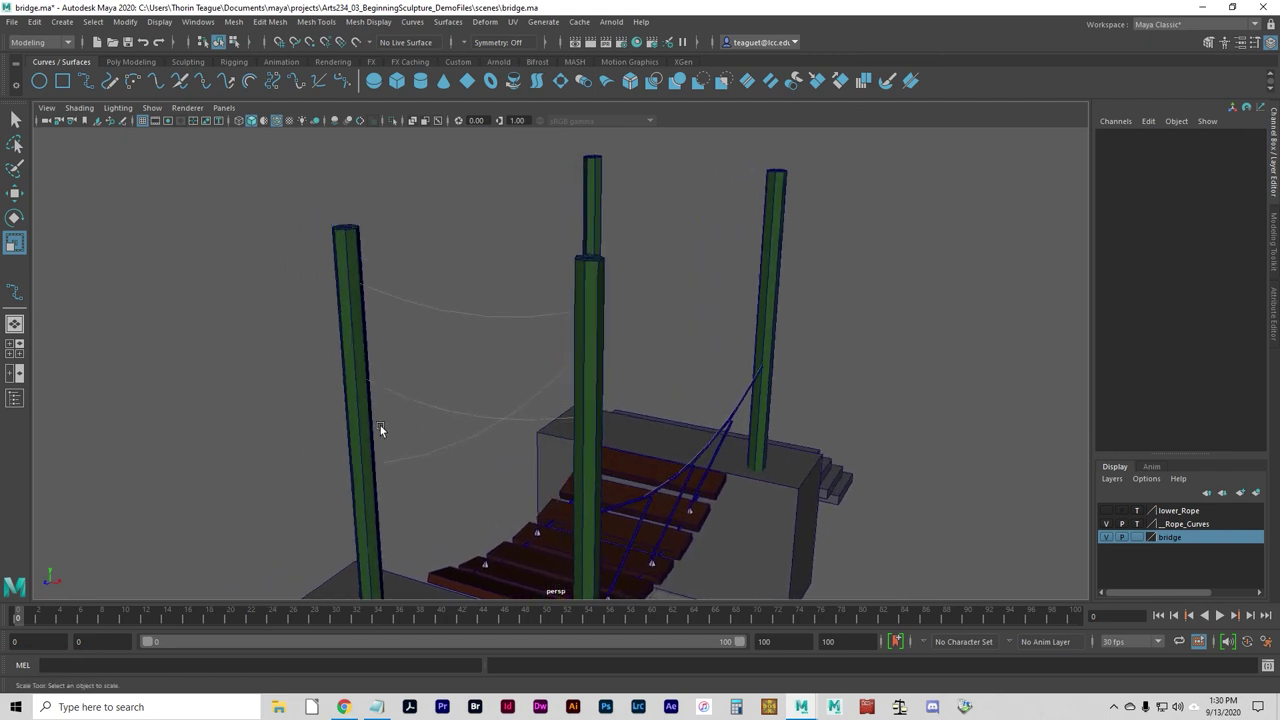
Step: Place trial EP curve points snapped to the left and far post tops, then undo them
{"action": "left_click", "coordinate": [14, 291]}
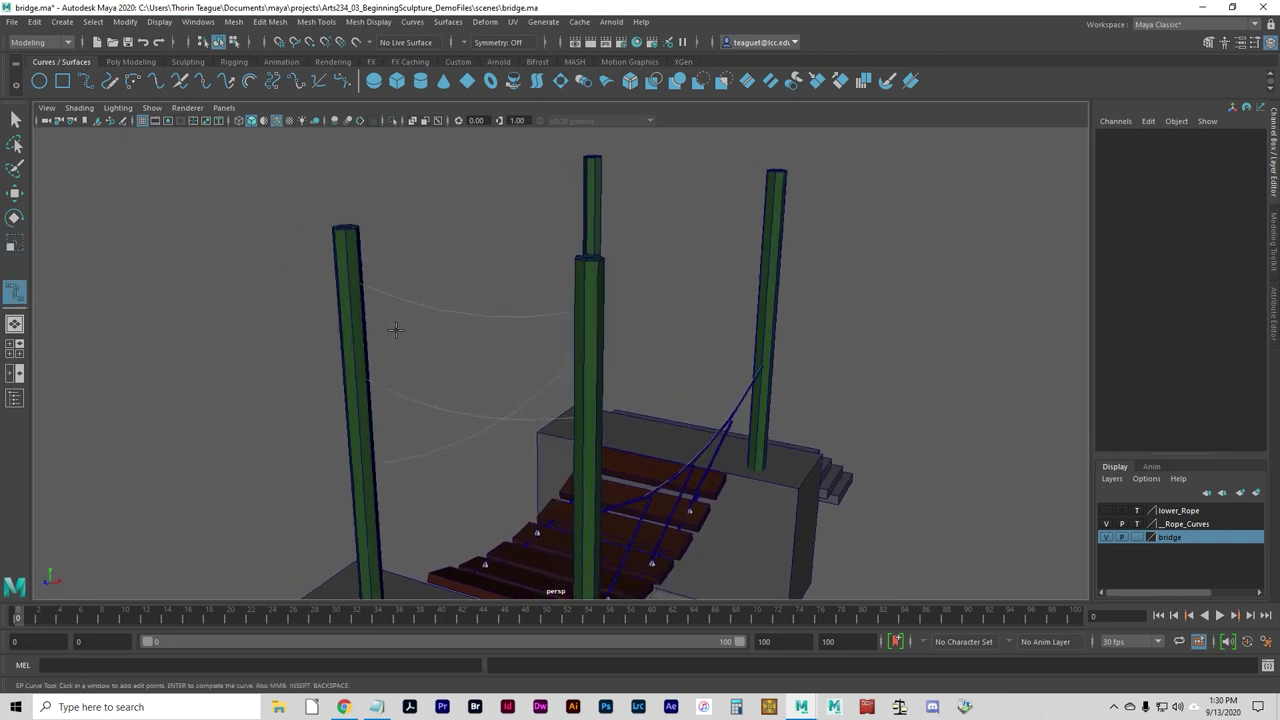
{"action": "left_click_drag", "start_coordinate": [421, 343], "coordinate": [365, 351], "text": "alt"}
{"action": "key", "text": "c"}
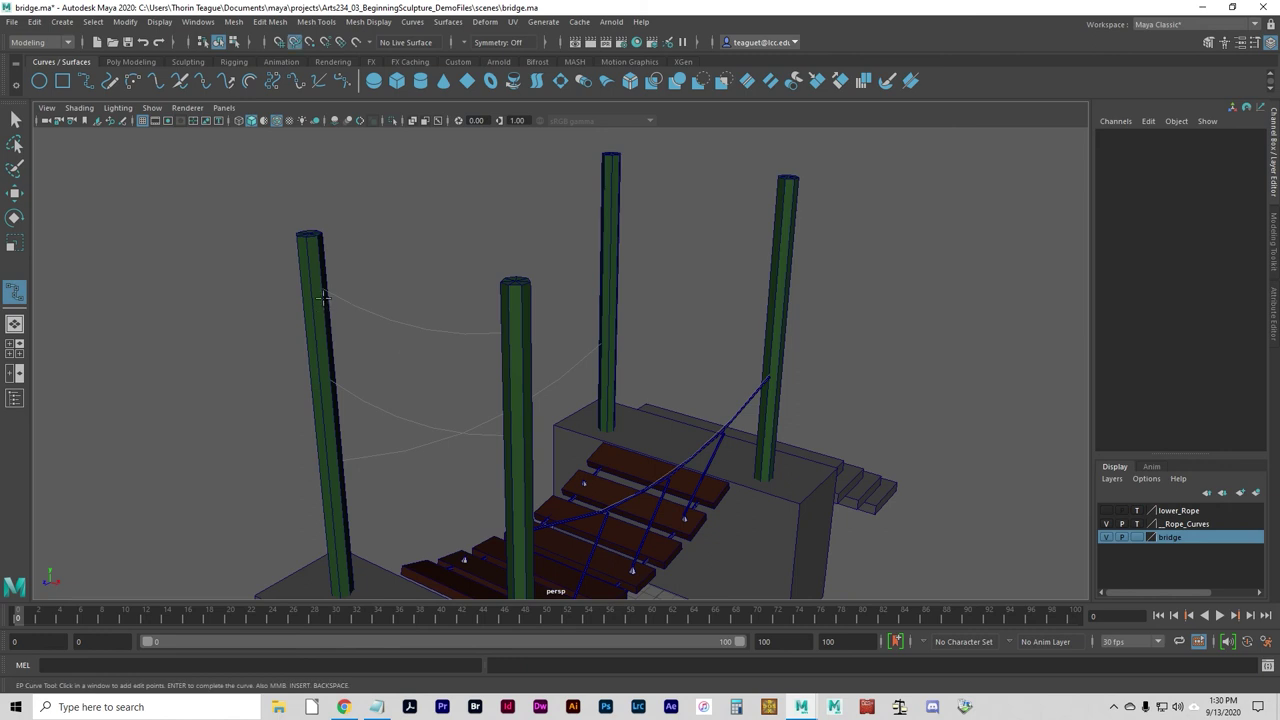
{"action": "left_click", "coordinate": [320, 291]}
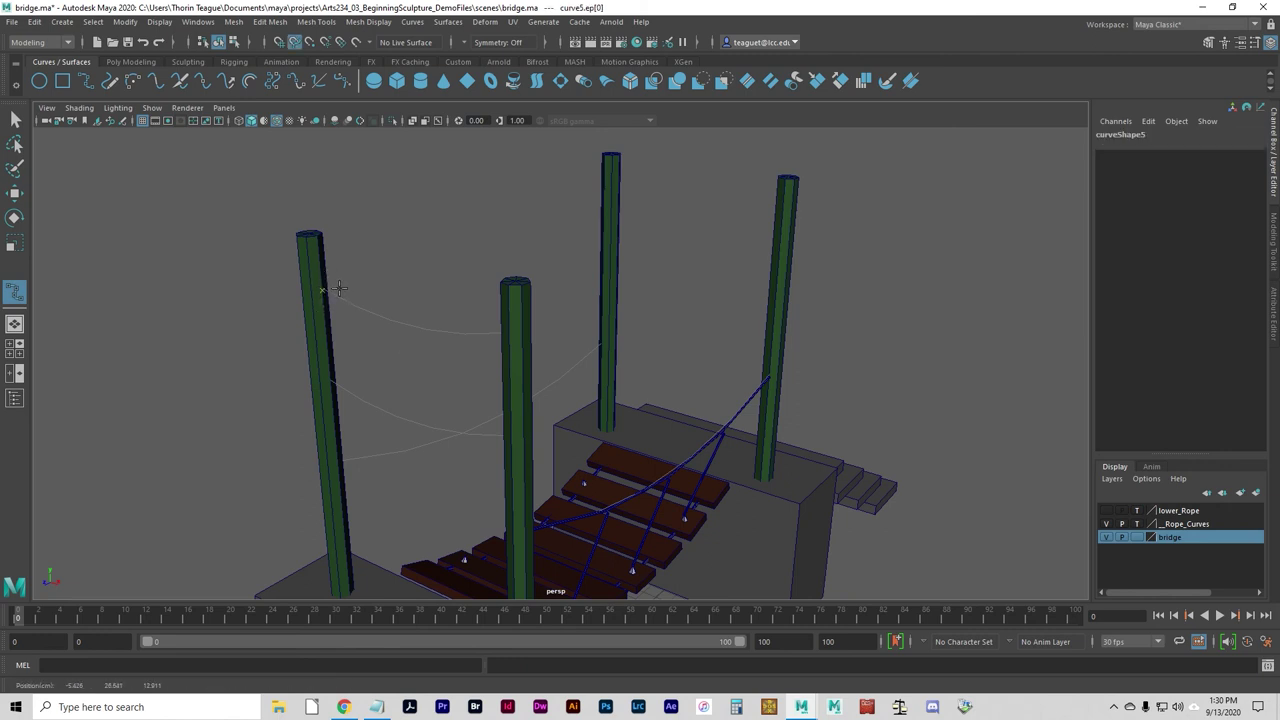
{"action": "left_click_drag", "start_coordinate": [366, 371], "coordinate": [494, 434], "text": "alt"}
{"action": "right_click_drag", "start_coordinate": [494, 434], "coordinate": [701, 435], "text": "alt"}
{"action": "left_click_drag", "start_coordinate": [701, 435], "coordinate": [674, 457], "text": "alt"}
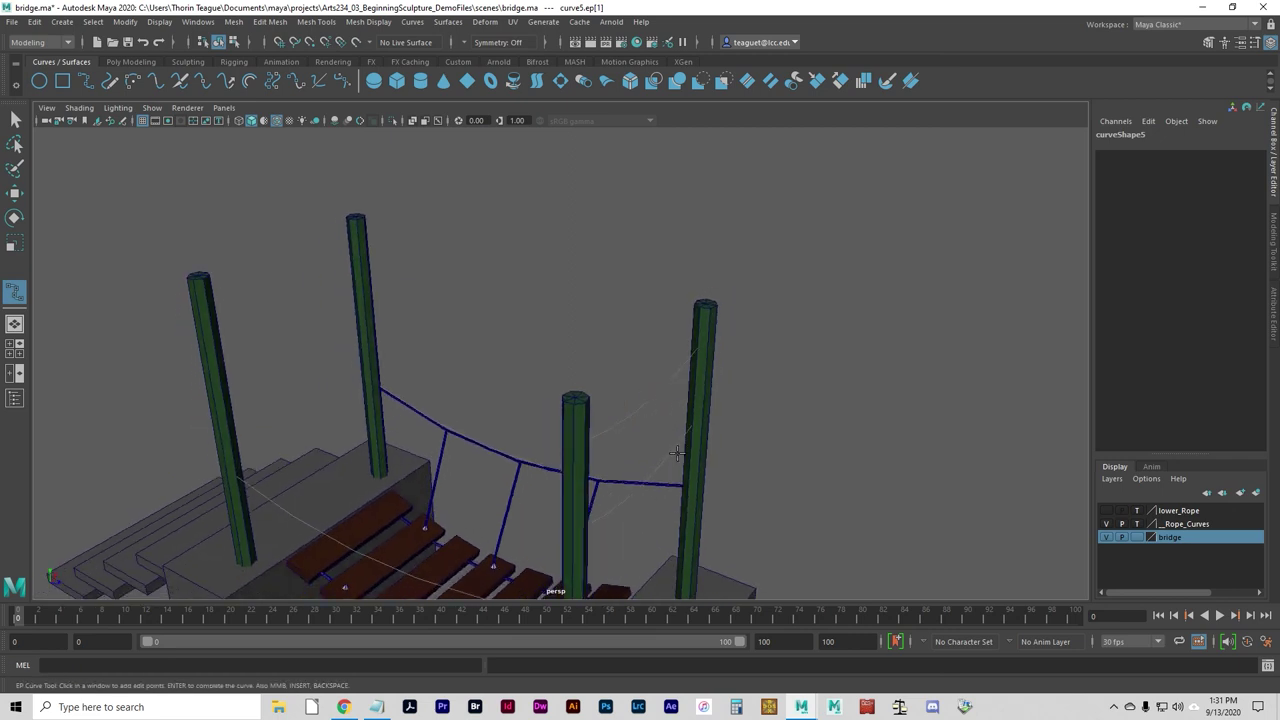
{"action": "key", "text": "c"}
{"action": "left_click", "coordinate": [700, 347]}
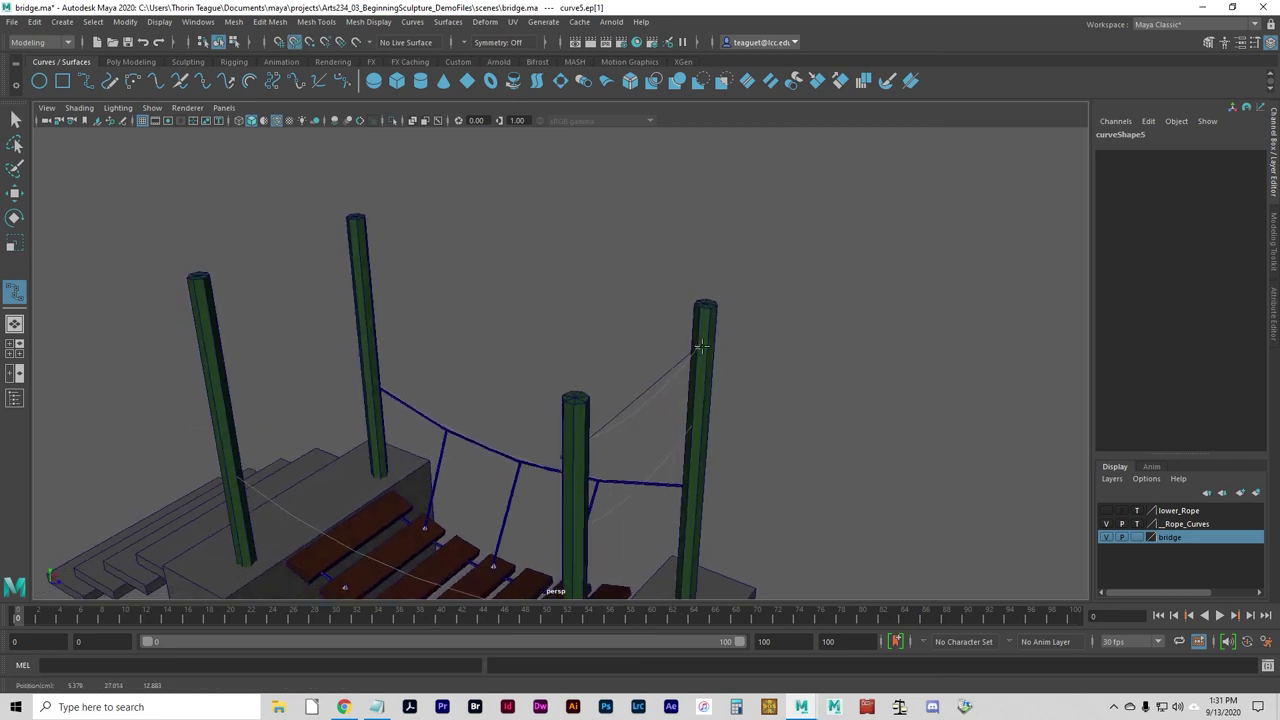
{"action": "left_click", "coordinate": [712, 372]}
{"action": "left_click_drag", "start_coordinate": [718, 453], "coordinate": [578, 458], "text": "alt"}
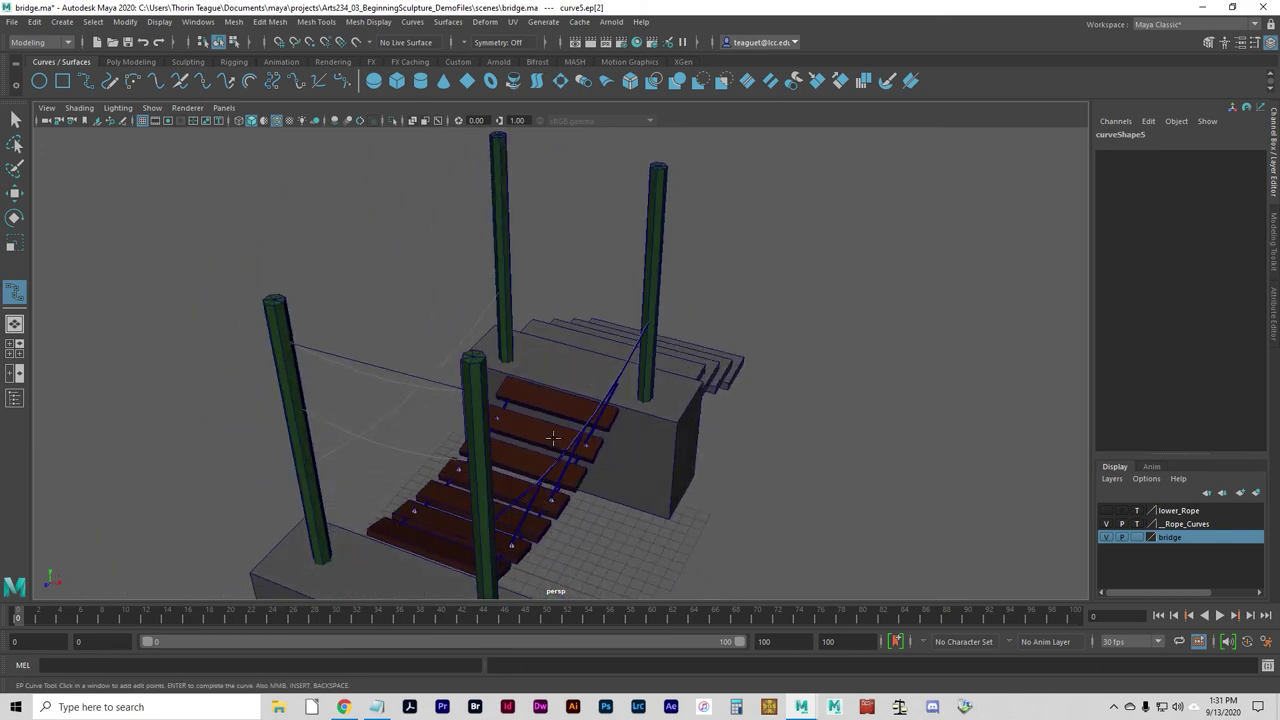
{"action": "key", "text": "ctrl+z"}
{"action": "key", "text": "ctrl+z"}
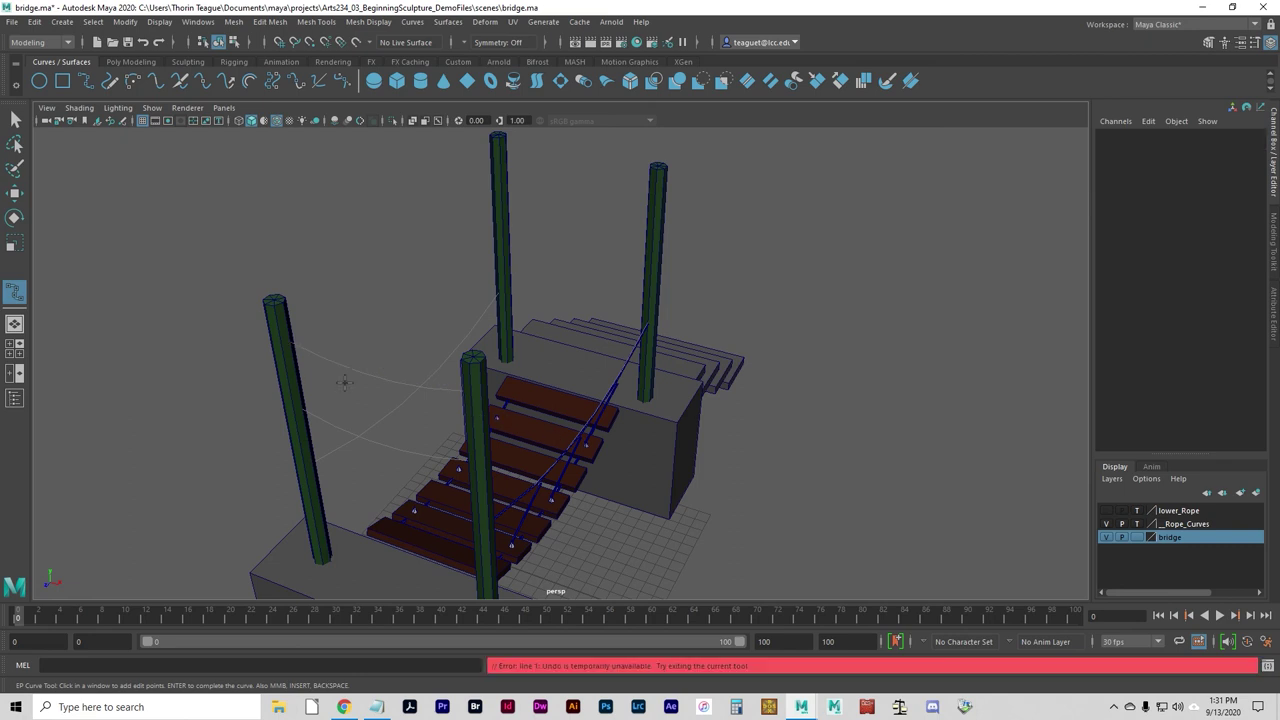
Step: Start the new rope curve with a curve-snapped first point on the left post top
{"action": "key", "text": "c"}
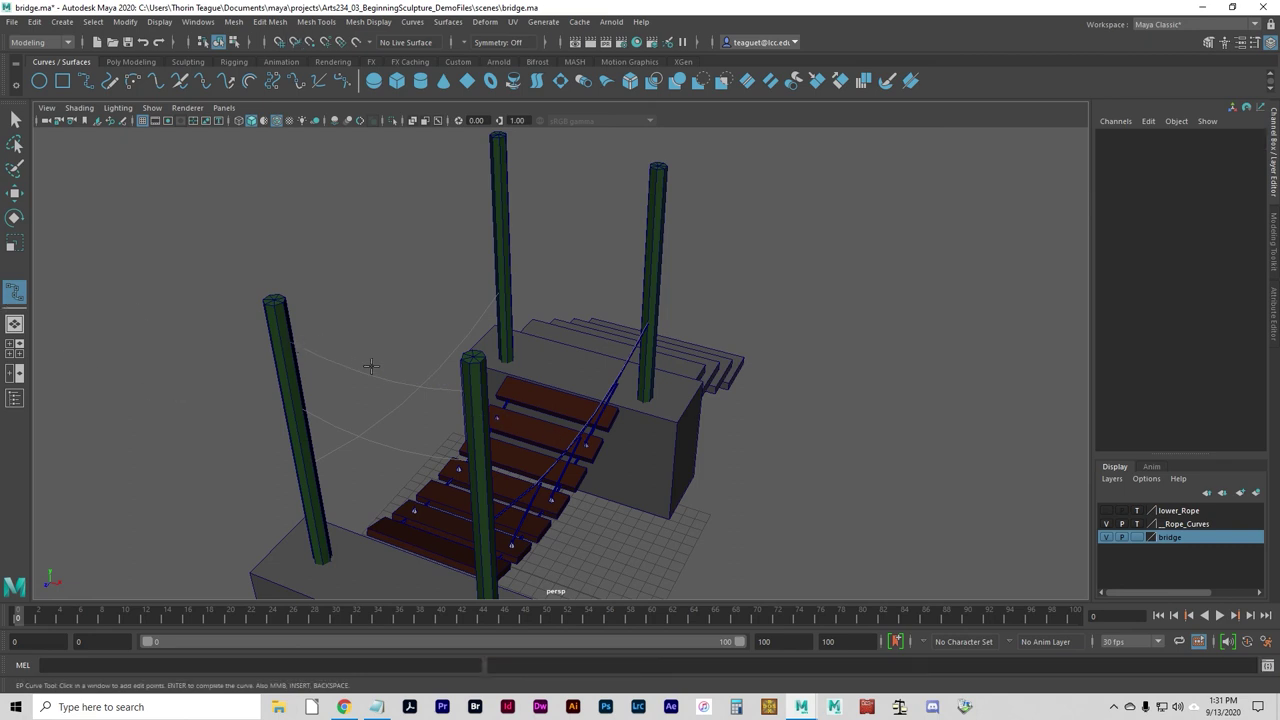
{"action": "left_click_drag", "start_coordinate": [370, 366], "coordinate": [314, 366], "text": "alt"}
{"action": "key", "text": "c"}
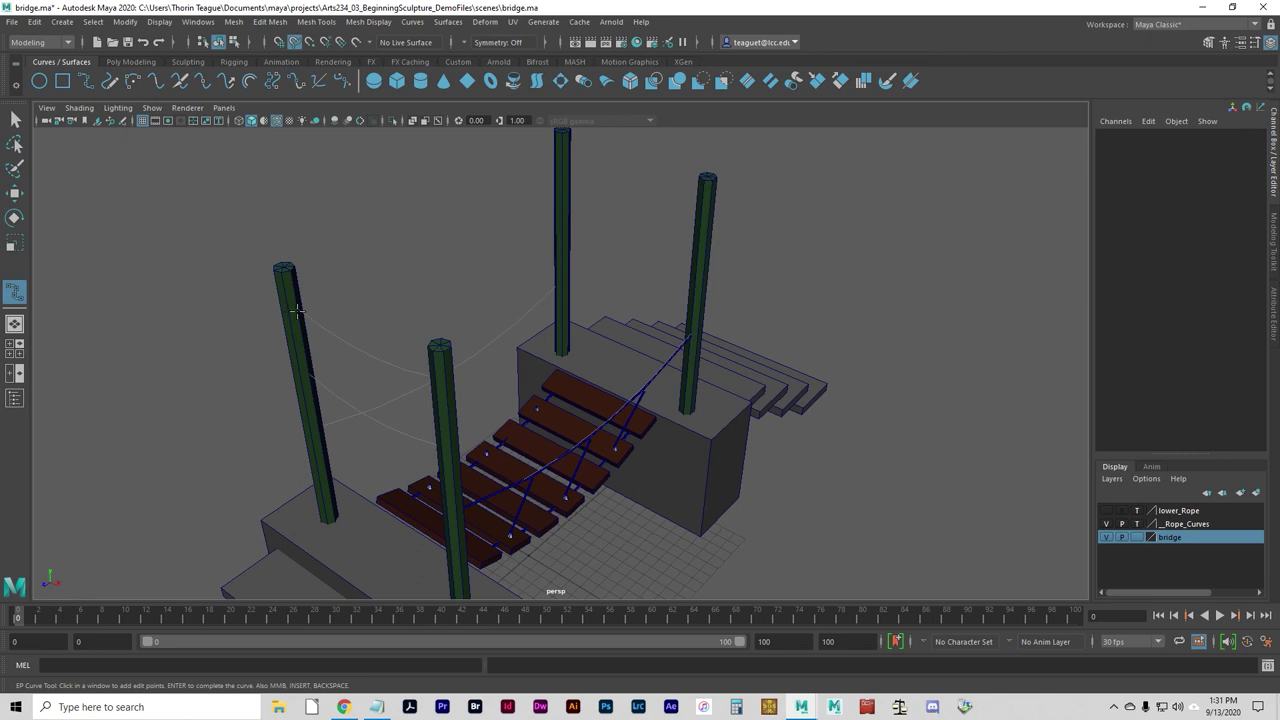
{"action": "left_click", "coordinate": [296, 310]}
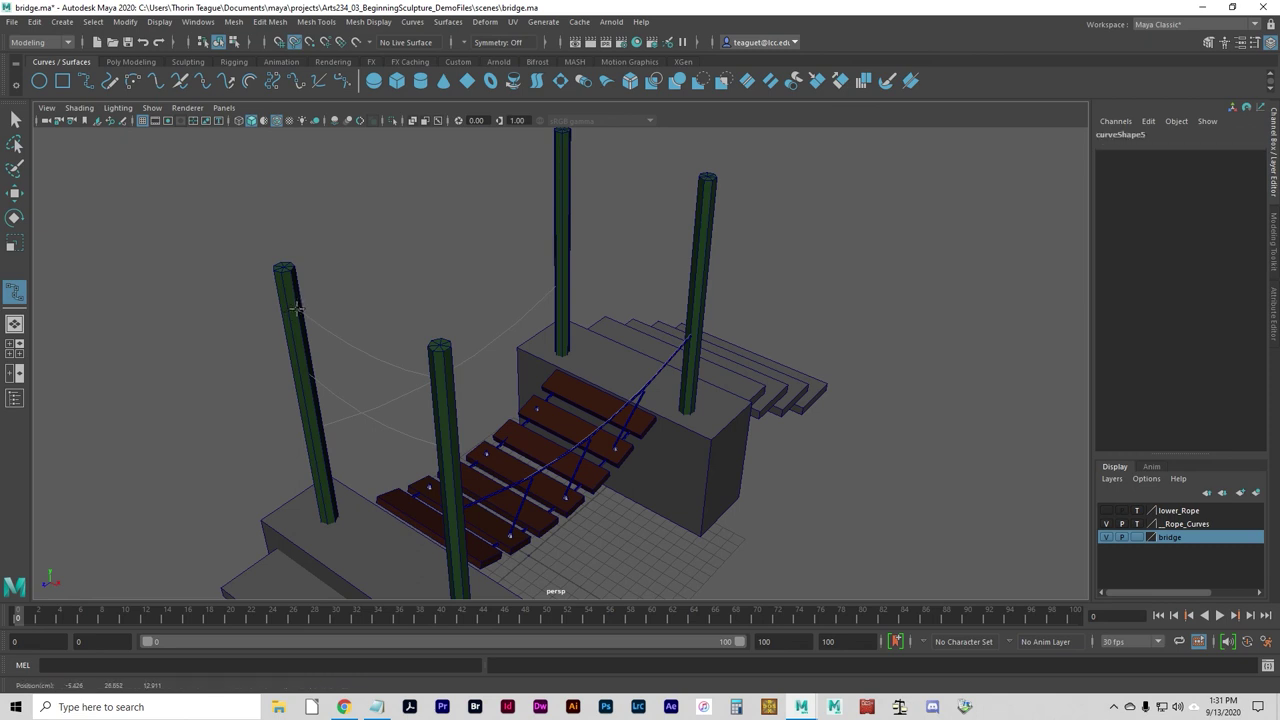
{"action": "left_click_drag", "start_coordinate": [320, 375], "coordinate": [735, 414], "text": "alt"}
Step: Snap the upper rope curve's end point onto the far post top and finish the curve
{"action": "key", "text": "c"}
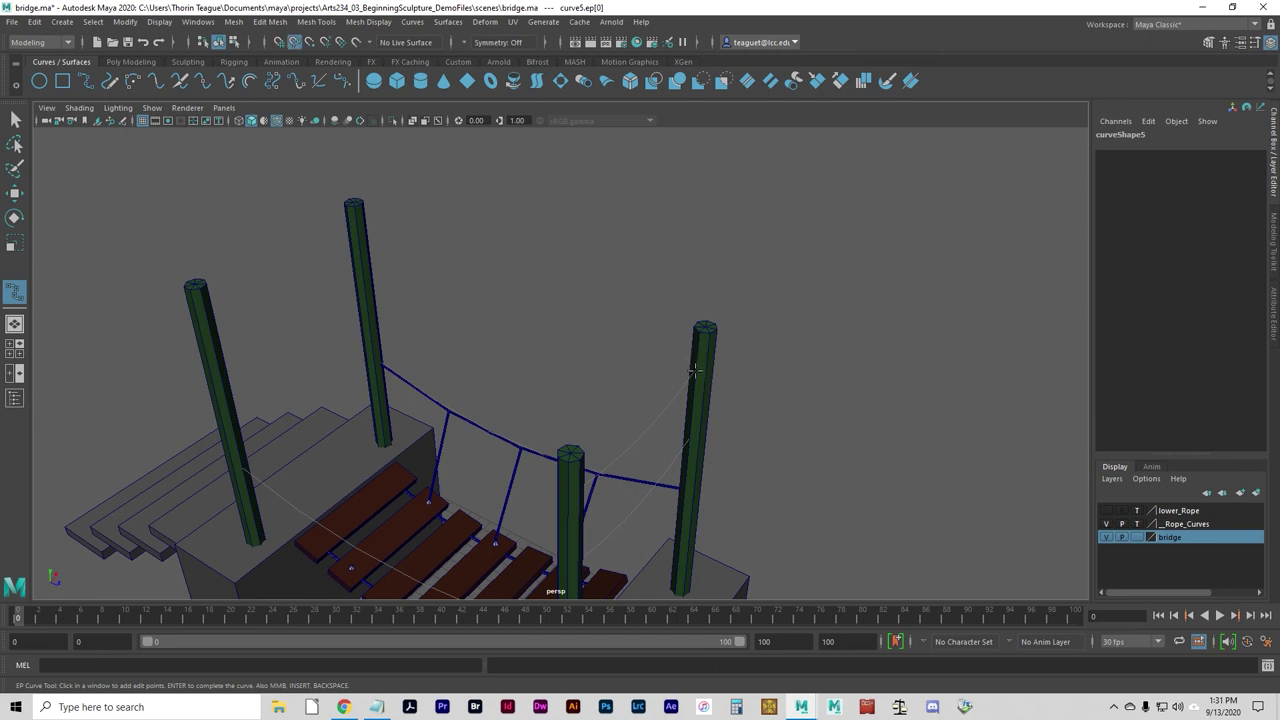
{"action": "left_click", "coordinate": [694, 371]}
{"action": "key", "text": "r"}
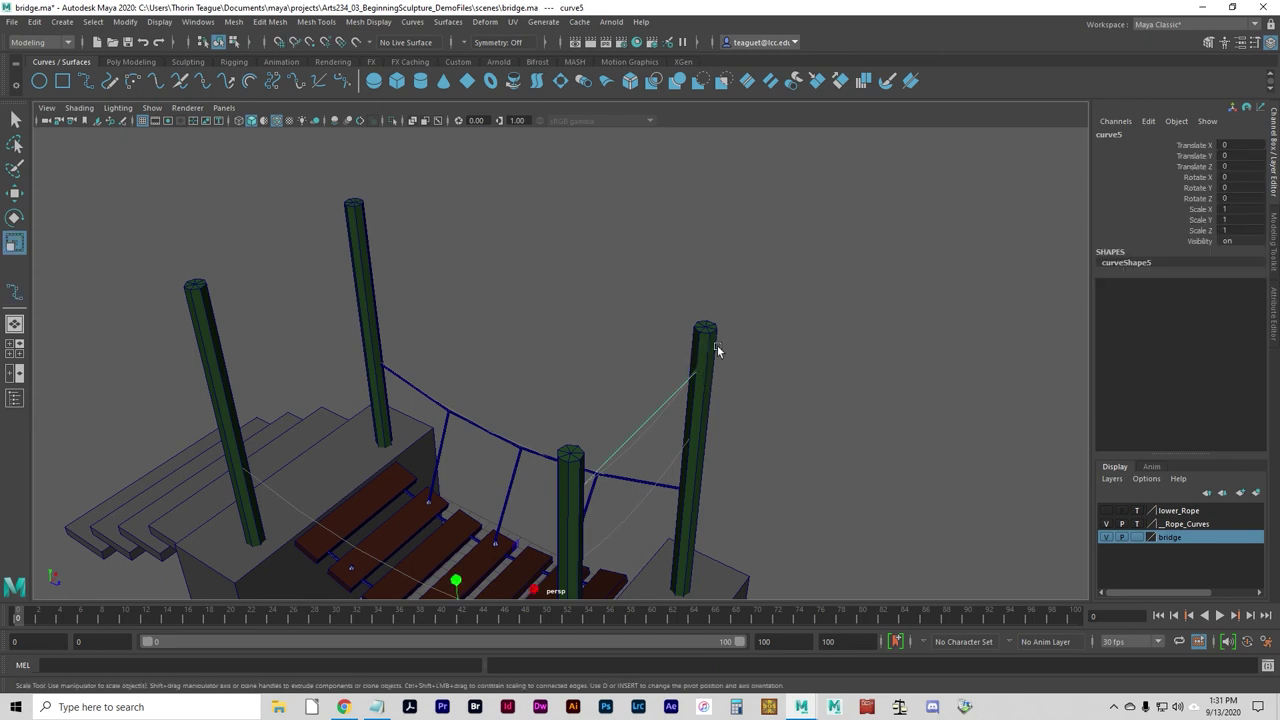
{"action": "left_click_drag", "start_coordinate": [668, 441], "coordinate": [434, 451], "text": "alt"}
{"action": "key", "text": "g"}
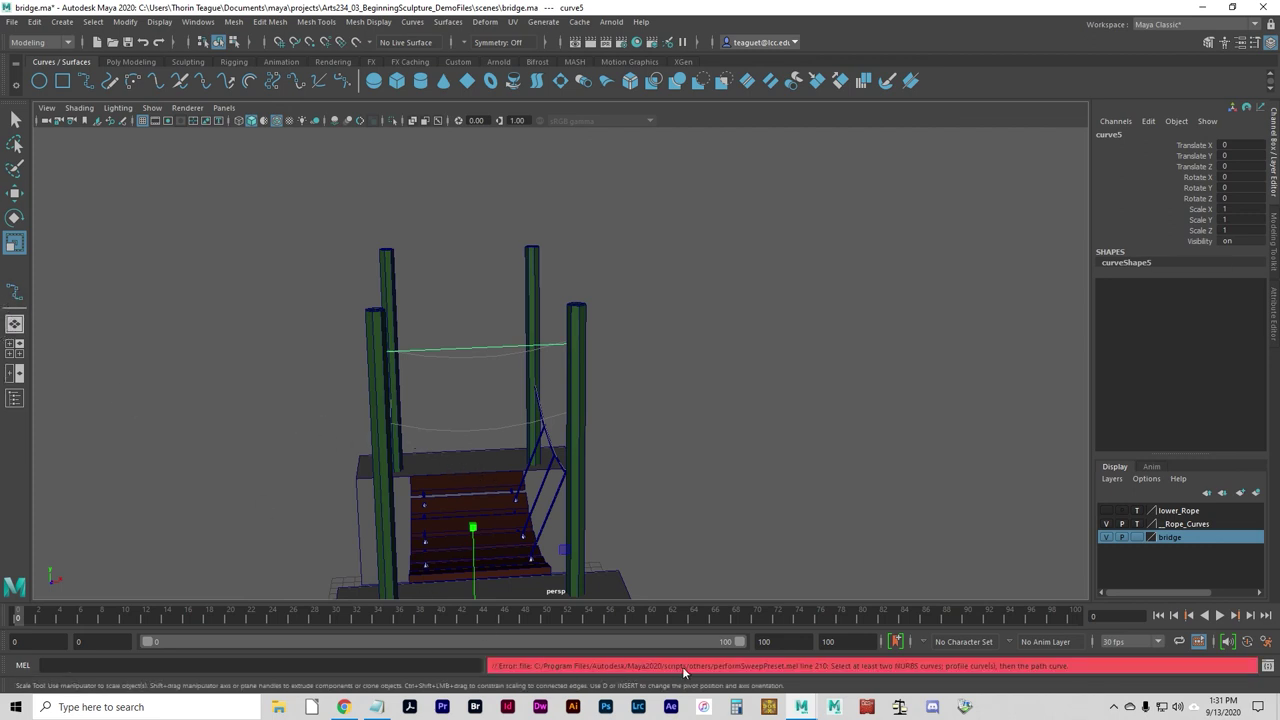
Step: Start a second EP curve with a point lower down on the left post
{"action": "left_click", "coordinate": [15, 296]}
{"action": "mouse_move", "coordinate": [328, 457]}
{"action": "left_mouse_down", "text": "alt"}
{"action": "mouse_move", "coordinate": [246, 443]}
{"action": "mouse_move", "coordinate": [332, 443]}
{"action": "left_mouse_up", "text": "alt"}
{"action": "left_click", "coordinate": [351, 375]}
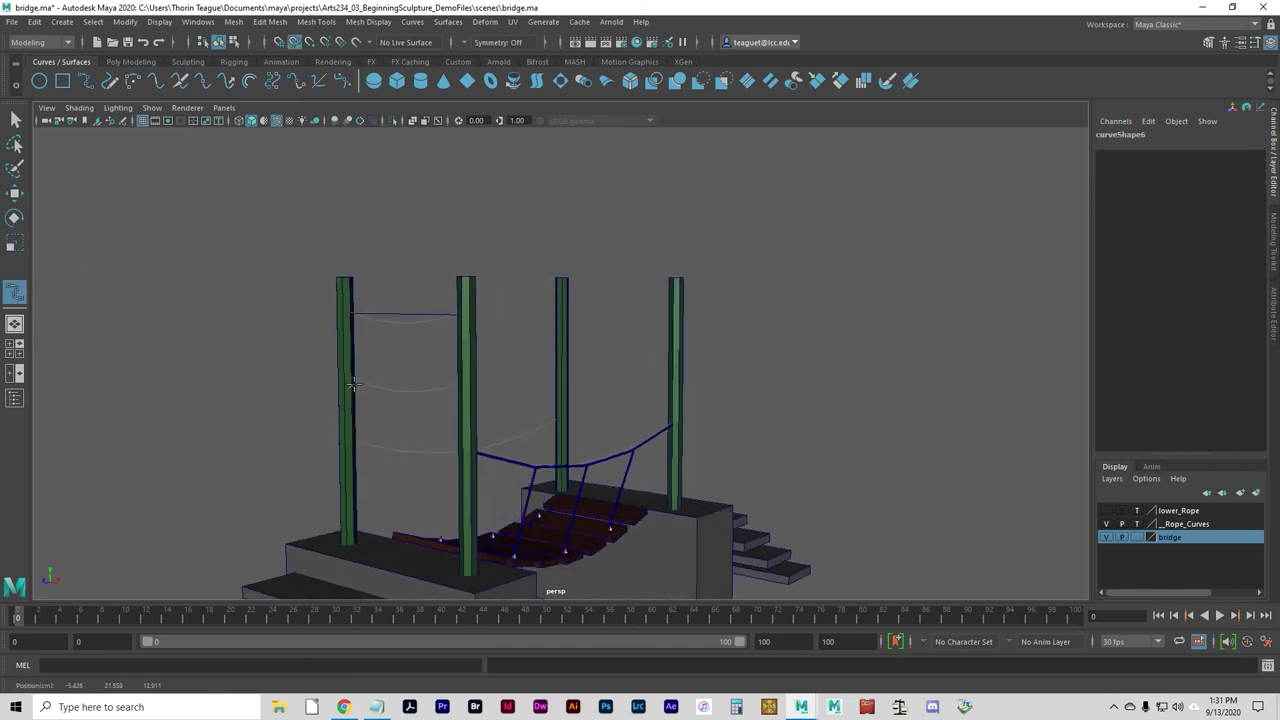
{"action": "left_click", "coordinate": [349, 373]}
{"action": "left_click_drag", "start_coordinate": [350, 380], "coordinate": [529, 407], "text": "alt"}
{"action": "key", "text": "ctrl+z"}
Step: Snap the remaining points onto the right post to finish curve6, then select curve5
{"action": "key", "text": "c"}
{"action": "left_click", "coordinate": [687, 384]}
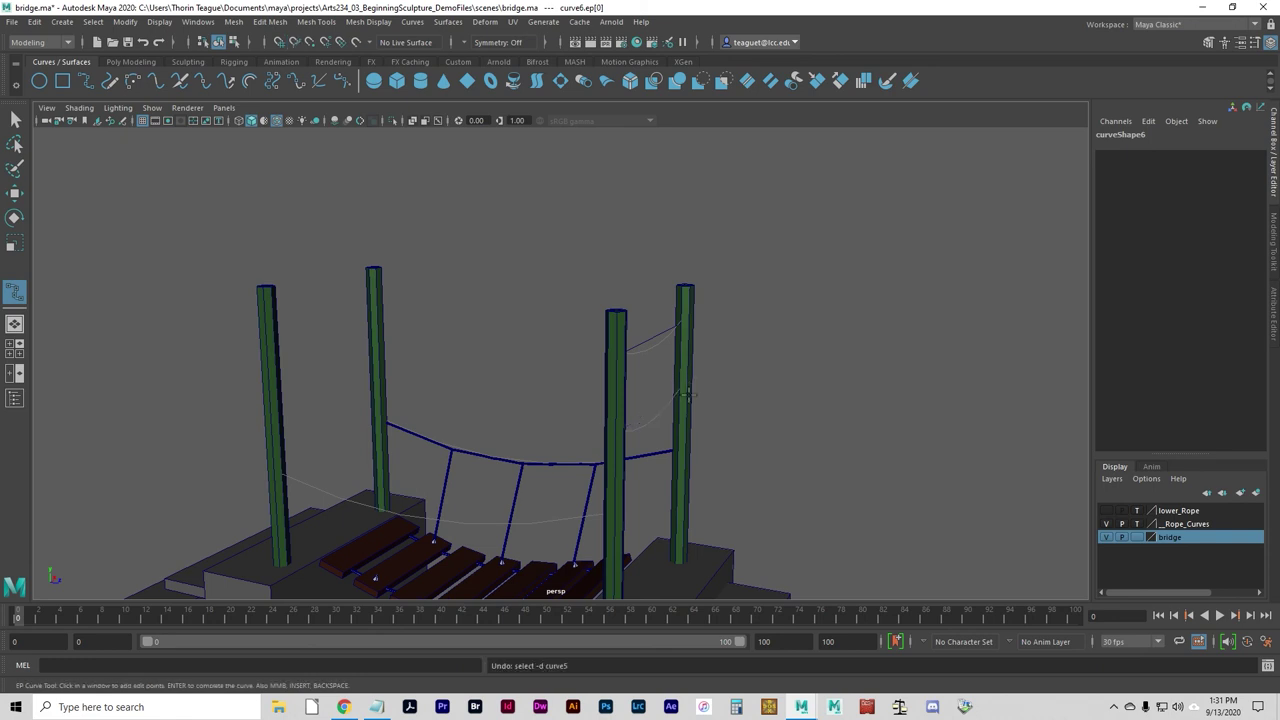
{"action": "left_click", "coordinate": [680, 383]}
{"action": "left_click_drag", "start_coordinate": [680, 383], "coordinate": [563, 431]}
{"action": "left_click", "coordinate": [686, 388]}
{"action": "key", "text": "r"}
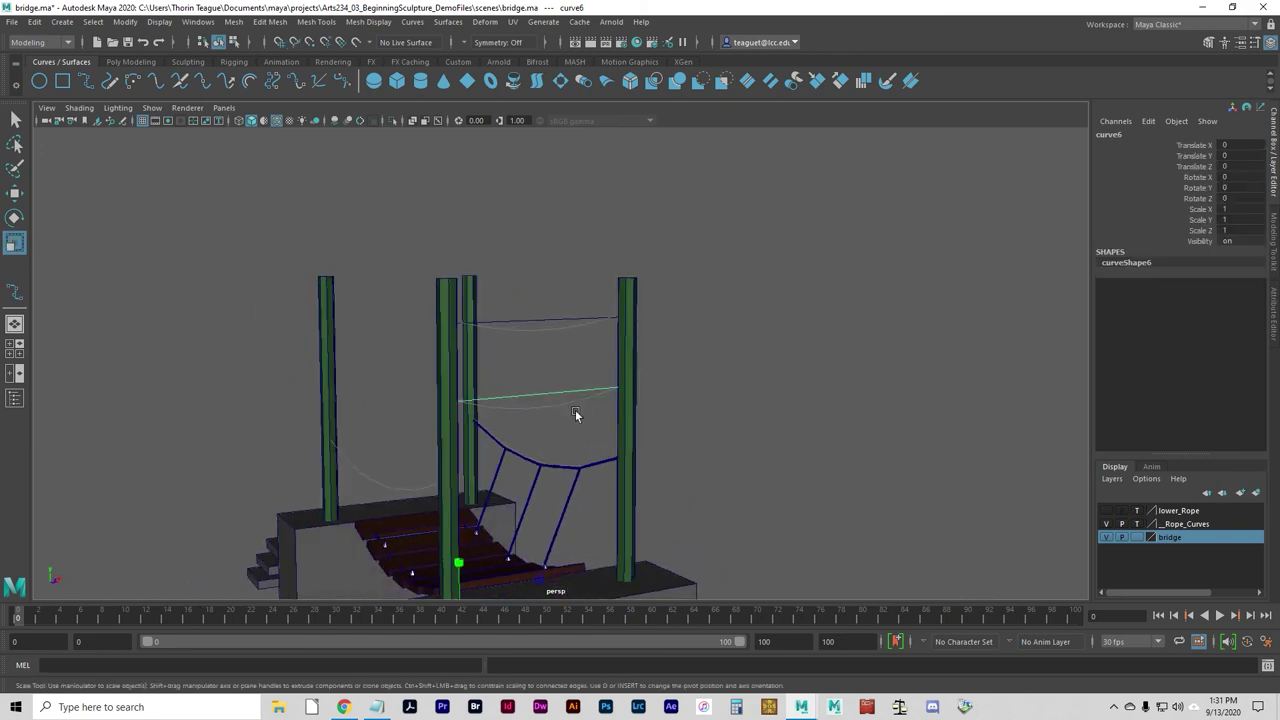
{"action": "left_click", "coordinate": [556, 322]}
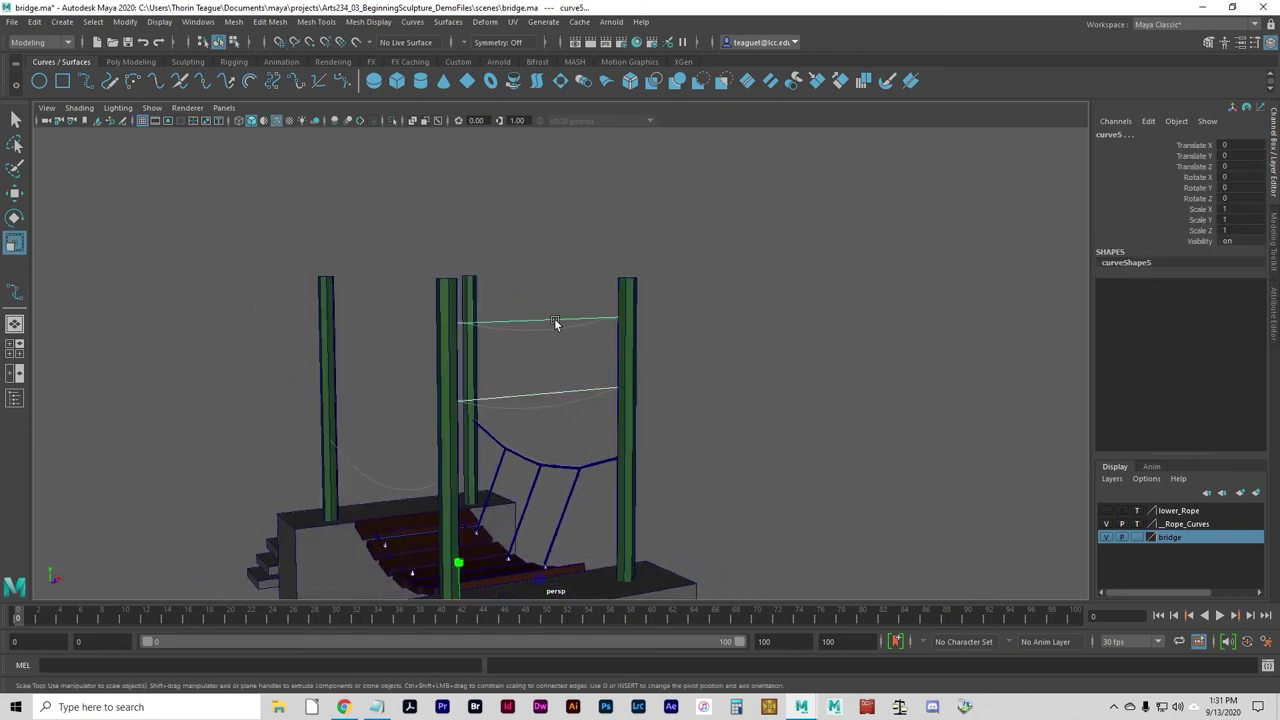
Step: Pull the upper rope's middle control points down so curve5 sags
{"action": "key", "text": "F8"}
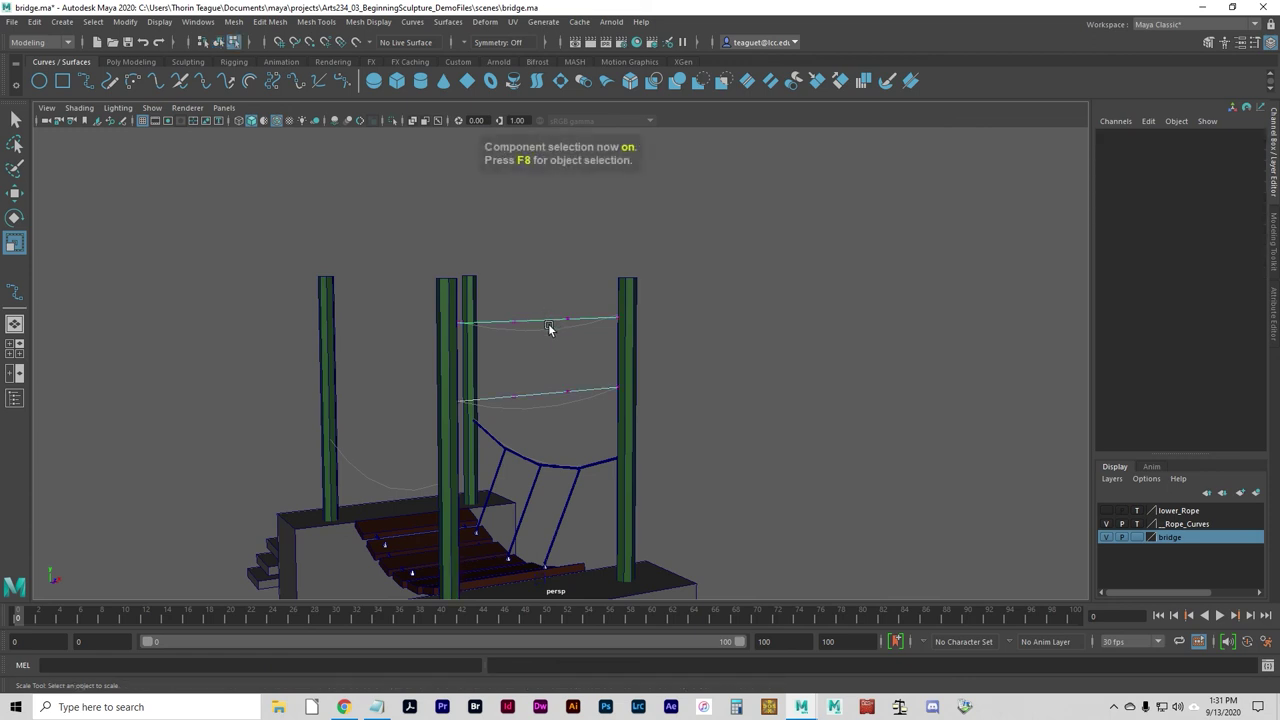
{"action": "left_click_drag", "start_coordinate": [551, 380], "coordinate": [515, 396], "text": "alt"}
{"action": "left_click_drag", "start_coordinate": [428, 298], "coordinate": [524, 420]}
{"action": "key", "text": "w"}
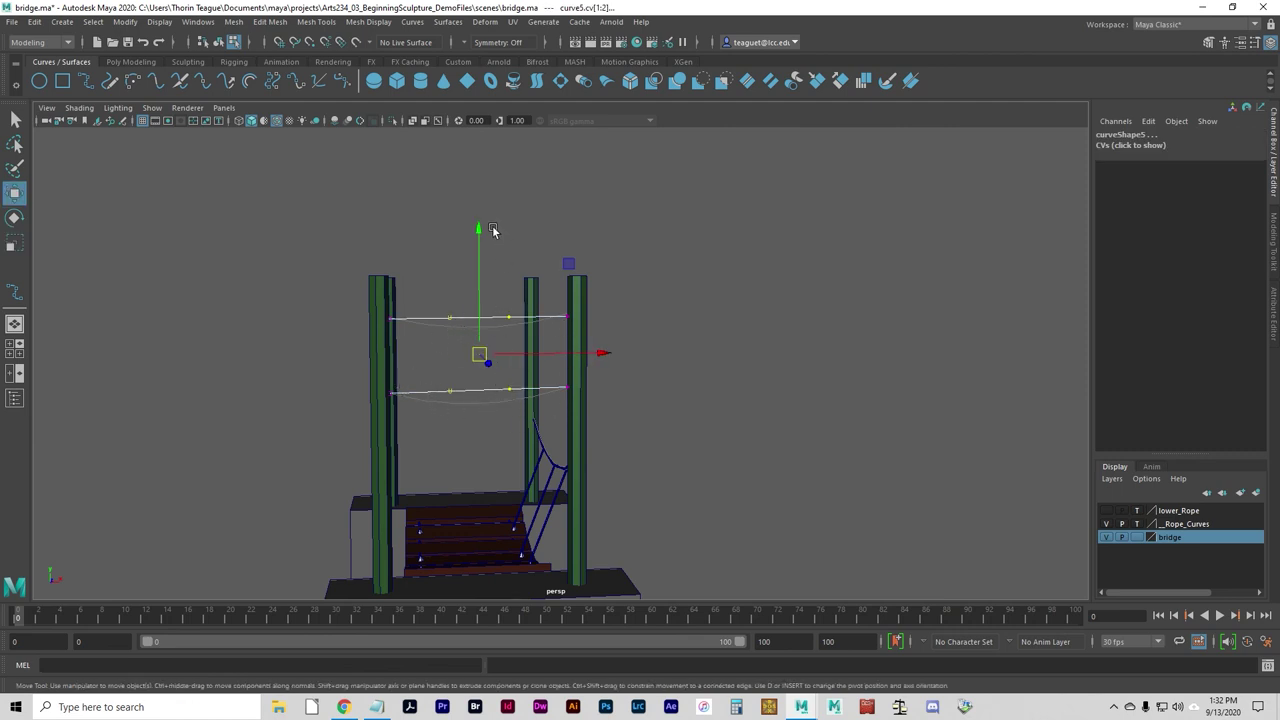
{"action": "mouse_move", "coordinate": [479, 230]}
{"action": "left_mouse_down"}
{"action": "mouse_move", "coordinate": [477, 256]}
{"action": "mouse_move", "coordinate": [477, 241]}
{"action": "left_mouse_up"}
Step: Pull the lower rope's middle control points down so curve6 sags too
{"action": "left_click", "coordinate": [500, 414]}
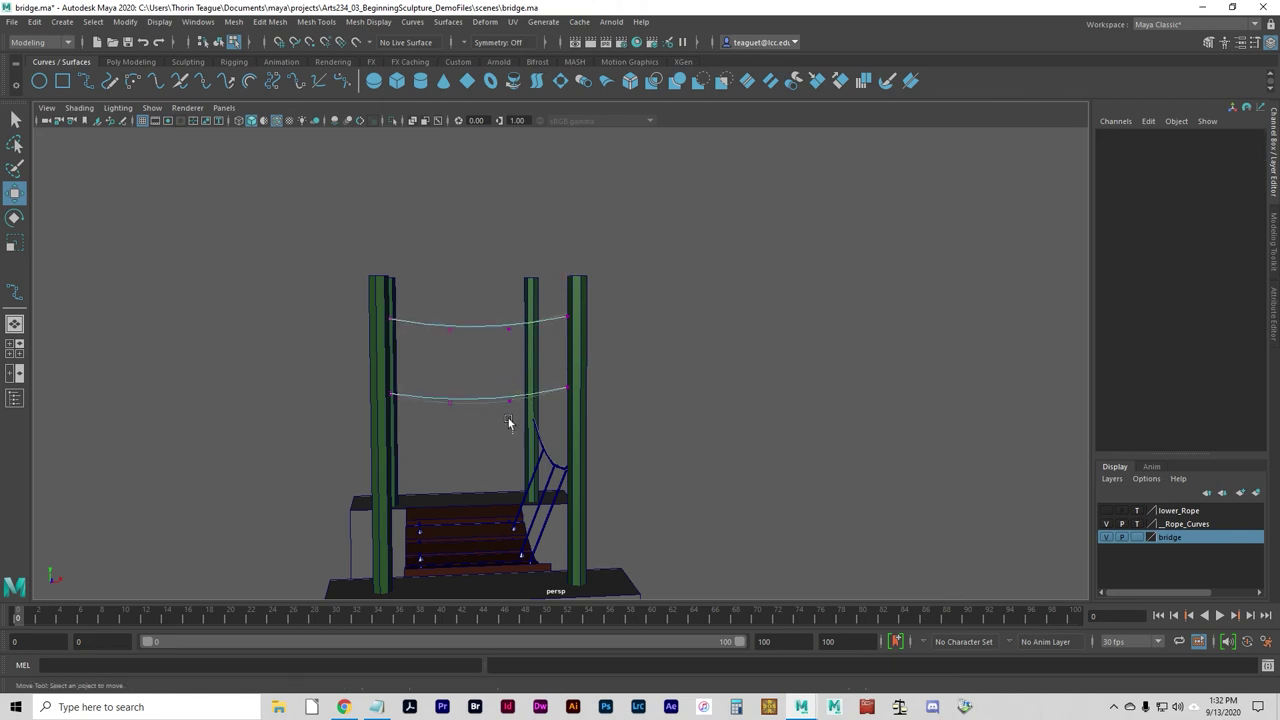
{"action": "left_click_drag", "start_coordinate": [516, 434], "coordinate": [428, 372]}
{"action": "left_click", "coordinate": [477, 332]}
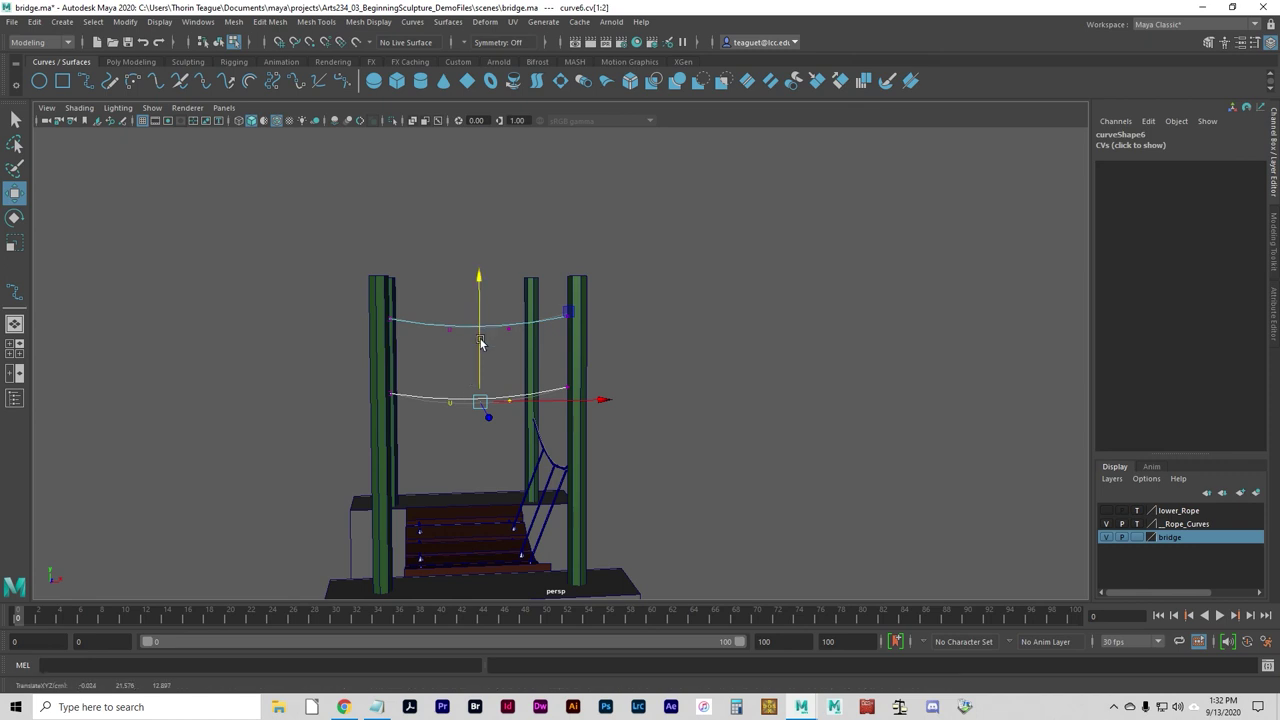
{"action": "left_click_drag", "start_coordinate": [481, 300], "coordinate": [481, 310]}
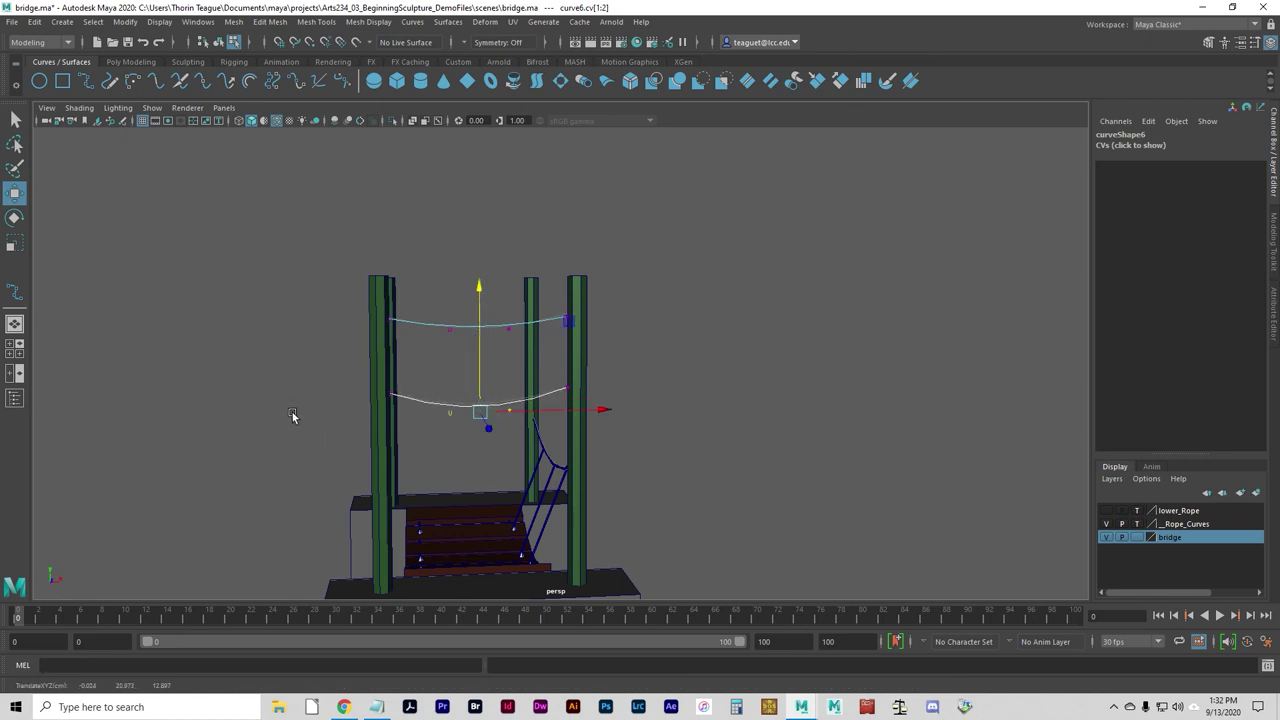
Step: Loft loftedSurface1 between the two sagging rope curves and inspect it
{"action": "key", "text": "F8"}
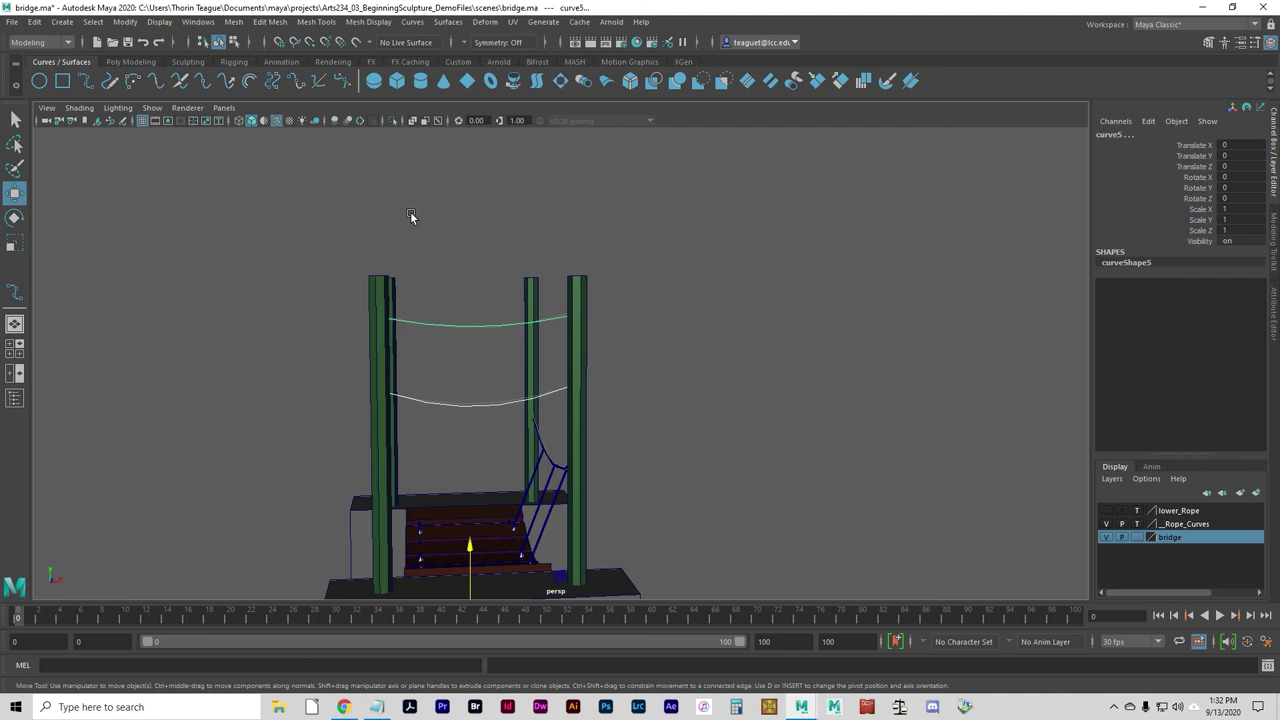
{"action": "left_click", "coordinate": [457, 20]}
{"action": "left_click", "coordinate": [460, 56]}
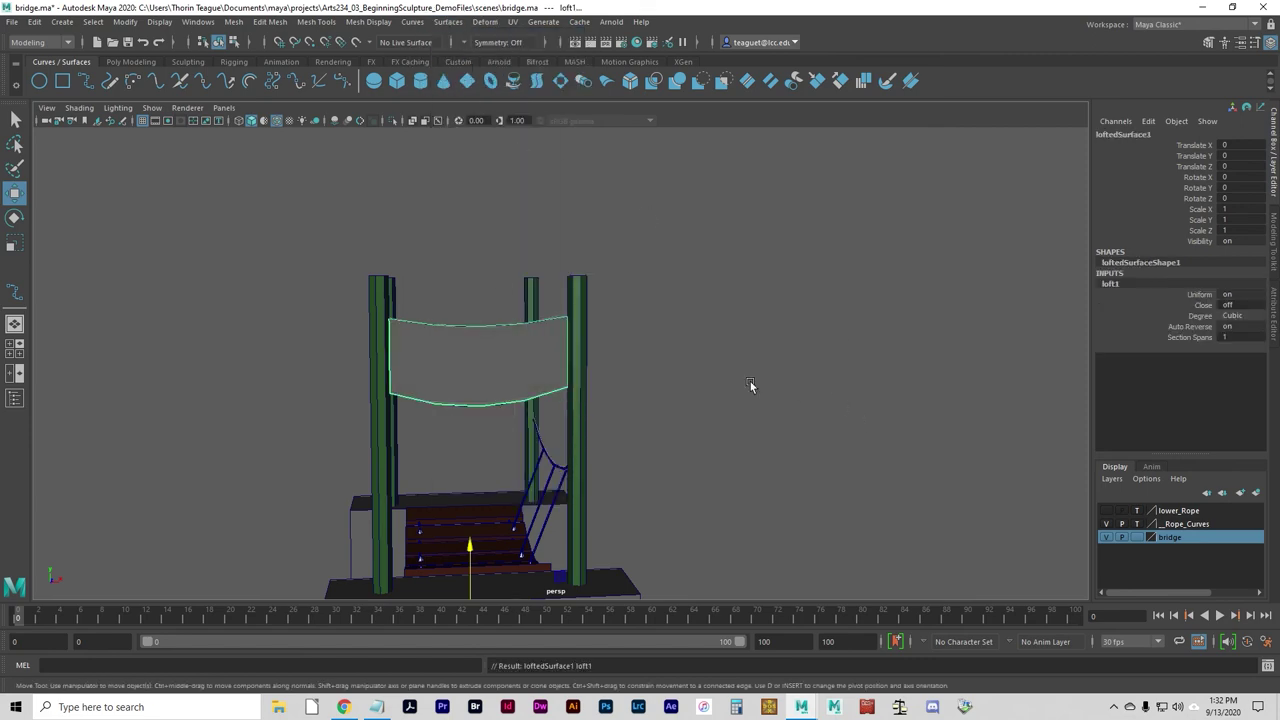
{"action": "mouse_move", "coordinate": [750, 385]}
{"action": "left_mouse_down", "text": "alt"}
{"action": "mouse_move", "coordinate": [486, 392]}
{"action": "mouse_move", "coordinate": [750, 387]}
{"action": "left_mouse_up", "text": "alt"}
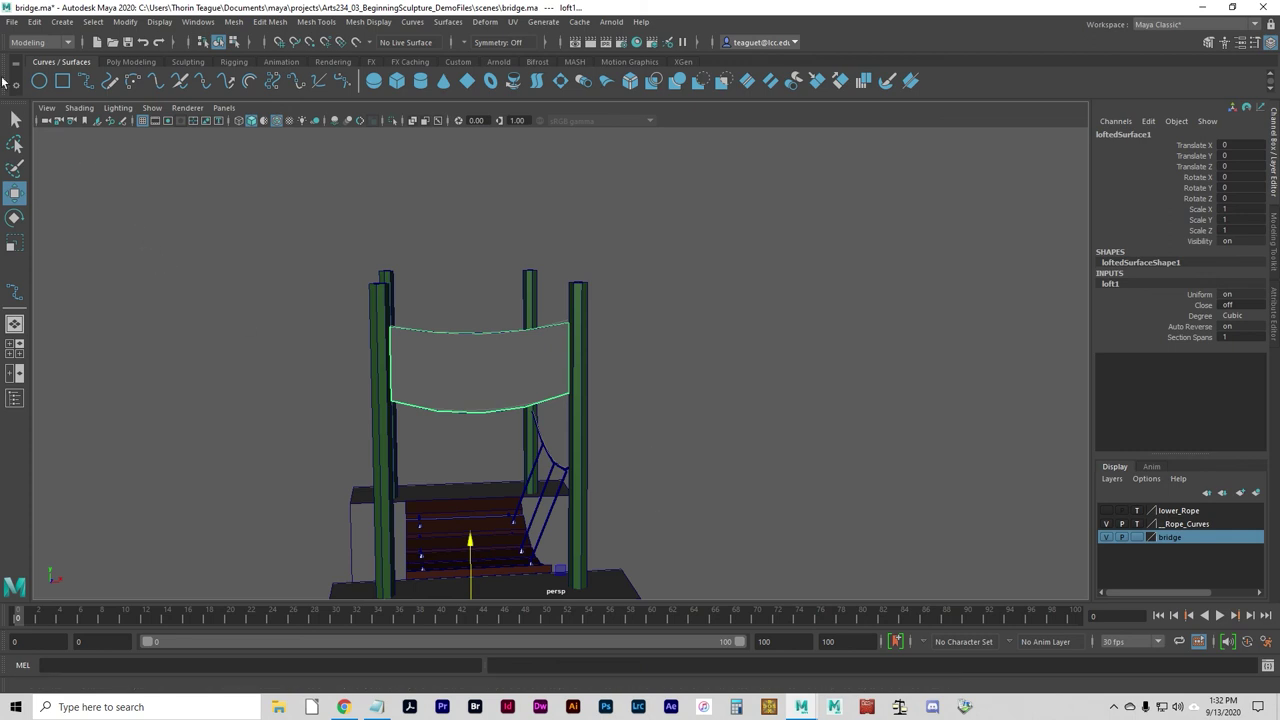
{"action": "left_click", "coordinate": [12, 22]}
Step: Discard bridge.ma for a new untitled scene and create nurbsCircle1 at the origin
{"action": "left_click", "coordinate": [33, 46]}
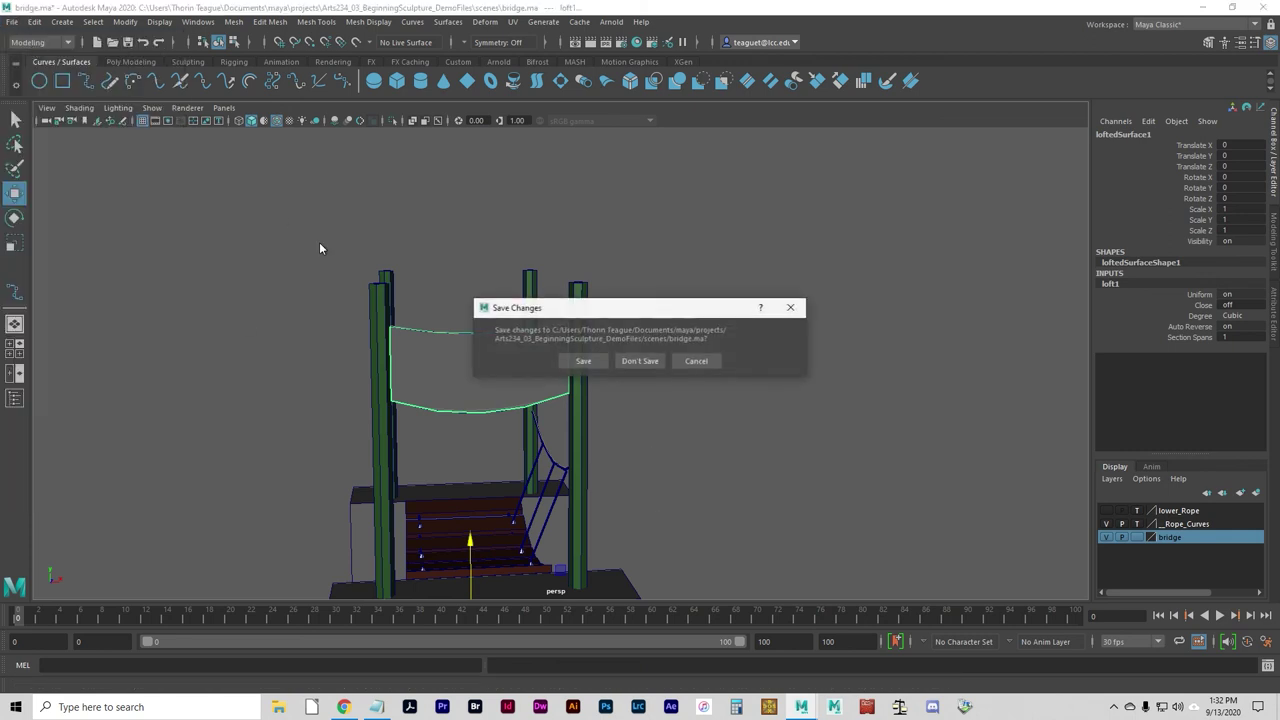
{"action": "left_click", "coordinate": [651, 361]}
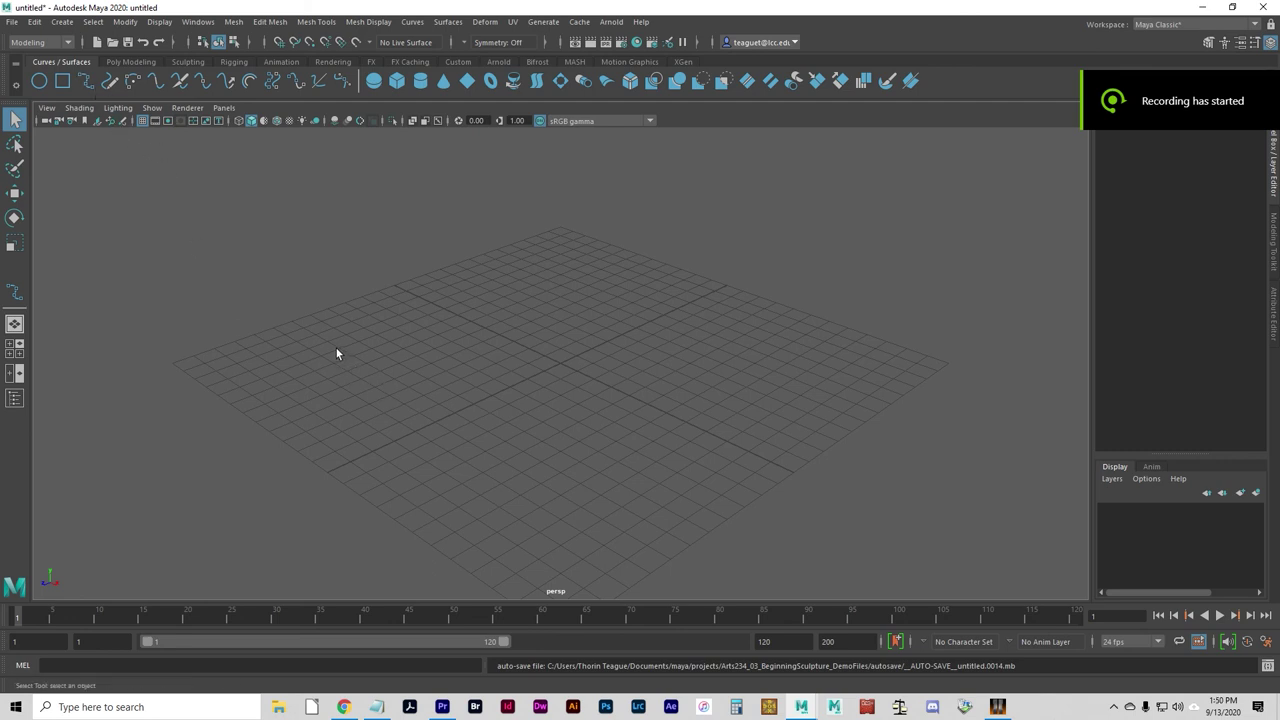
{"action": "left_click", "coordinate": [61, 22]}
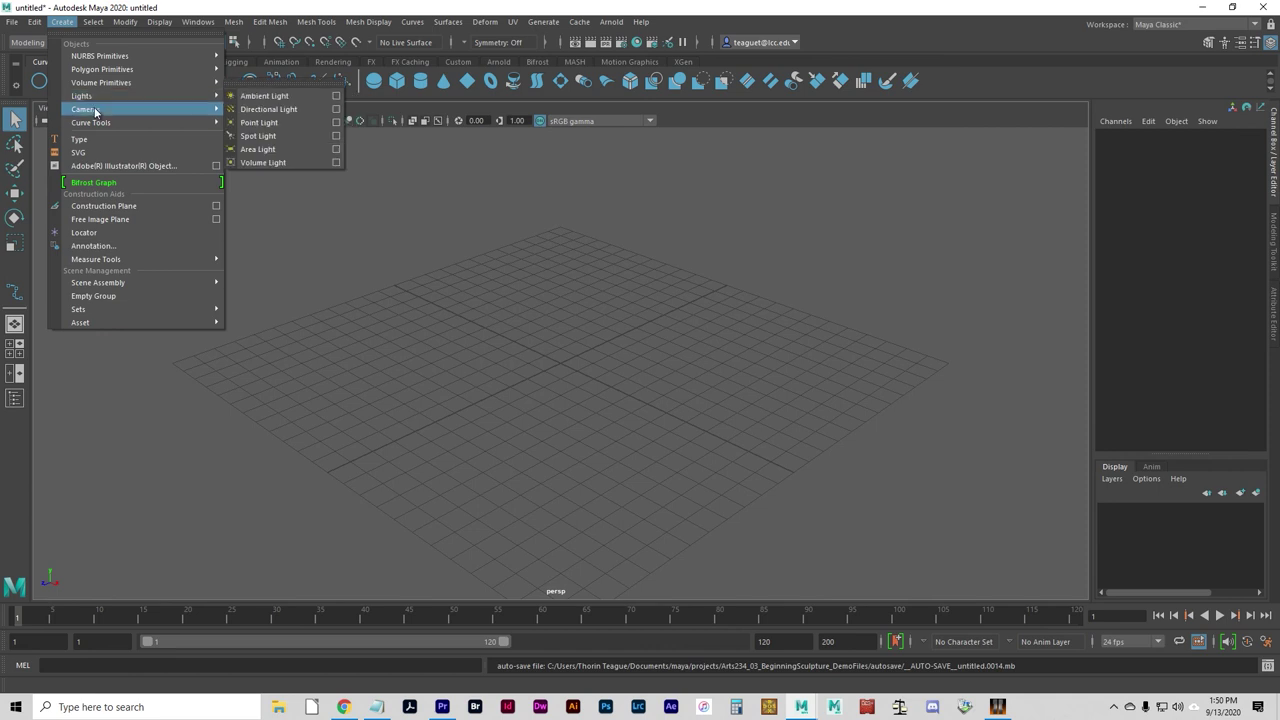
{"action": "mouse_move", "coordinate": [102, 126]}
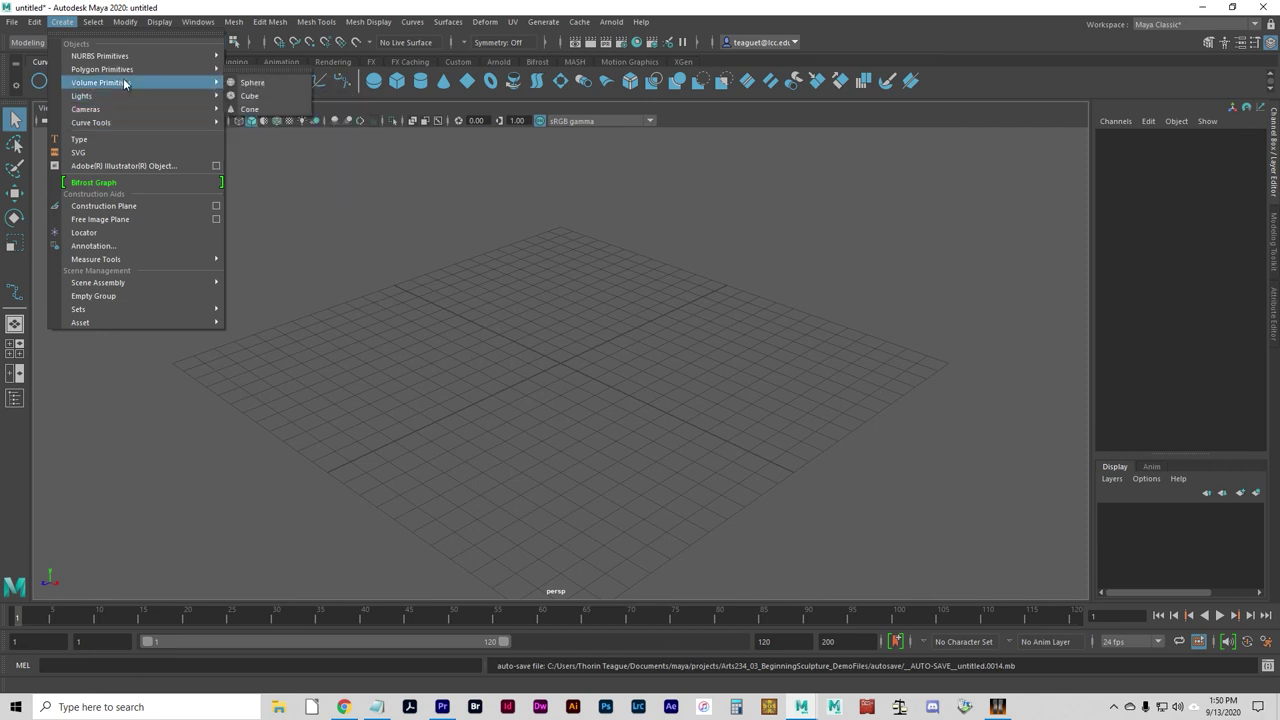
{"action": "mouse_move", "coordinate": [128, 58]}
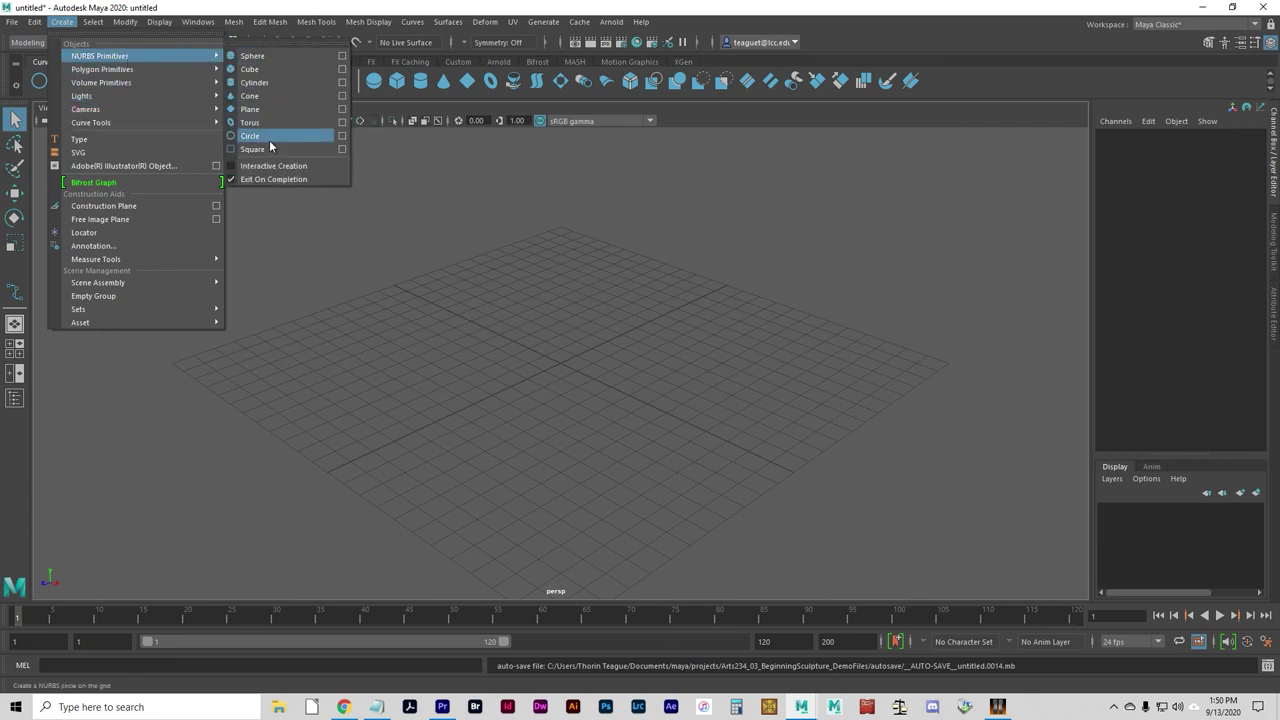
{"action": "left_click", "coordinate": [255, 136]}
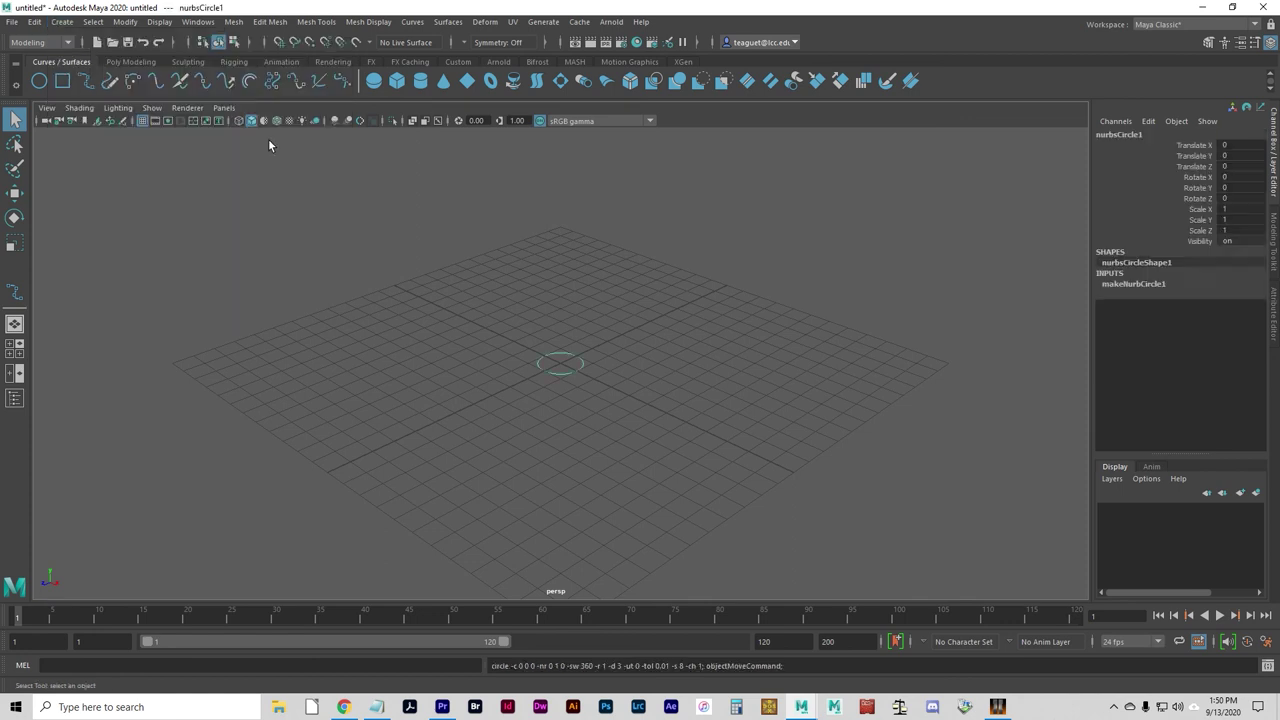
Step: Set nurbsCircle1's Translate X to 3 in the Channel Box
{"action": "left_click", "coordinate": [1228, 145]}
{"action": "type", "text": "3"}
{"action": "key", "text": "Return"}
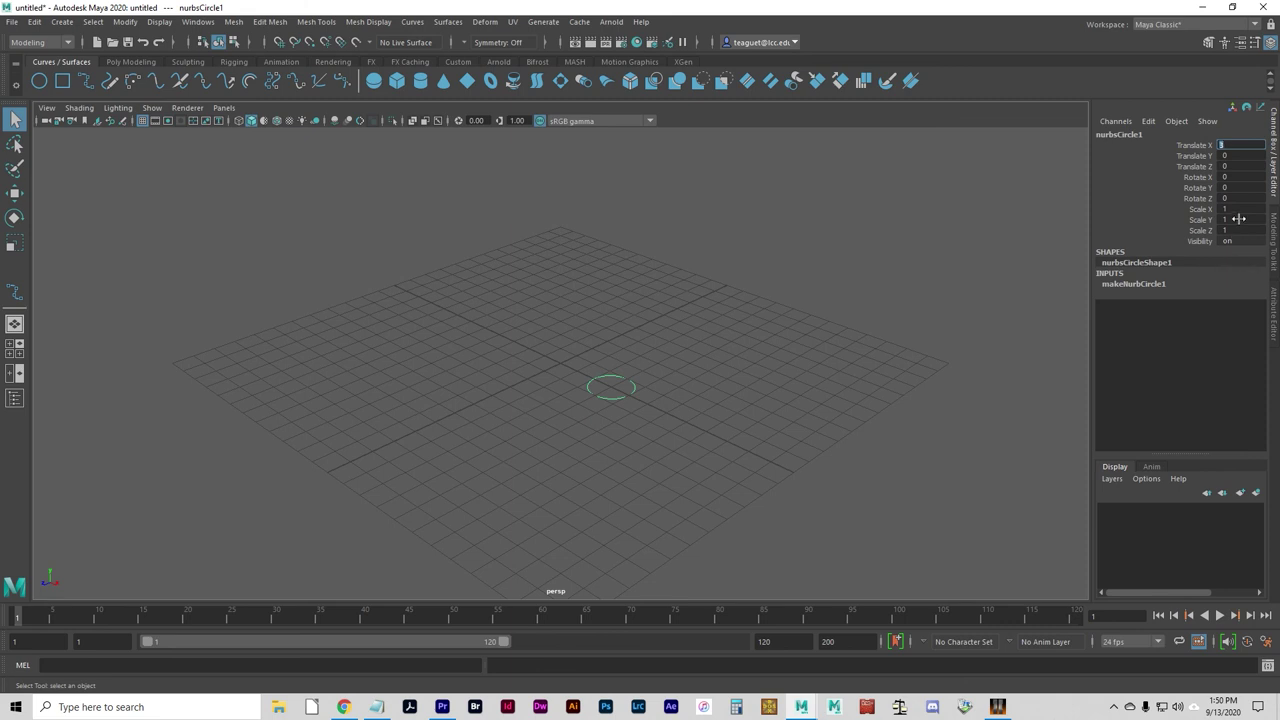
{"action": "left_click", "coordinate": [1243, 185]}
{"action": "type", "text": "-90"}
{"action": "left_click", "coordinate": [1273, 232]}
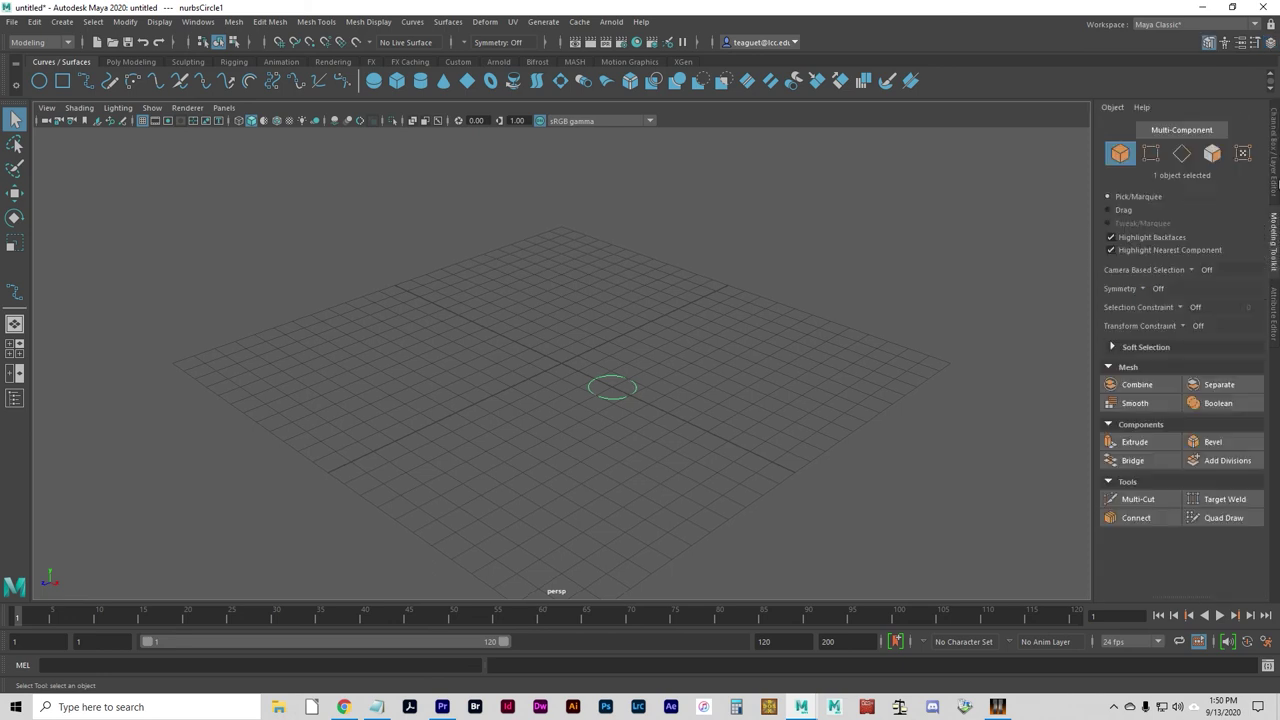
{"action": "left_click", "coordinate": [1275, 184]}
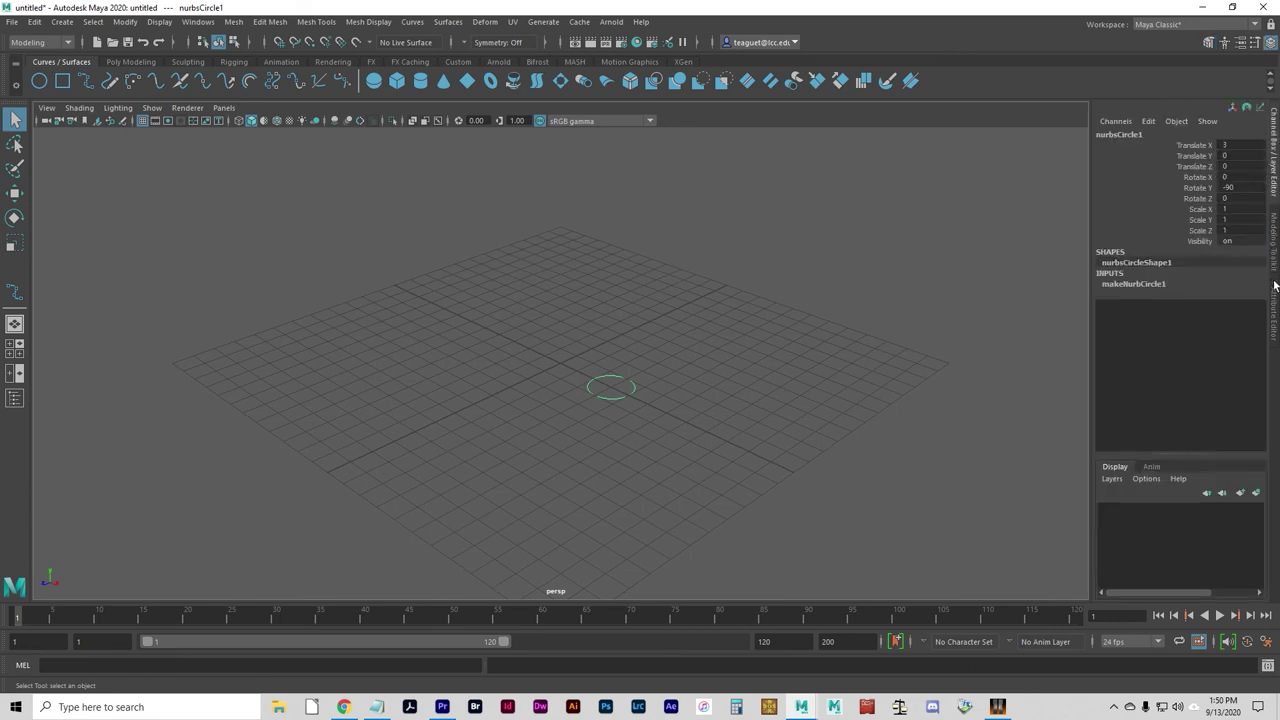
{"action": "left_click", "coordinate": [1275, 318]}
{"action": "left_click", "coordinate": [1275, 248]}
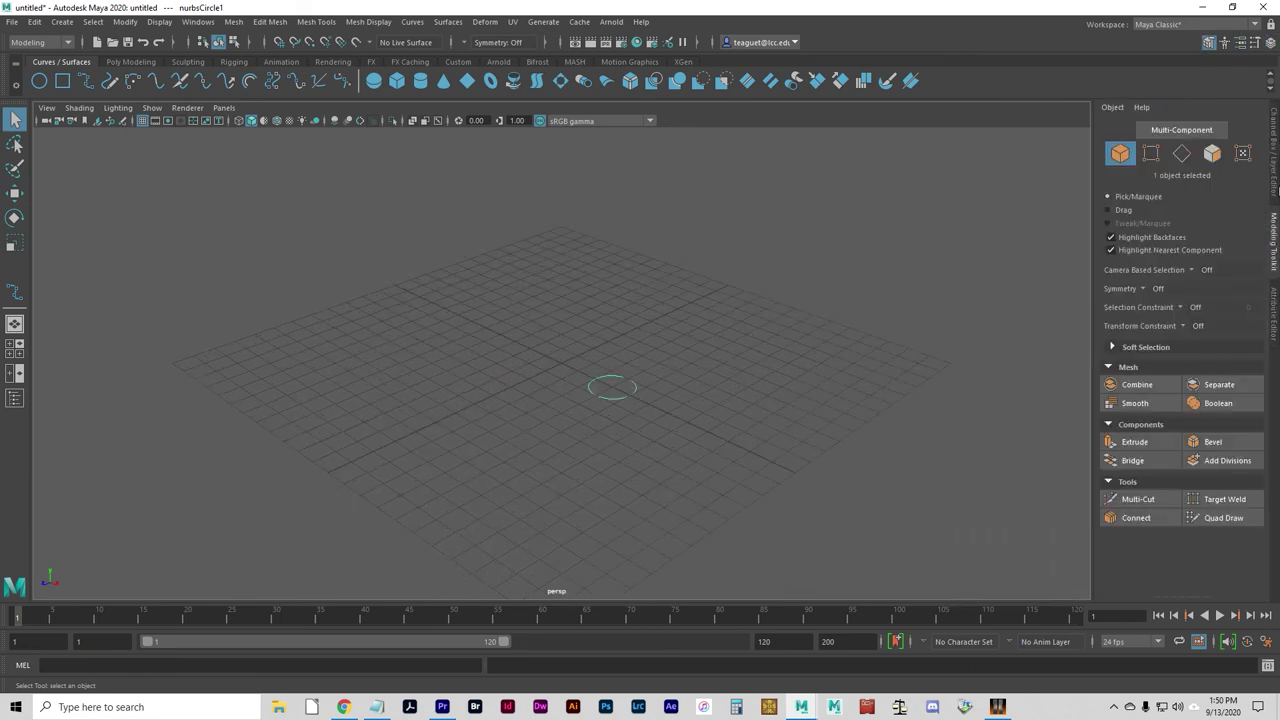
{"action": "left_click", "coordinate": [1275, 190]}
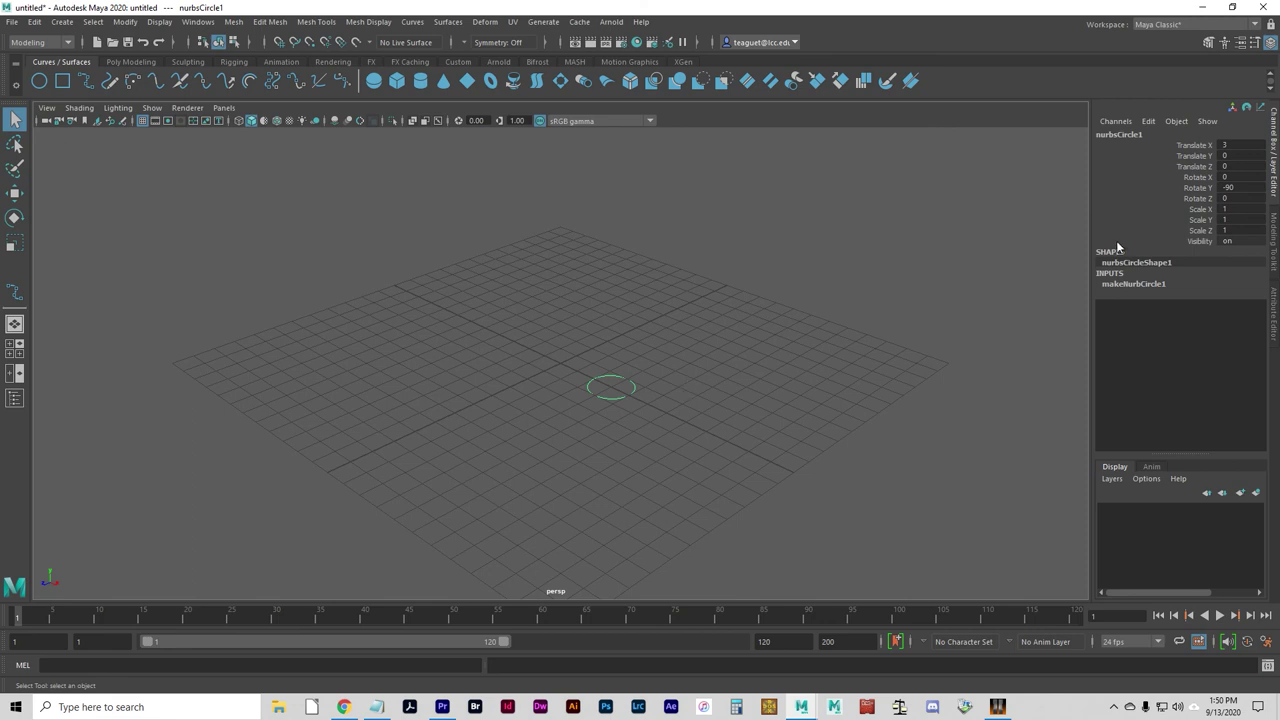
Step: Set Rotate Y and Z to 0 and Rotate X to -90 so the circle stands upright
{"action": "double_click", "coordinate": [1236, 187]}
{"action": "type", "text": "0"}
{"action": "key", "text": "Tab"}
{"action": "type", "text": "-90"}
{"action": "key", "text": "Return"}
{"action": "type", "text": "0"}
{"action": "left_click", "coordinate": [1188, 176]}
{"action": "key", "text": "Return"}
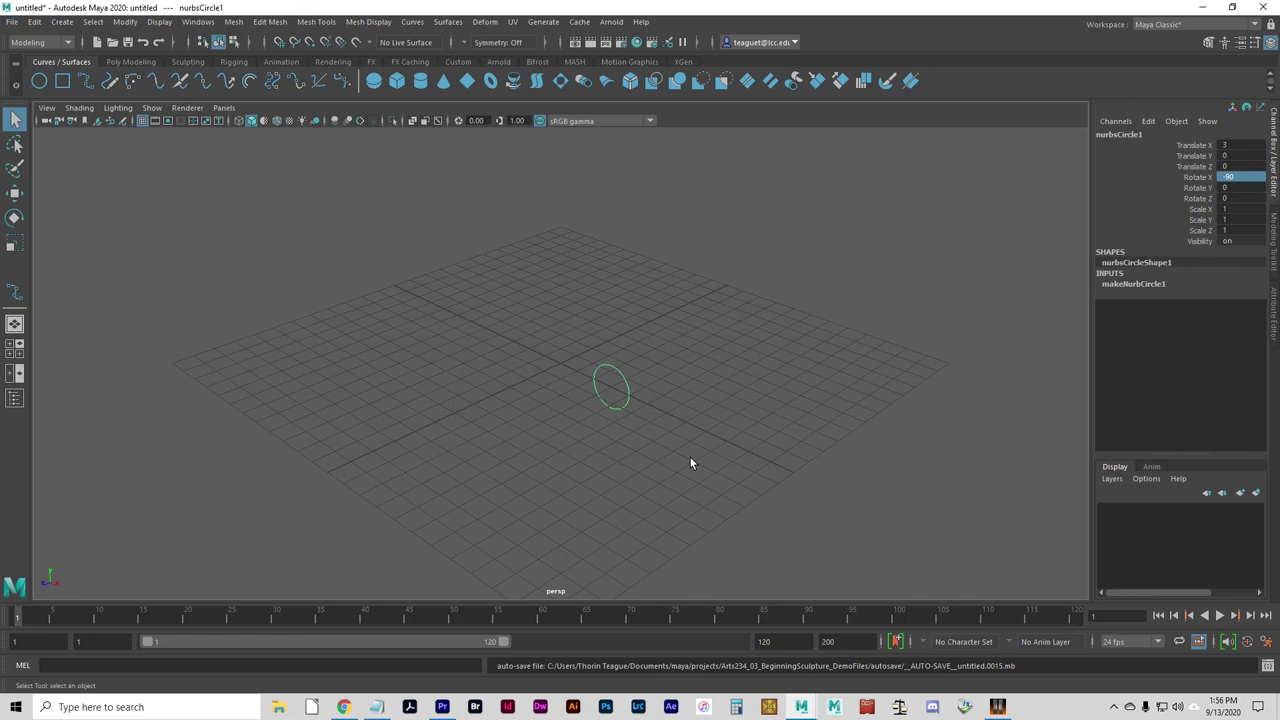
Step: Snap nurbsCircle1's pivot onto the grid origin, test a rotation around it, then undo
{"action": "key", "text": "w"}
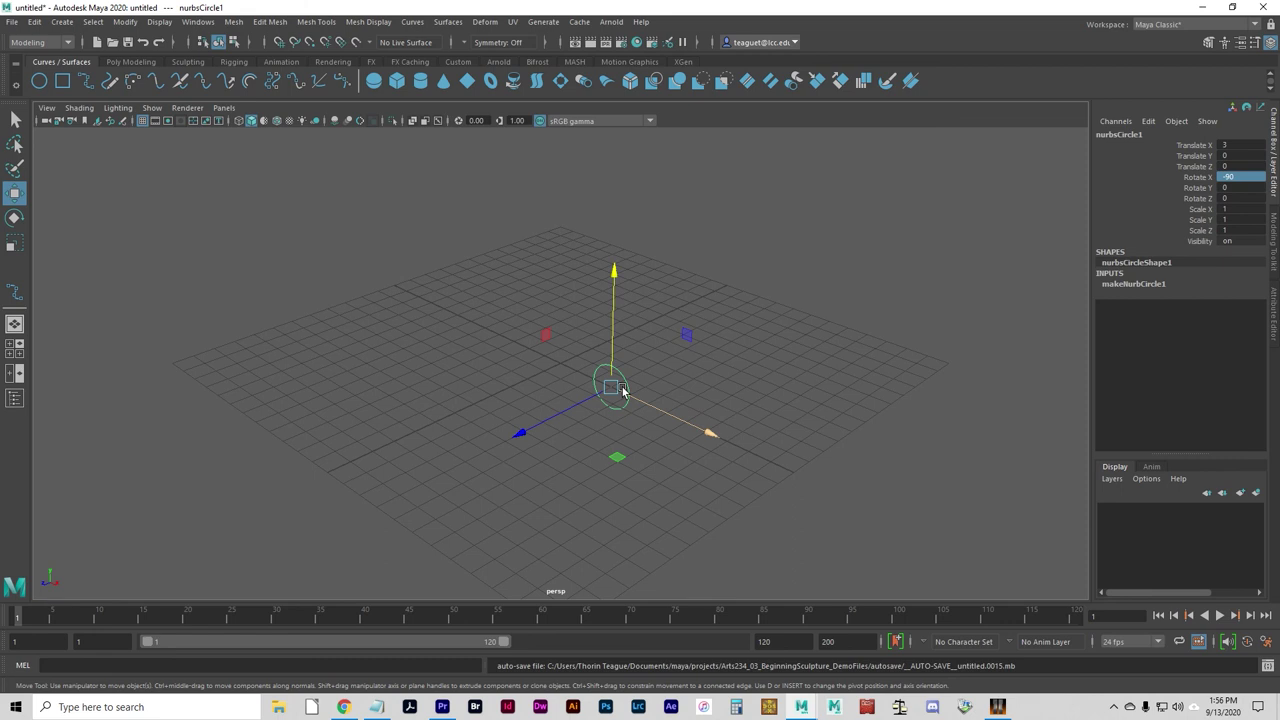
{"action": "key", "text": "d"}
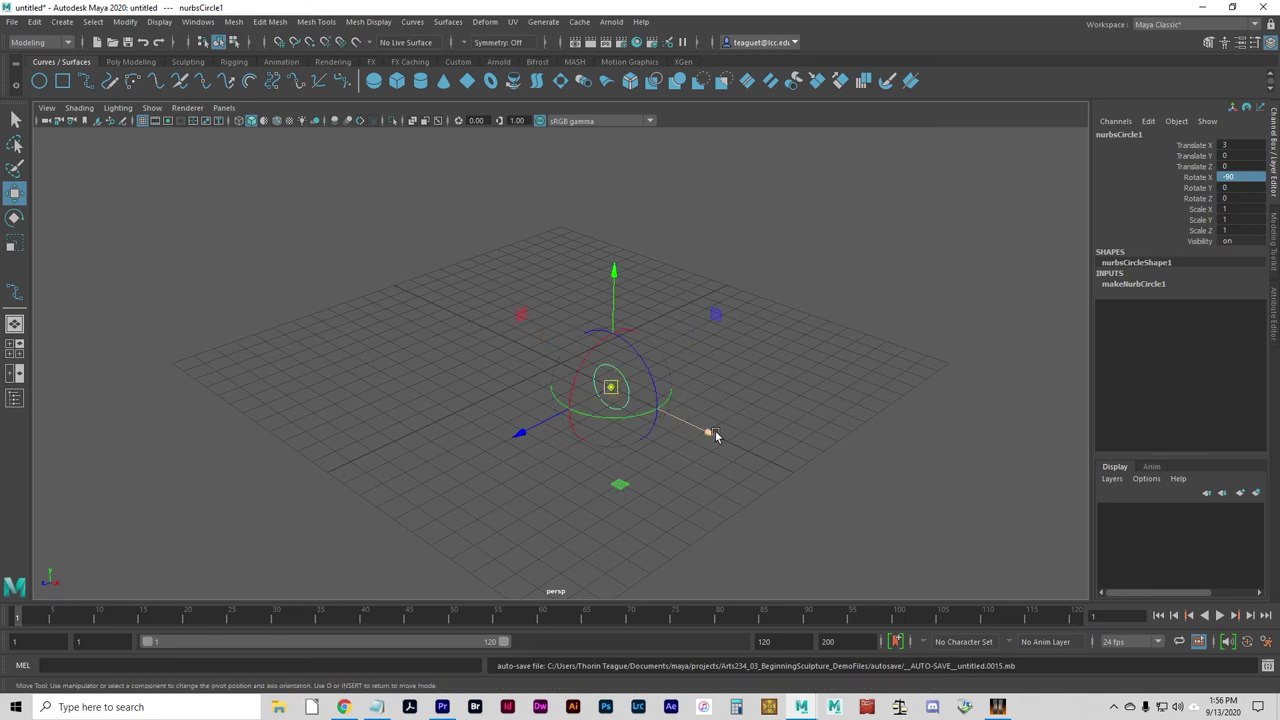
{"action": "left_click_drag", "start_coordinate": [714, 434], "coordinate": [677, 417]}
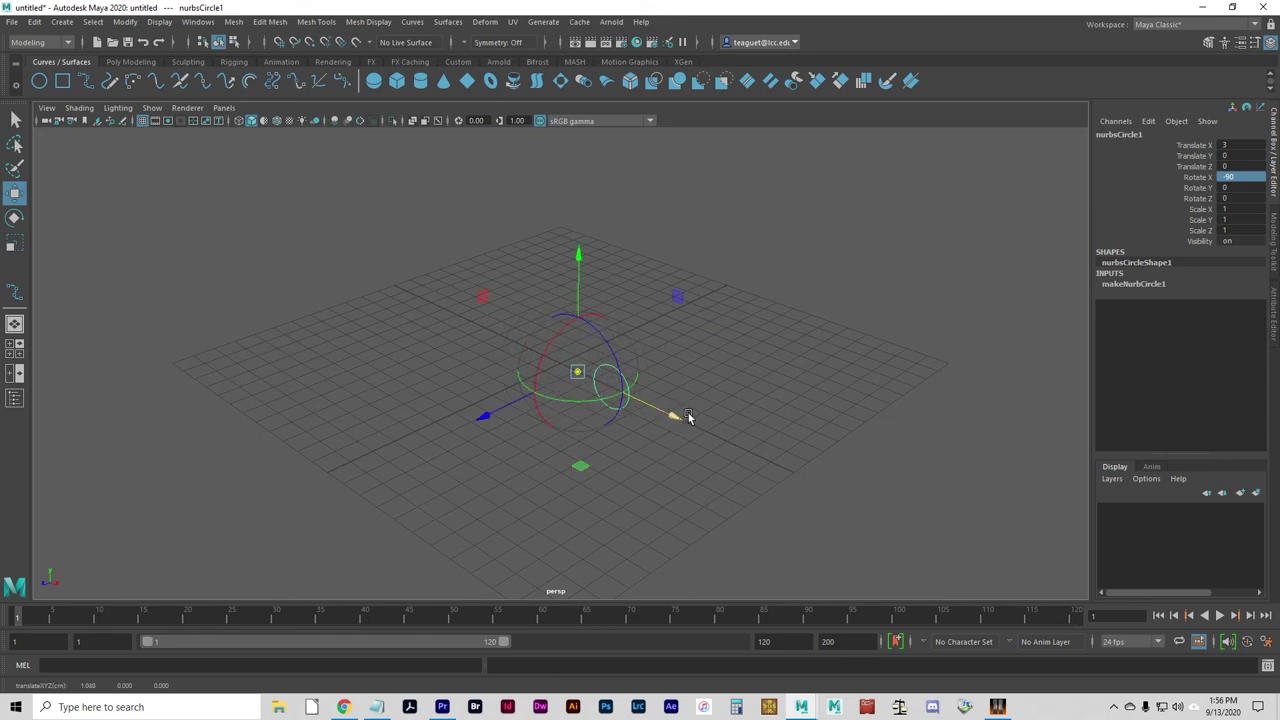
{"action": "key", "text": "x"}
{"action": "left_click_drag", "start_coordinate": [674, 420], "coordinate": [551, 365]}
{"action": "key", "text": "e"}
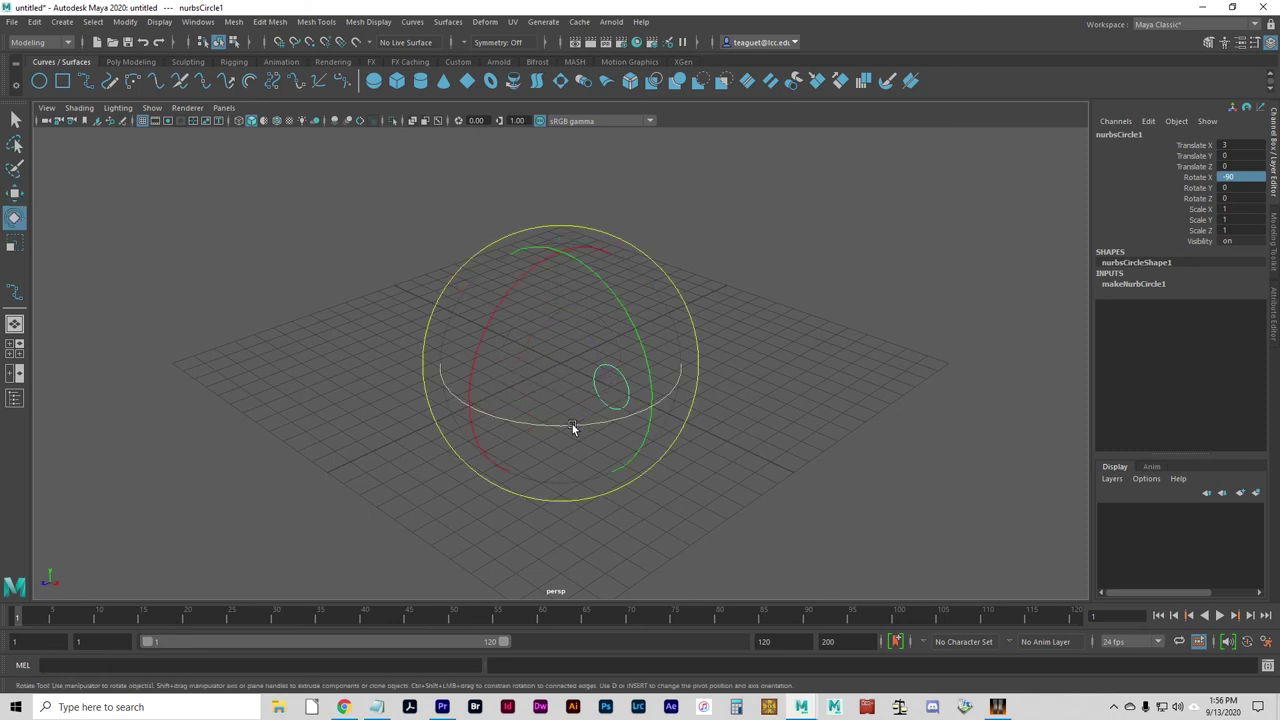
{"action": "left_click_drag", "start_coordinate": [523, 422], "coordinate": [515, 504]}
{"action": "key", "text": "ctrl+z"}
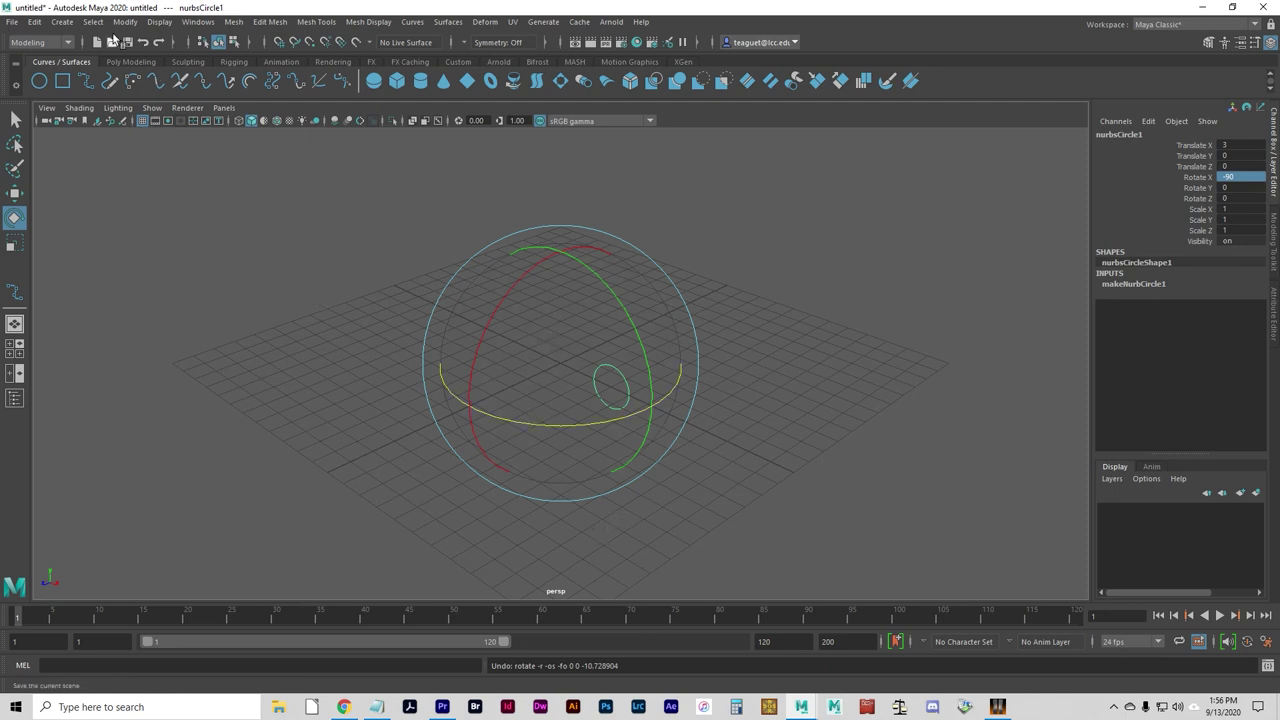
Step: Open the Duplicate Special options and reset them to defaults
{"action": "left_click", "coordinate": [62, 21]}
{"action": "mouse_move", "coordinate": [33, 22]}
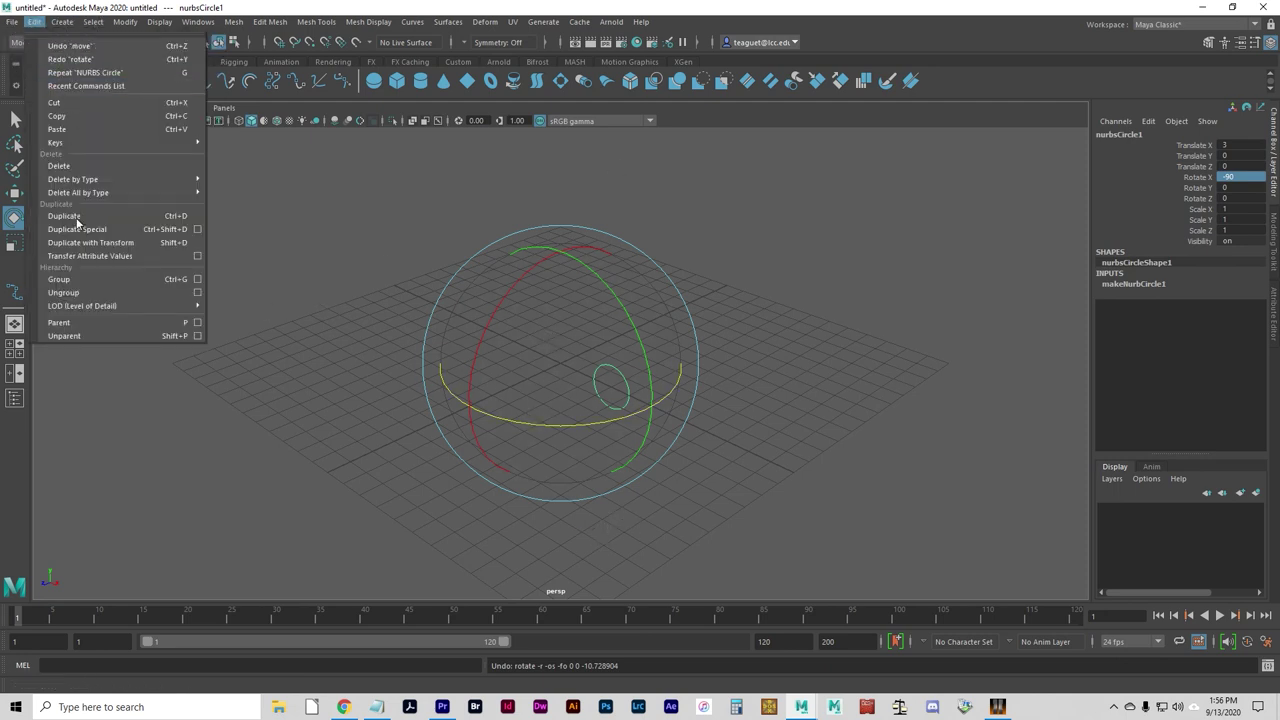
{"action": "left_click", "coordinate": [195, 229]}
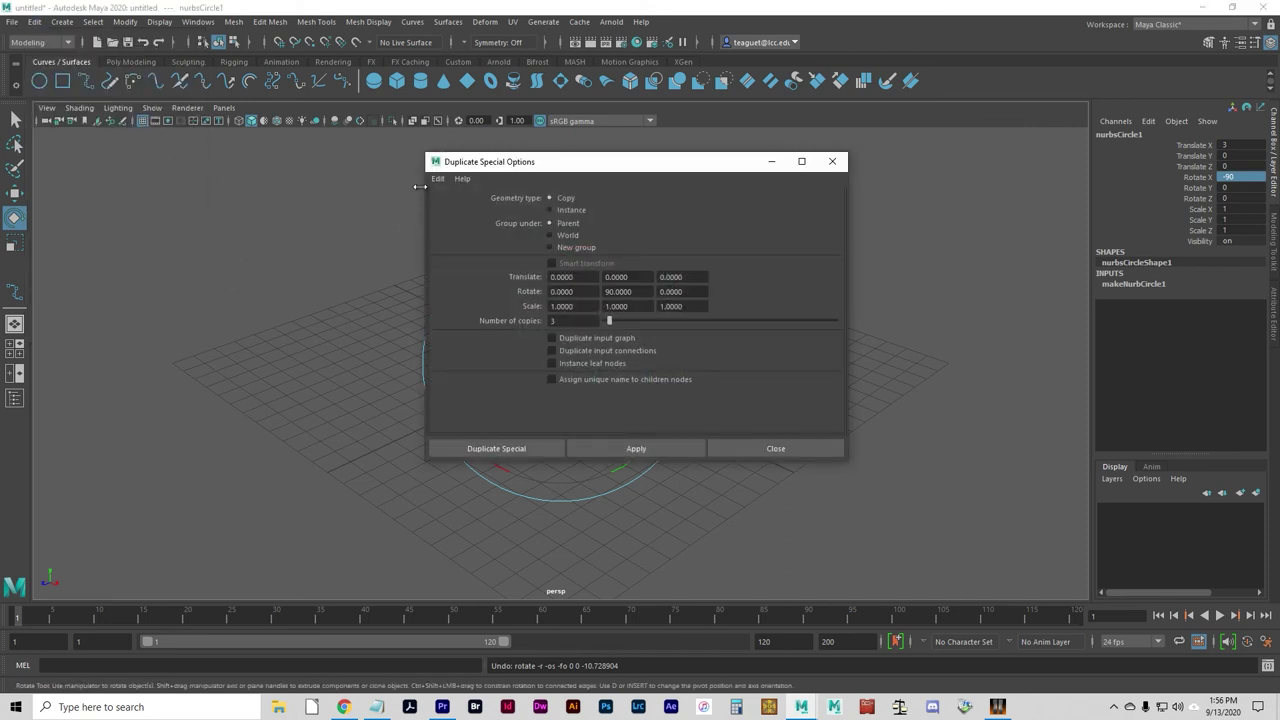
{"action": "left_click", "coordinate": [437, 179]}
{"action": "left_click", "coordinate": [458, 203]}
Step: Duplicate the circle with Translate Y 1, Rotate Y 45 and 10 copies
{"action": "left_click", "coordinate": [648, 277]}
{"action": "double_click", "coordinate": [648, 277]}
{"action": "type", "text": "1"}
{"action": "key", "text": "Tab"}
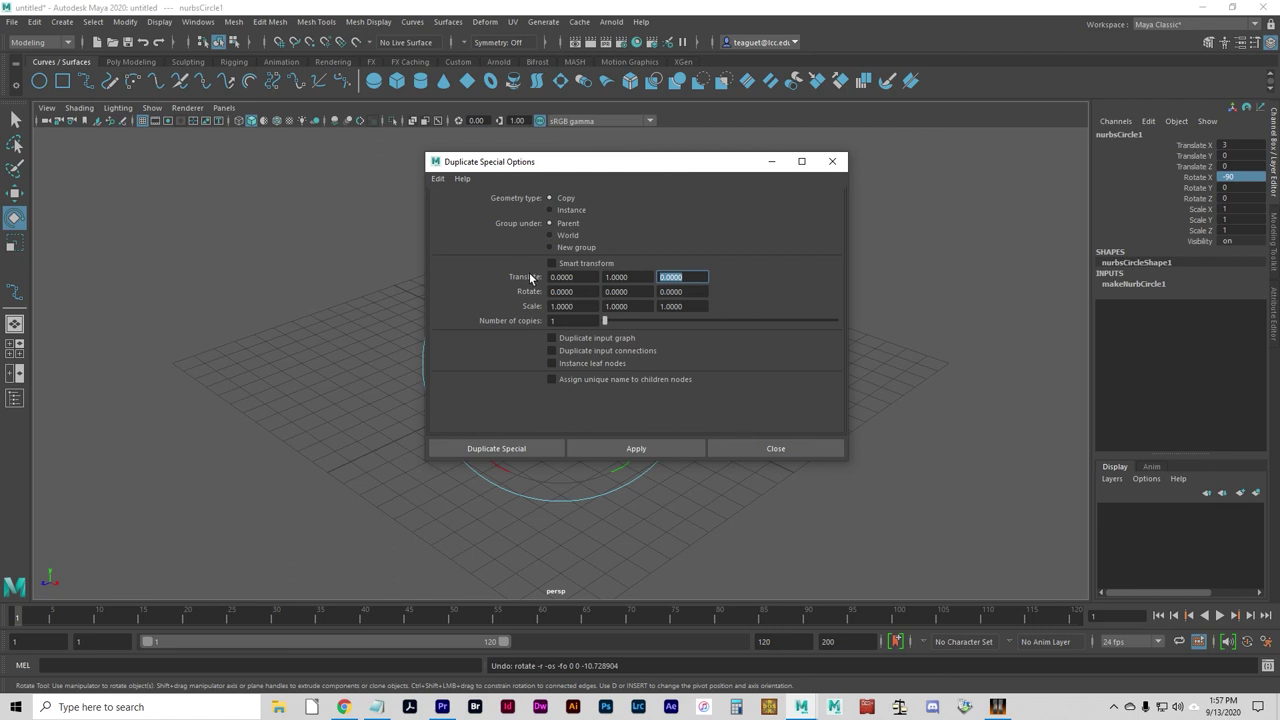
{"action": "left_click", "coordinate": [619, 290]}
{"action": "double_click", "coordinate": [626, 291]}
{"action": "type", "text": "45"}
{"action": "key", "text": "Tab"}
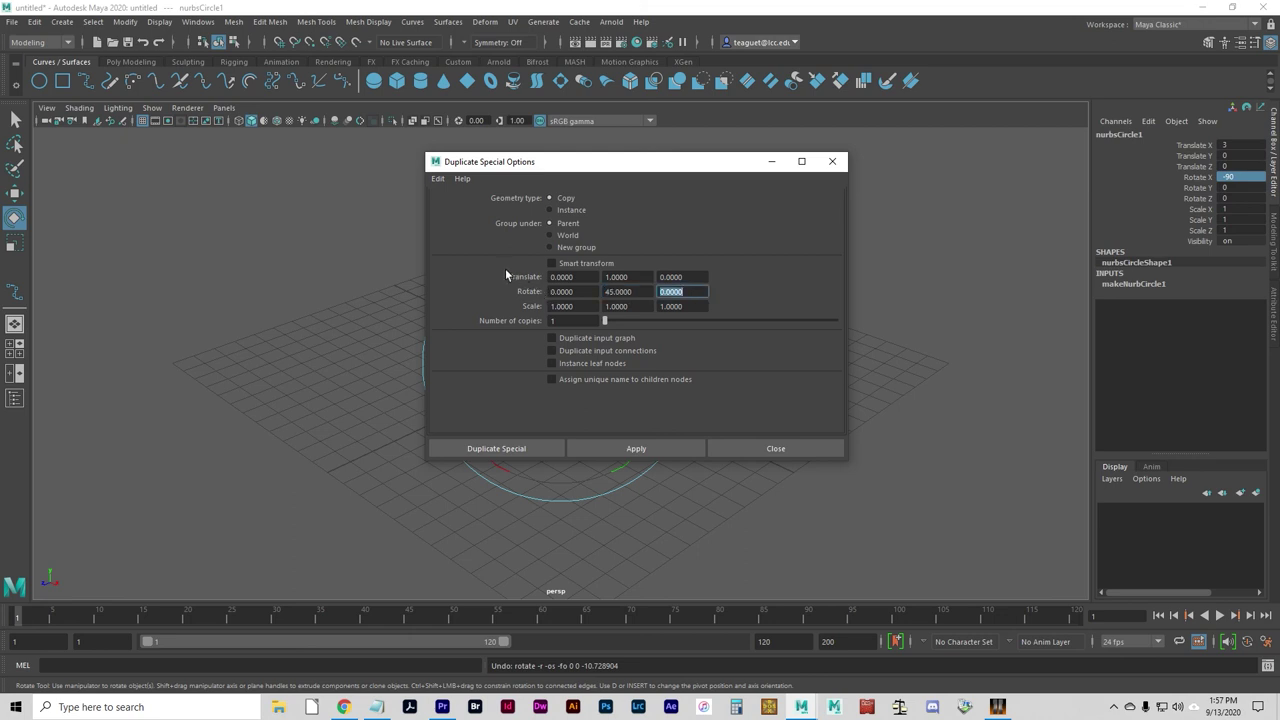
{"action": "double_click", "coordinate": [556, 320]}
{"action": "type", "text": "10"}
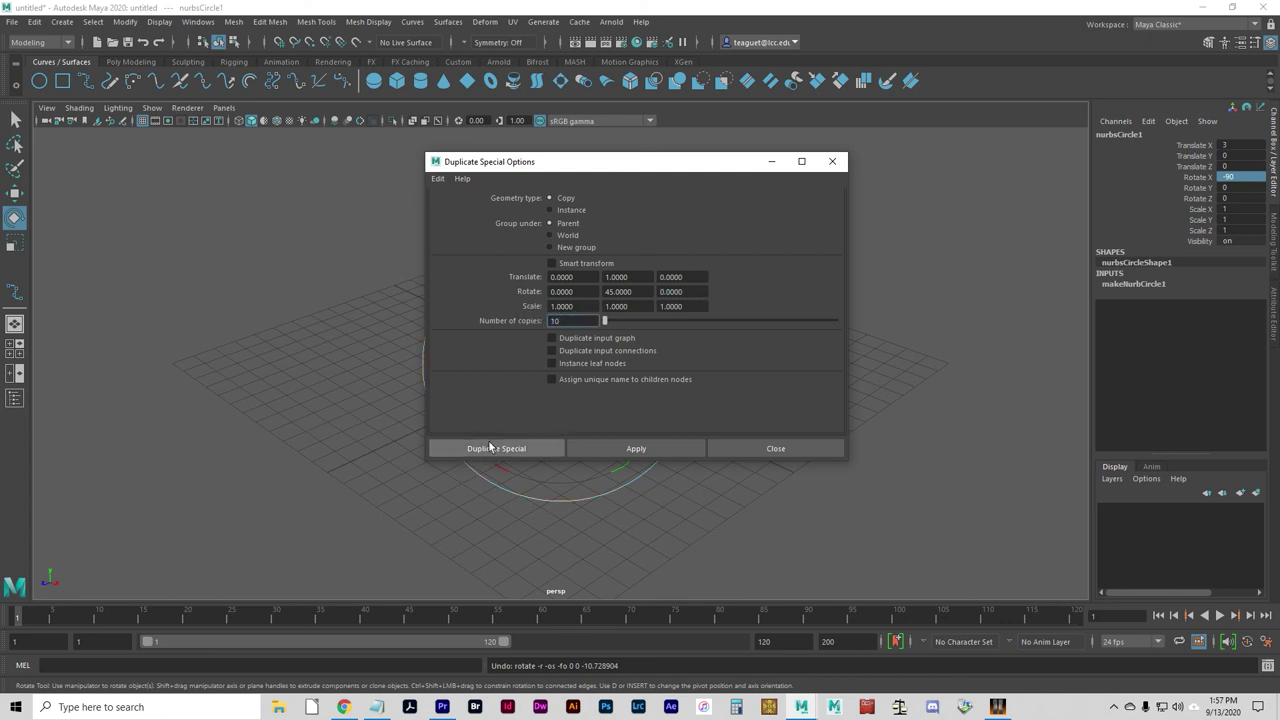
{"action": "left_click", "coordinate": [506, 449]}
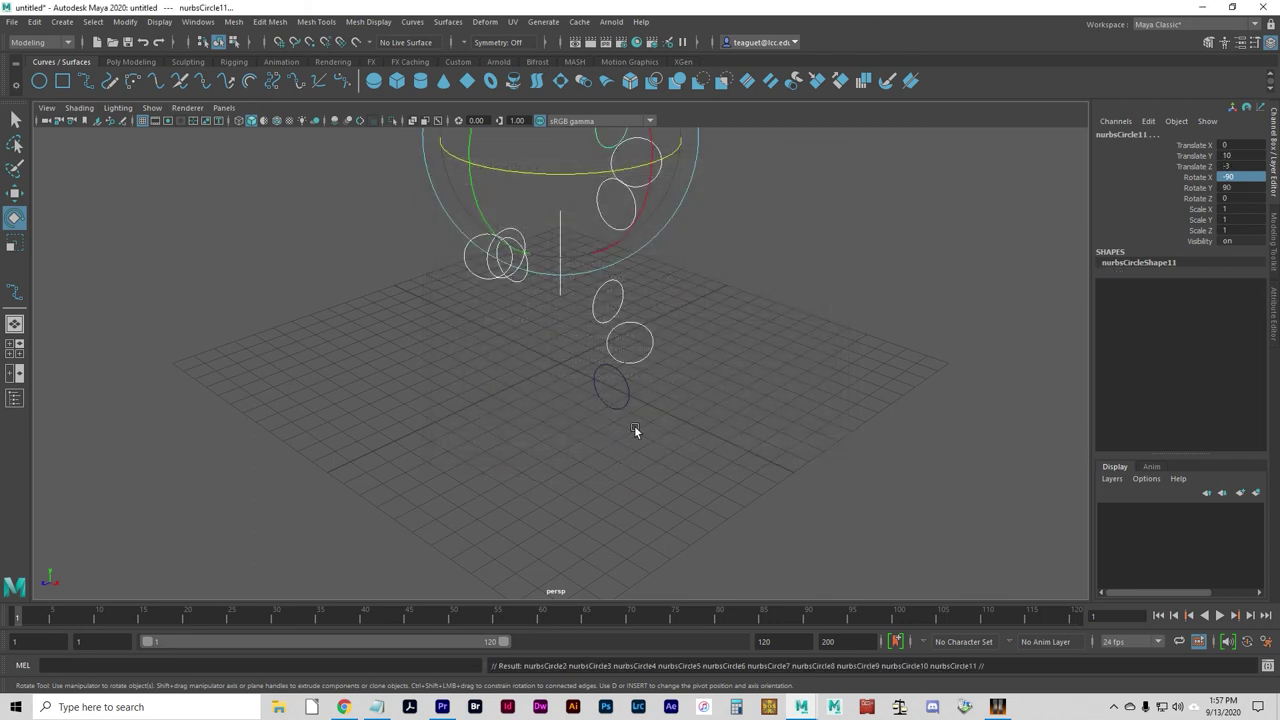
Step: Try lofting a marquee-selected group of circles, inspect it, and undo the loft
{"action": "left_click_drag", "start_coordinate": [707, 298], "coordinate": [654, 457], "text": "alt"}
{"action": "left_click", "coordinate": [656, 527]}
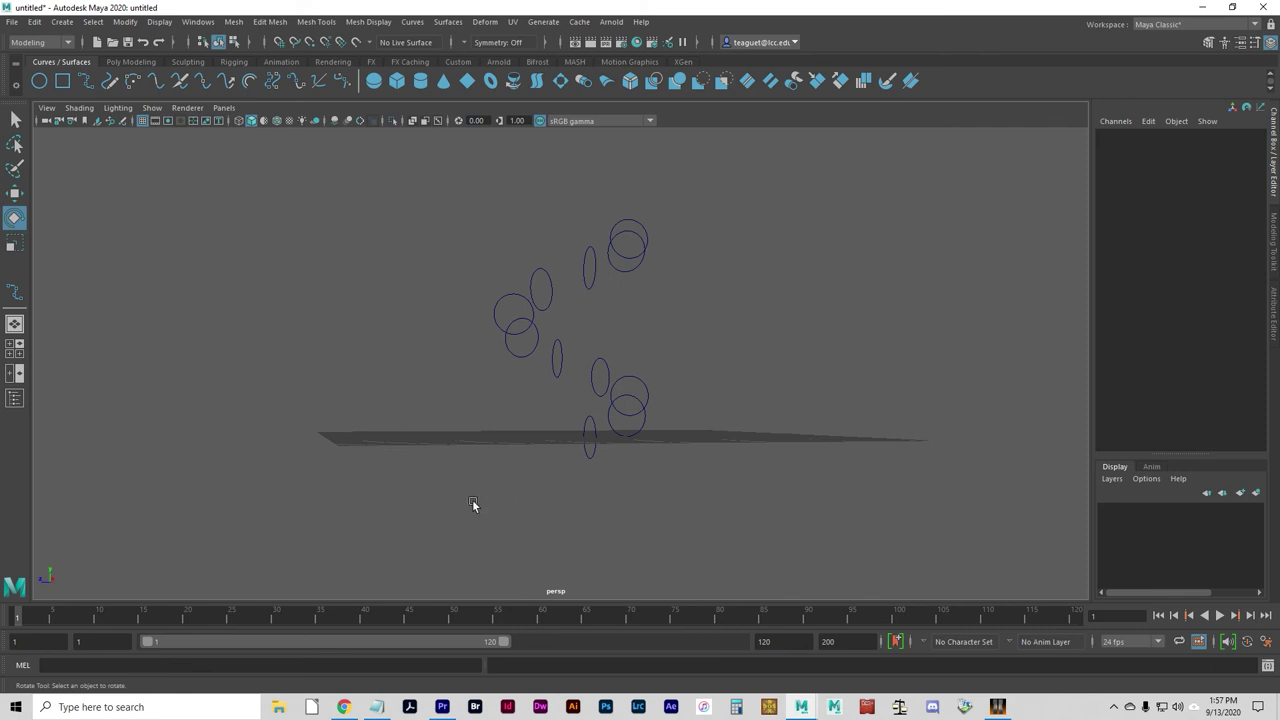
{"action": "left_click_drag", "start_coordinate": [436, 506], "coordinate": [762, 207]}
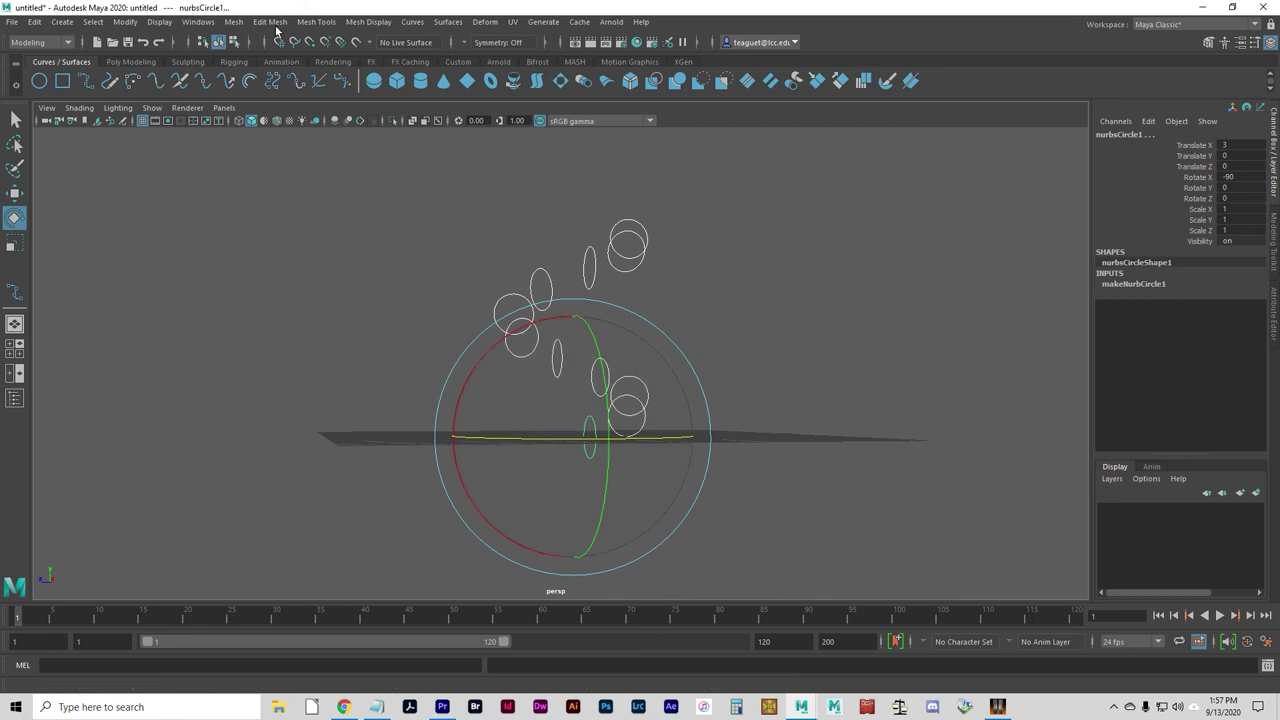
{"action": "left_click", "coordinate": [457, 23]}
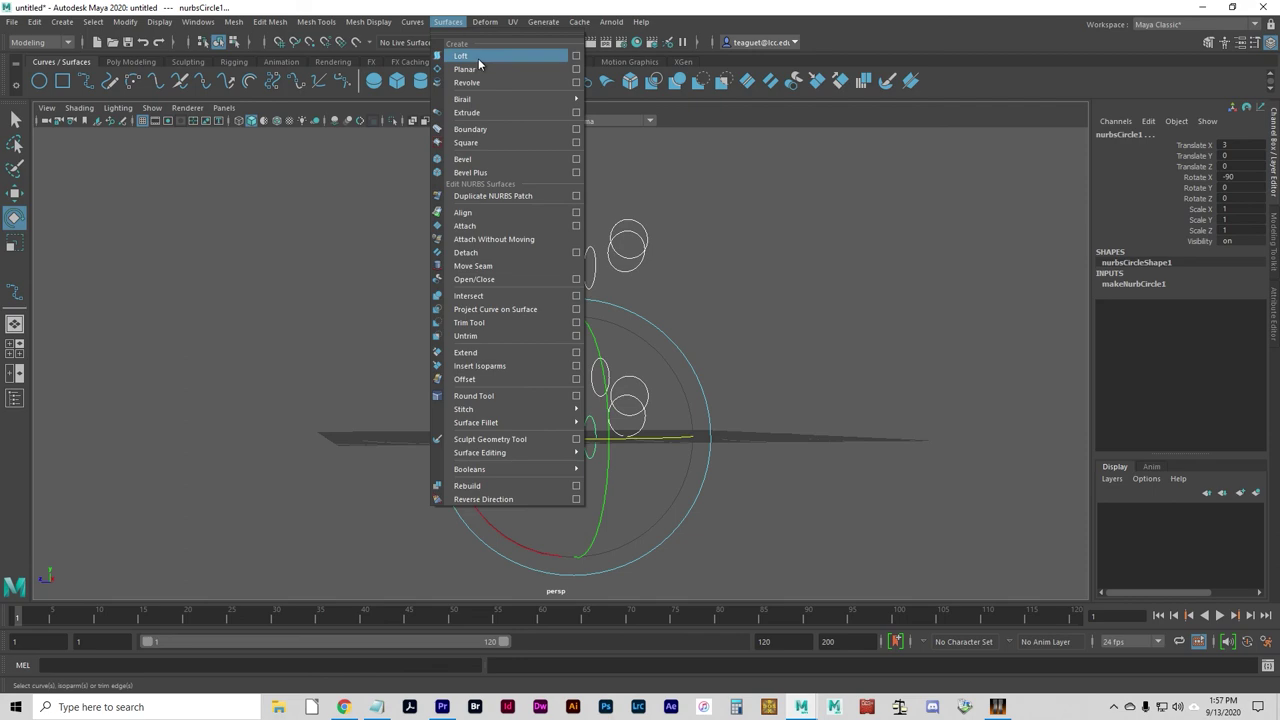
{"action": "left_click", "coordinate": [478, 58]}
{"action": "left_click_drag", "start_coordinate": [646, 315], "coordinate": [665, 537], "text": "alt"}
{"action": "key", "text": "ctrl+z"}
Step: Select all eleven circles one at a time from bottom to top
{"action": "left_click", "coordinate": [700, 545]}
{"action": "key", "text": "q"}
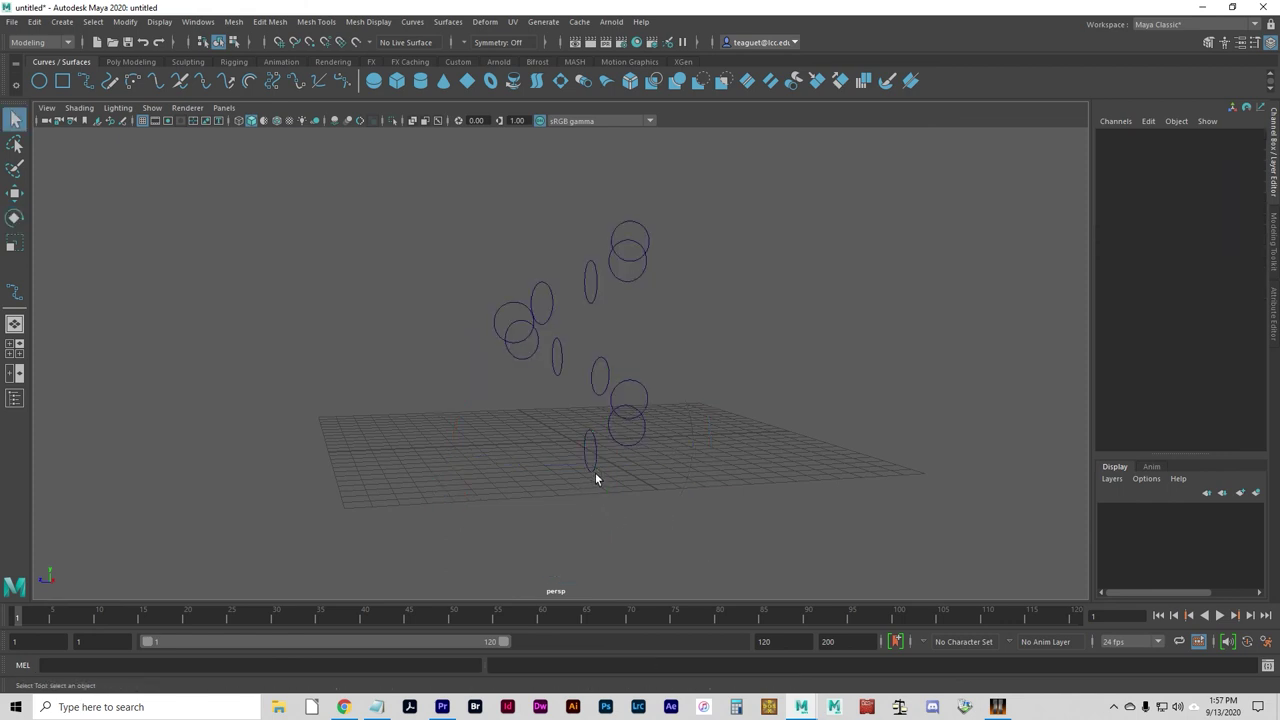
{"action": "left_click", "coordinate": [595, 471]}
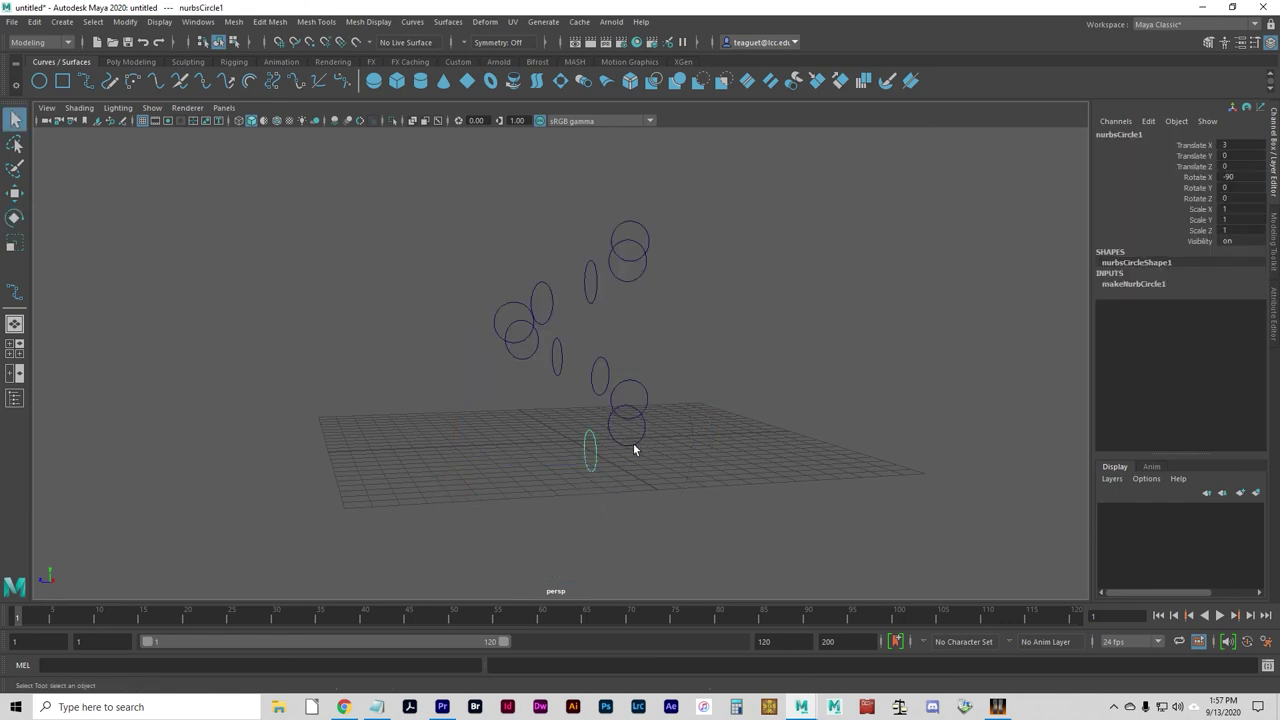
{"action": "left_click", "coordinate": [633, 444]}
{"action": "left_click", "coordinate": [646, 394], "text": "shift"}
{"action": "left_click", "coordinate": [607, 379], "text": "shift"}
{"action": "left_click", "coordinate": [552, 362], "text": "shift"}
{"action": "left_click", "coordinate": [505, 349], "text": "shift"}
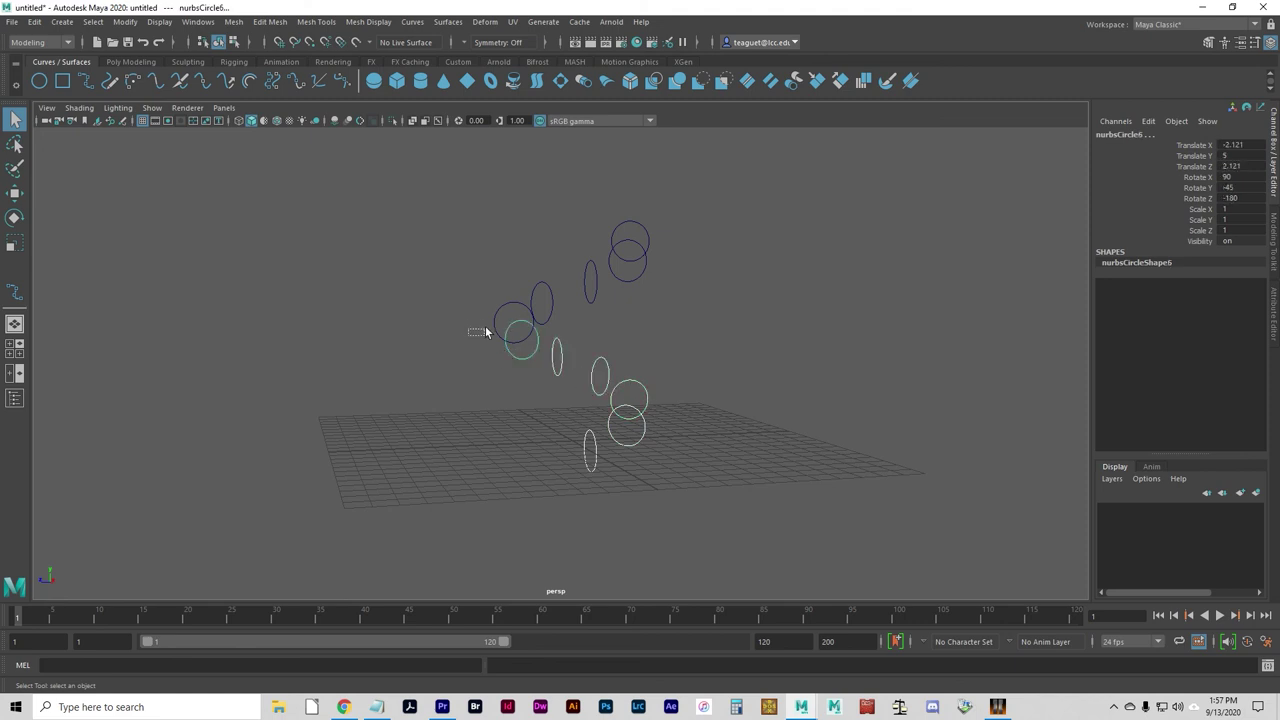
{"action": "left_click", "coordinate": [496, 320], "text": "shift"}
{"action": "left_click", "coordinate": [545, 298], "text": "shift"}
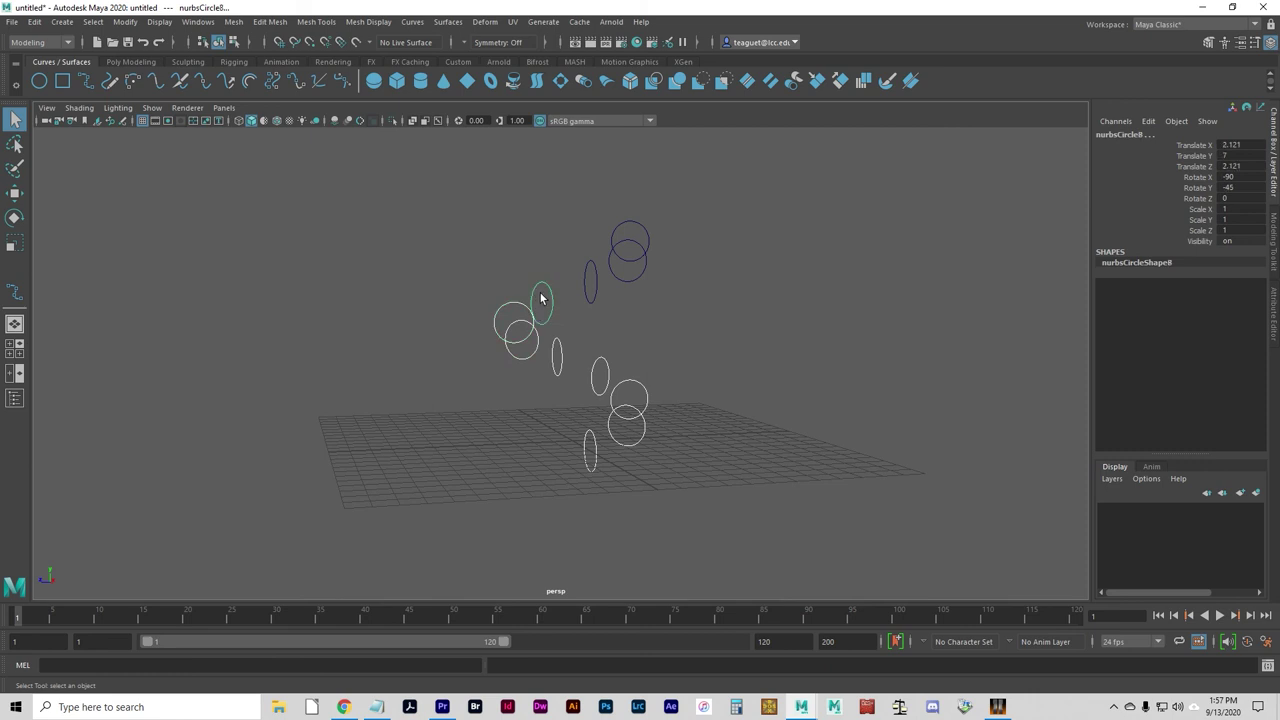
{"action": "left_click", "coordinate": [601, 299], "text": "shift"}
{"action": "left_click", "coordinate": [629, 284], "text": "shift"}
{"action": "left_click_drag", "start_coordinate": [614, 222], "coordinate": [614, 223], "text": "shift"}
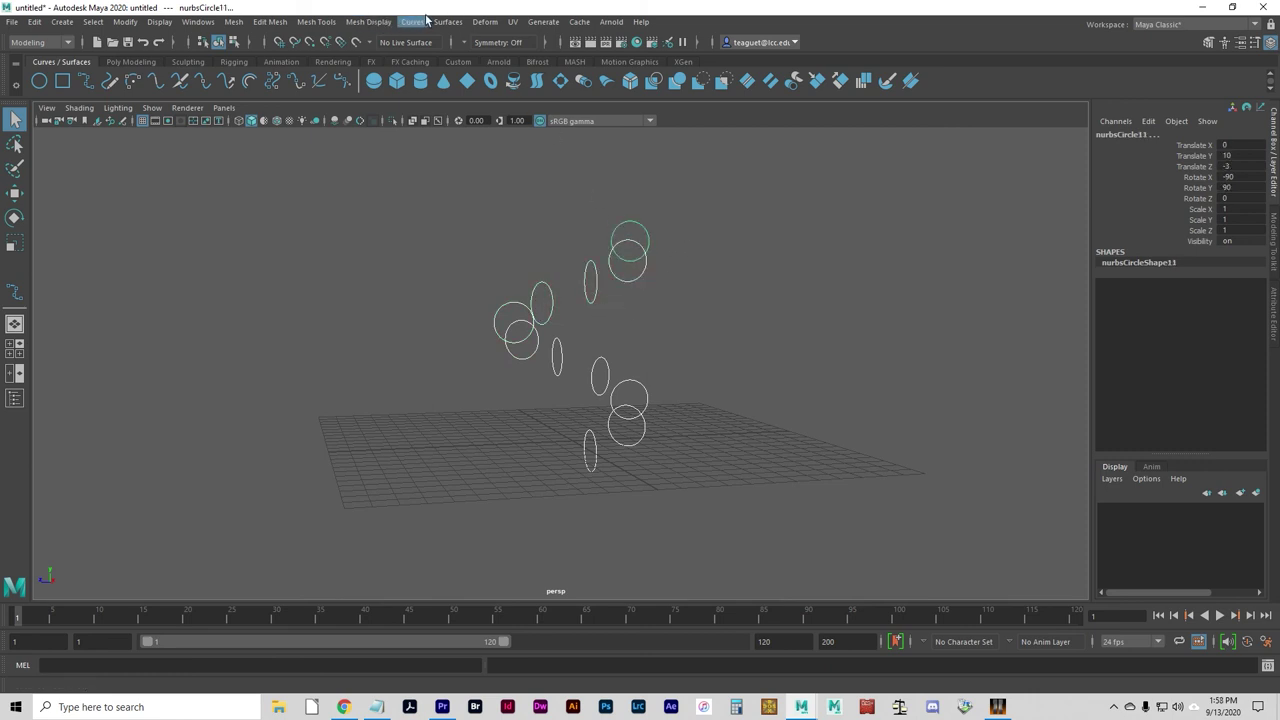
Step: Loft the selected circles into the spiralling tube loftedSurface1 and orbit to check it
{"action": "left_click", "coordinate": [446, 22]}
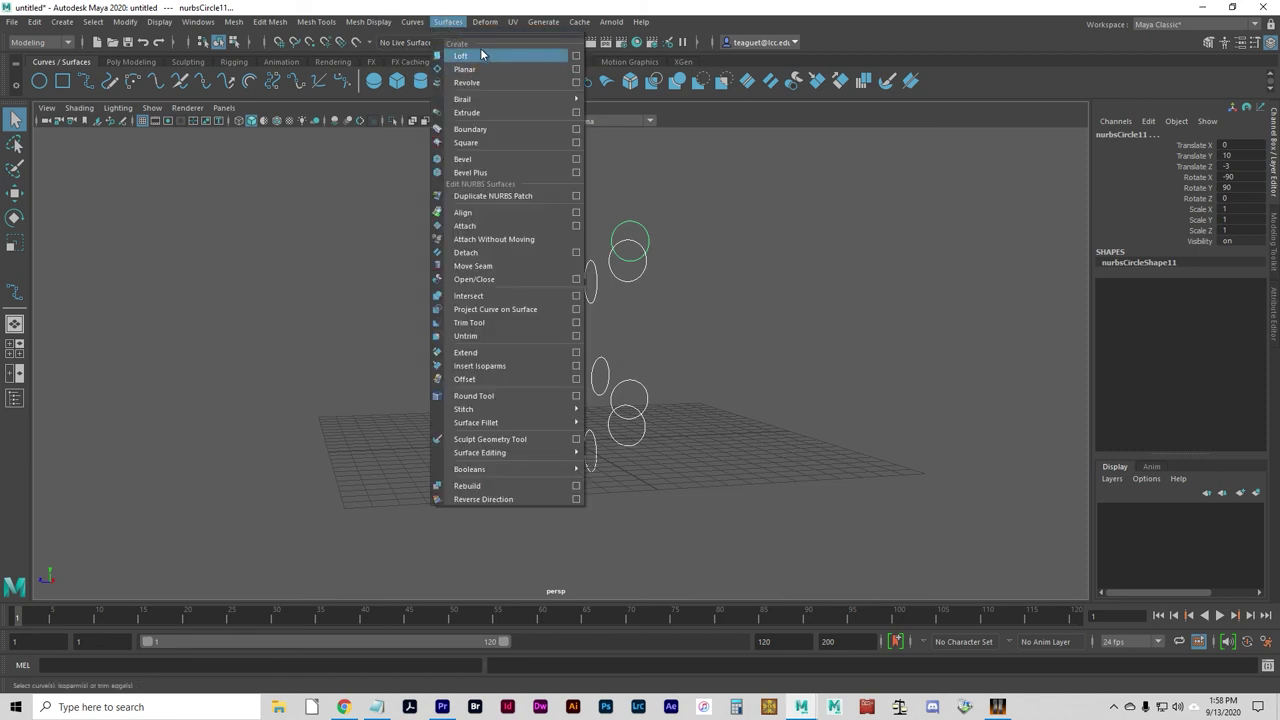
{"action": "left_click", "coordinate": [464, 55]}
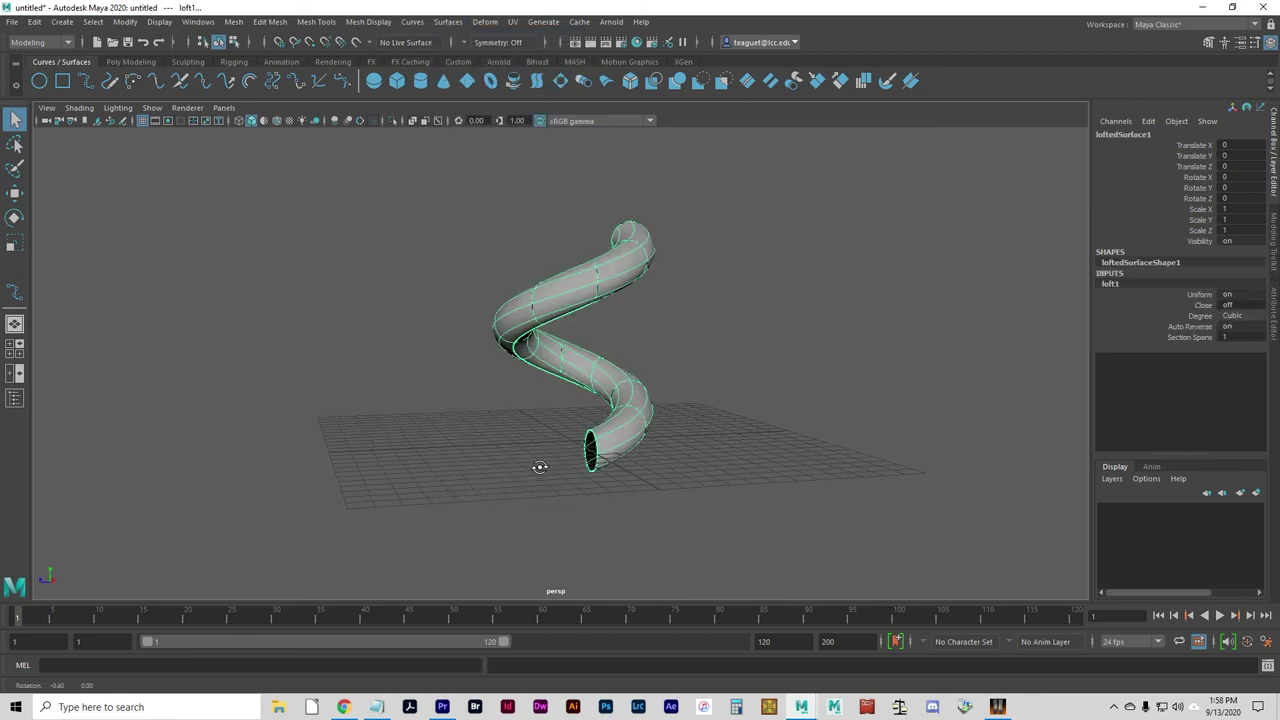
{"action": "left_click_drag", "start_coordinate": [543, 464], "coordinate": [663, 489], "text": "alt"}
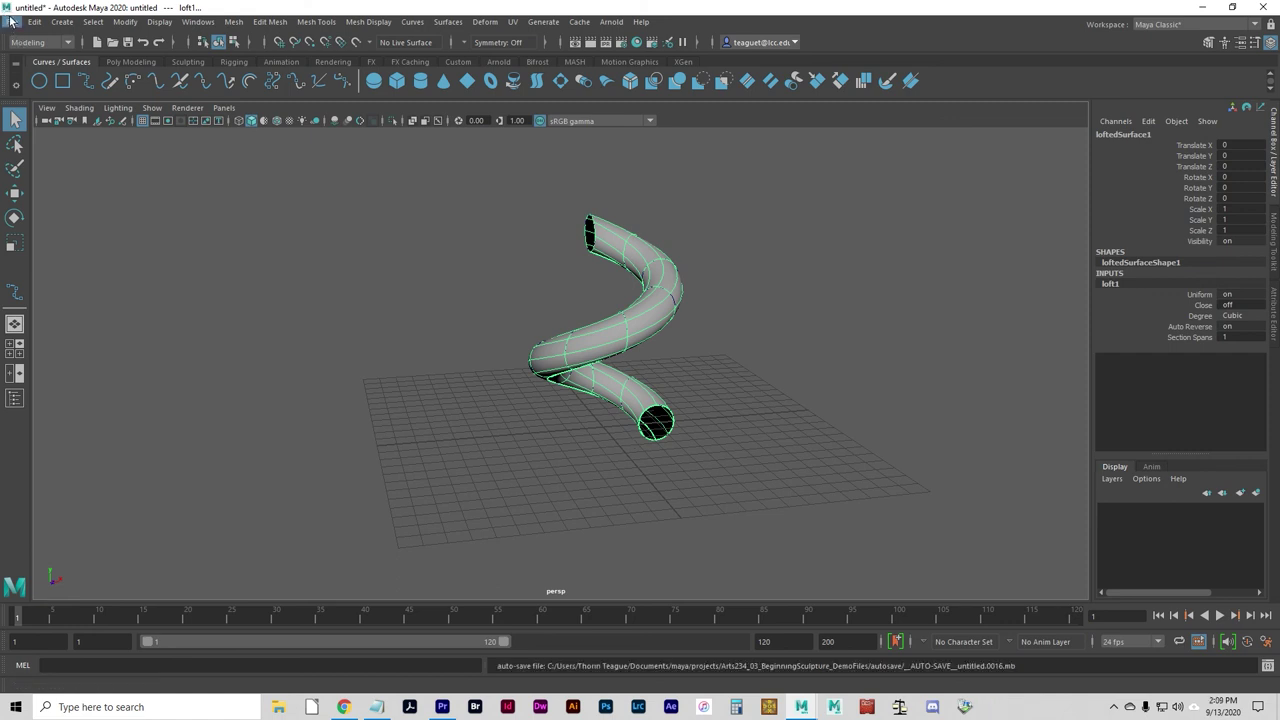
{"action": "left_click", "coordinate": [11, 21]}
Step: Open slipper.ma, discarding the untitled scene's unsaved changes
{"action": "left_click", "coordinate": [35, 56]}
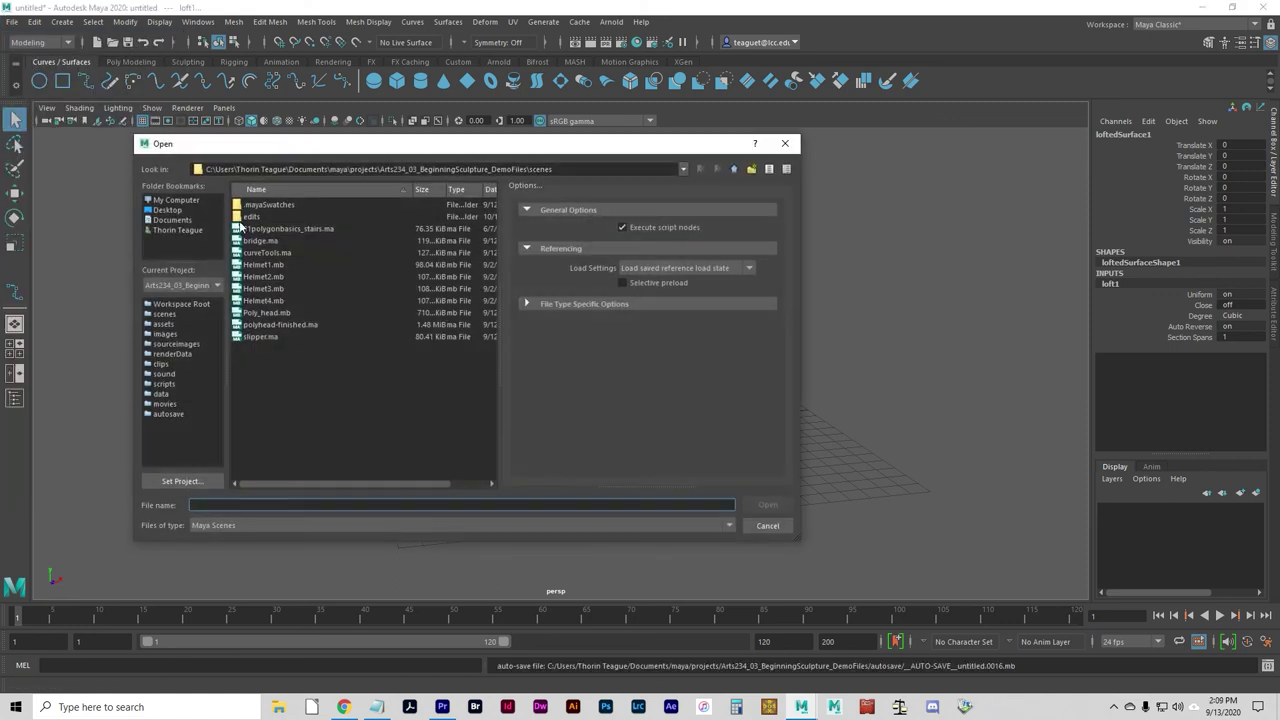
{"action": "left_click", "coordinate": [263, 338]}
{"action": "left_click", "coordinate": [768, 504]}
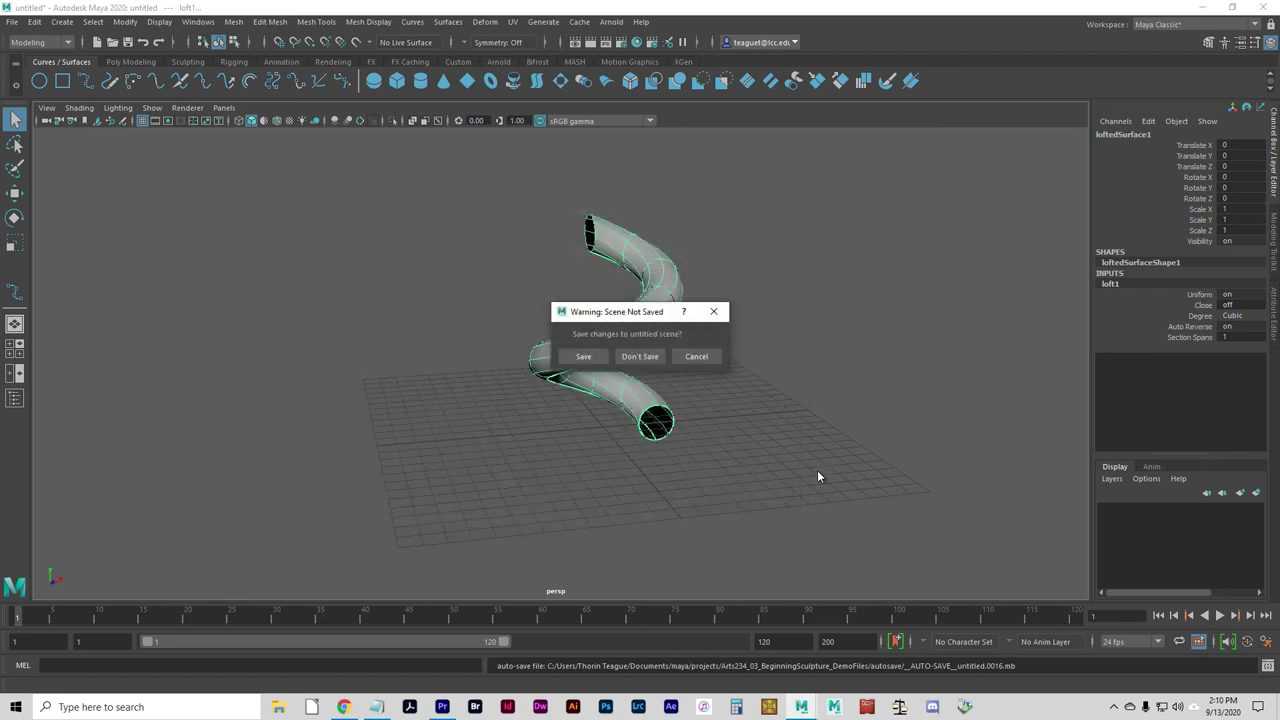
{"action": "left_click", "coordinate": [645, 358]}
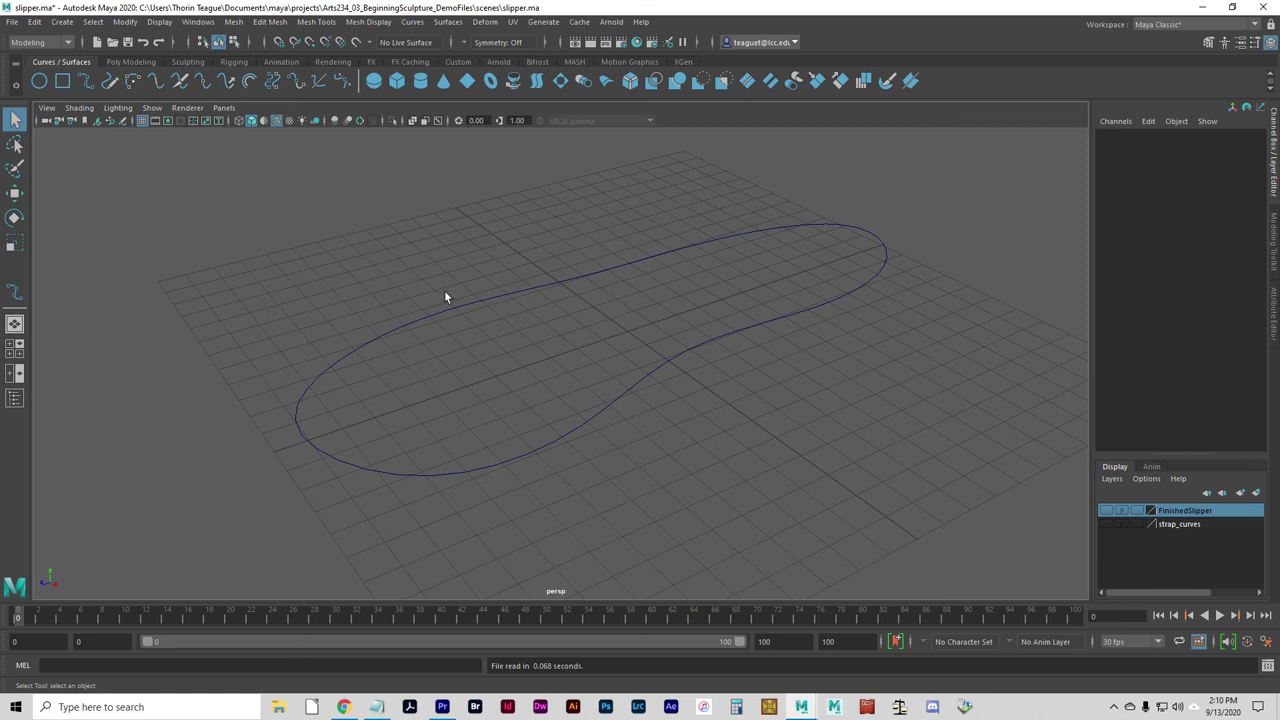
Step: Select the upper and lower slipper outline curves and loft them into loftedSurface1
{"action": "left_click", "coordinate": [500, 293]}
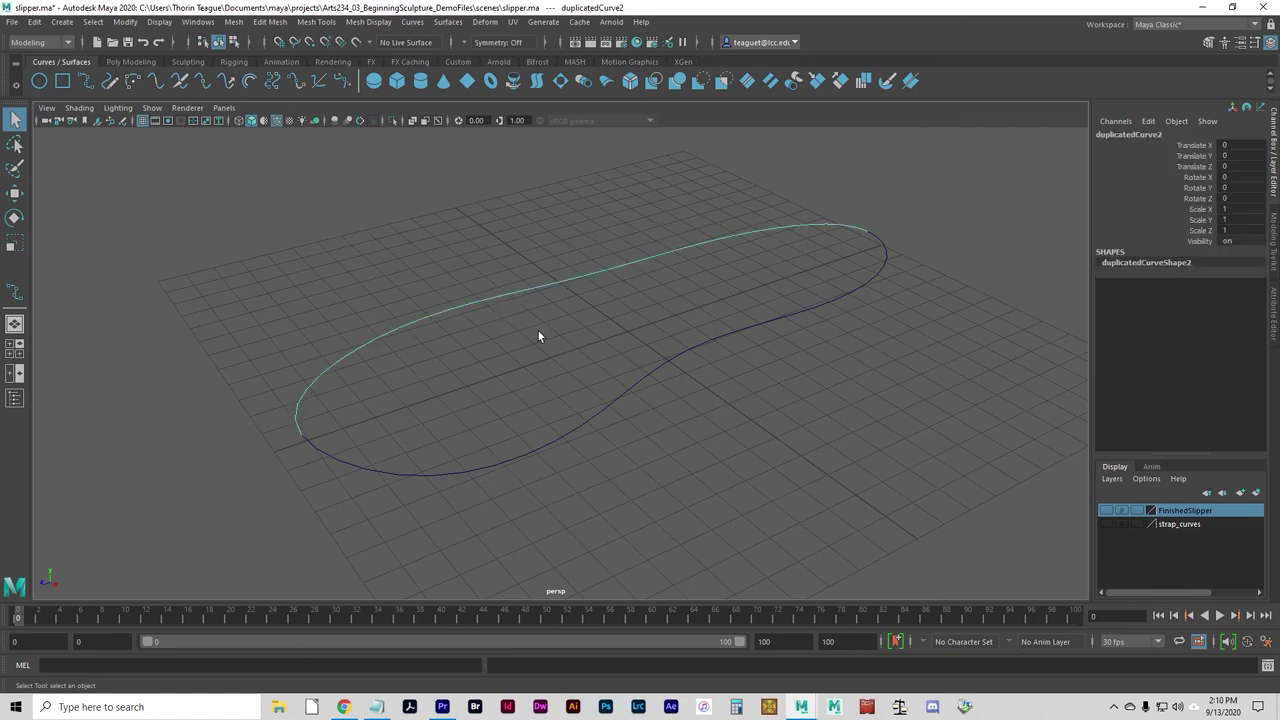
{"action": "left_click", "coordinate": [610, 405], "text": "shift"}
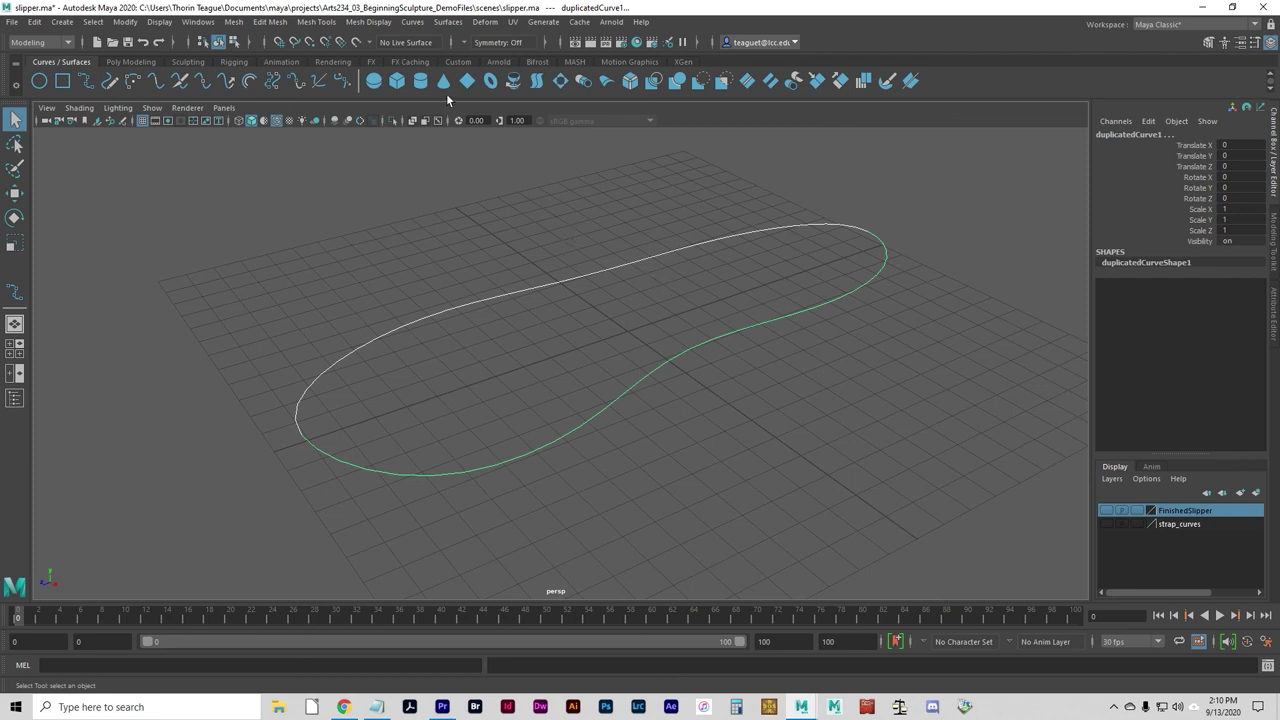
{"action": "left_click", "coordinate": [446, 22]}
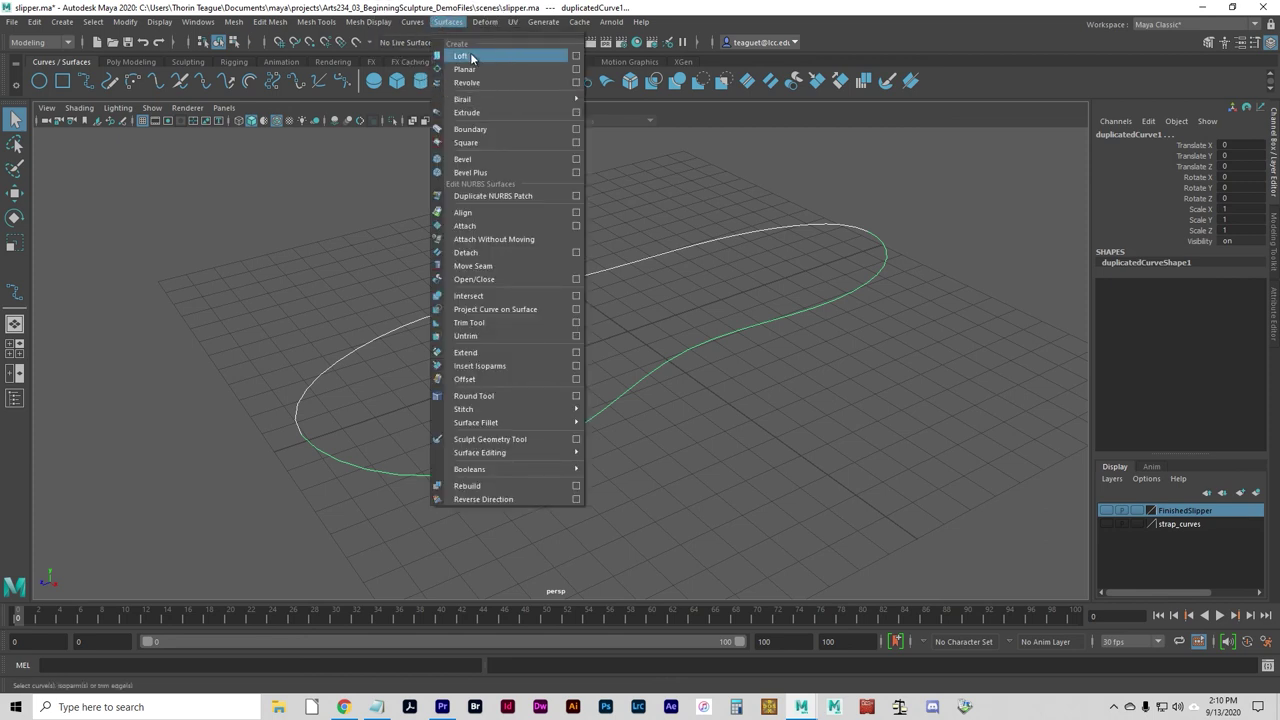
{"action": "left_click", "coordinate": [466, 56]}
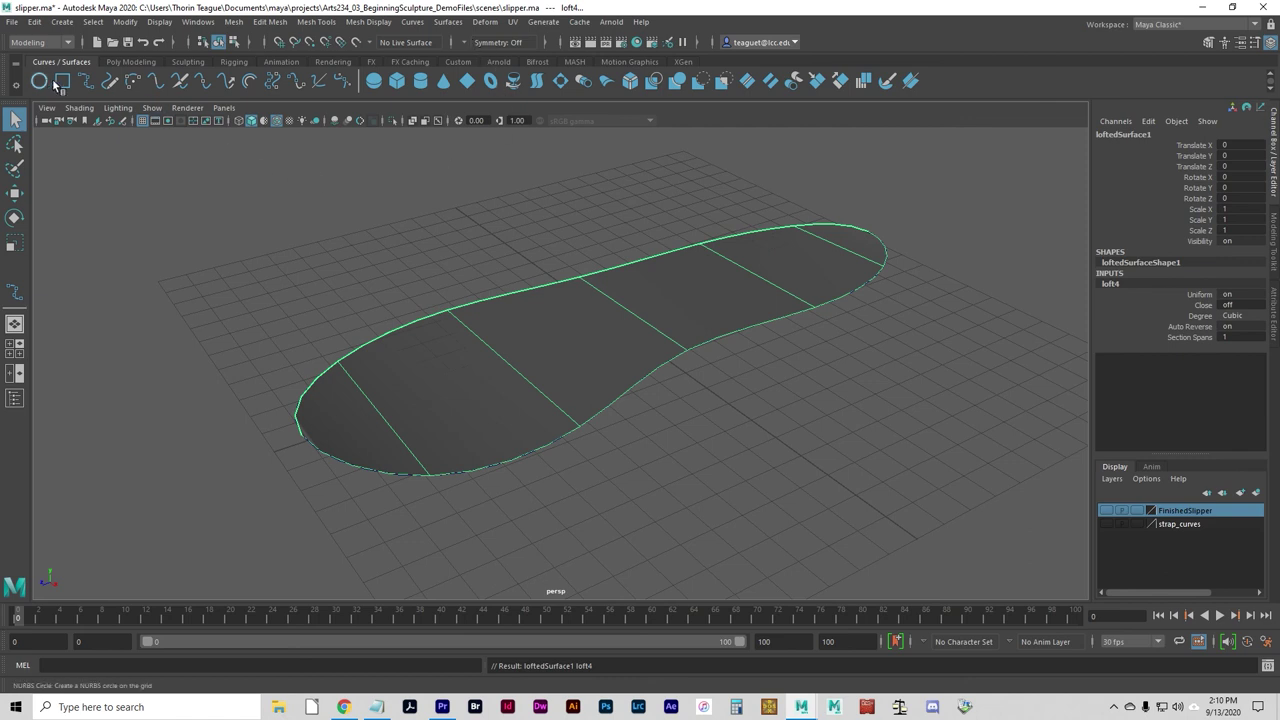
Step: In the Outliner, delete duplicatedCurve1 and duplicatedCurve2, leaving curve1, curve2 and loftedSurface1
{"action": "left_click", "coordinate": [206, 22]}
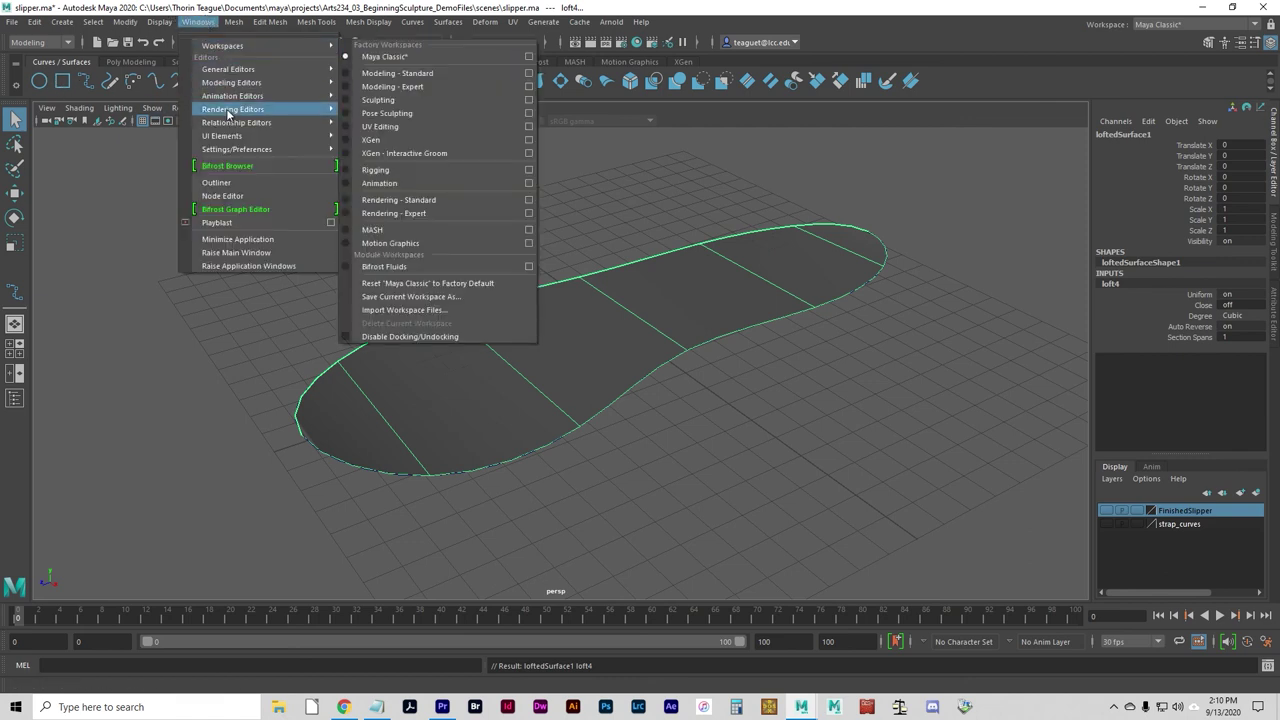
{"action": "left_click", "coordinate": [238, 169]}
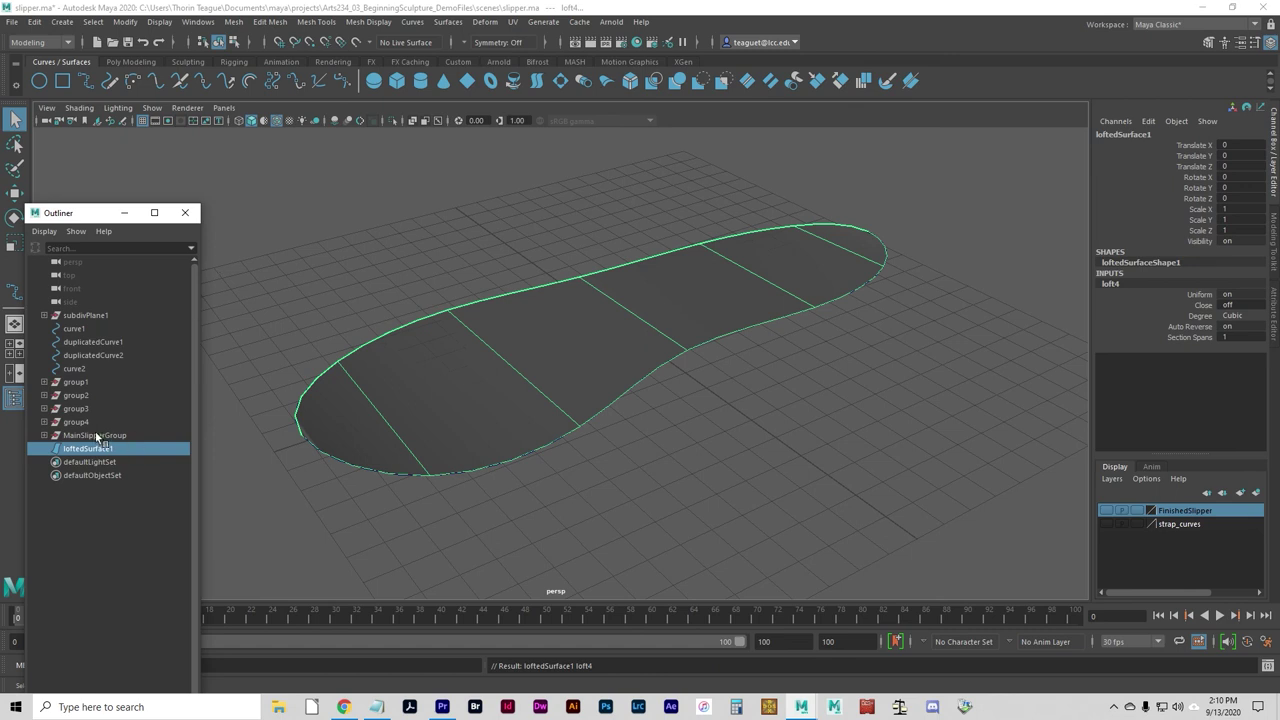
{"action": "left_click", "coordinate": [81, 330]}
{"action": "left_click", "coordinate": [96, 356]}
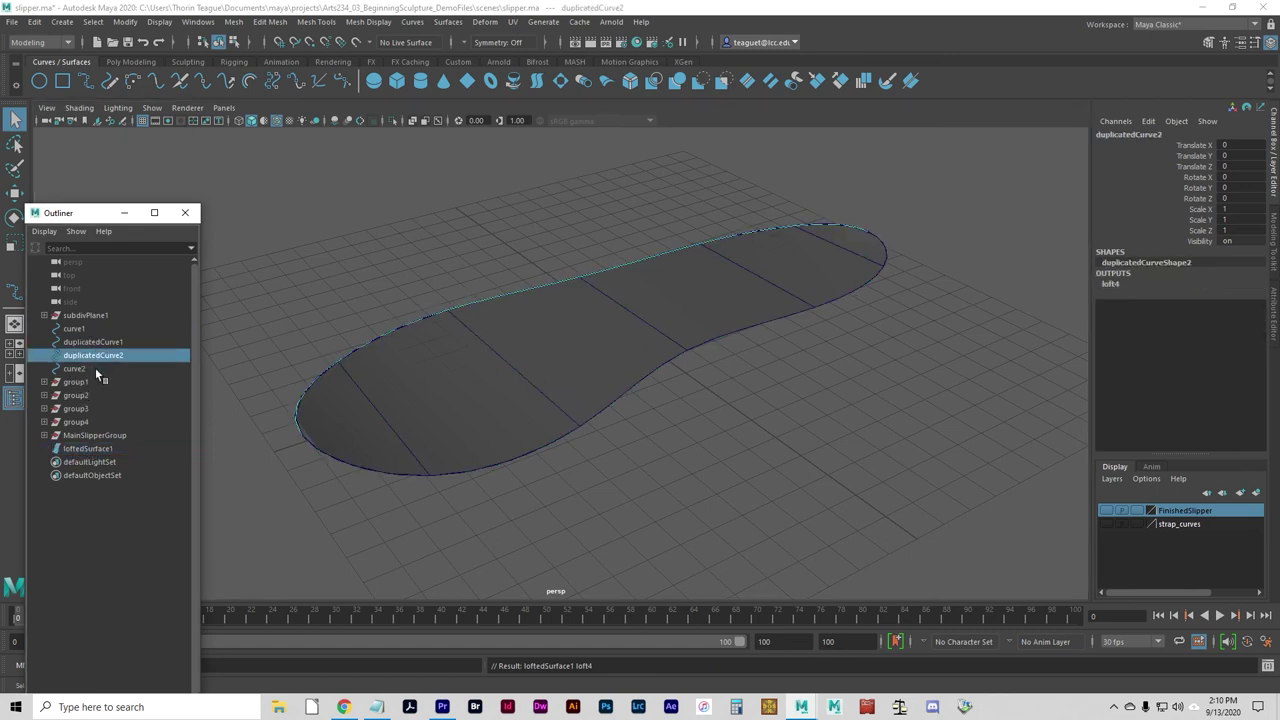
{"action": "left_click", "coordinate": [105, 343]}
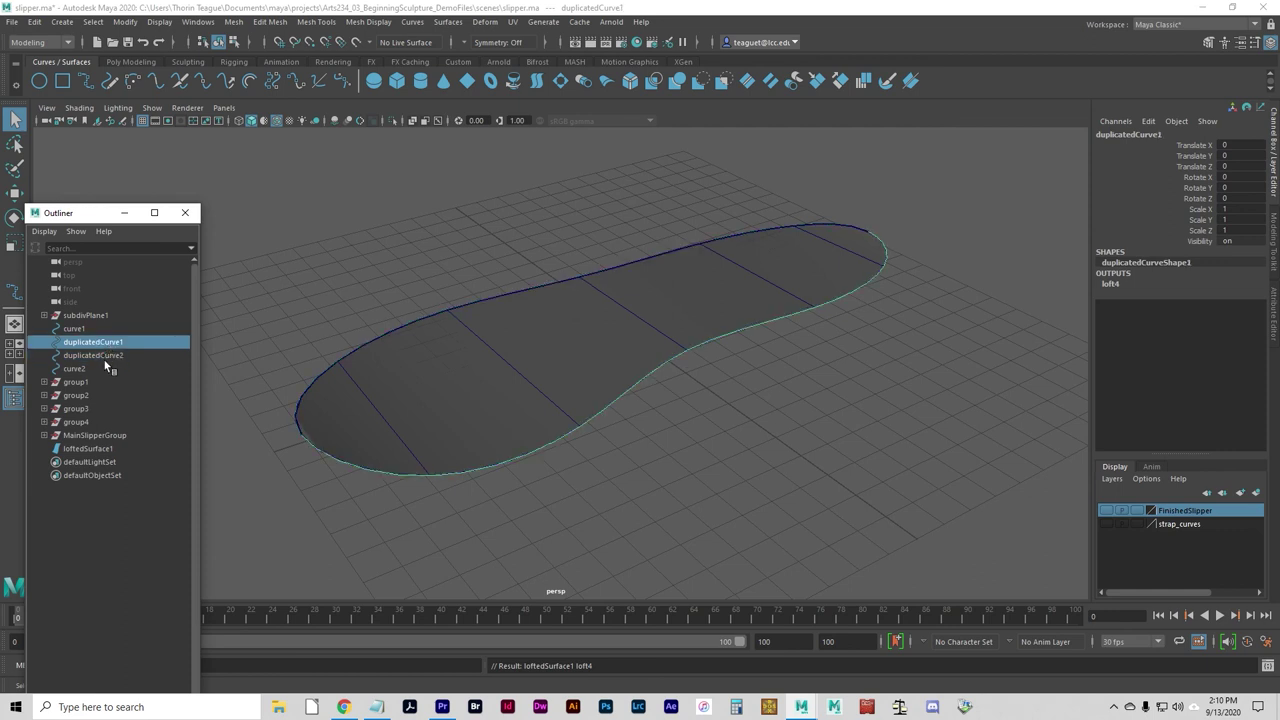
{"action": "key", "text": "Delete"}
{"action": "left_click", "coordinate": [110, 342]}
{"action": "key", "text": "Delete"}
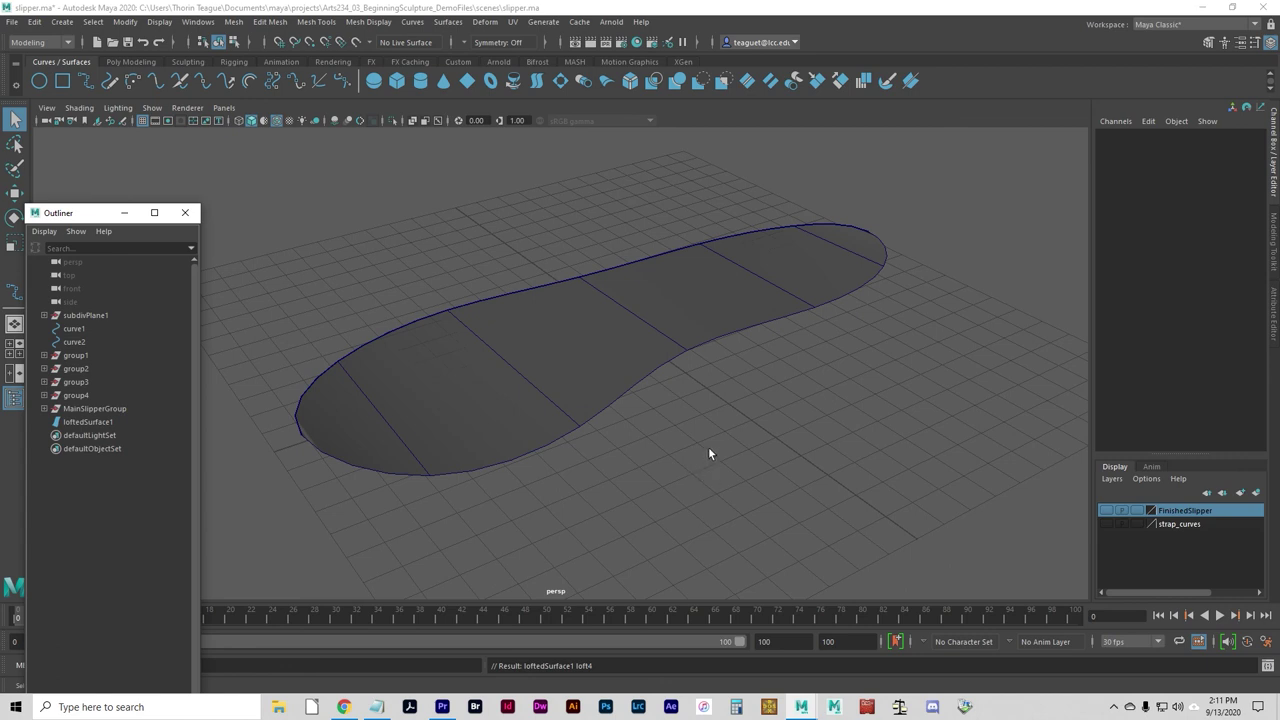
{"action": "left_click", "coordinate": [773, 399]}
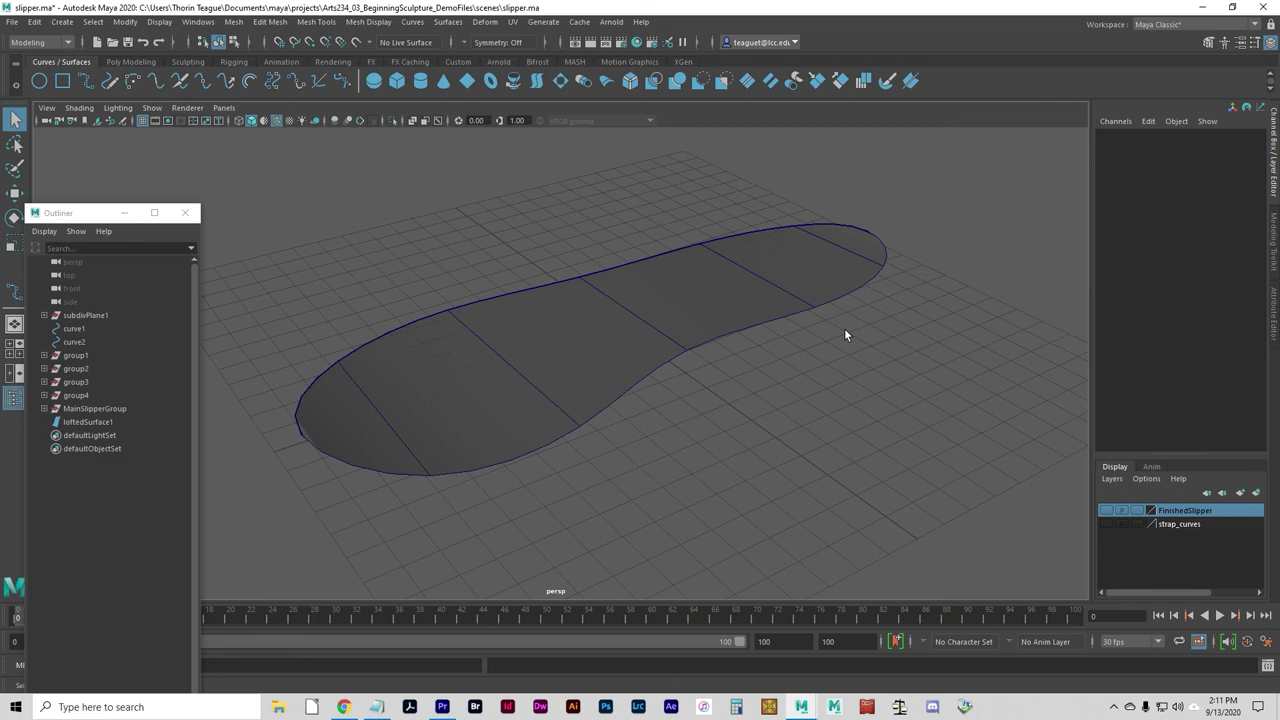
Step: Rename the lofted sole surface to slippertop and select its outer edge isoparm
{"action": "left_click", "coordinate": [542, 389]}
{"action": "double_click", "coordinate": [1137, 134]}
{"action": "type", "text": "slippertop"}
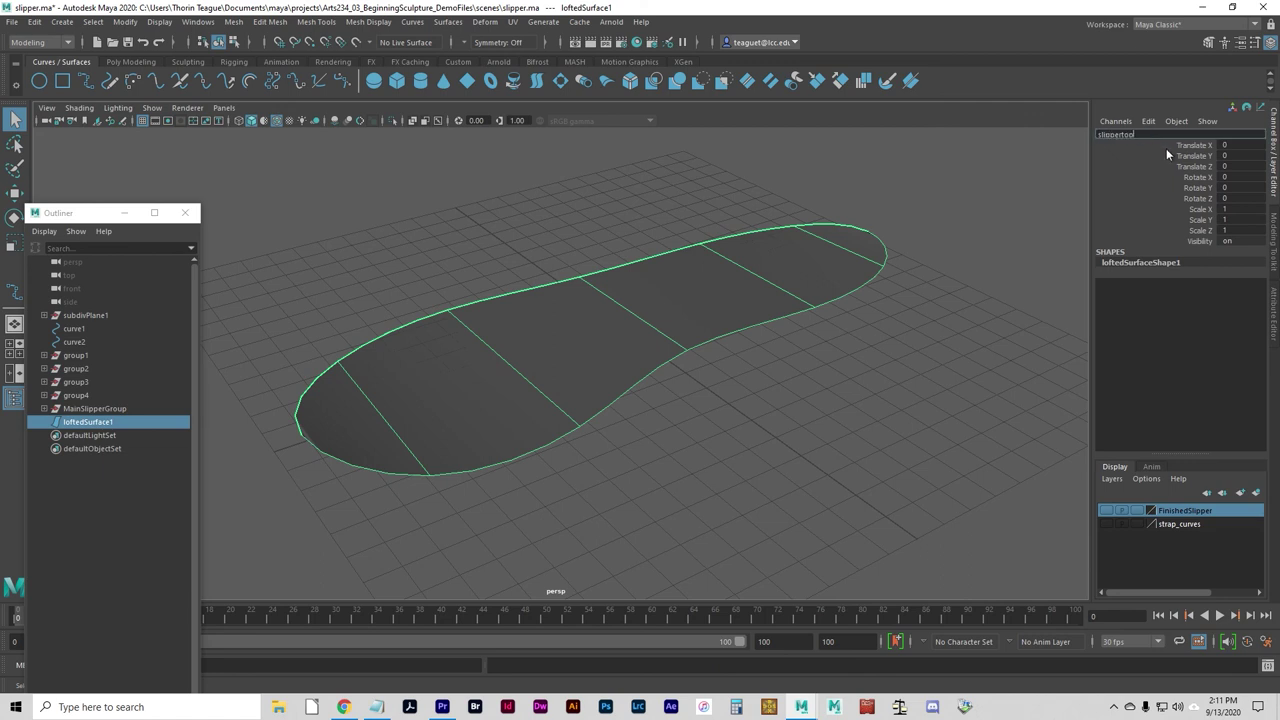
{"action": "key", "text": "Return"}
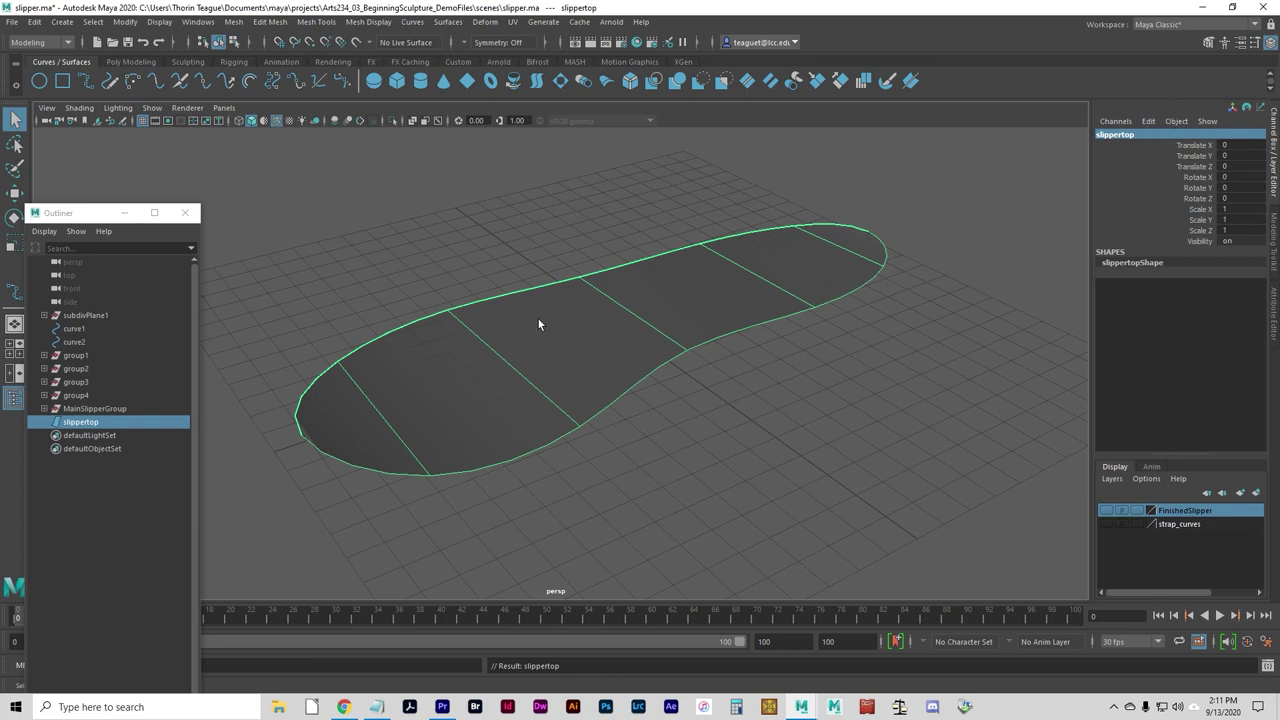
{"action": "right_click_drag", "start_coordinate": [552, 365], "coordinate": [553, 339]}
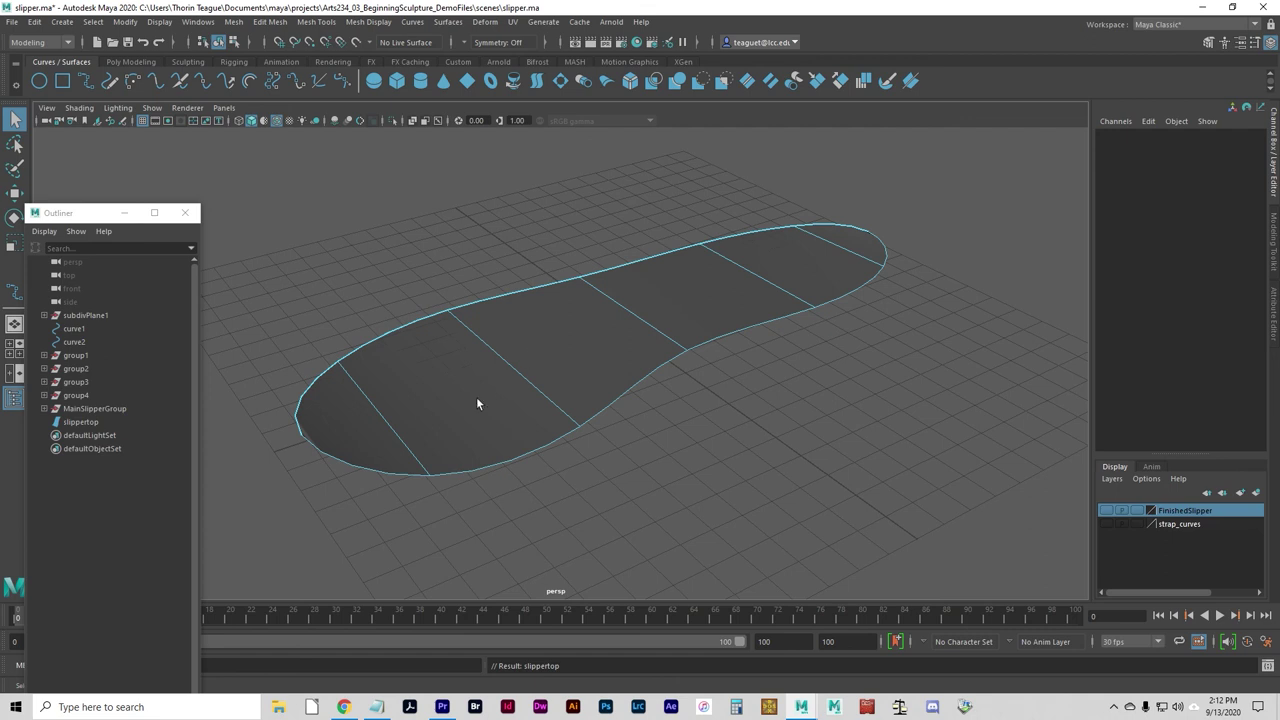
{"action": "left_click", "coordinate": [398, 330]}
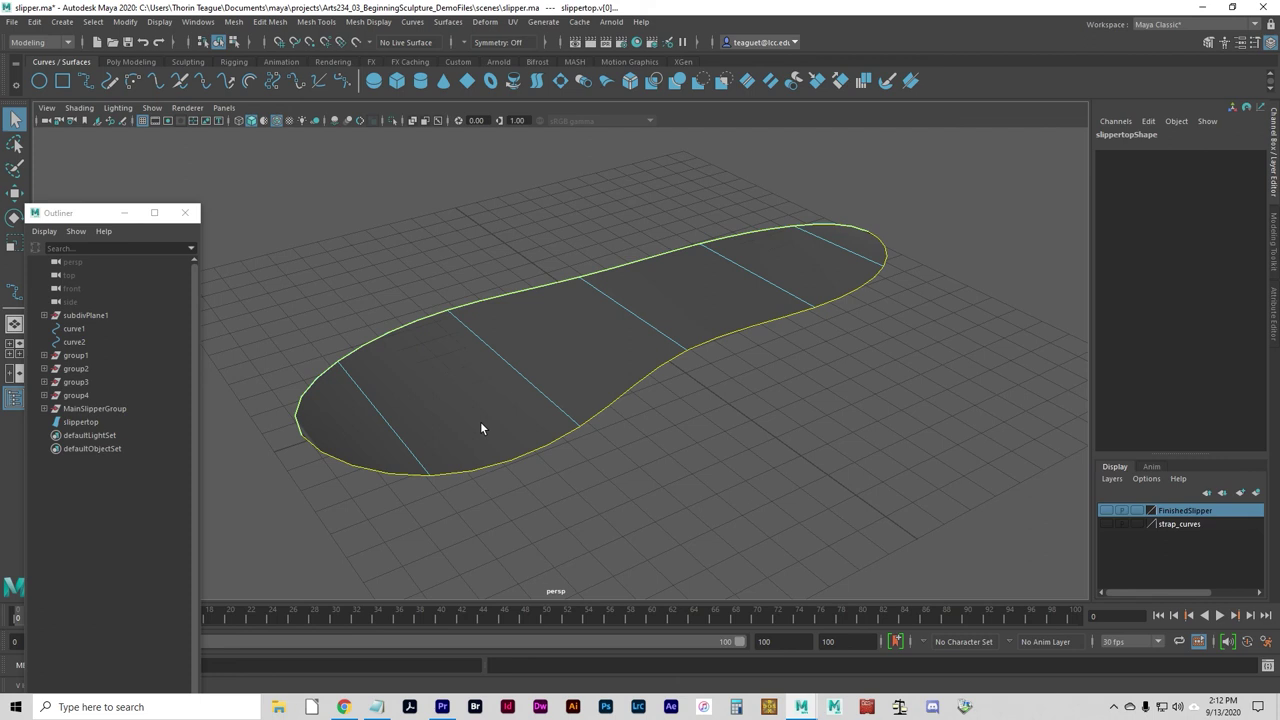
Step: Make the strap_curves layer visible as template (T) guides and close the Outliner
{"action": "left_click", "coordinate": [1108, 523]}
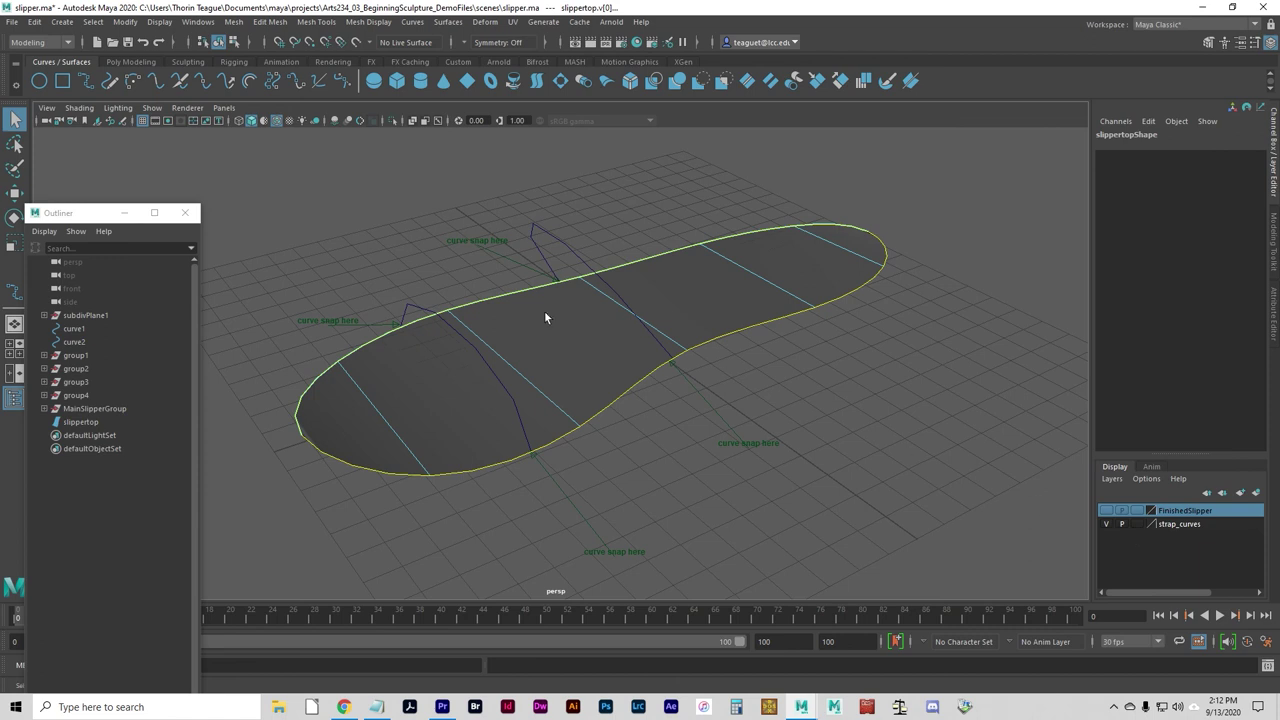
{"action": "left_click", "coordinate": [1137, 523]}
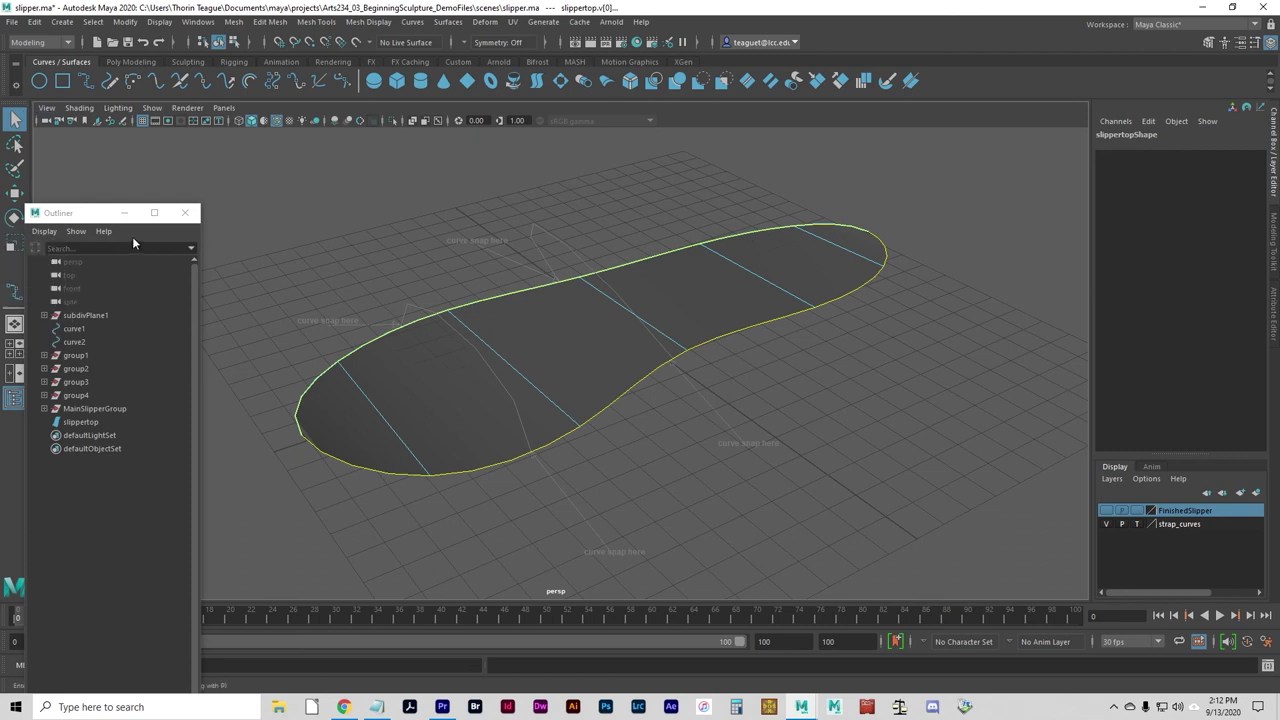
{"action": "left_click", "coordinate": [184, 212]}
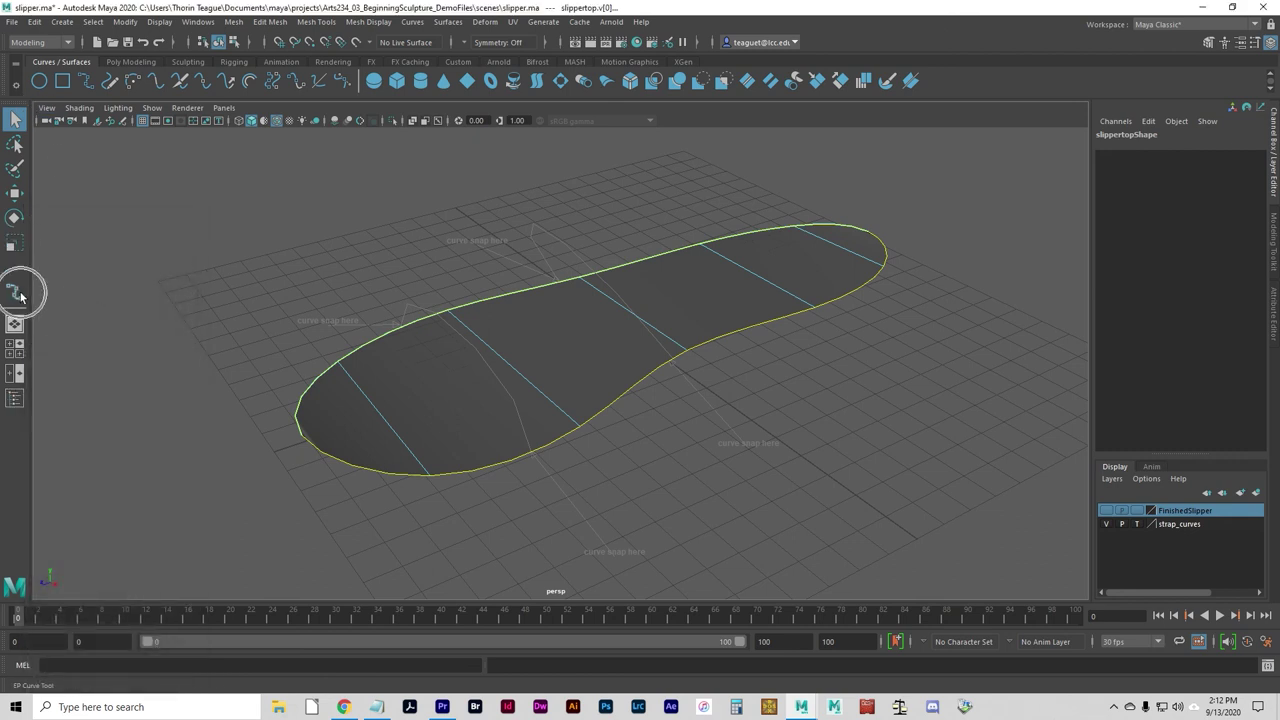
Step: Draw the first straight EP strap curve, snapping both ends to opposite outline edges
{"action": "left_click", "coordinate": [63, 23]}
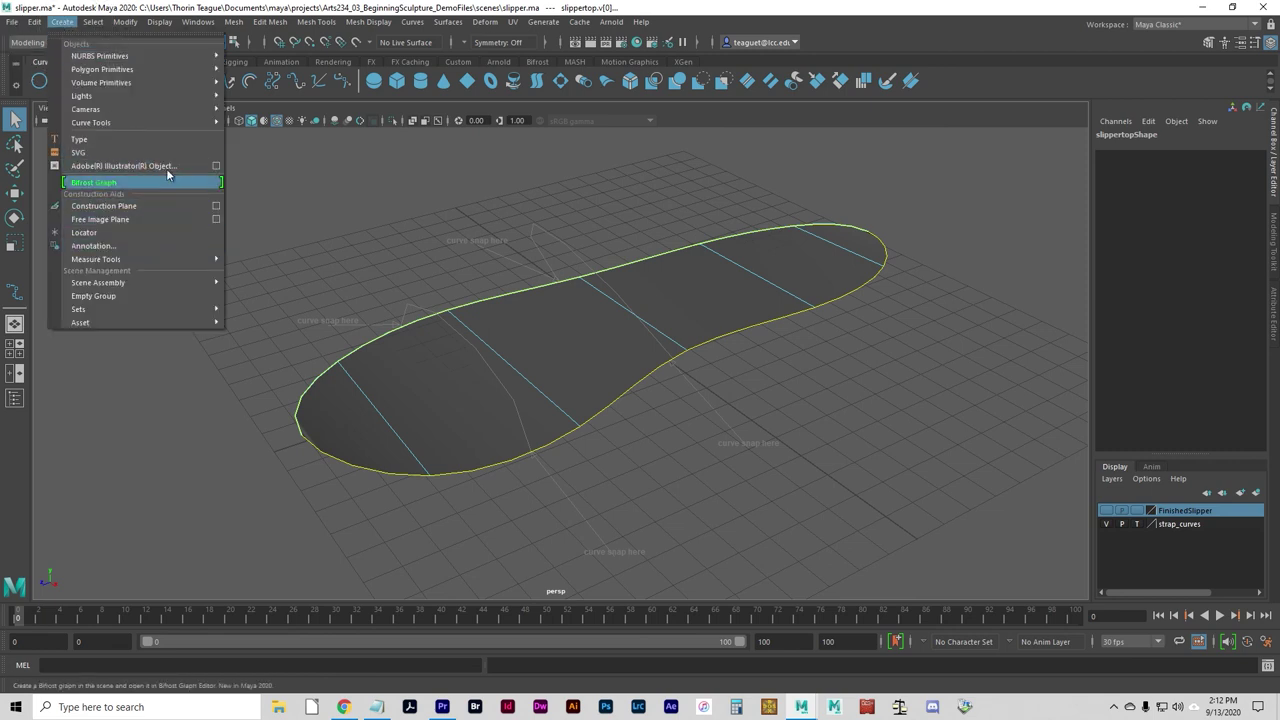
{"action": "mouse_move", "coordinate": [167, 122]}
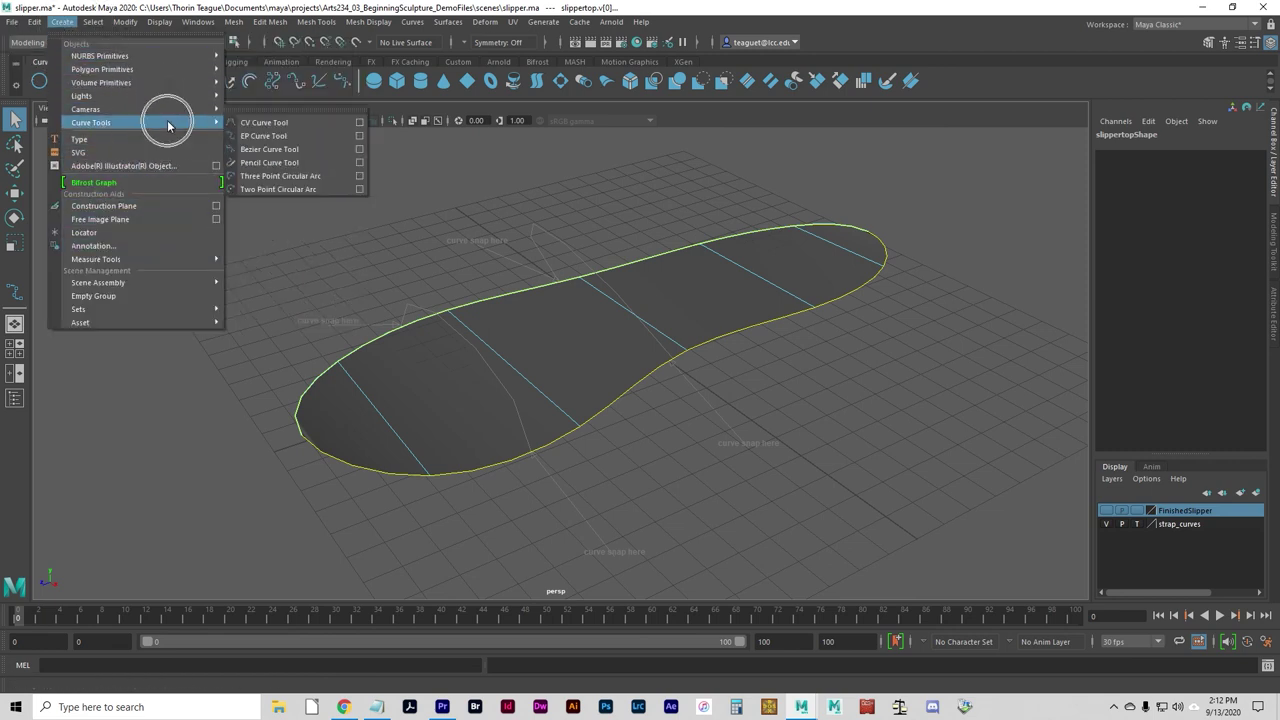
{"action": "left_click", "coordinate": [261, 137]}
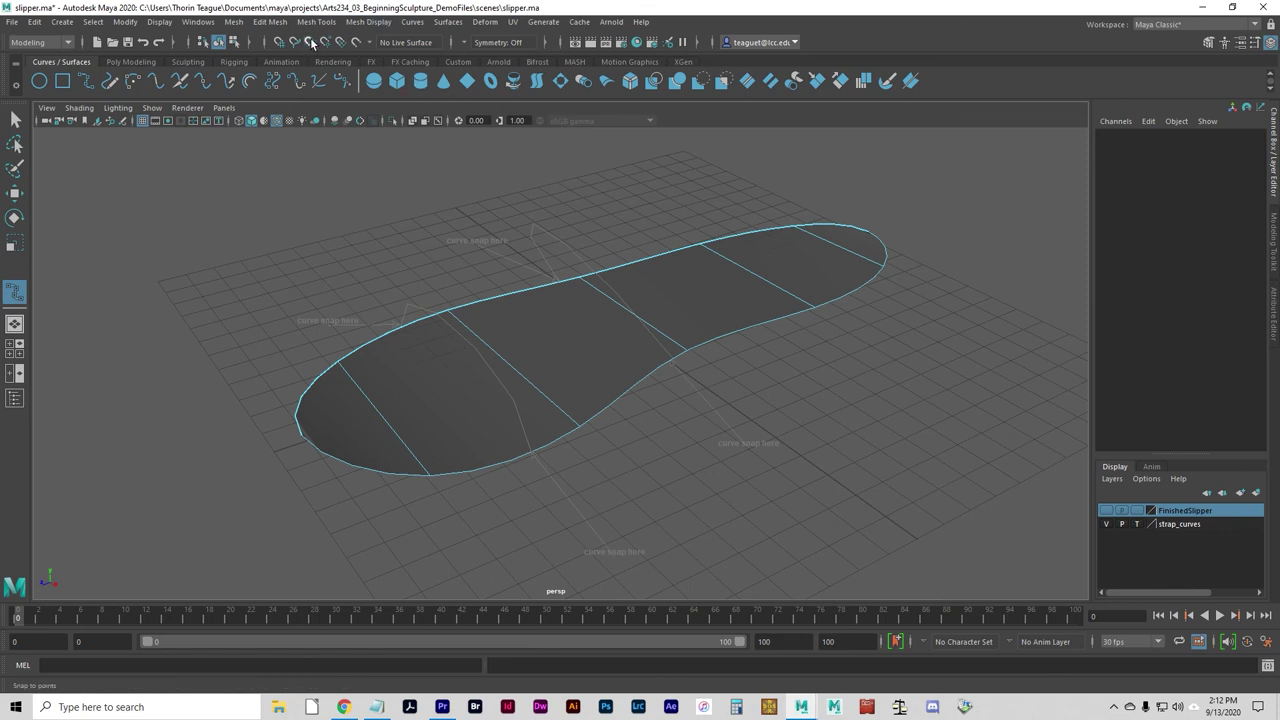
{"action": "key", "text": "v"}
{"action": "left_click", "coordinate": [518, 457]}
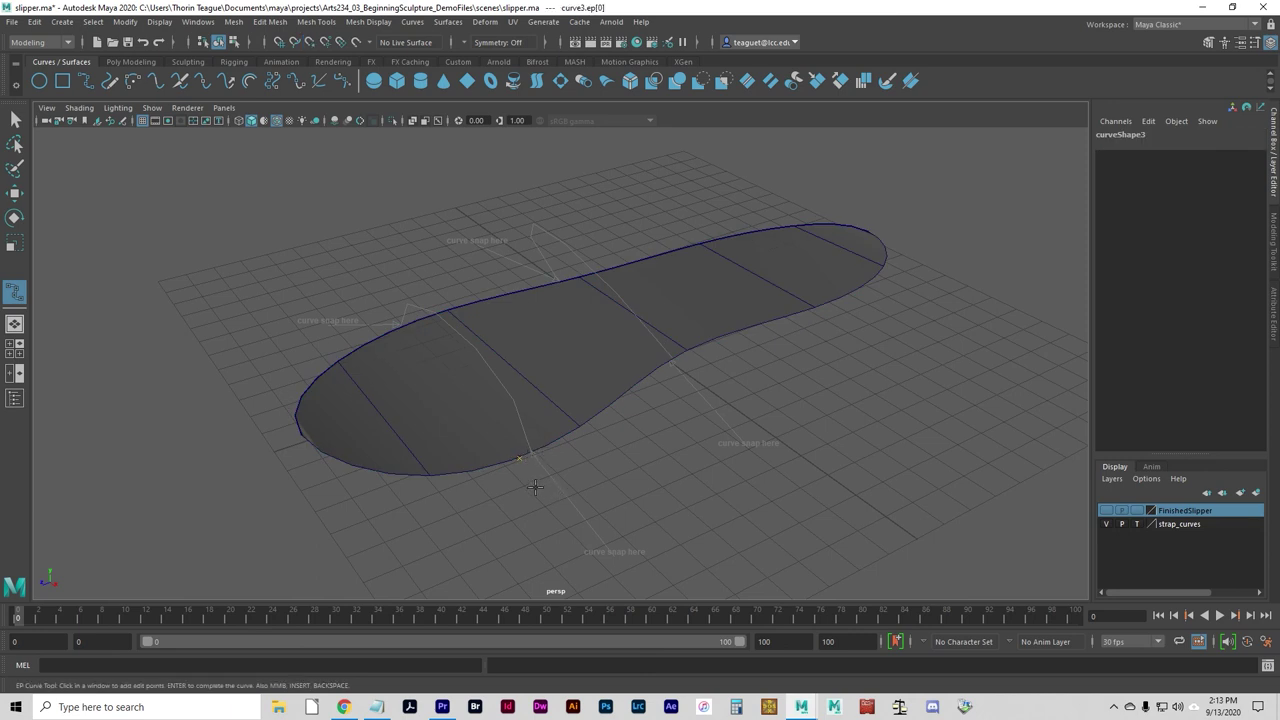
{"action": "key", "text": "ctrl+z"}
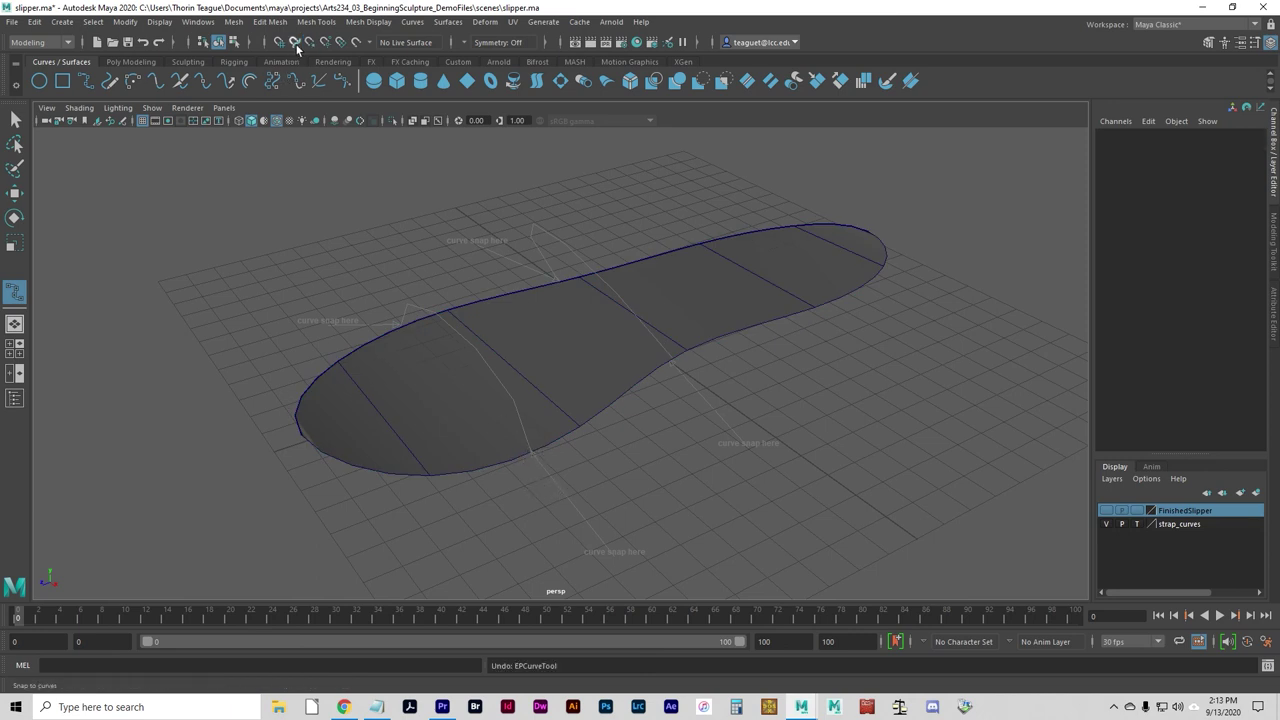
{"action": "key", "text": "c"}
{"action": "left_click", "coordinate": [528, 456]}
{"action": "left_click_drag", "start_coordinate": [537, 452], "coordinate": [531, 452]}
{"action": "key", "text": "c"}
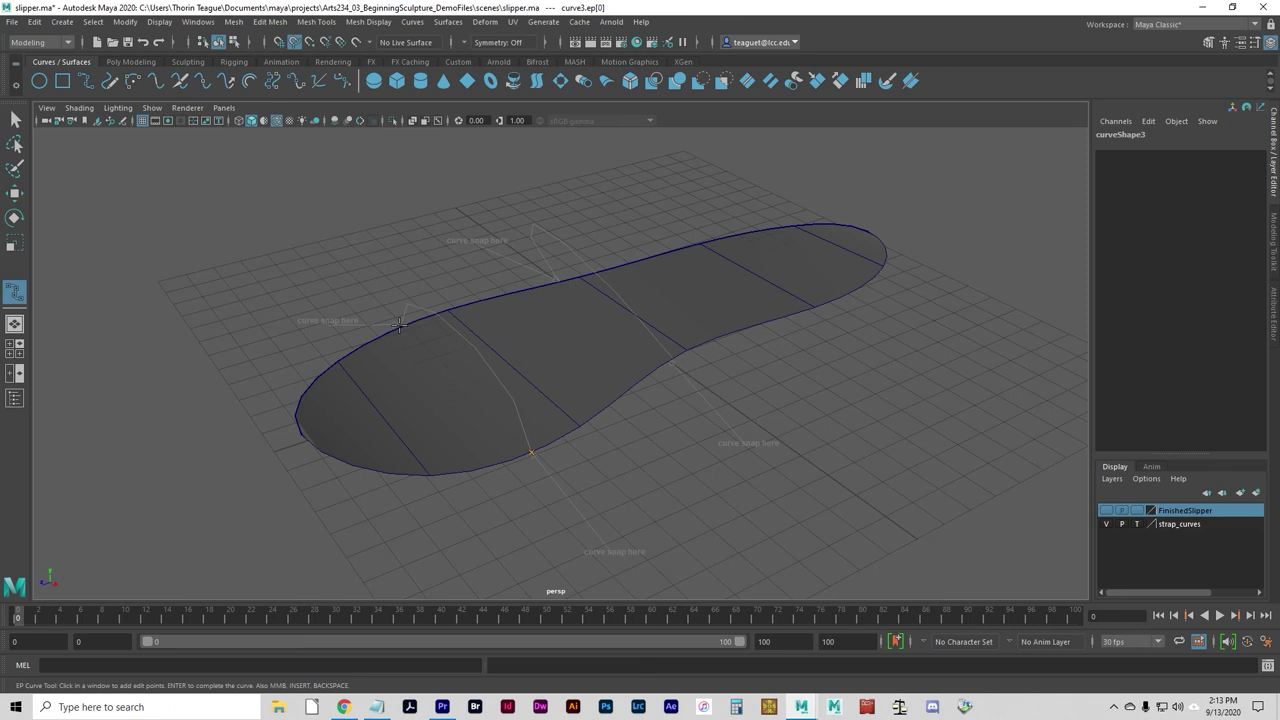
{"action": "left_click_drag", "start_coordinate": [408, 326], "coordinate": [408, 326]}
{"action": "key", "text": "q"}
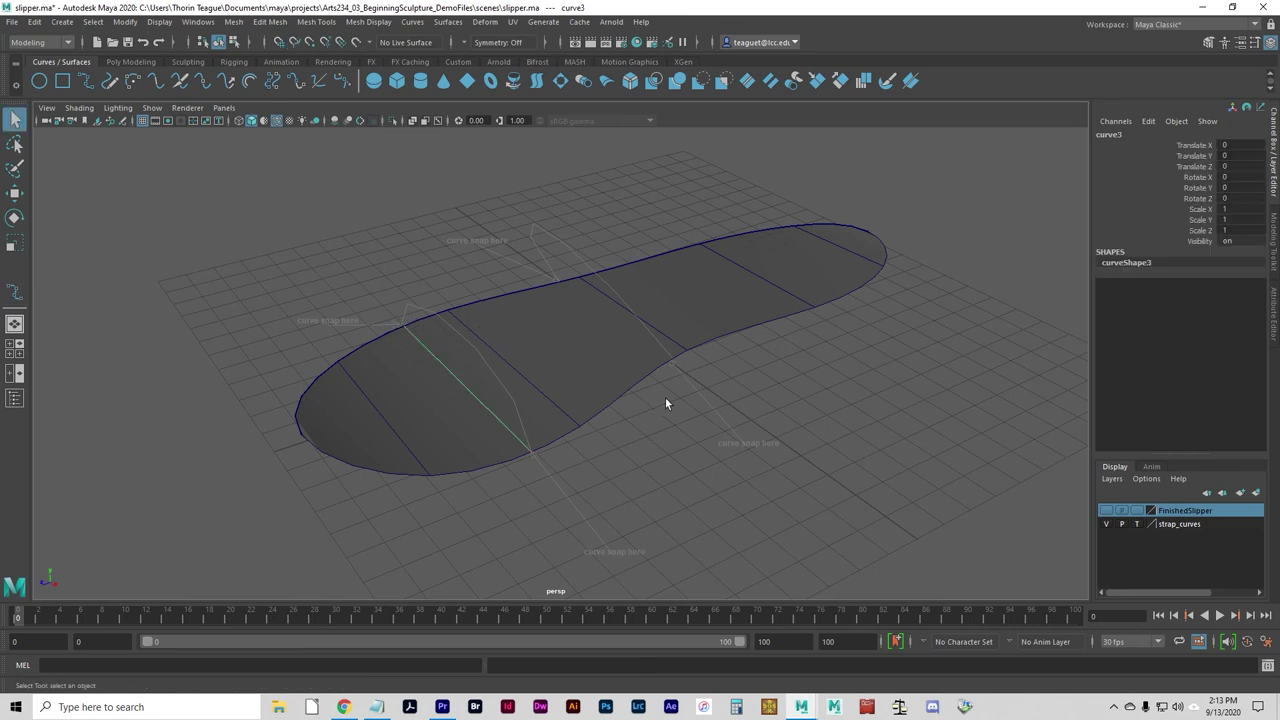
Step: Draw the second strap curve snapped across the outline, undoing stray selection clicks afterward
{"action": "left_click", "coordinate": [14, 291]}
{"action": "key", "text": "c"}
{"action": "left_click_drag", "start_coordinate": [662, 366], "coordinate": [676, 364]}
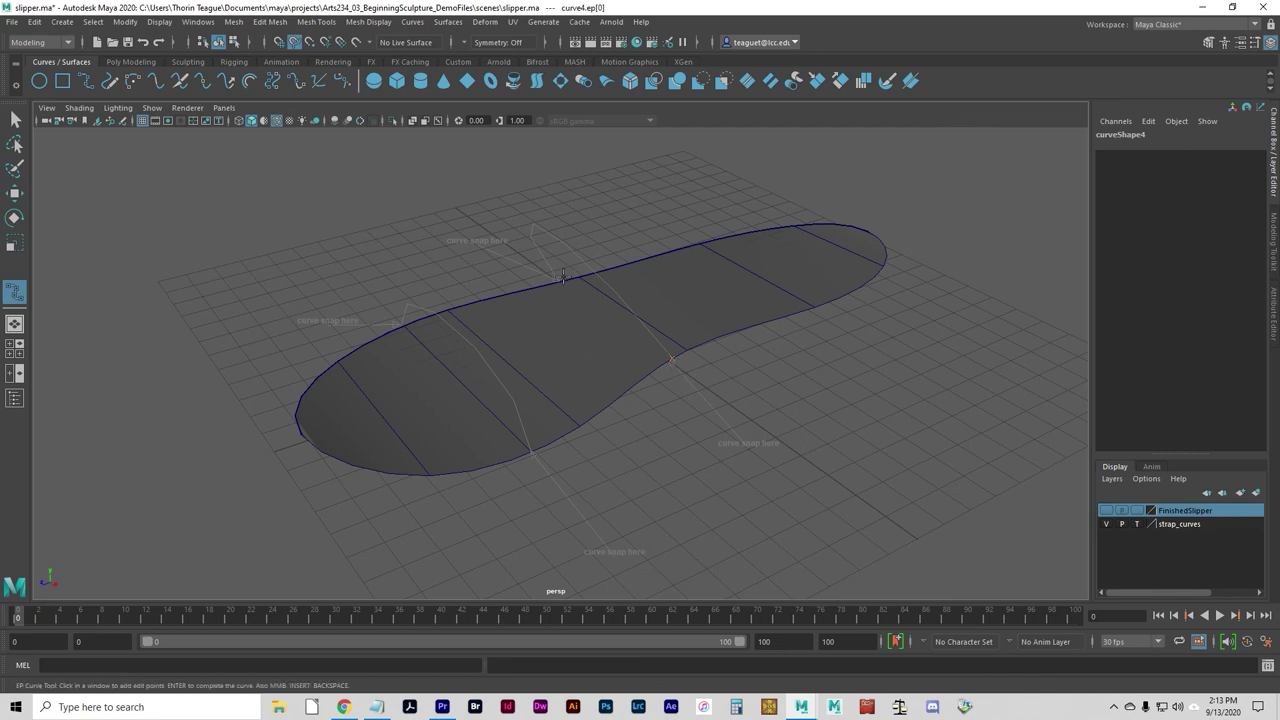
{"action": "left_click", "coordinate": [559, 281]}
{"action": "key", "text": "q"}
{"action": "left_click", "coordinate": [478, 400]}
{"action": "left_click", "coordinate": [481, 400]}
{"action": "left_click", "coordinate": [540, 389]}
{"action": "key", "text": "ctrl+z"}
{"action": "key", "text": "ctrl+z"}
{"action": "key", "text": "ctrl+z"}
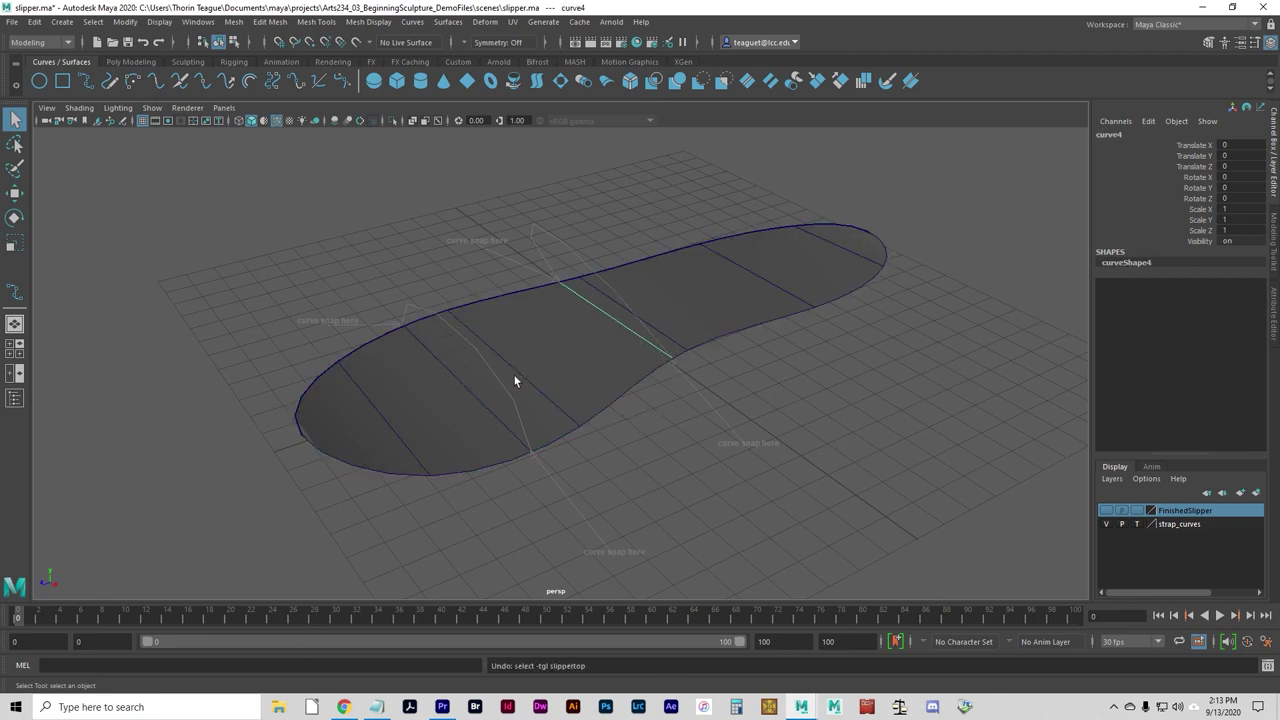
Step: Select the first strap curve and switch to component editing with the Move tool
{"action": "left_click", "coordinate": [465, 387]}
{"action": "key", "text": "ctrl+z"}
{"action": "left_click", "coordinate": [466, 388]}
{"action": "right_click_drag", "start_coordinate": [467, 385], "coordinate": [404, 369]}
{"action": "key", "text": "ctrl+z"}
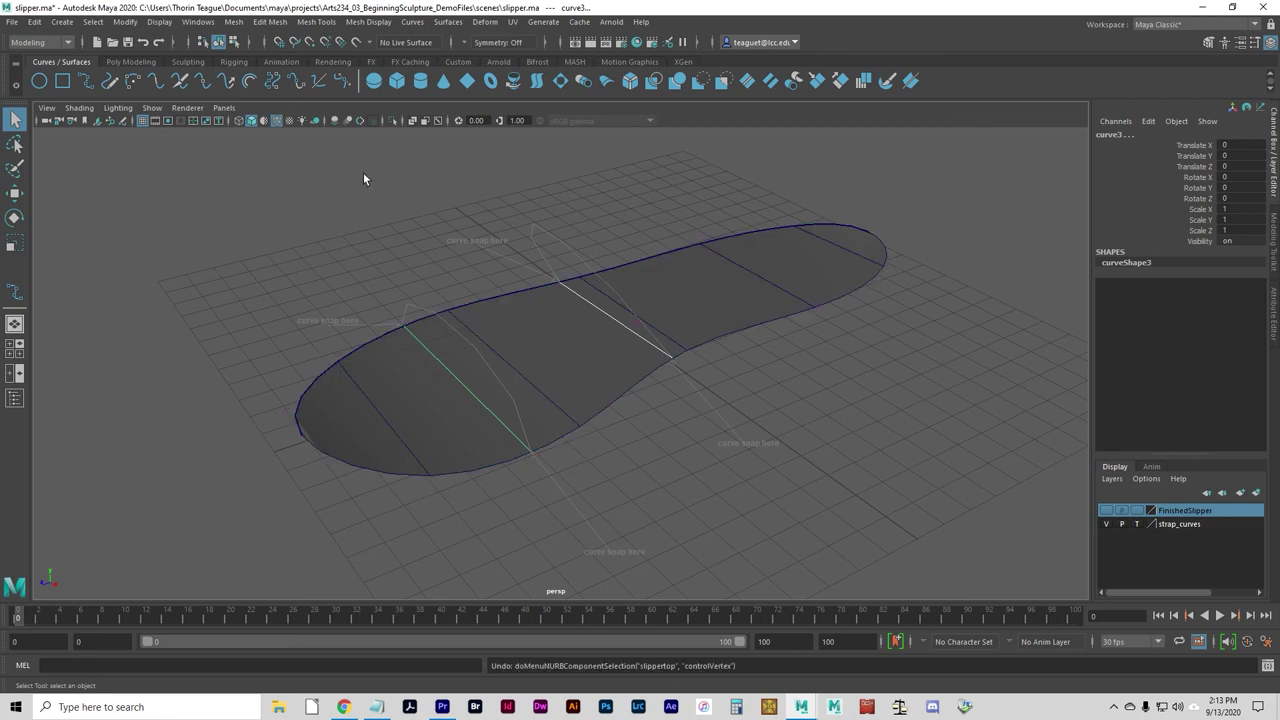
{"action": "key", "text": "F8"}
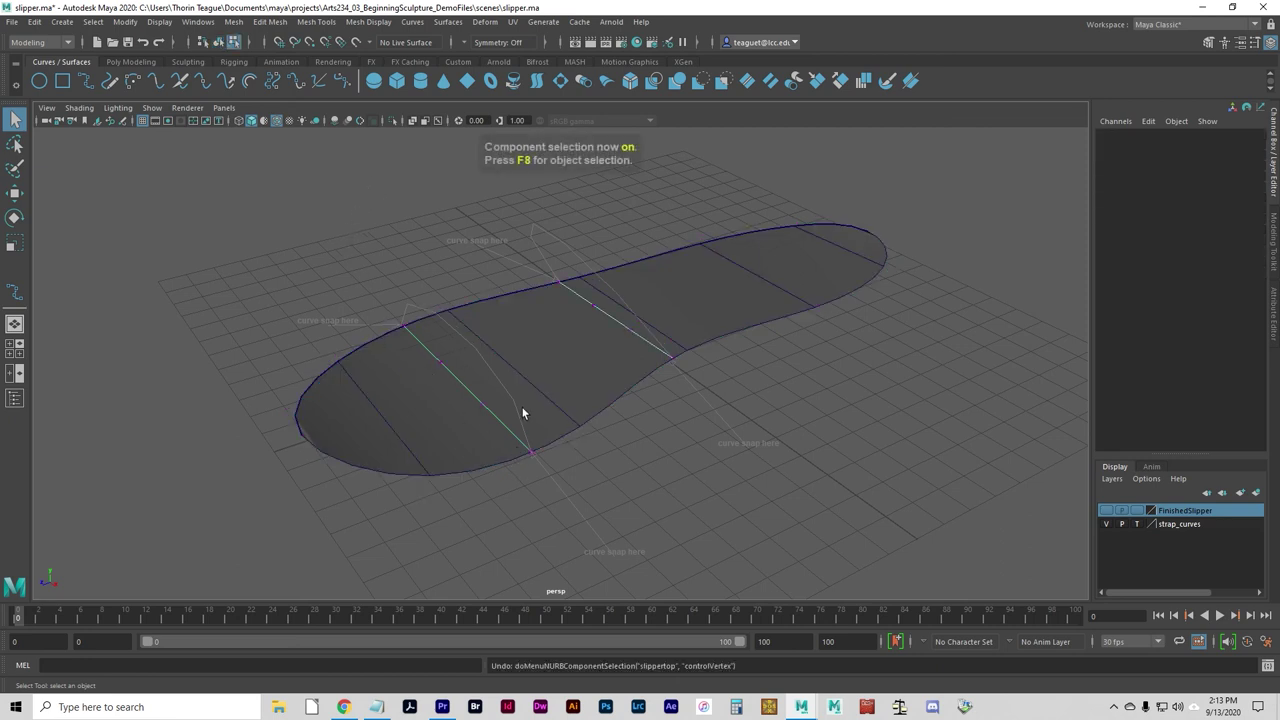
{"action": "key", "text": "w"}
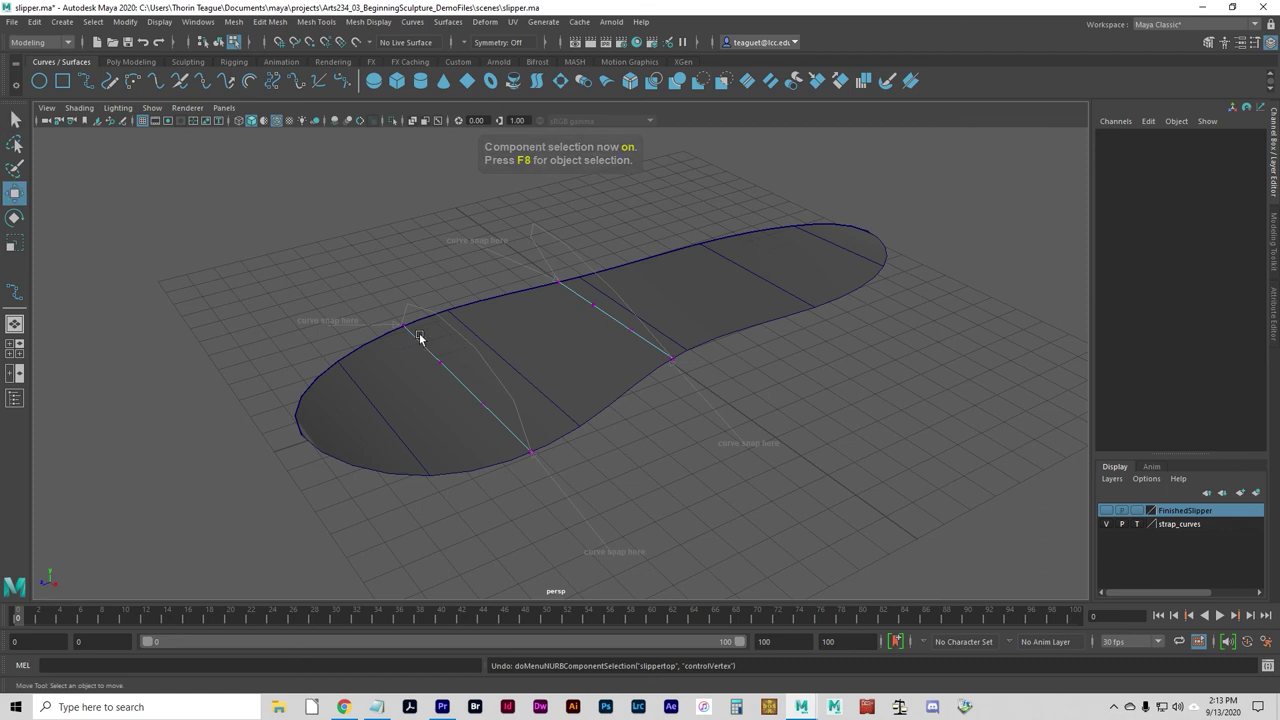
Step: Raise the middle CVs of both strap curves, lifting the right curve's top points higher
{"action": "left_click_drag", "start_coordinate": [419, 334], "coordinate": [504, 418]}
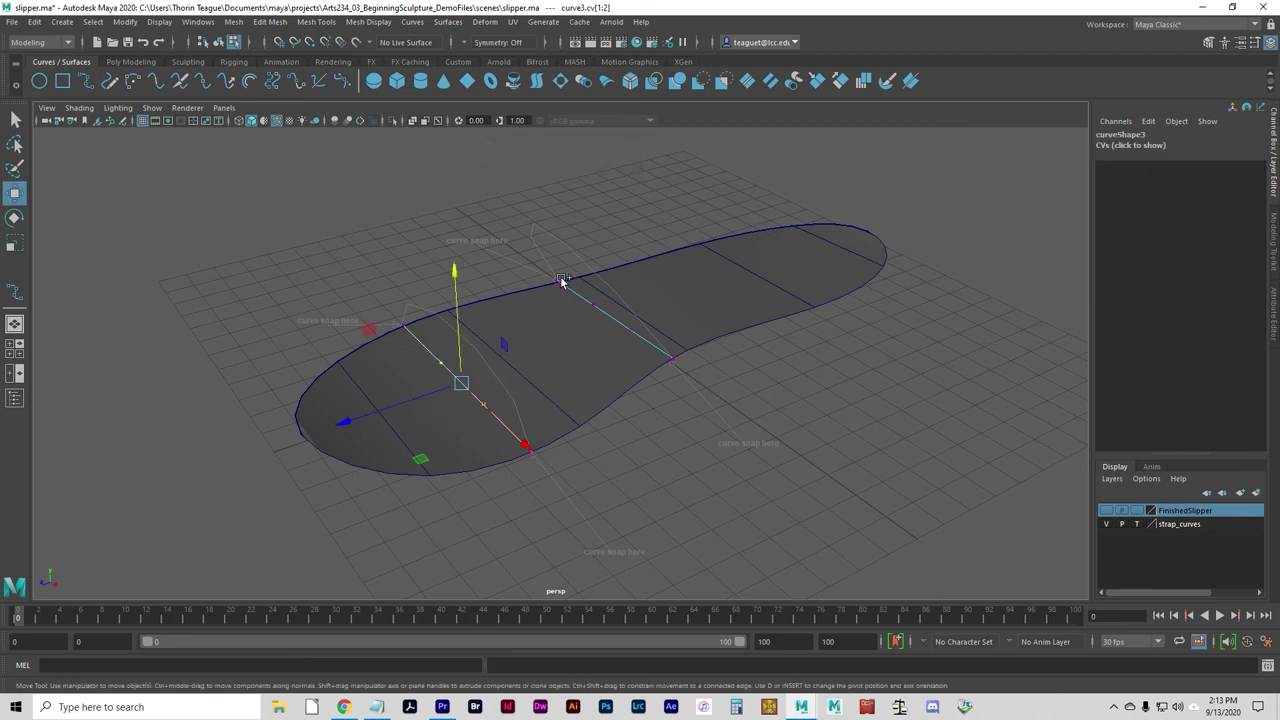
{"action": "left_click_drag", "start_coordinate": [563, 282], "coordinate": [646, 354], "text": "shift"}
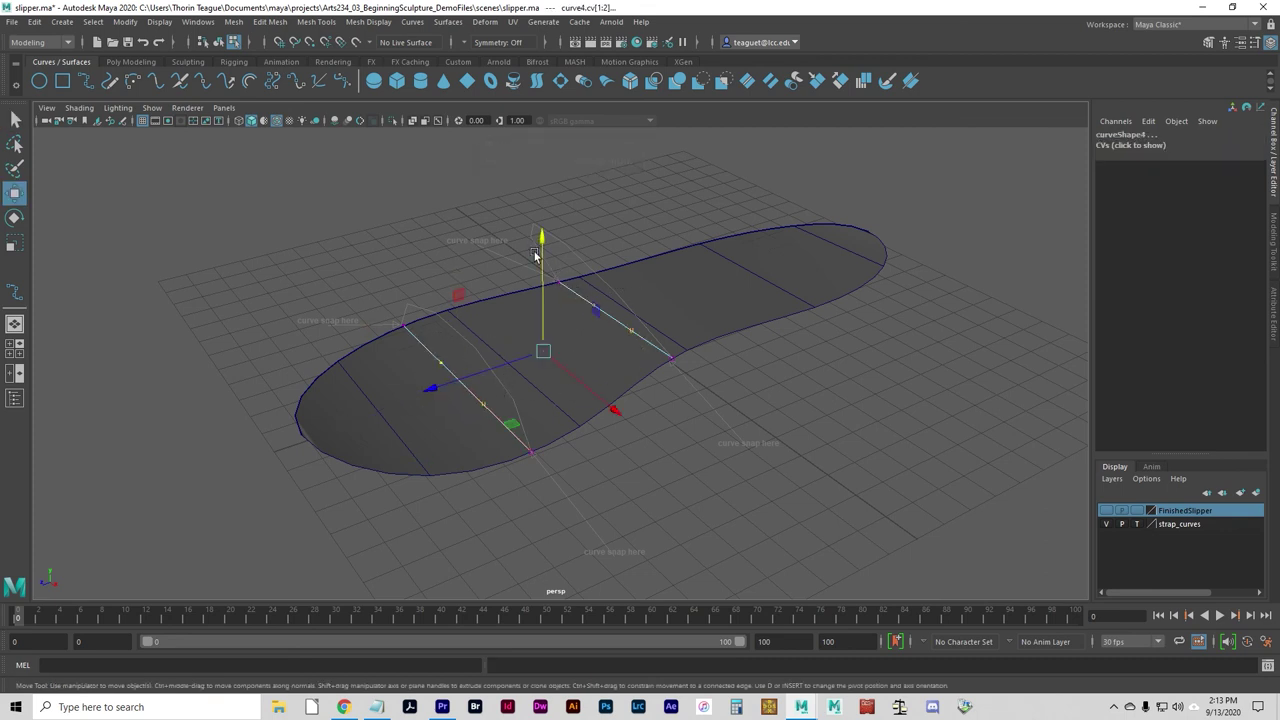
{"action": "left_click_drag", "start_coordinate": [538, 243], "coordinate": [537, 170]}
{"action": "left_click_drag", "start_coordinate": [560, 380], "coordinate": [466, 282], "text": "alt"}
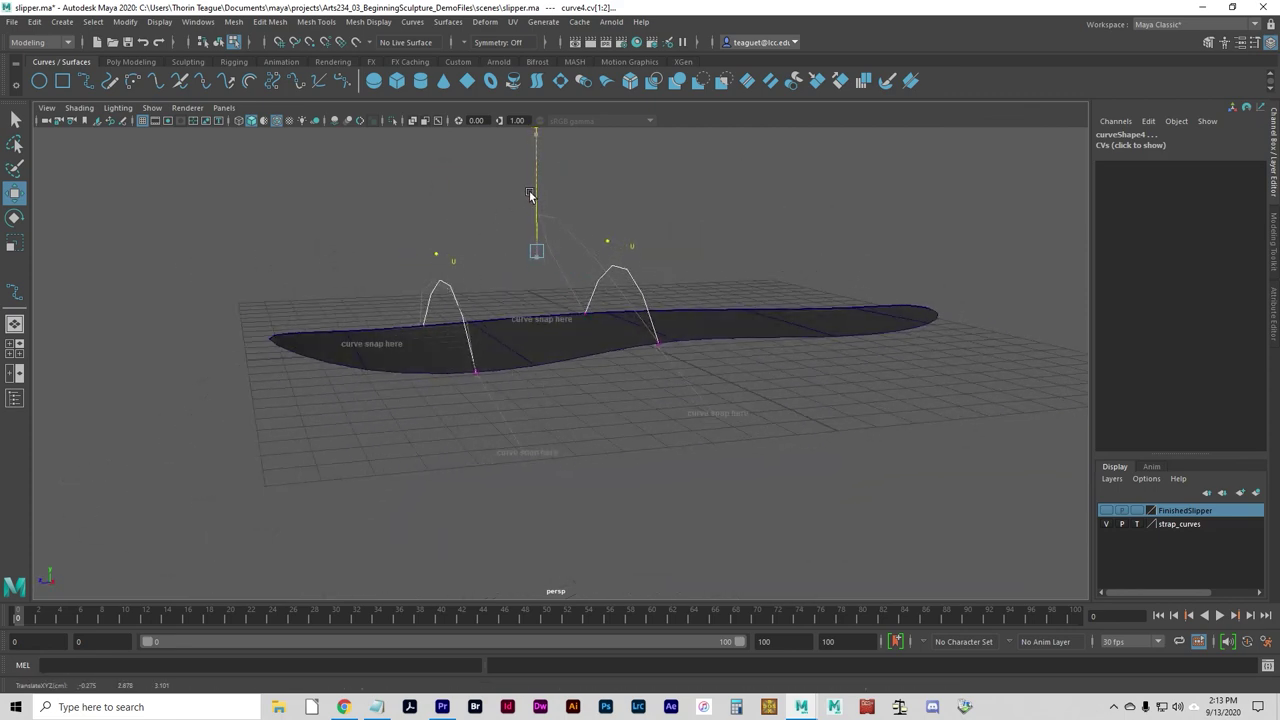
{"action": "left_click_drag", "start_coordinate": [580, 357], "coordinate": [553, 357], "text": "alt"}
{"action": "left_click_drag", "start_coordinate": [656, 288], "coordinate": [600, 205]}
{"action": "middle_click_drag", "start_coordinate": [531, 162], "coordinate": [420, 84]}
{"action": "left_click_drag", "start_coordinate": [454, 417], "coordinate": [486, 416], "text": "alt"}
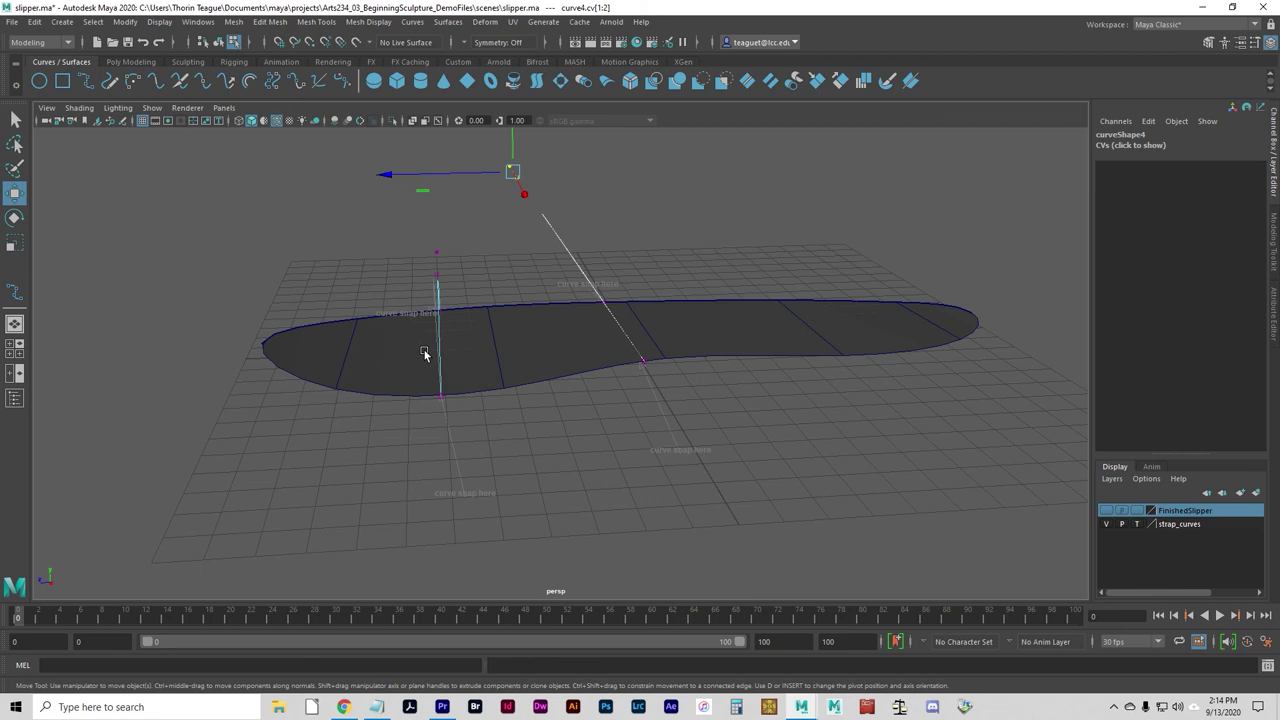
Step: Return to object mode and select both arched strap curves
{"action": "left_click", "coordinate": [218, 41]}
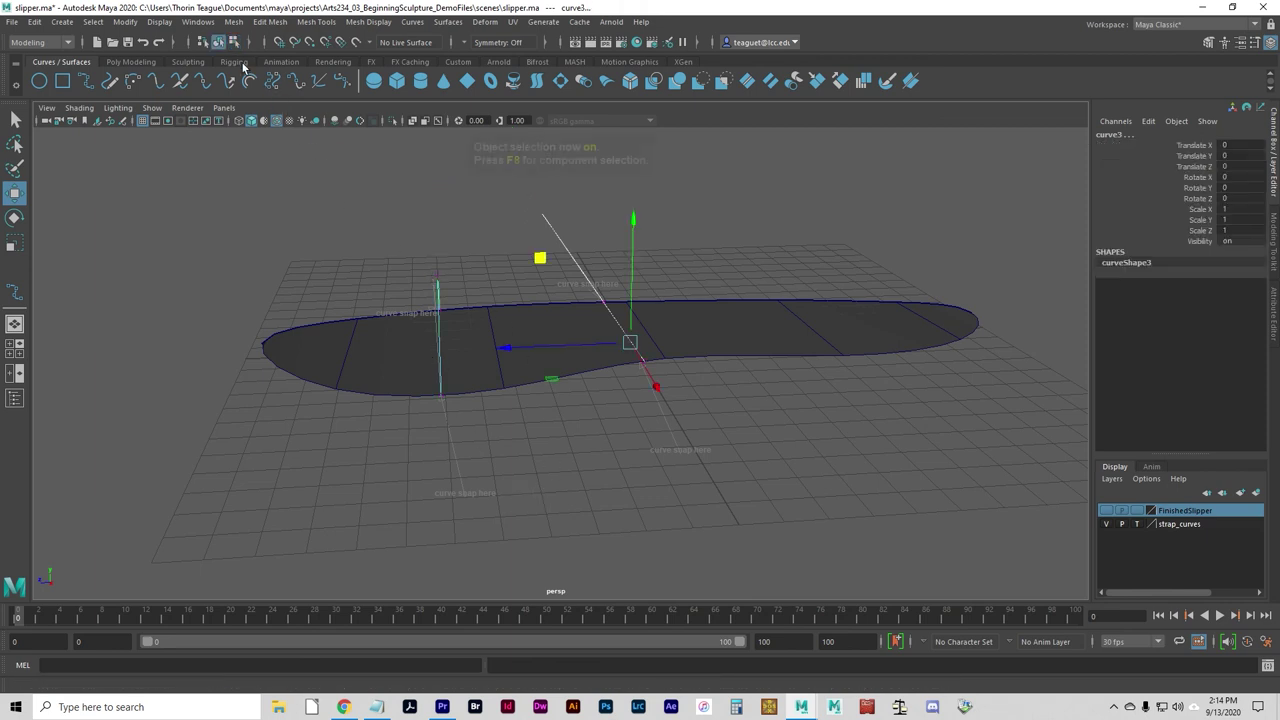
{"action": "left_click", "coordinate": [578, 242]}
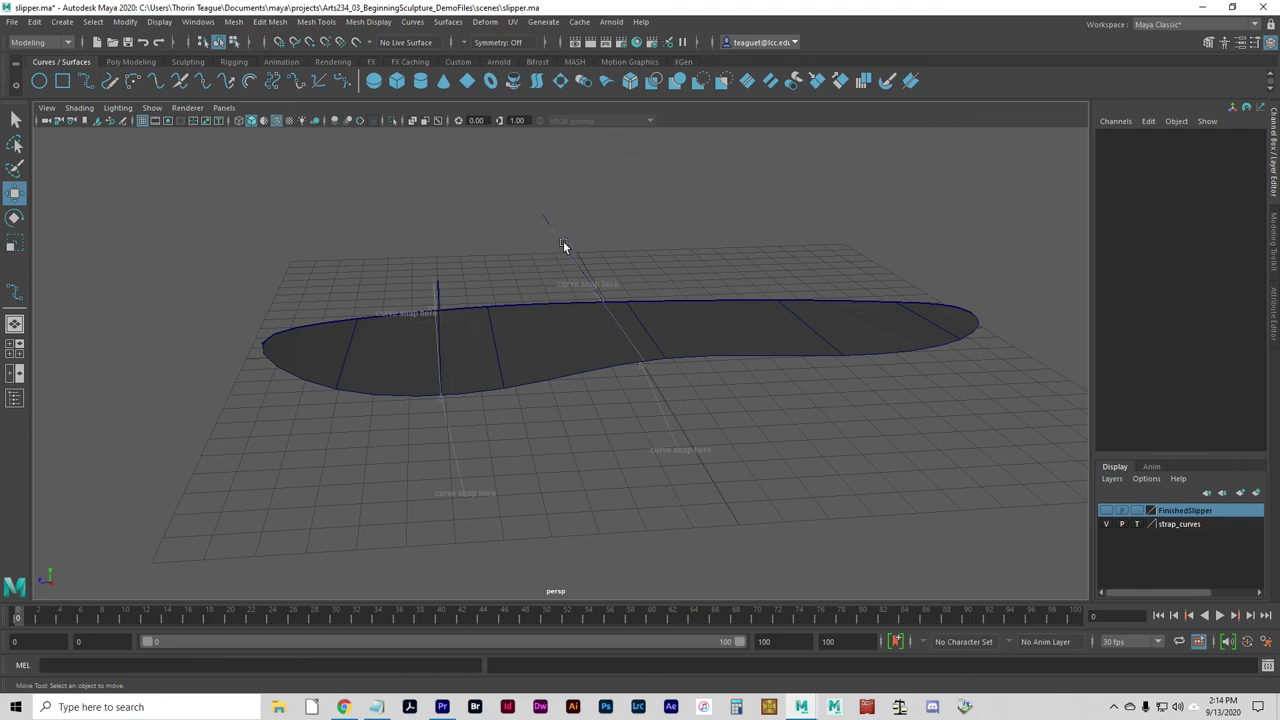
{"action": "left_click_drag", "start_coordinate": [600, 245], "coordinate": [600, 246]}
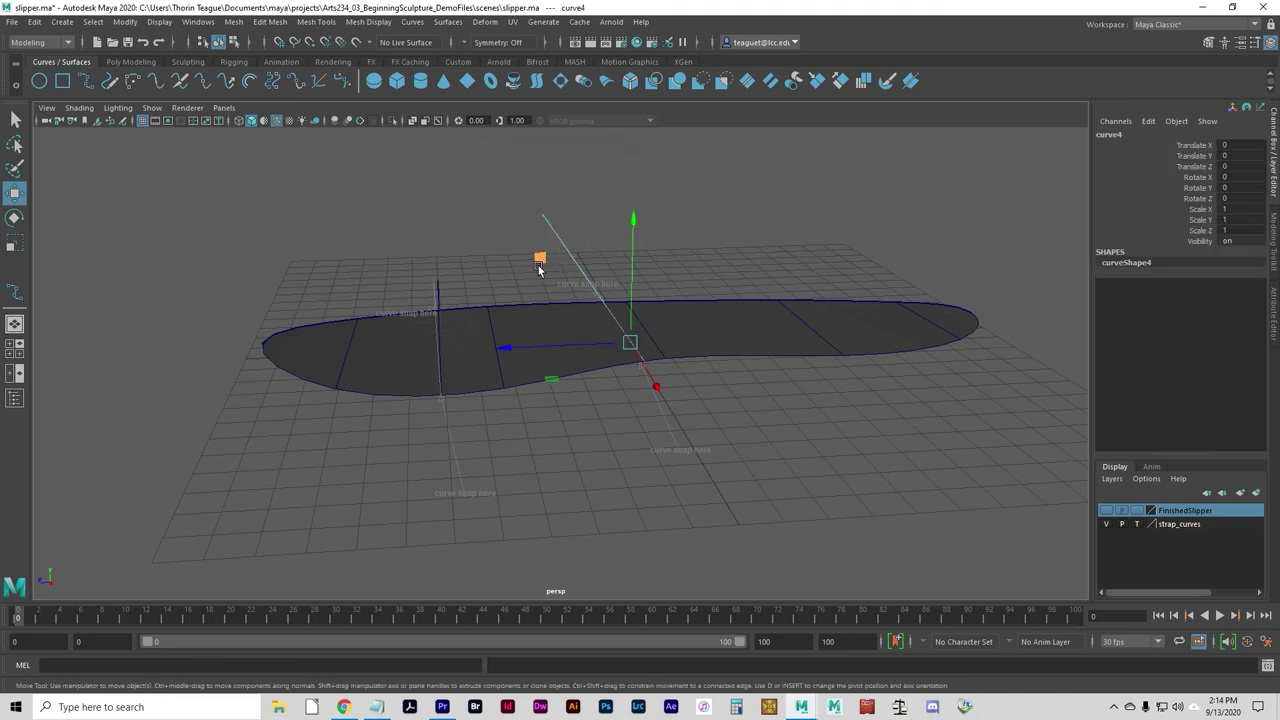
{"action": "left_click", "coordinate": [439, 298], "text": "shift"}
{"action": "mouse_move", "coordinate": [449, 391]}
{"action": "left_mouse_down", "text": "alt"}
{"action": "mouse_move", "coordinate": [510, 393]}
{"action": "mouse_move", "coordinate": [457, 394]}
{"action": "left_mouse_up", "text": "alt"}
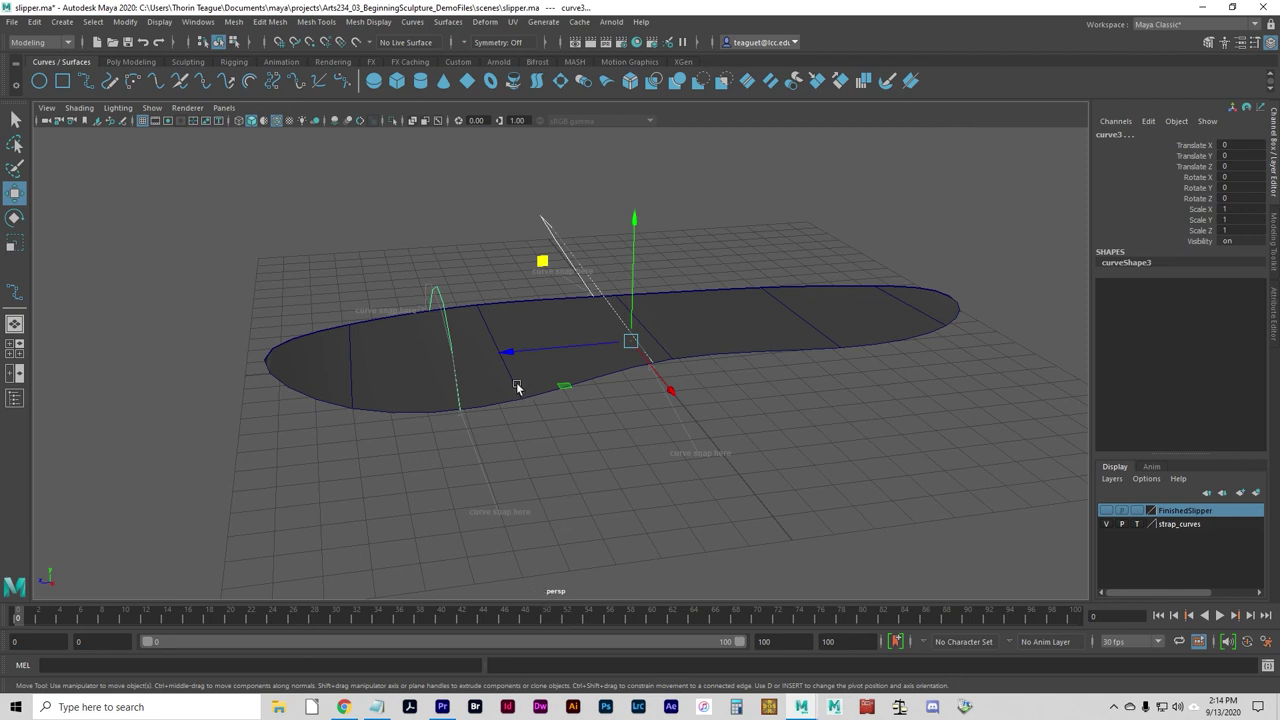
Step: Add the slipper's lower and upper long edge isoparms to the selection
{"action": "right_click_drag", "start_coordinate": [517, 365], "coordinate": [524, 329]}
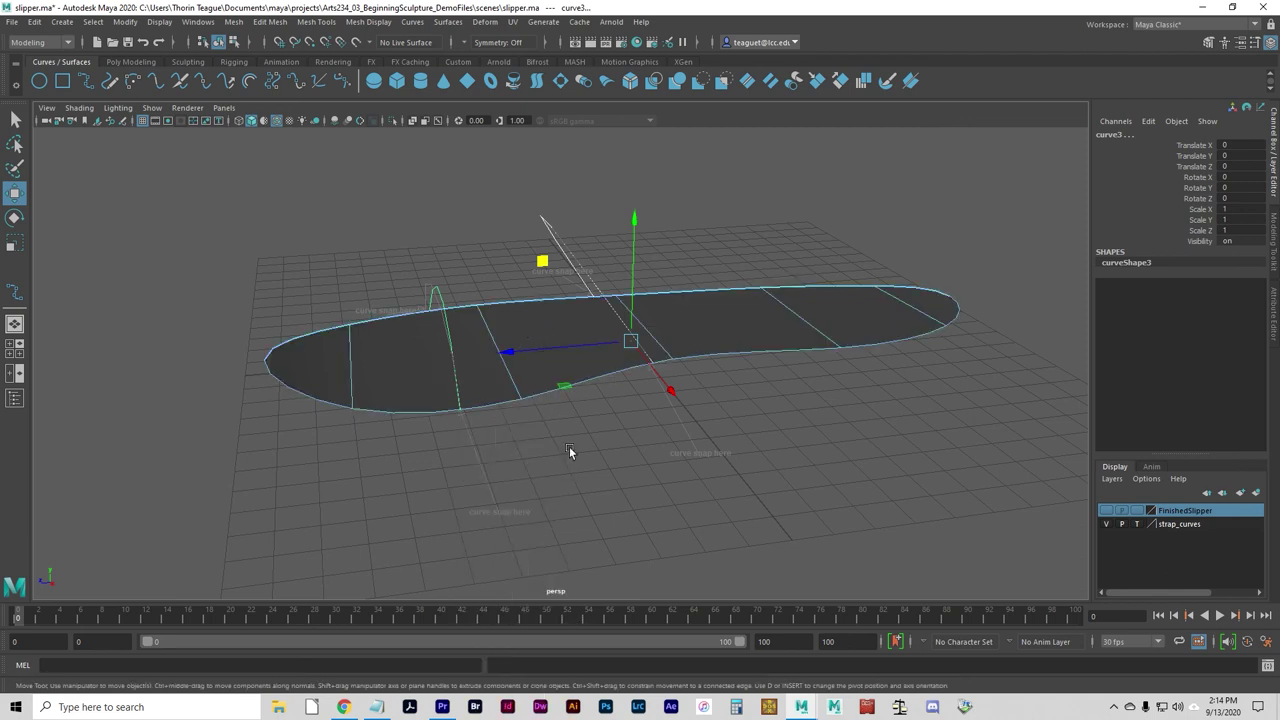
{"action": "left_click", "coordinate": [538, 397]}
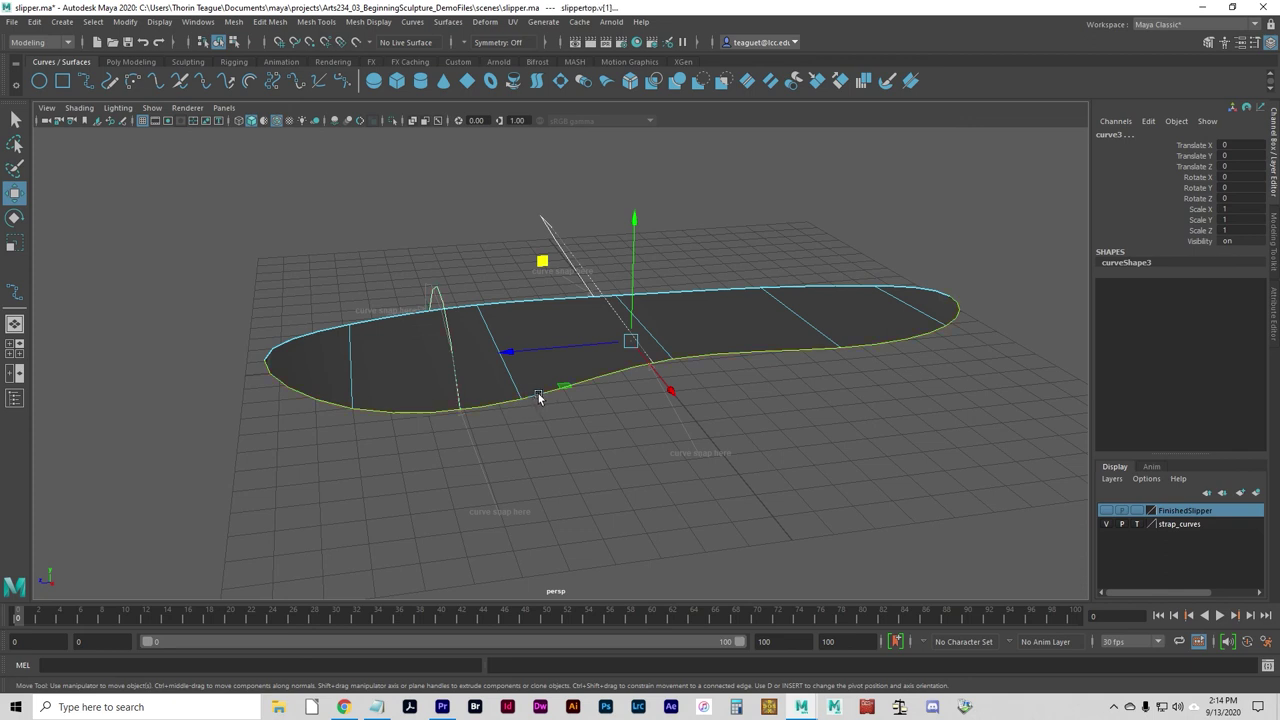
{"action": "left_click", "coordinate": [498, 300], "text": "shift"}
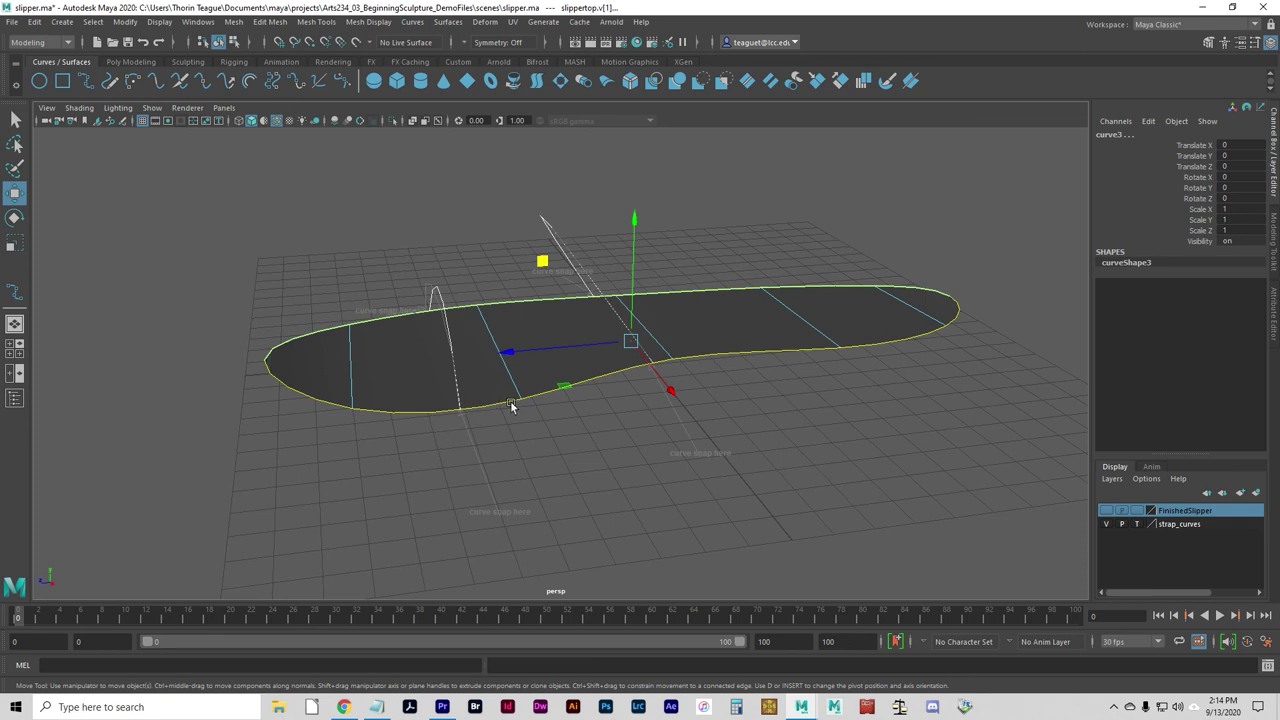
{"action": "left_click", "coordinate": [529, 394]}
{"action": "left_click", "coordinate": [507, 300], "text": "shift"}
{"action": "left_click_drag", "start_coordinate": [505, 340], "coordinate": [560, 350], "text": "alt"}
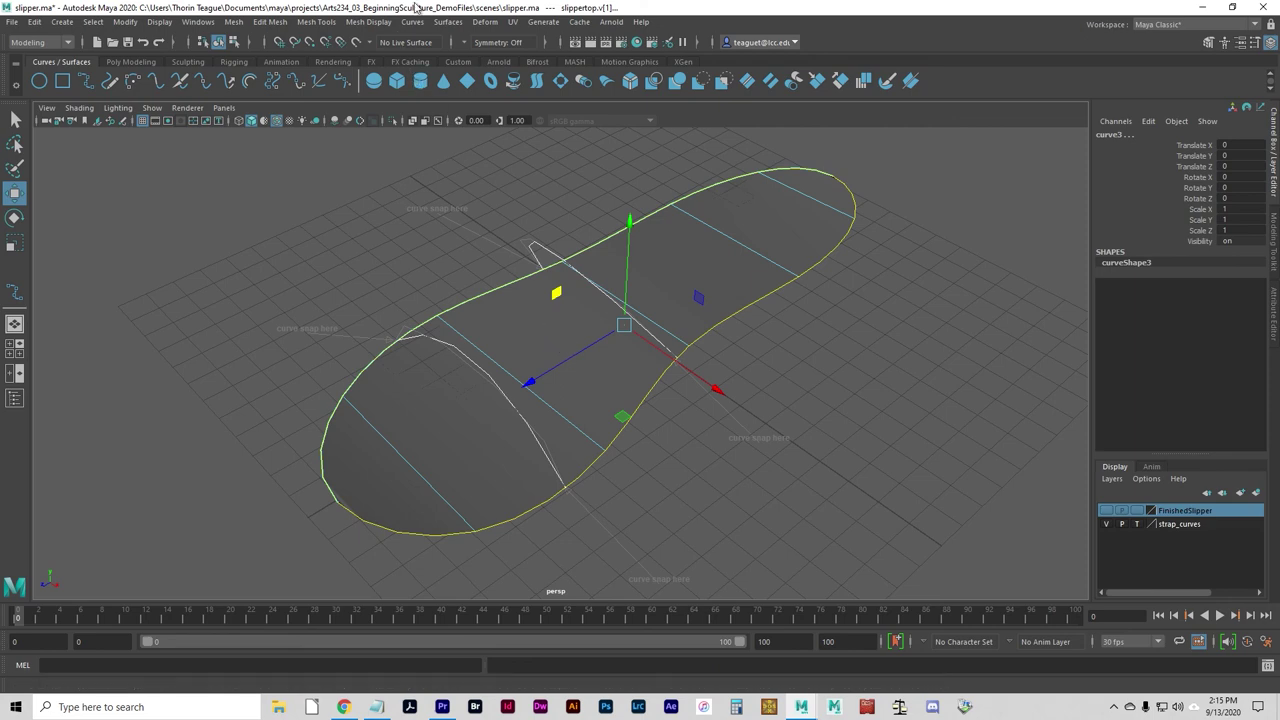
{"action": "left_click", "coordinate": [447, 22]}
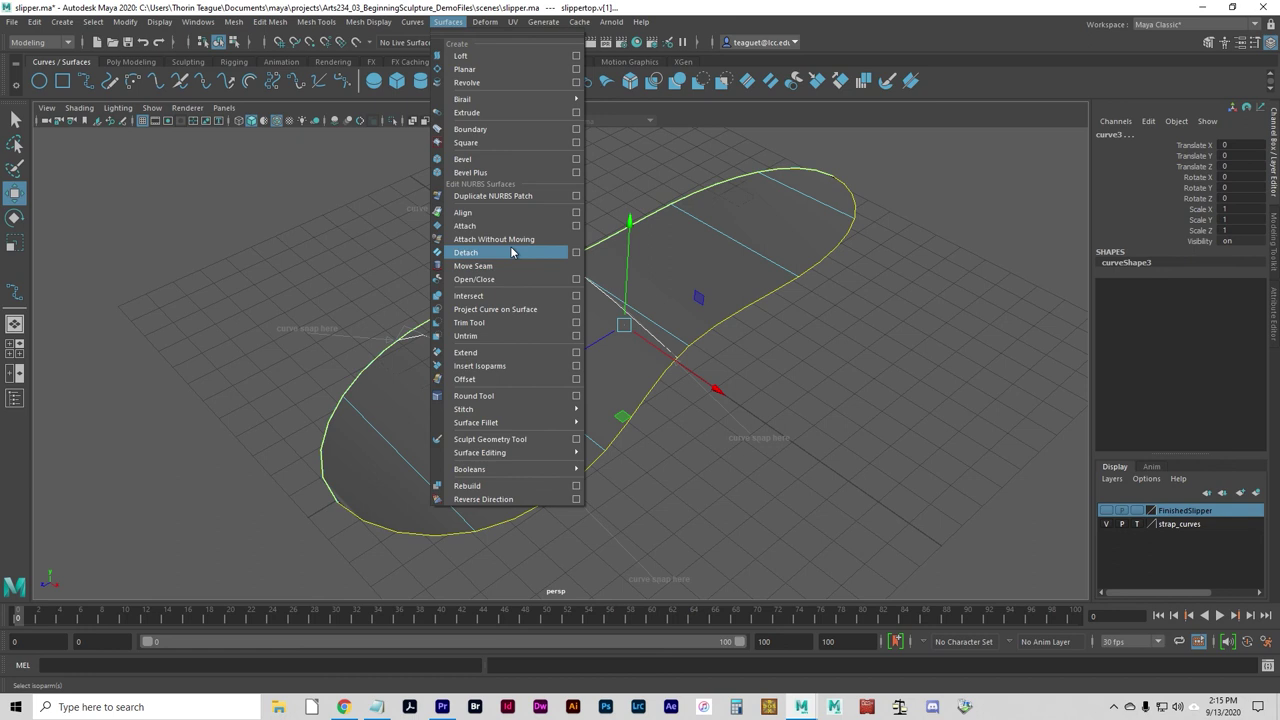
Step: Build a Birail 2 surface from reset settings with Transform control set to Non proportional
{"action": "mouse_move", "coordinate": [540, 99]}
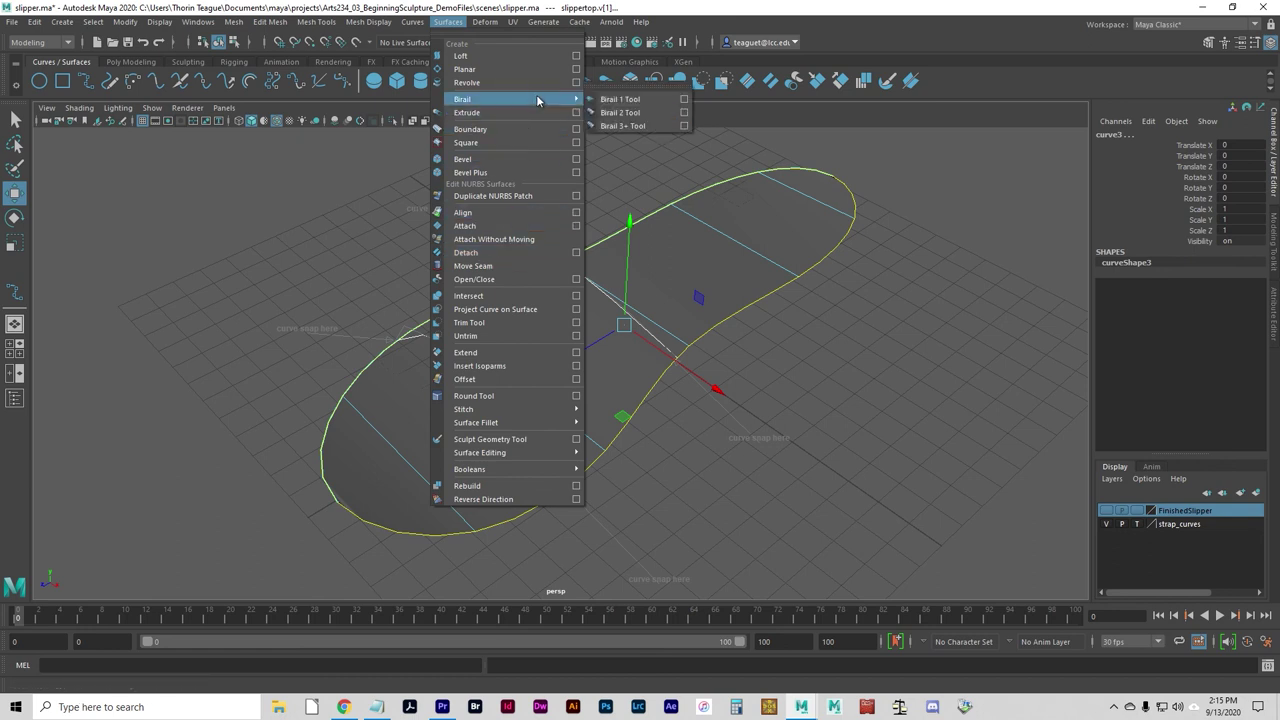
{"action": "left_click", "coordinate": [684, 120]}
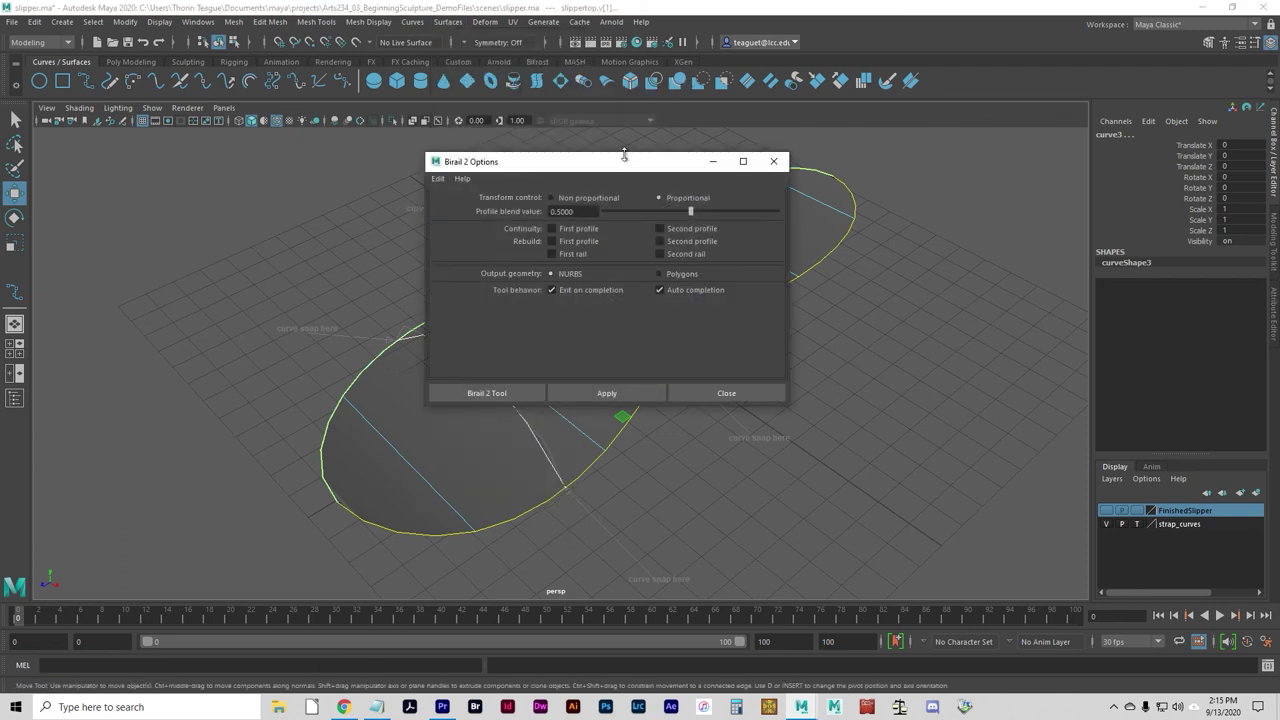
{"action": "left_click_drag", "start_coordinate": [598, 162], "coordinate": [812, 178]}
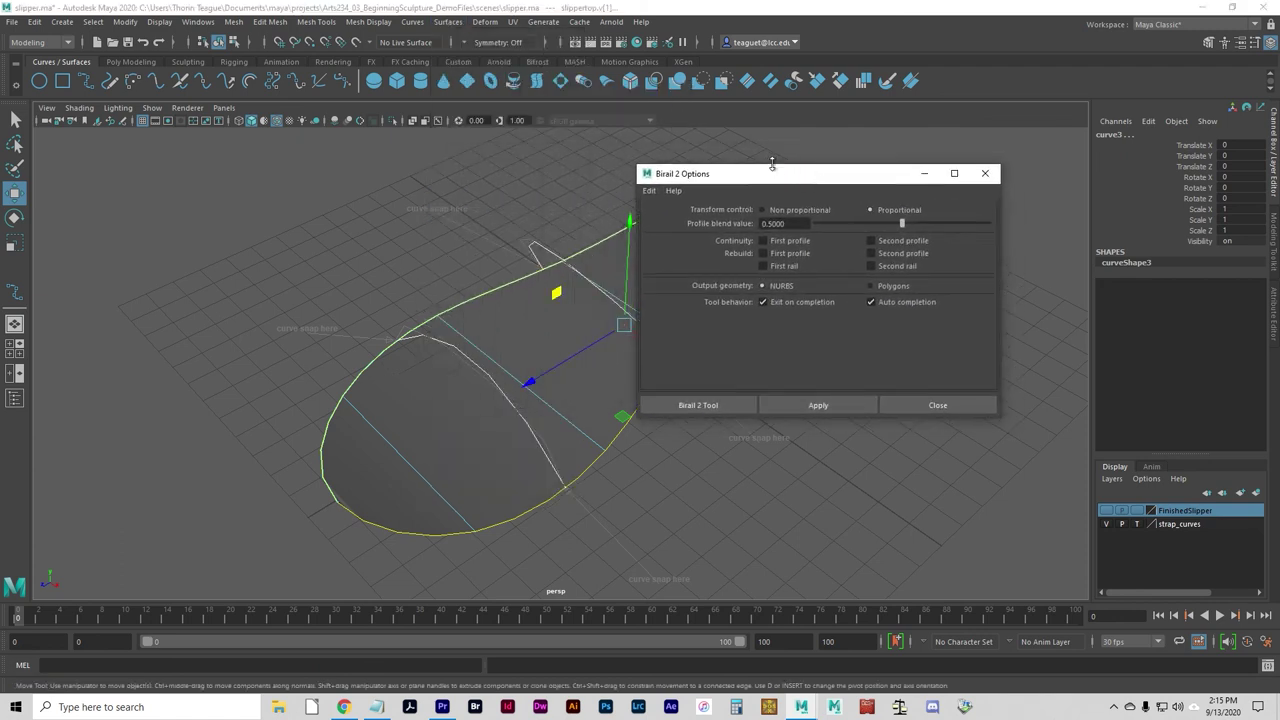
{"action": "left_click", "coordinate": [775, 211]}
{"action": "left_click", "coordinate": [649, 190]}
{"action": "left_click", "coordinate": [668, 217]}
{"action": "left_click", "coordinate": [770, 211]}
{"action": "left_click", "coordinate": [709, 406]}
{"action": "left_click_drag", "start_coordinate": [646, 559], "coordinate": [576, 480], "text": "alt"}
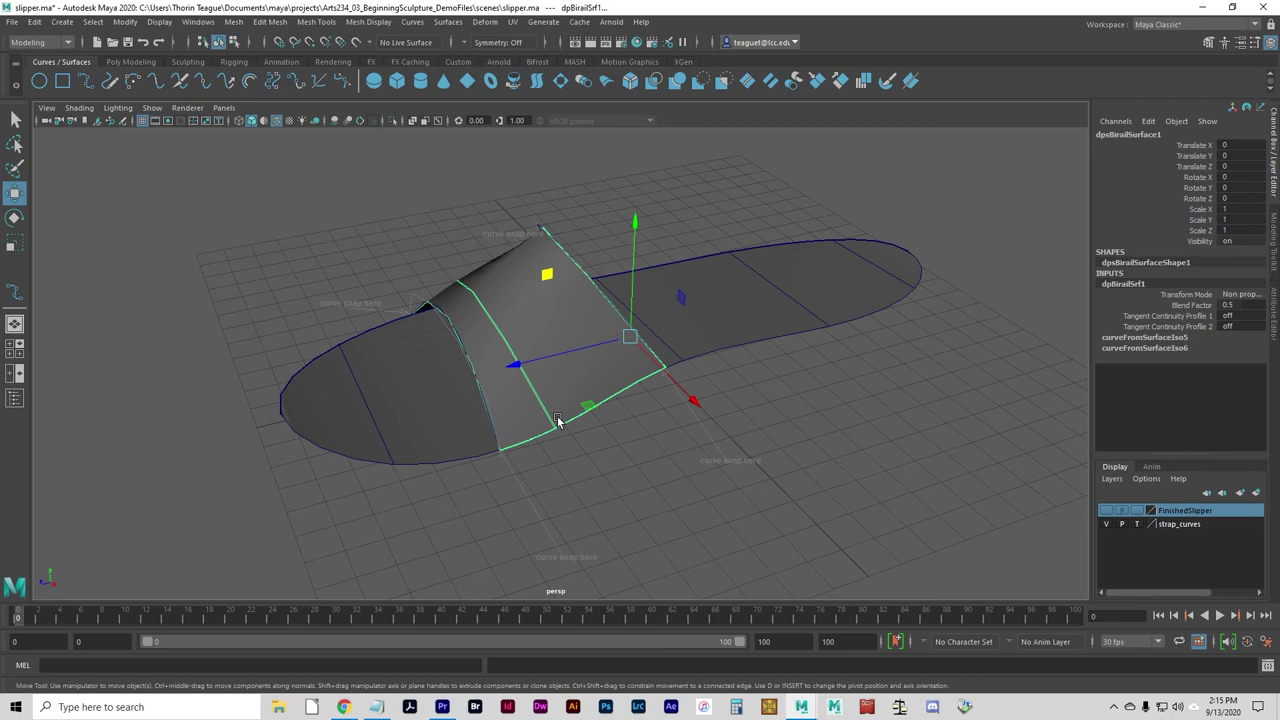
{"action": "left_click_drag", "start_coordinate": [611, 457], "coordinate": [592, 437], "text": "alt"}
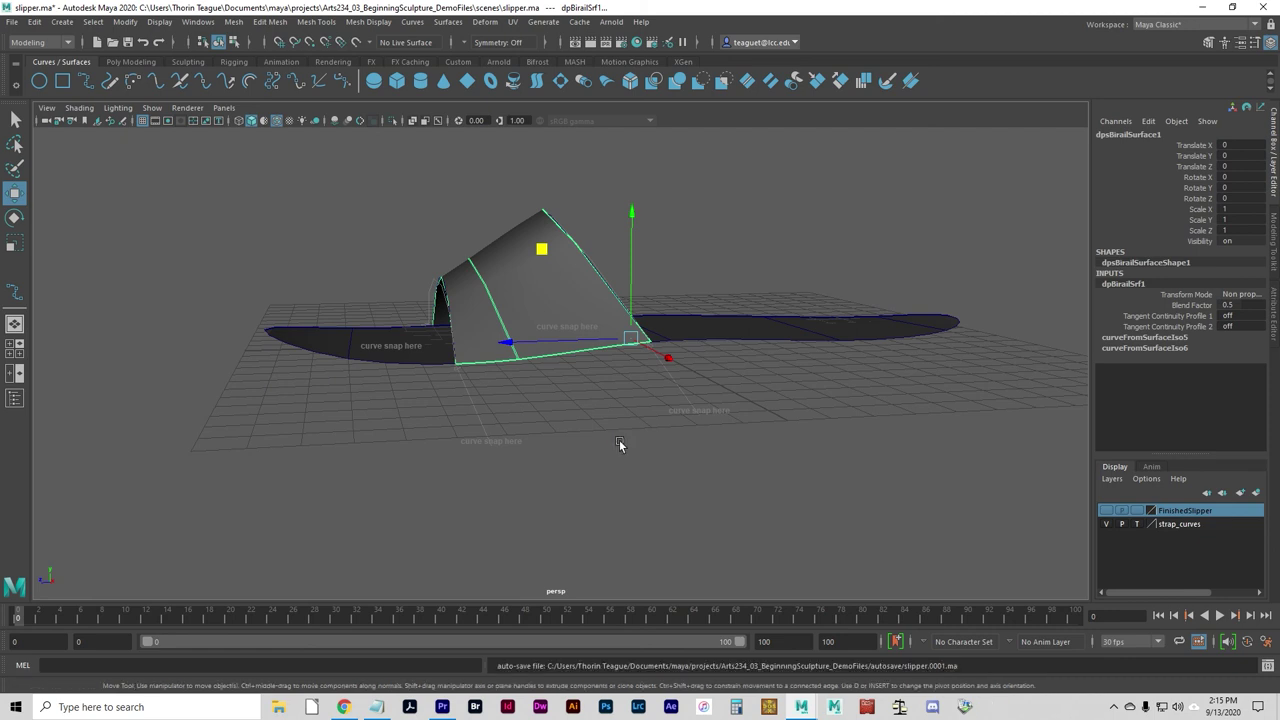
Step: Rebuild the strap surface from default settings with 3 spans in U and V
{"action": "left_click", "coordinate": [447, 21]}
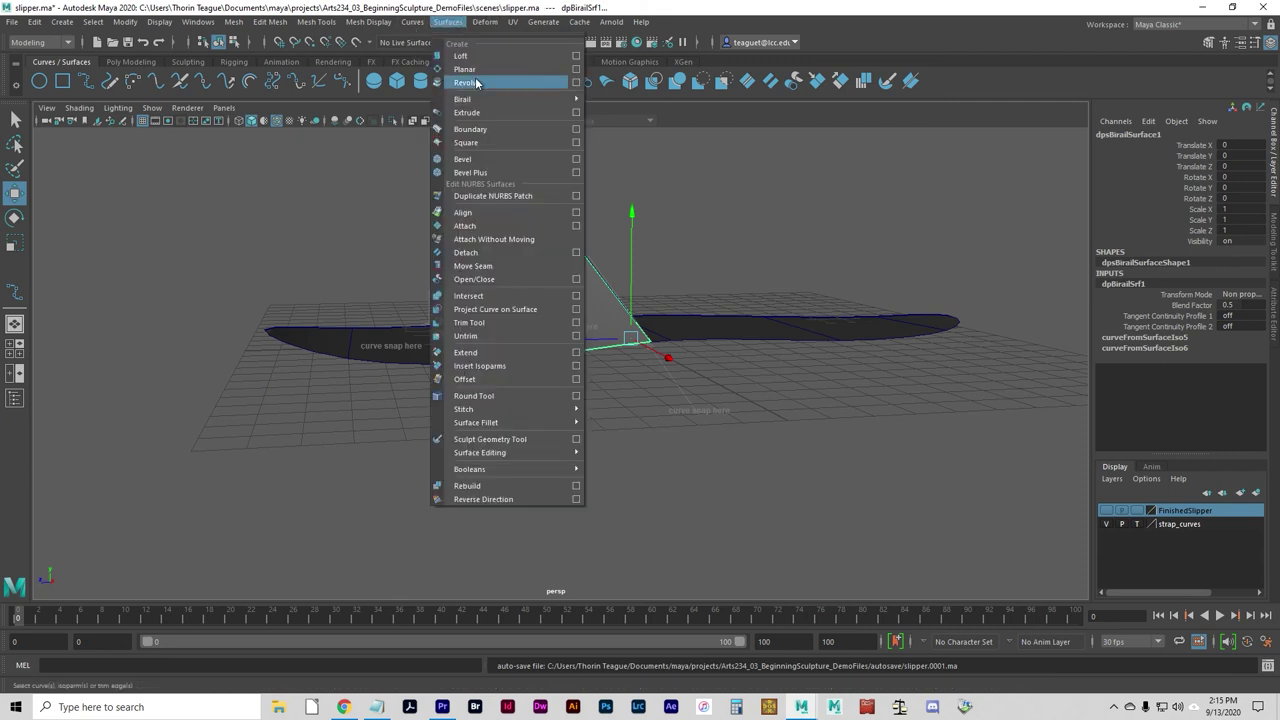
{"action": "mouse_move", "coordinate": [485, 103]}
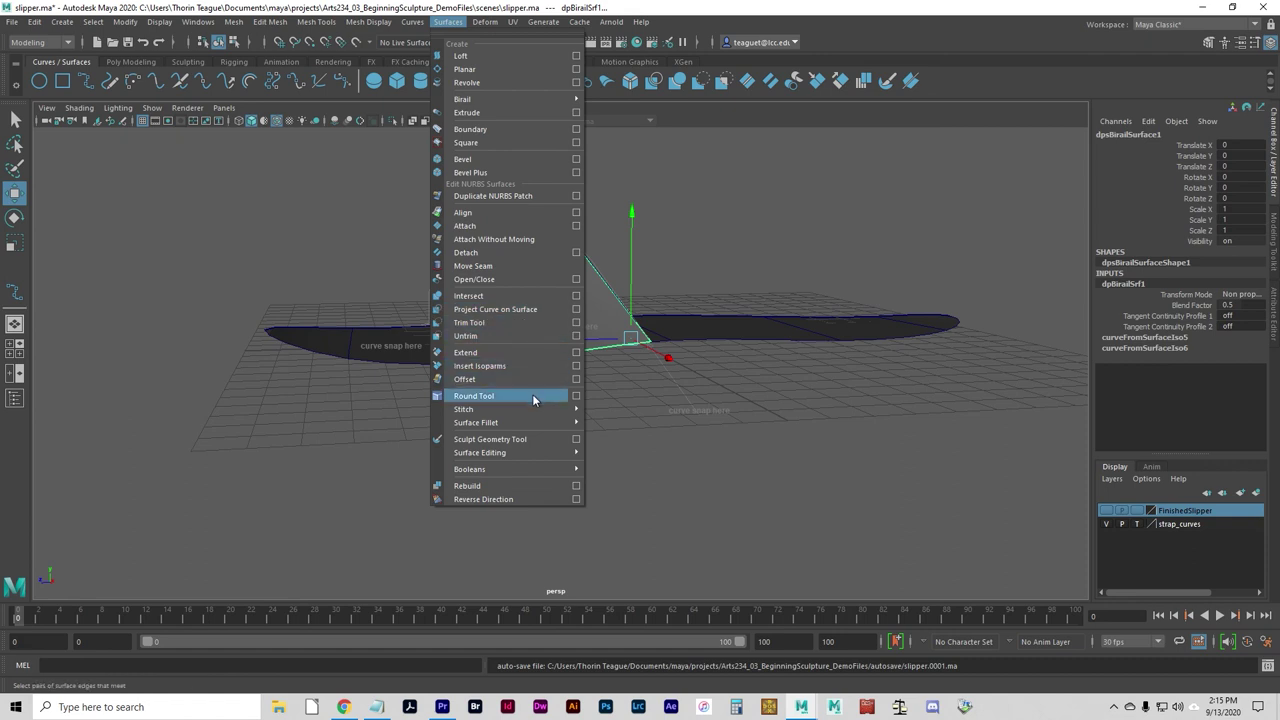
{"action": "left_click", "coordinate": [573, 486]}
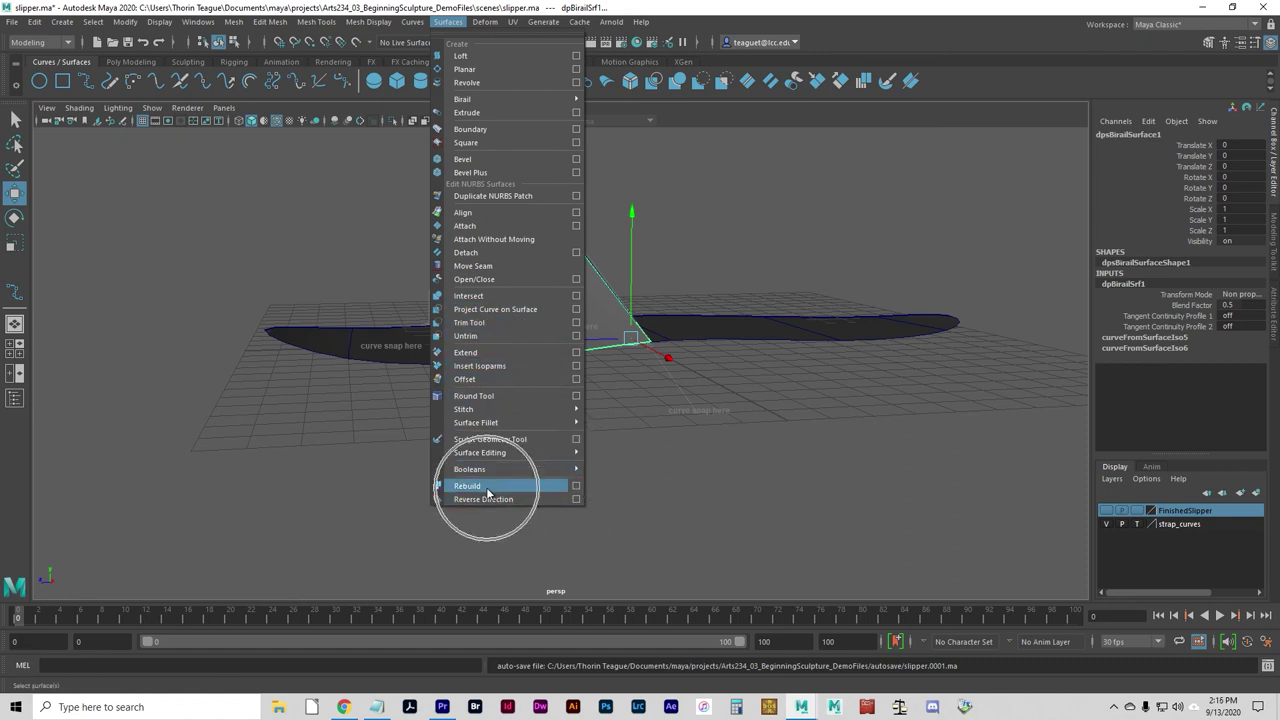
{"action": "left_click", "coordinate": [576, 487]}
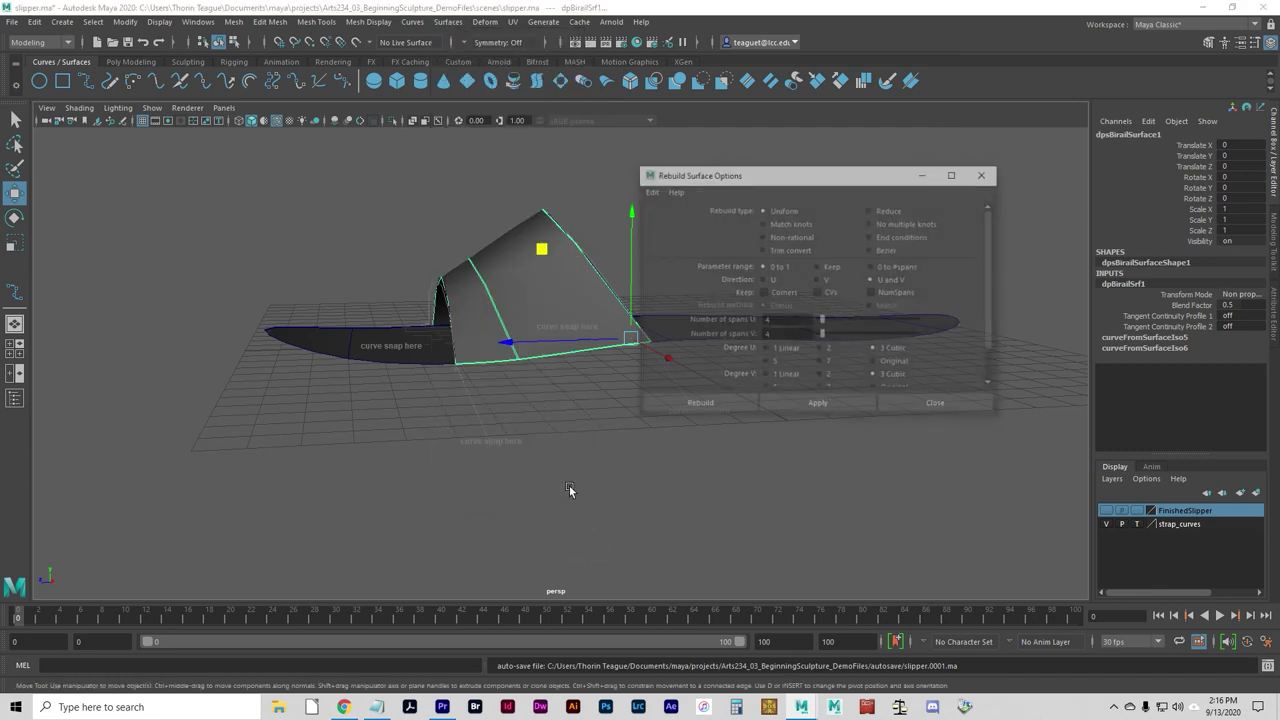
{"action": "left_click", "coordinate": [650, 191]}
{"action": "left_click", "coordinate": [660, 217]}
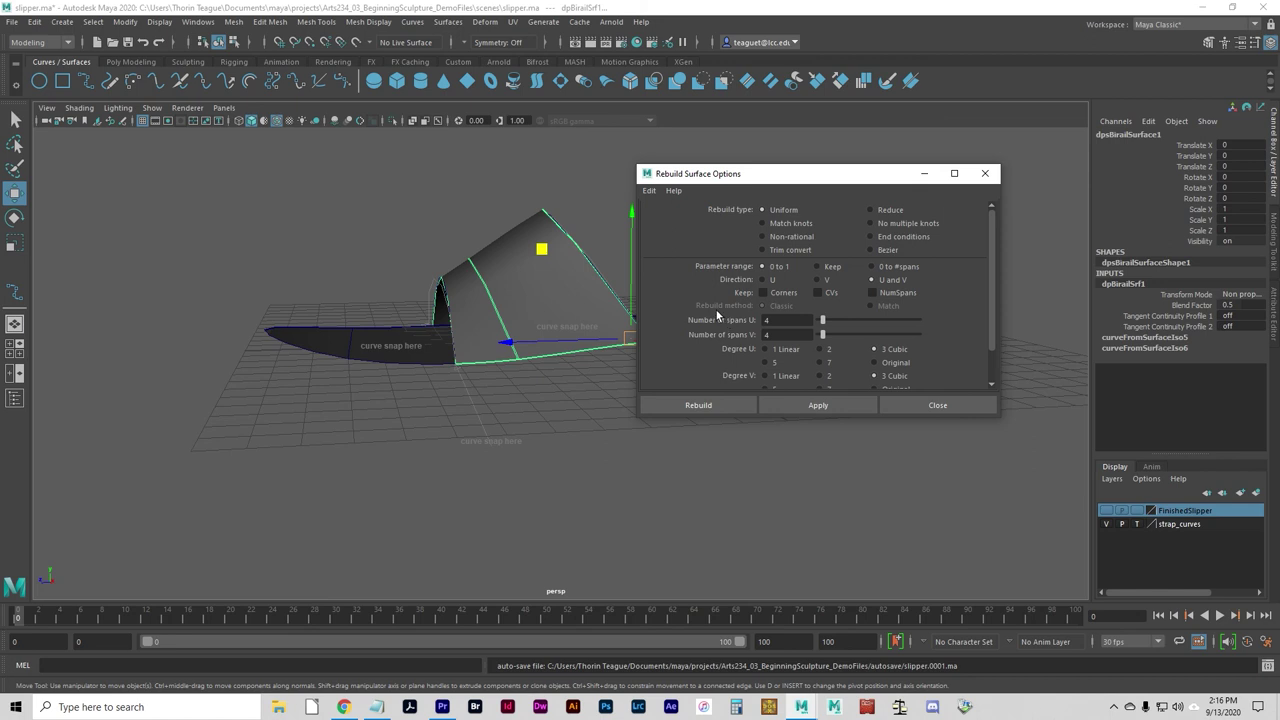
{"action": "double_click", "coordinate": [778, 322]}
{"action": "type", "text": "3"}
{"action": "key", "text": "Tab"}
{"action": "type", "text": "3"}
{"action": "left_click", "coordinate": [718, 405]}
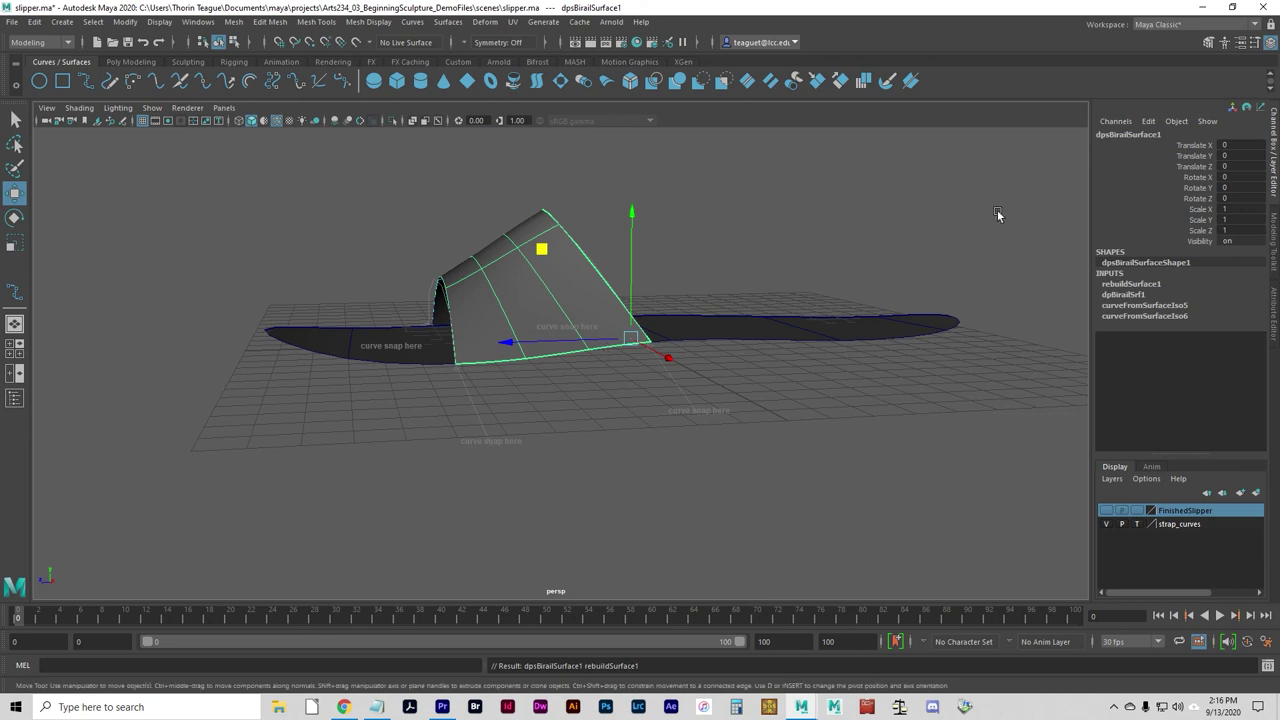
Step: Rename the strap surface to toeThingie in the Channel Box
{"action": "left_click", "coordinate": [1123, 134]}
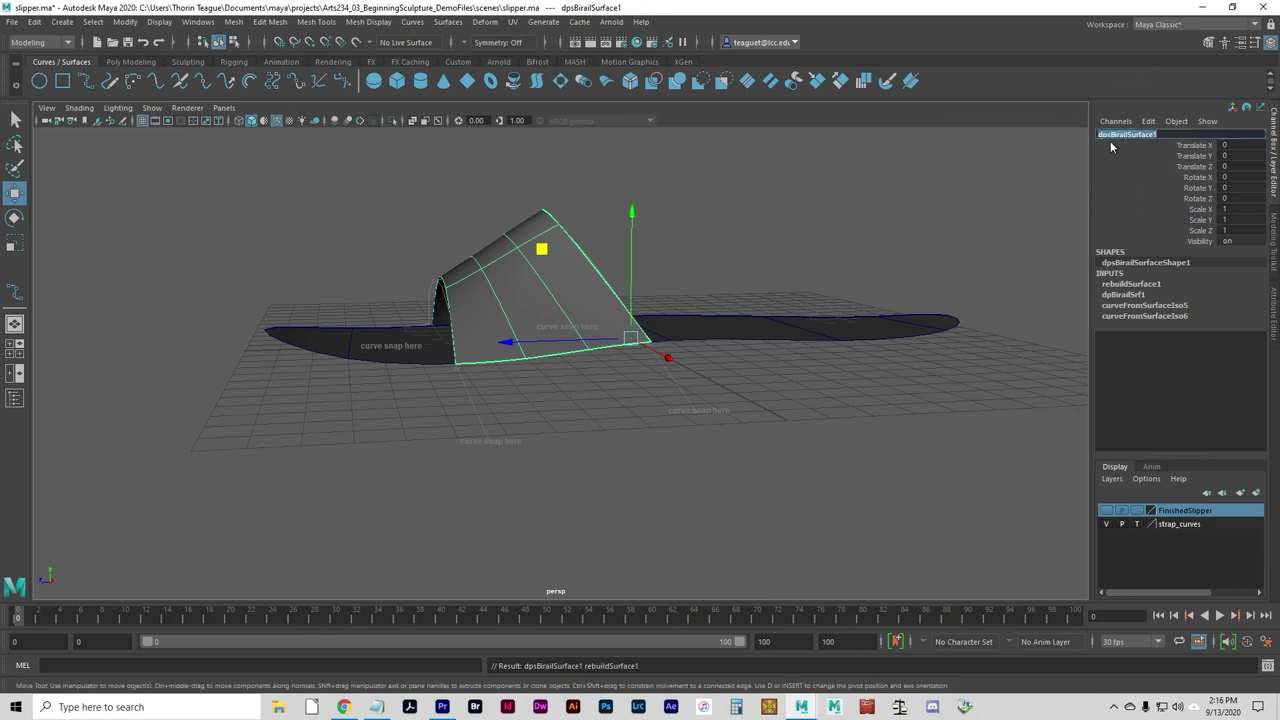
{"action": "type", "text": "tpeThingie"}
{"action": "key", "text": "Return"}
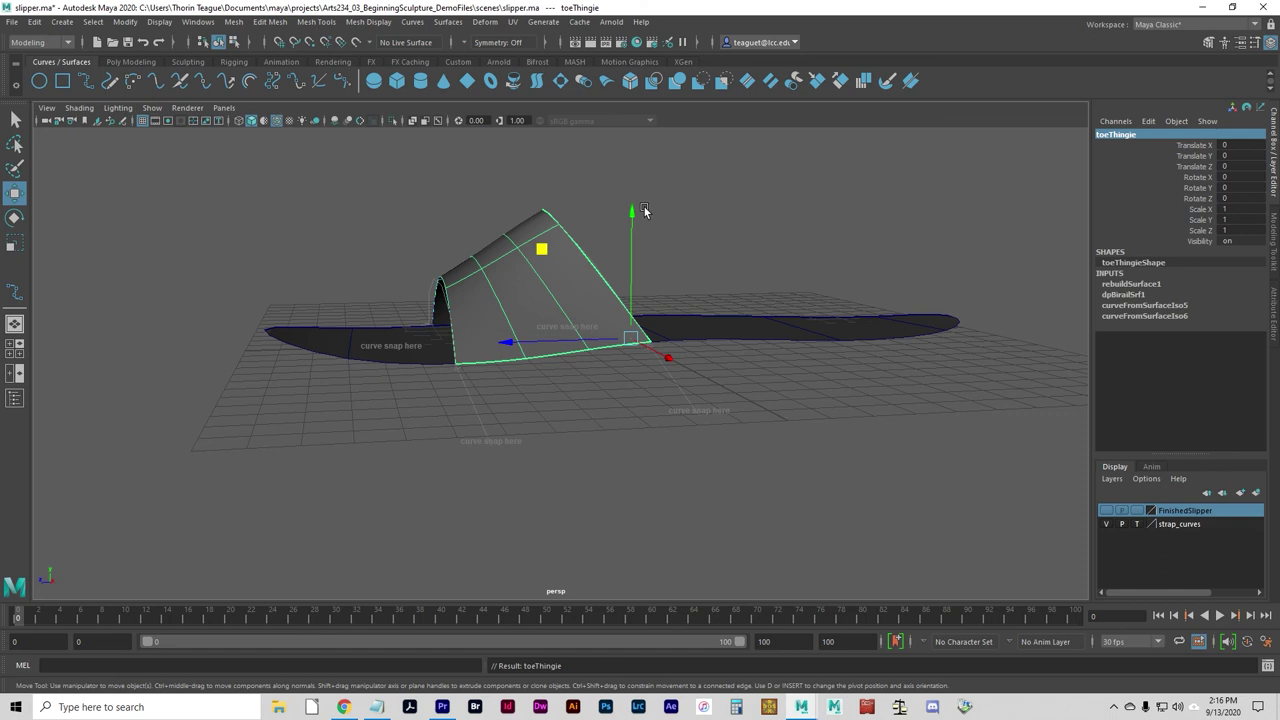
Step: Duplicate slippertop and lower the copy to Translate Y -0.441
{"action": "left_click", "coordinate": [384, 363]}
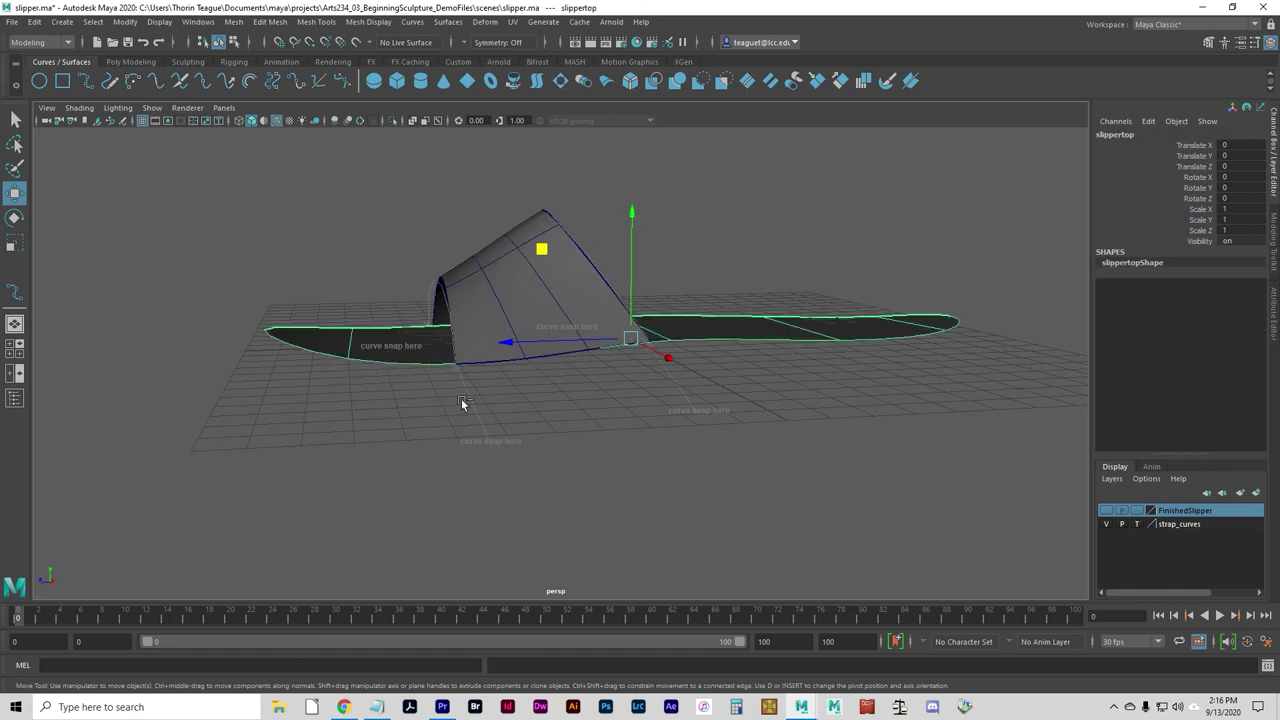
{"action": "key", "text": "ctrl+d"}
{"action": "left_click_drag", "start_coordinate": [633, 216], "coordinate": [694, 291]}
{"action": "left_click_drag", "start_coordinate": [743, 420], "coordinate": [703, 406], "text": "alt"}
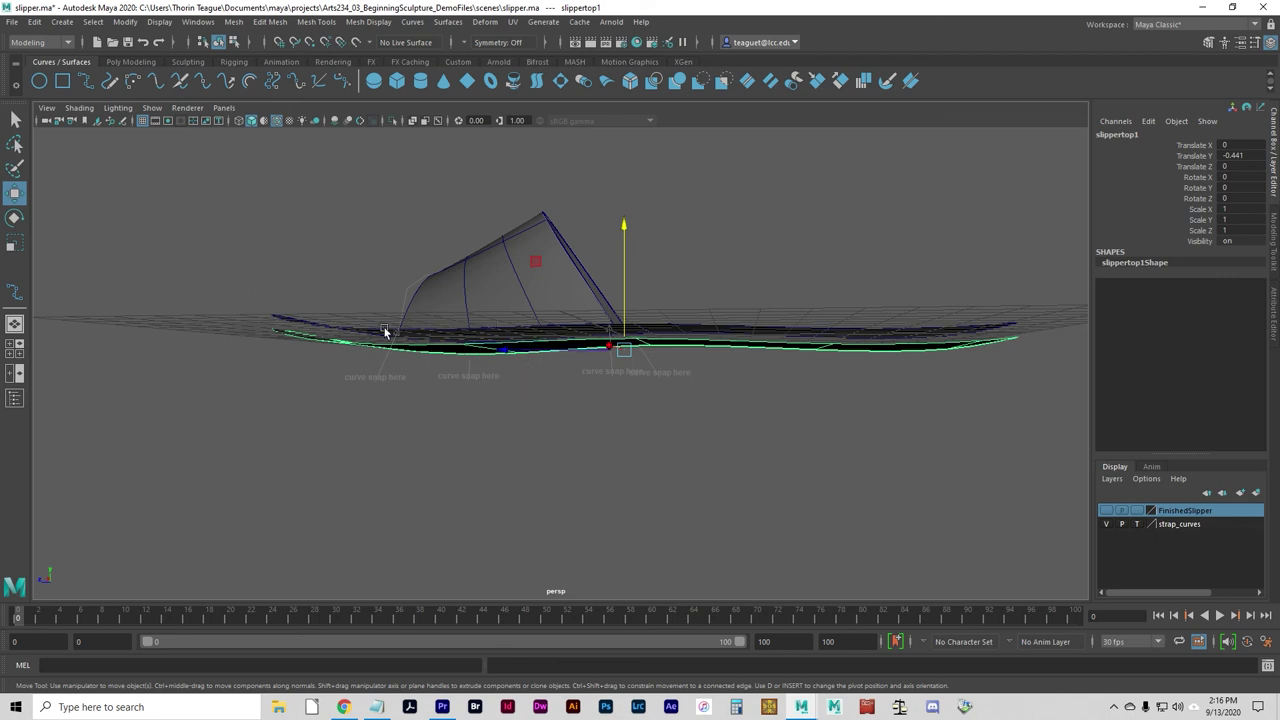
{"action": "left_click_drag", "start_coordinate": [349, 399], "coordinate": [398, 405], "text": "alt"}
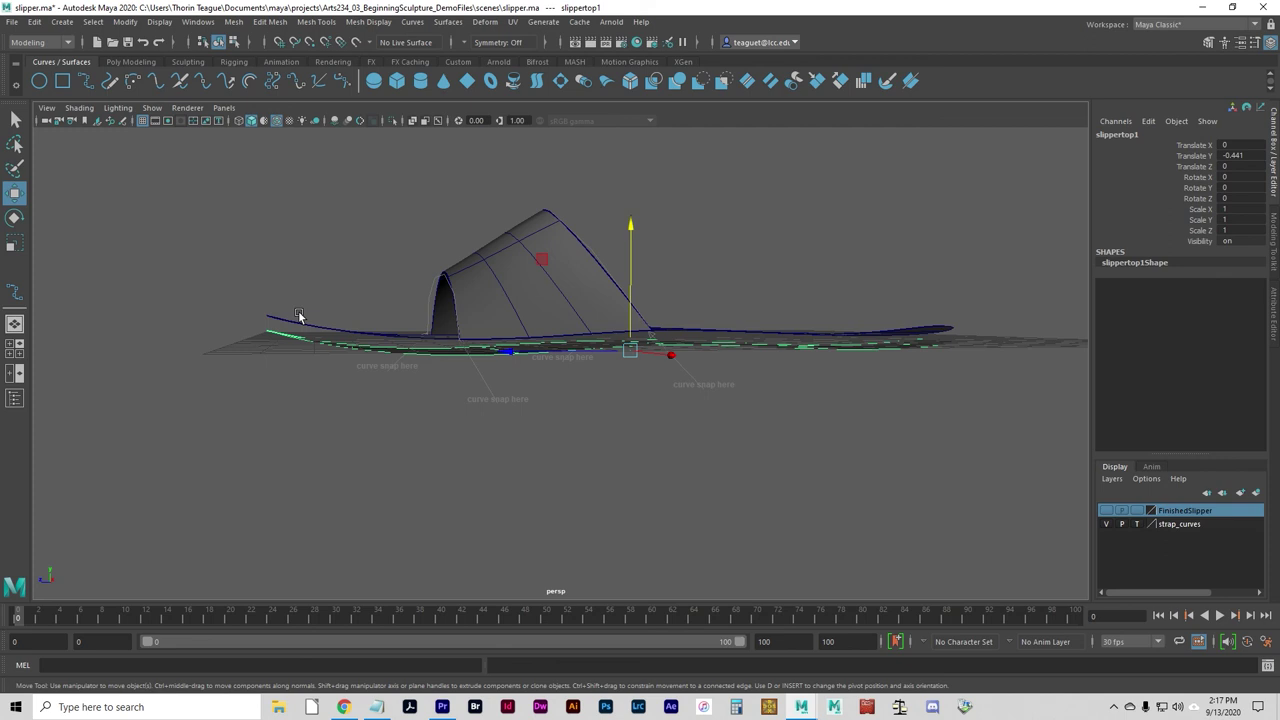
Step: Loft a side wall between the edge isoparms of slippertop and its lowered copy
{"action": "left_click", "coordinate": [440, 340]}
{"action": "left_click_drag", "start_coordinate": [376, 369], "coordinate": [426, 416], "text": "alt"}
{"action": "mouse_move", "coordinate": [465, 365]}
{"action": "right_mouse_down"}
{"action": "mouse_move", "coordinate": [410, 368]}
{"action": "mouse_move", "coordinate": [461, 342]}
{"action": "right_mouse_up"}
{"action": "left_click", "coordinate": [486, 434]}
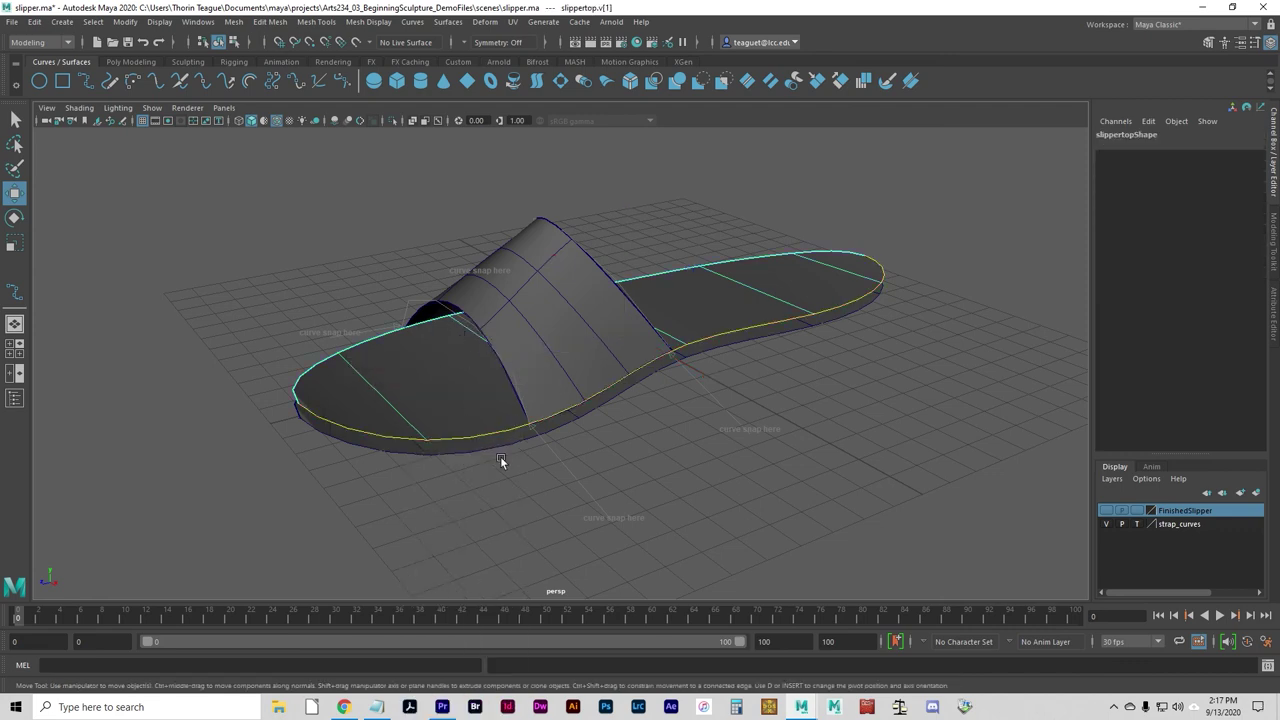
{"action": "left_click_drag", "start_coordinate": [500, 456], "coordinate": [459, 386], "text": "alt"}
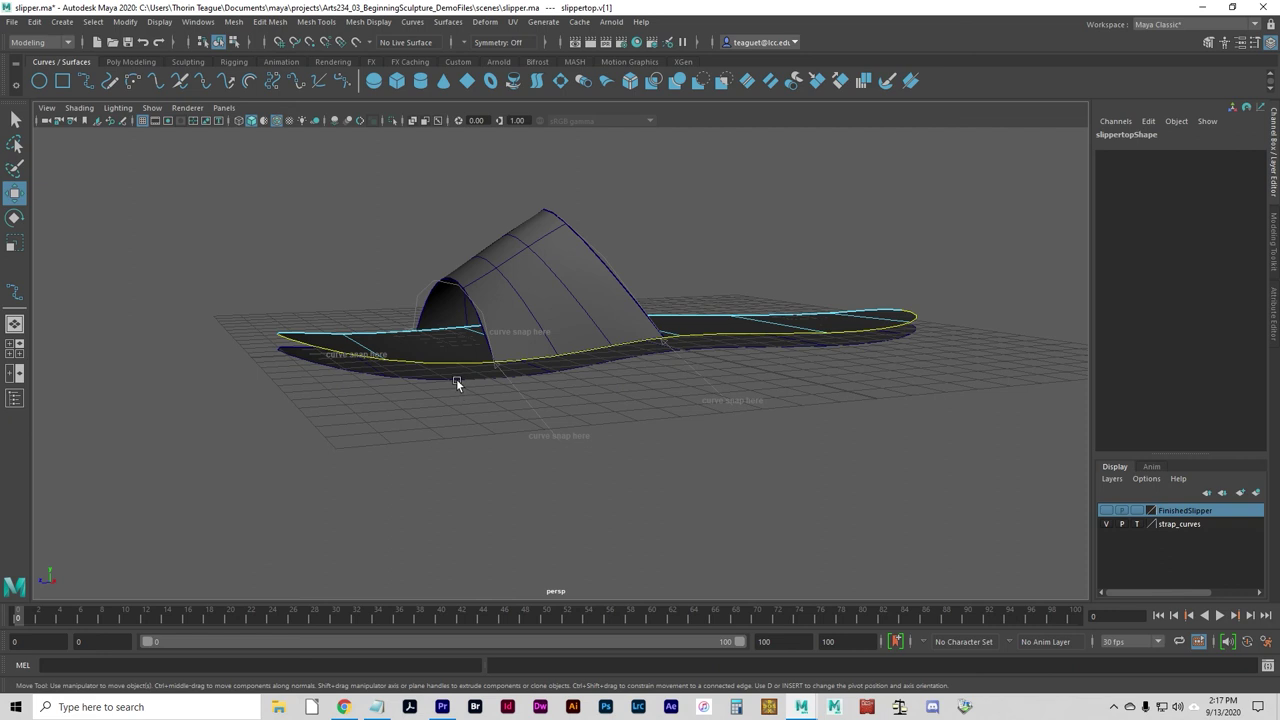
{"action": "left_click", "coordinate": [456, 378]}
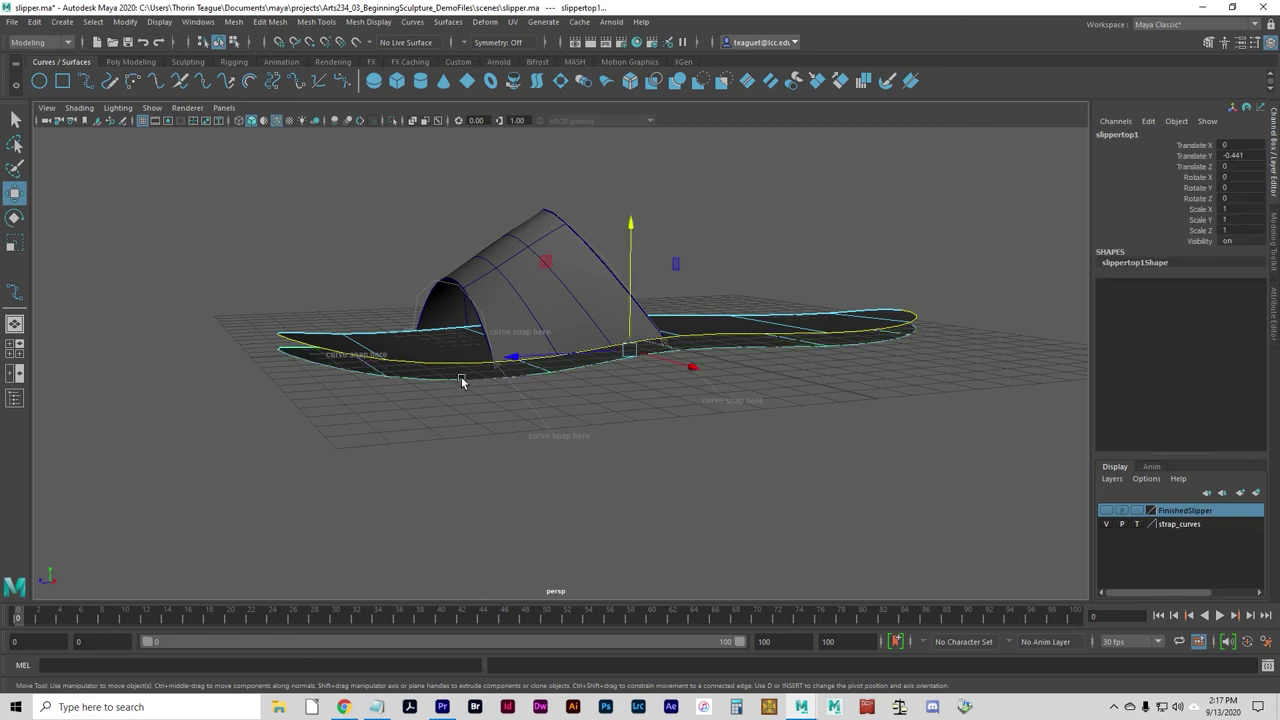
{"action": "left_click", "coordinate": [461, 376]}
{"action": "right_click_drag", "start_coordinate": [461, 376], "coordinate": [457, 333]}
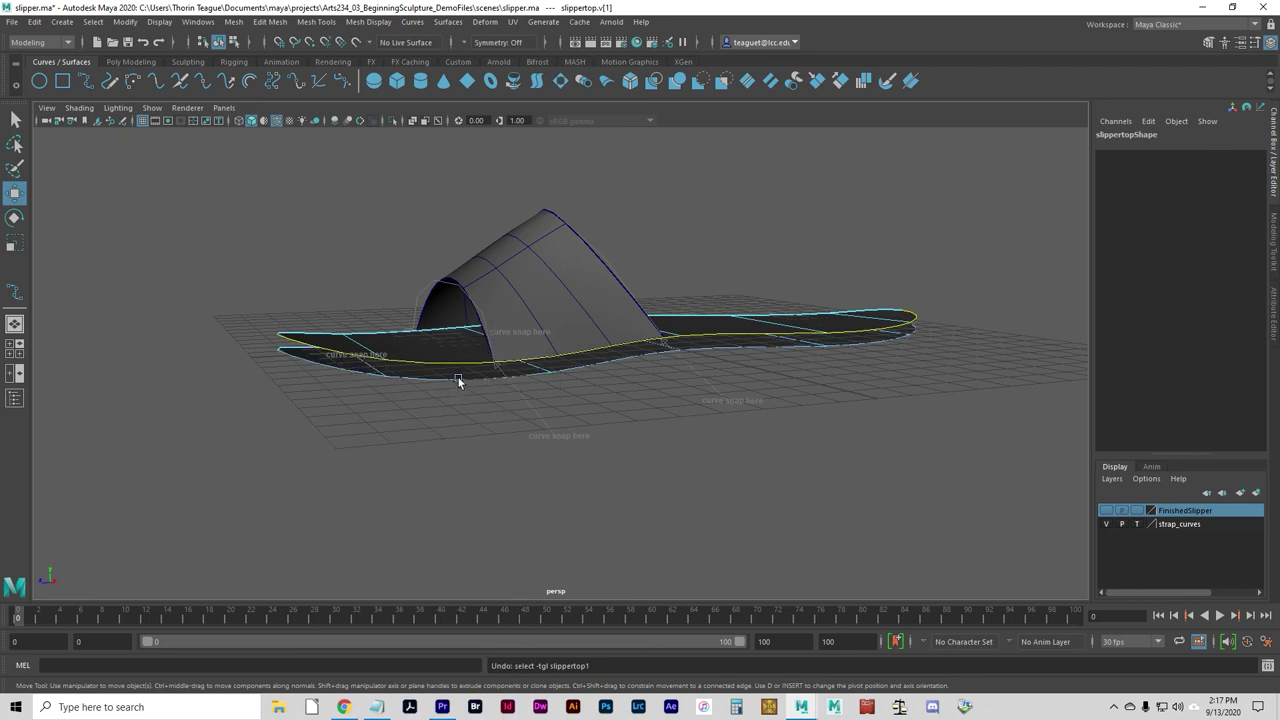
{"action": "left_click", "coordinate": [473, 379]}
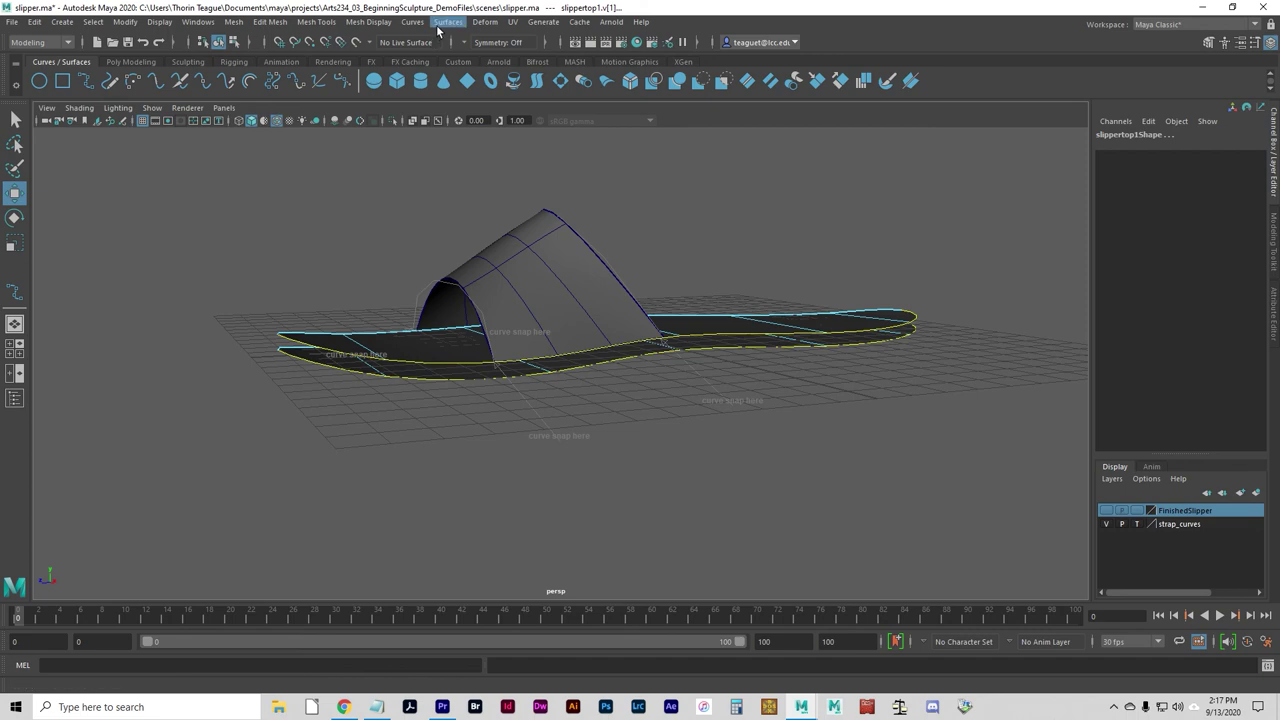
{"action": "left_click", "coordinate": [443, 24]}
{"action": "left_click", "coordinate": [466, 56]}
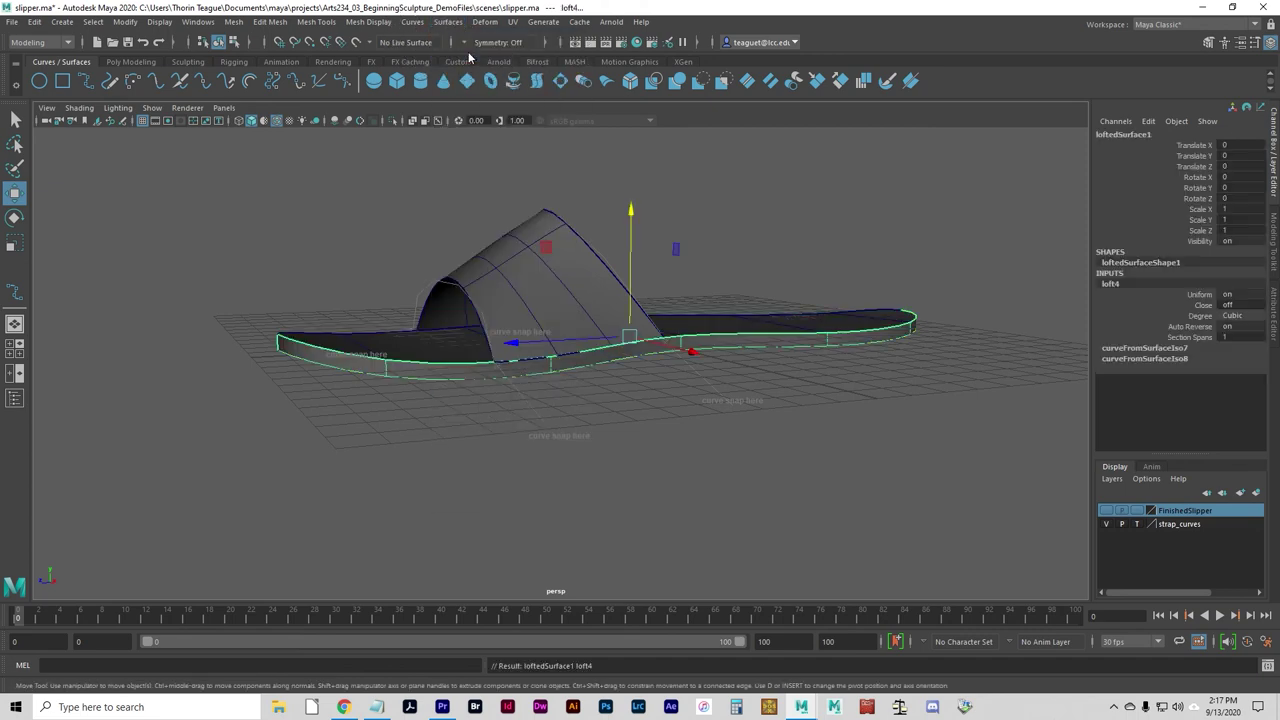
{"action": "left_click_drag", "start_coordinate": [311, 446], "coordinate": [457, 408], "text": "alt"}
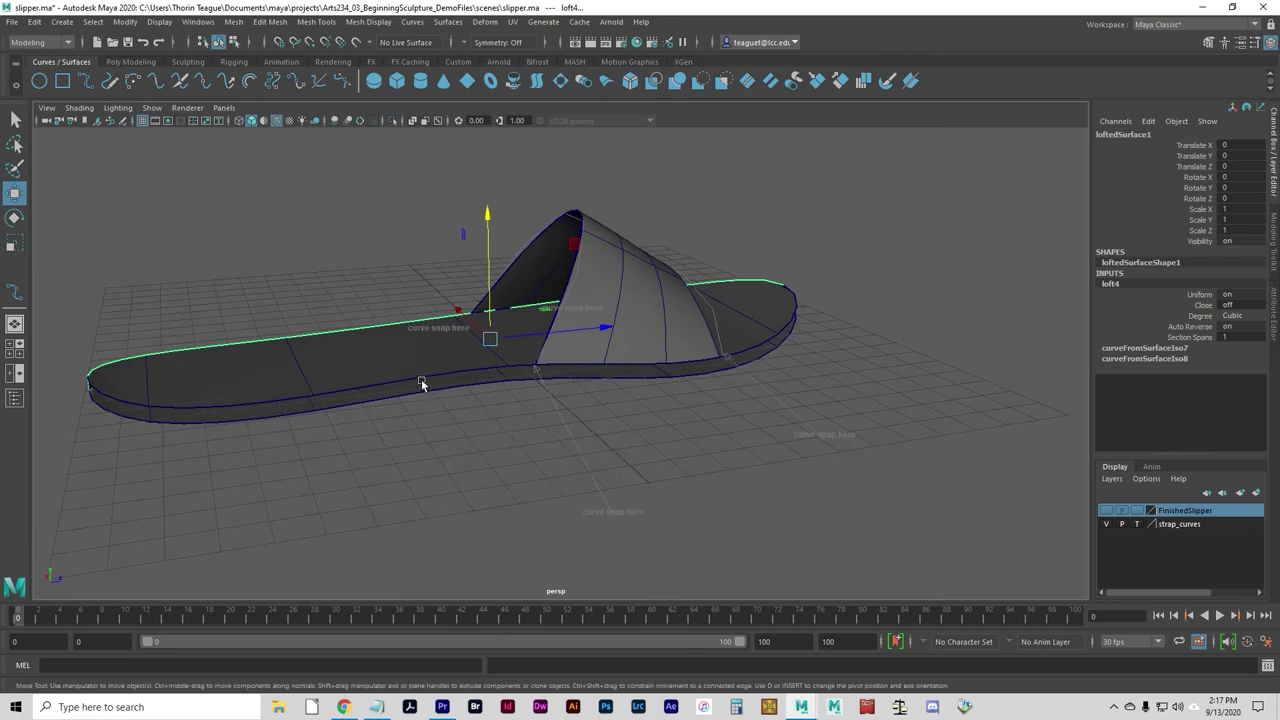
Step: Loft loftedSurface2 between the other edge isoparms of slippertop and slippertop1
{"action": "left_click", "coordinate": [420, 380]}
{"action": "right_click_drag", "start_coordinate": [420, 380], "coordinate": [416, 333]}
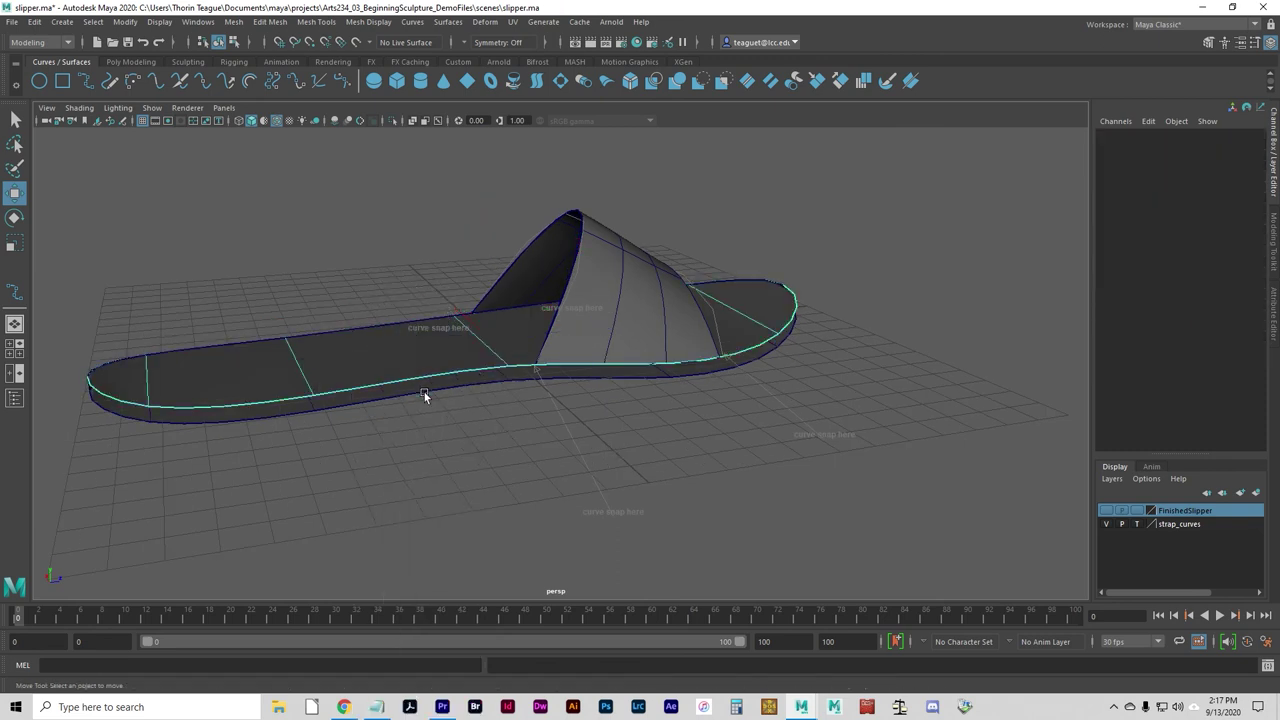
{"action": "left_click", "coordinate": [417, 381]}
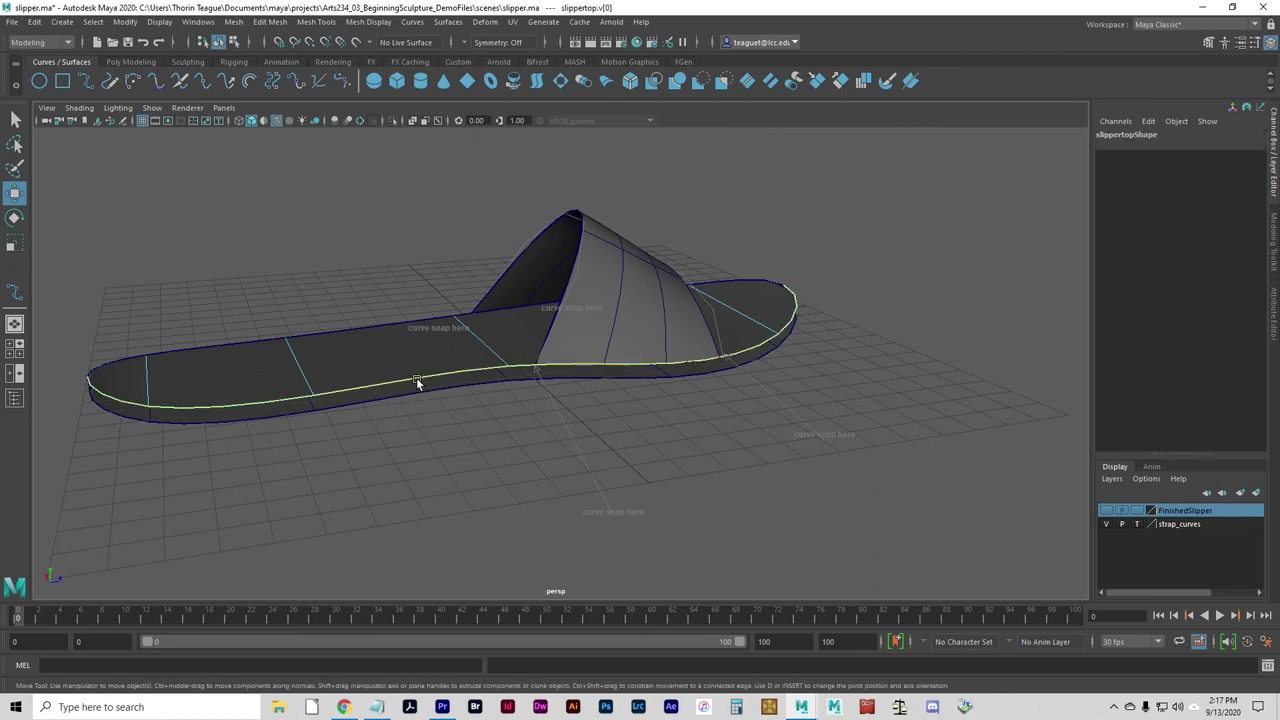
{"action": "right_click_drag", "start_coordinate": [424, 393], "coordinate": [421, 332]}
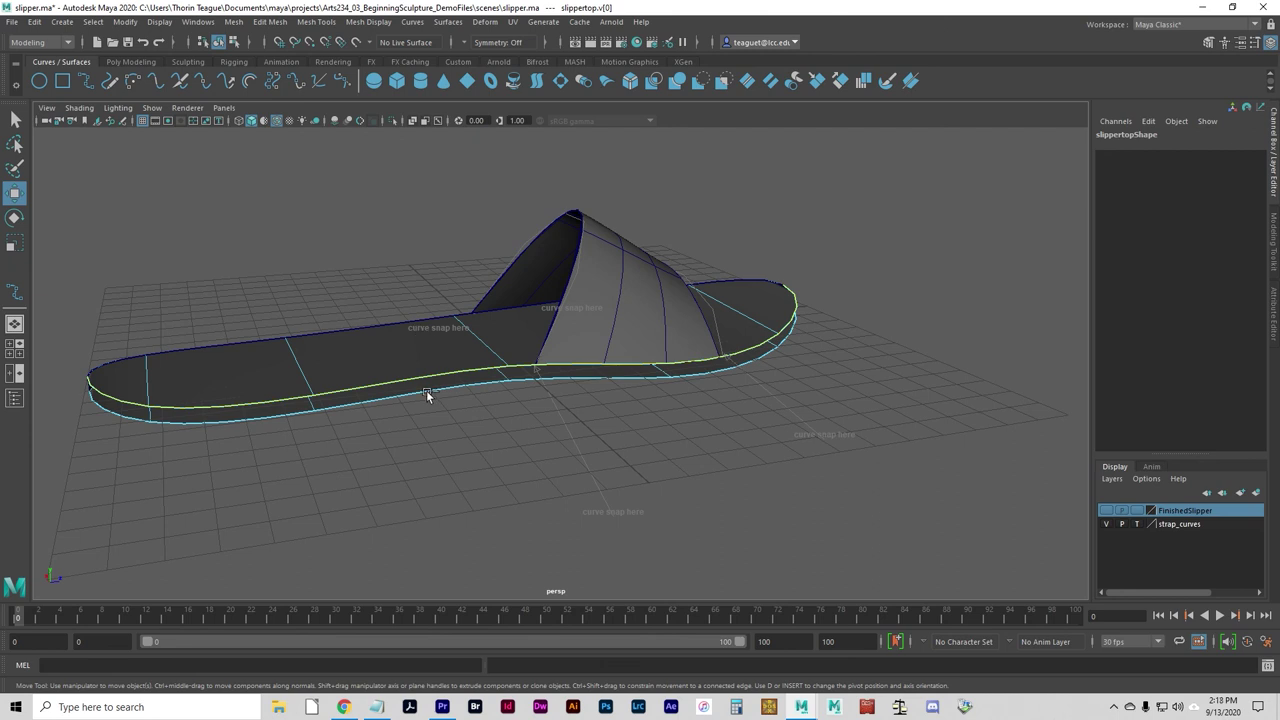
{"action": "left_click", "coordinate": [428, 394], "text": "shift"}
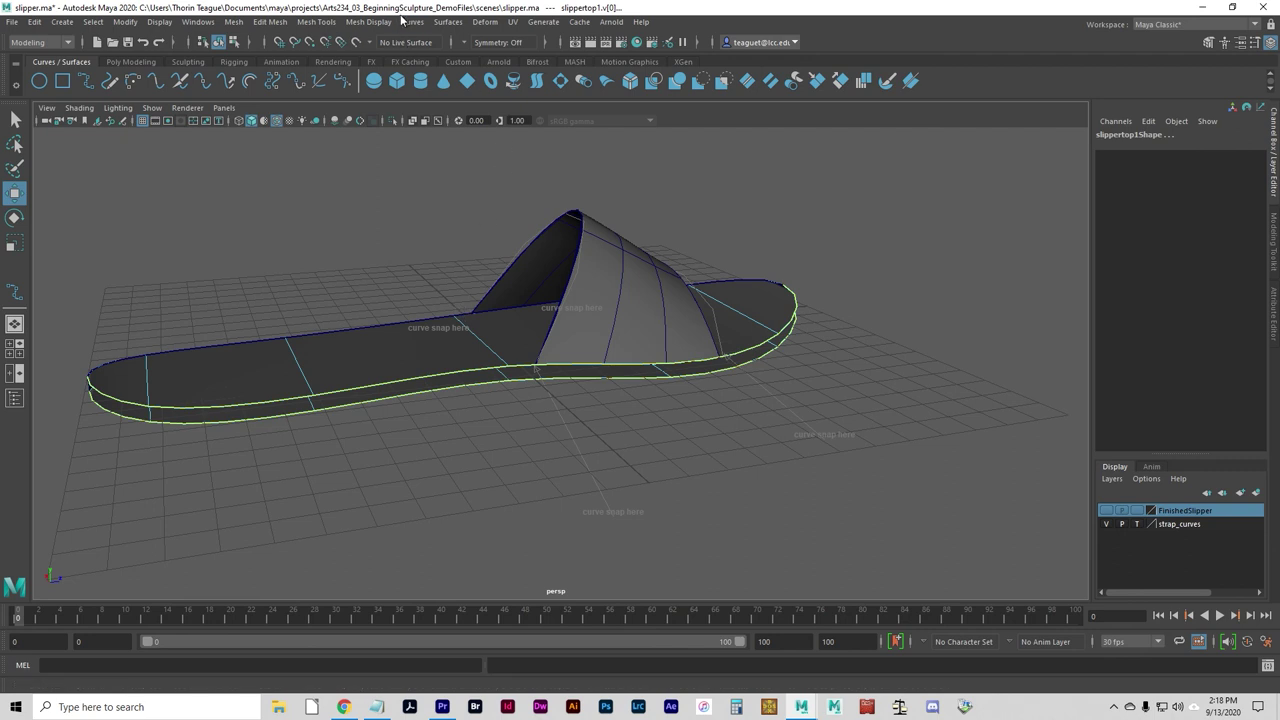
{"action": "left_click", "coordinate": [447, 22]}
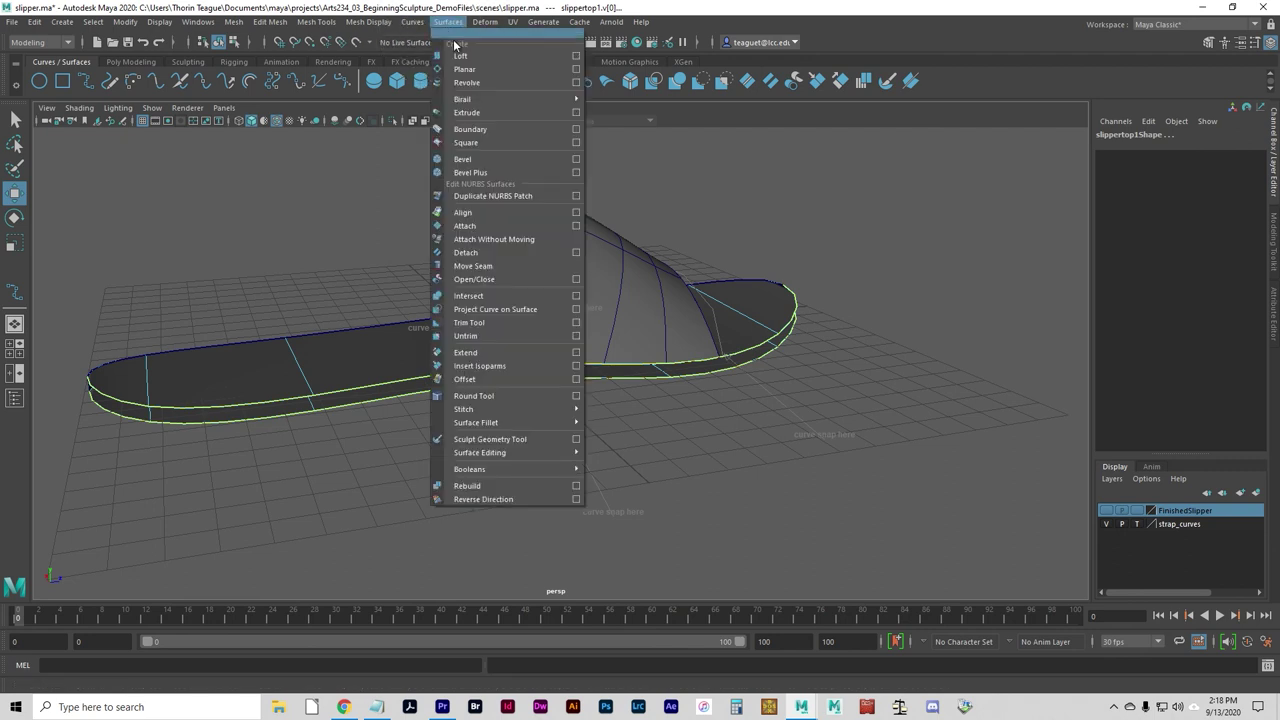
{"action": "left_click", "coordinate": [484, 58]}
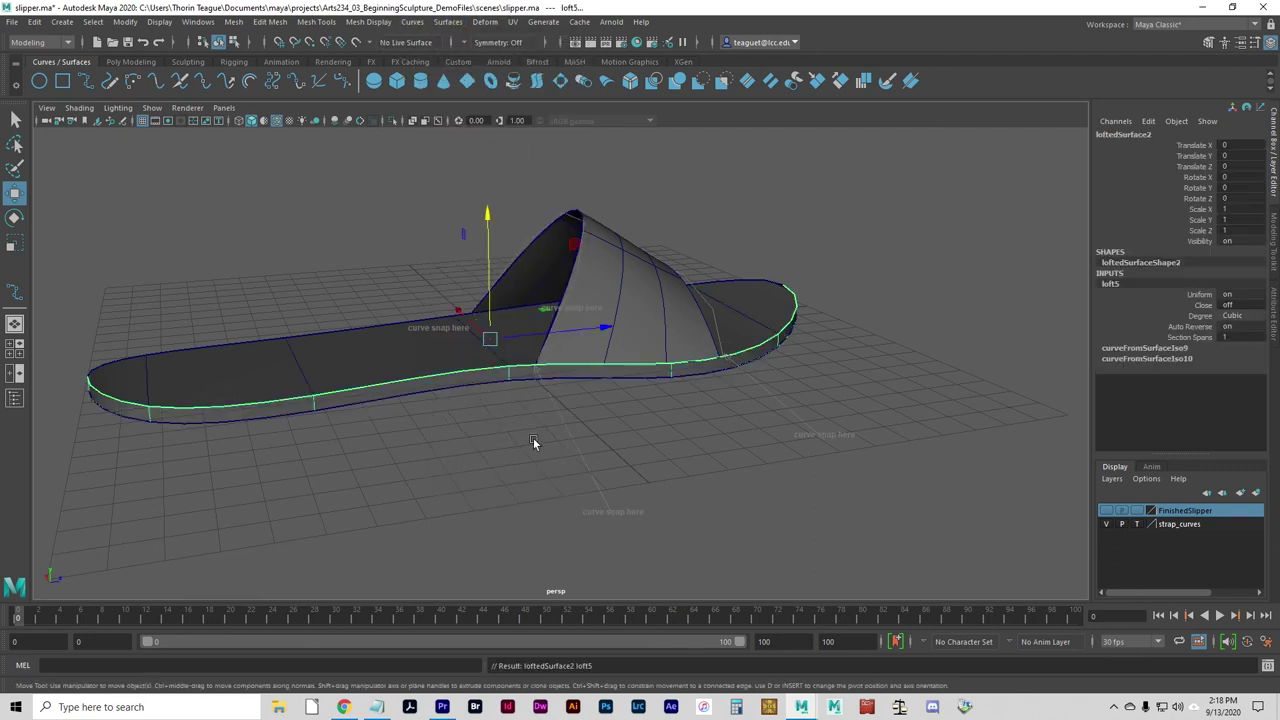
{"action": "left_click", "coordinate": [460, 445]}
{"action": "left_click_drag", "start_coordinate": [518, 480], "coordinate": [497, 446], "text": "alt"}
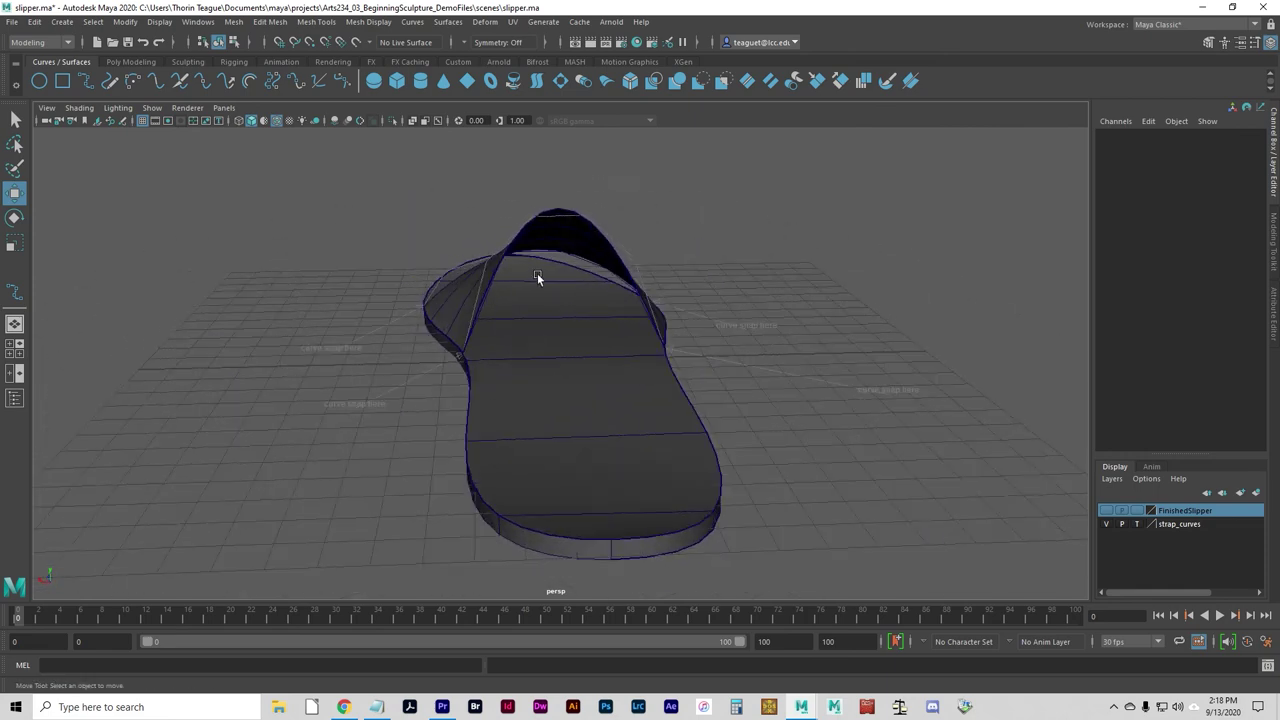
Step: Marquee-select all slipper pieces and group them with Ctrl+G as group5
{"action": "left_click_drag", "start_coordinate": [668, 197], "coordinate": [633, 312], "text": "alt"}
{"action": "left_click_drag", "start_coordinate": [658, 396], "coordinate": [469, 417], "text": "alt"}
{"action": "left_click_drag", "start_coordinate": [222, 238], "coordinate": [833, 436]}
{"action": "key", "text": "ctrl+g"}
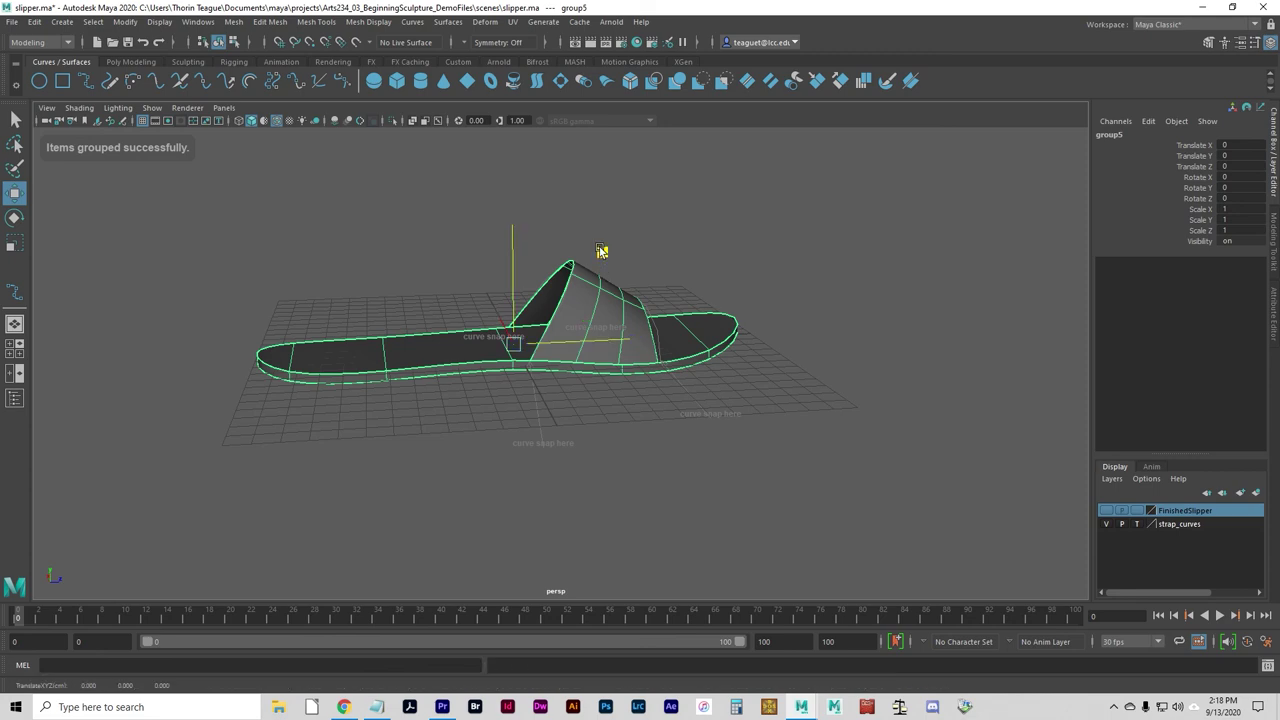
{"action": "left_click_drag", "start_coordinate": [602, 253], "coordinate": [667, 303]}
{"action": "left_click", "coordinate": [629, 489]}
Step: Switch to hierarchy selection, test-move group5, undo it, and reselect the group
{"action": "left_click", "coordinate": [440, 353]}
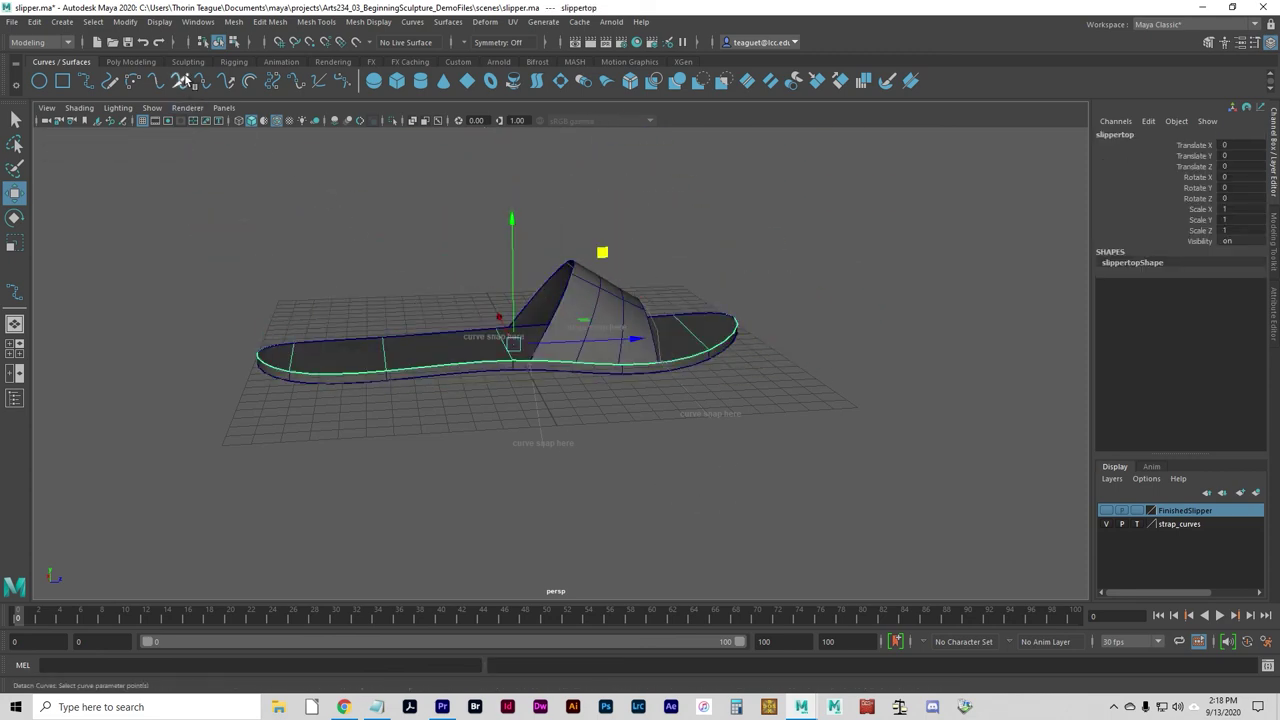
{"action": "left_click", "coordinate": [202, 42]}
{"action": "left_click", "coordinate": [483, 423]}
{"action": "left_click", "coordinate": [474, 347]}
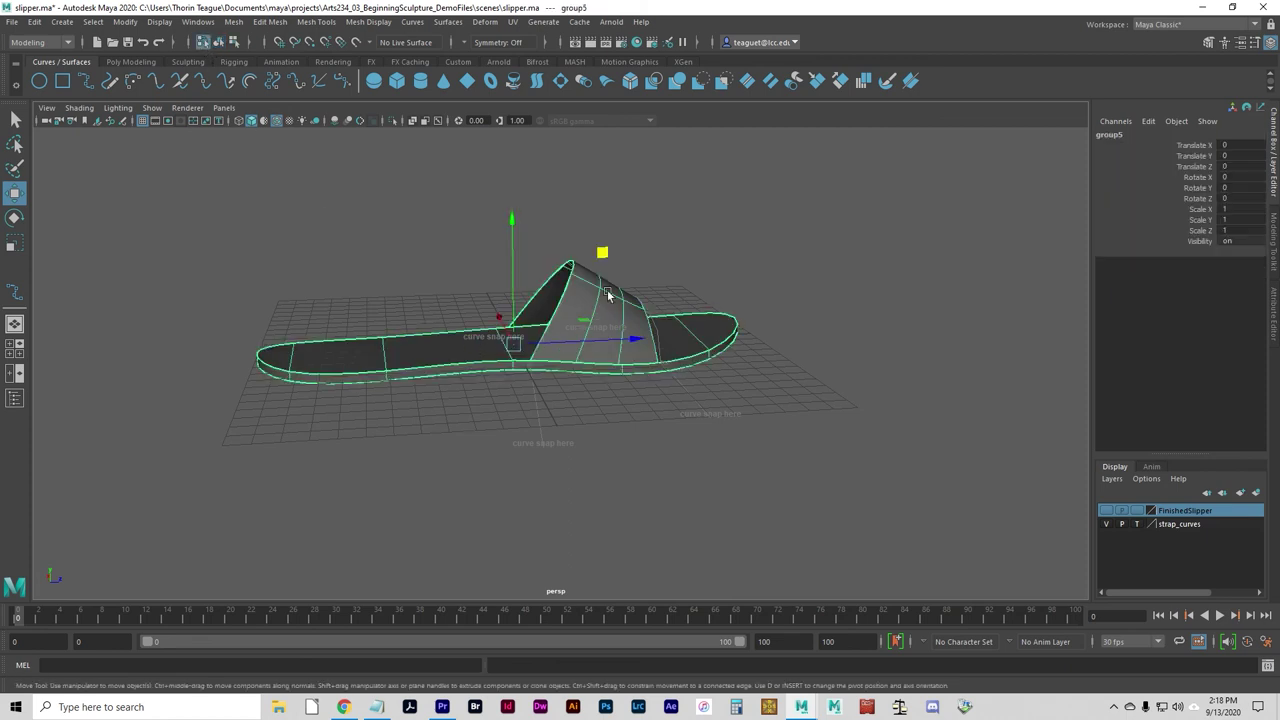
{"action": "left_click_drag", "start_coordinate": [600, 251], "coordinate": [621, 232]}
{"action": "key", "text": "ctrl+z"}
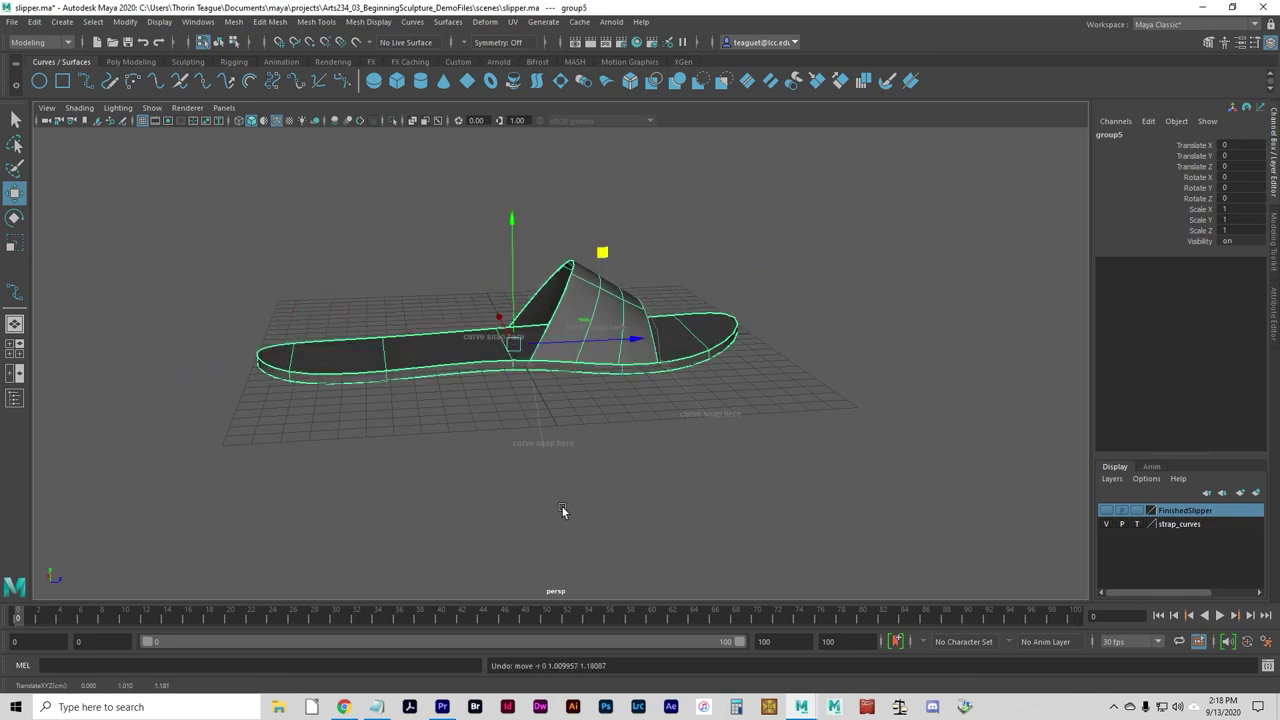
{"action": "key", "text": "ctrl+z"}
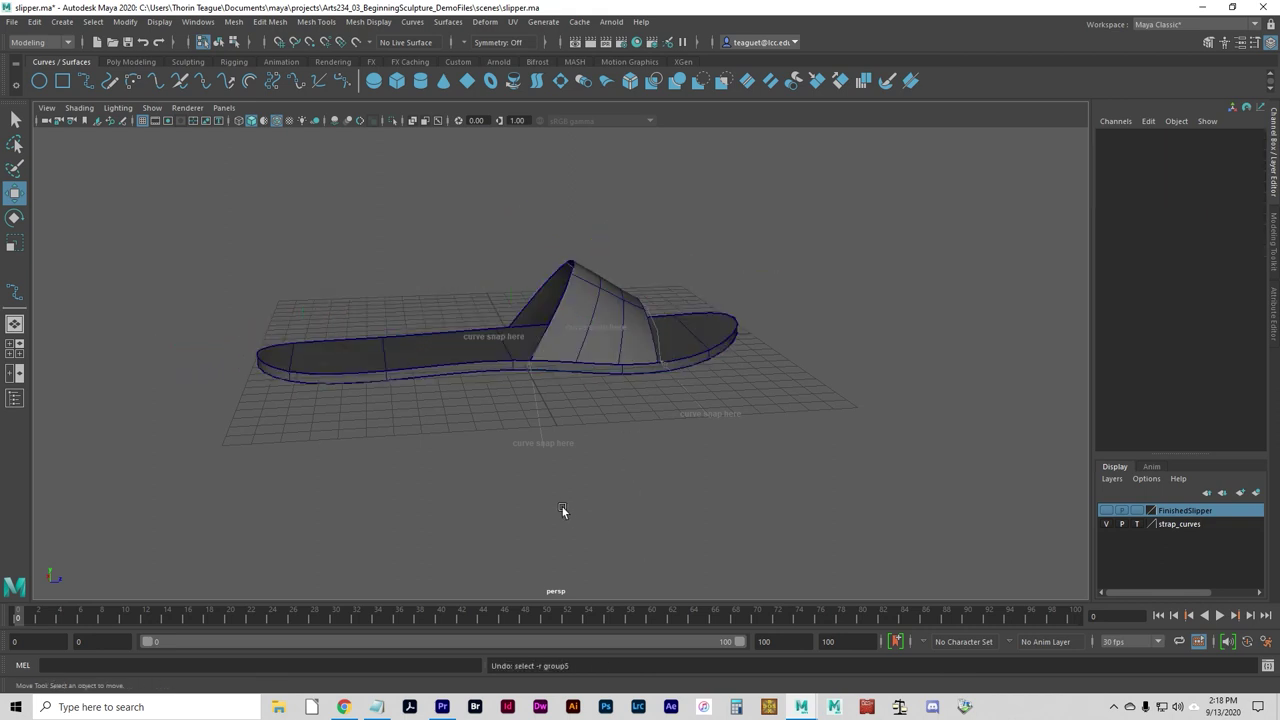
{"action": "left_click", "coordinate": [514, 356]}
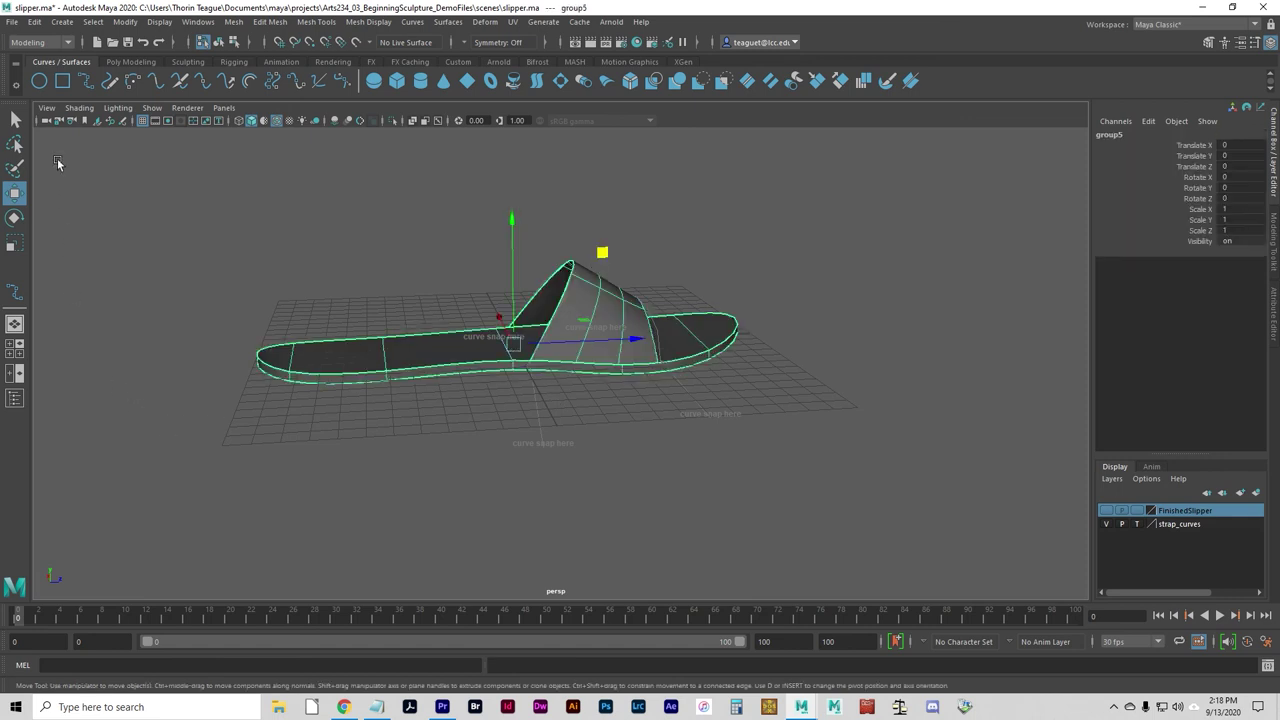
{"action": "left_click", "coordinate": [197, 22]}
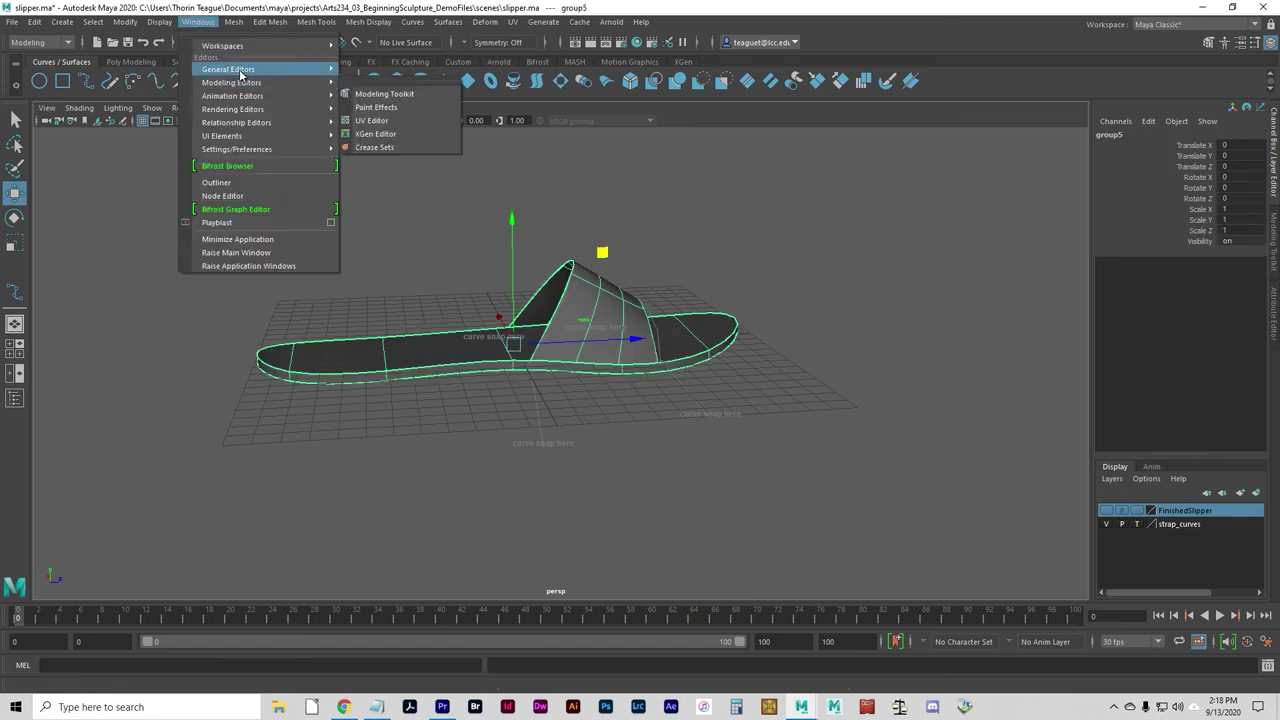
{"action": "left_click", "coordinate": [250, 182]}
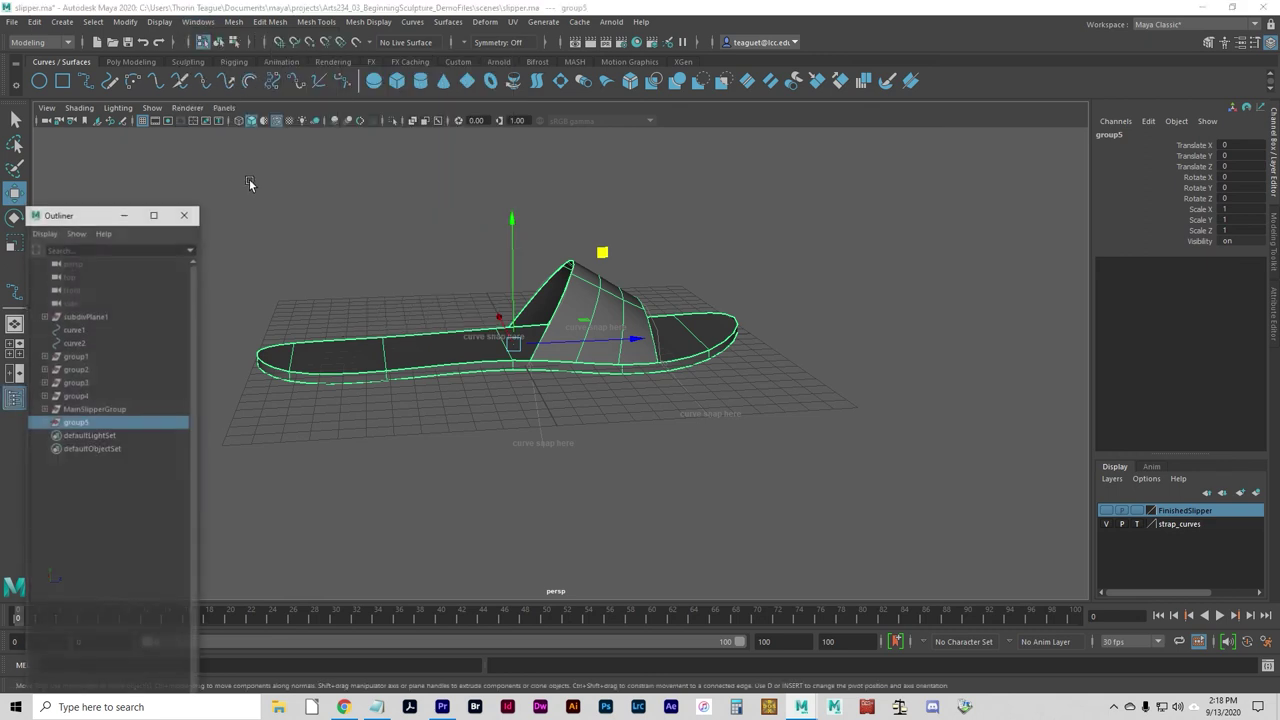
{"action": "left_click", "coordinate": [45, 422]}
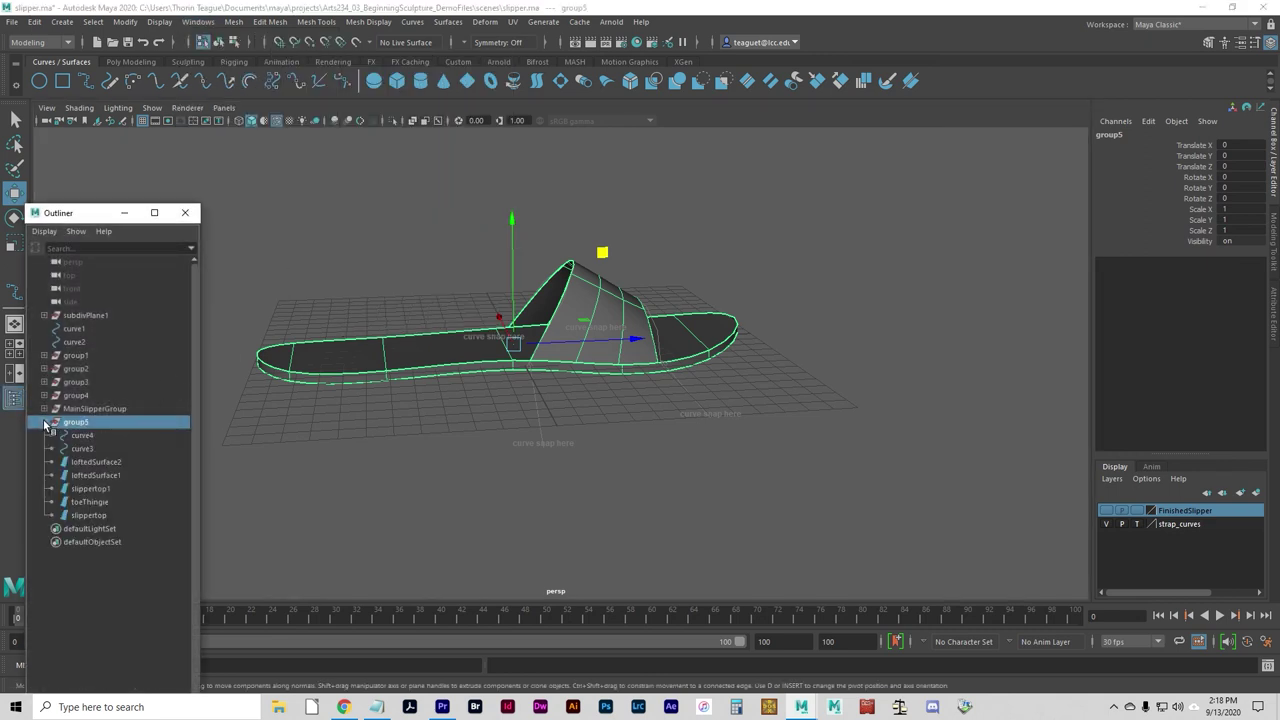
{"action": "left_click", "coordinate": [112, 435]}
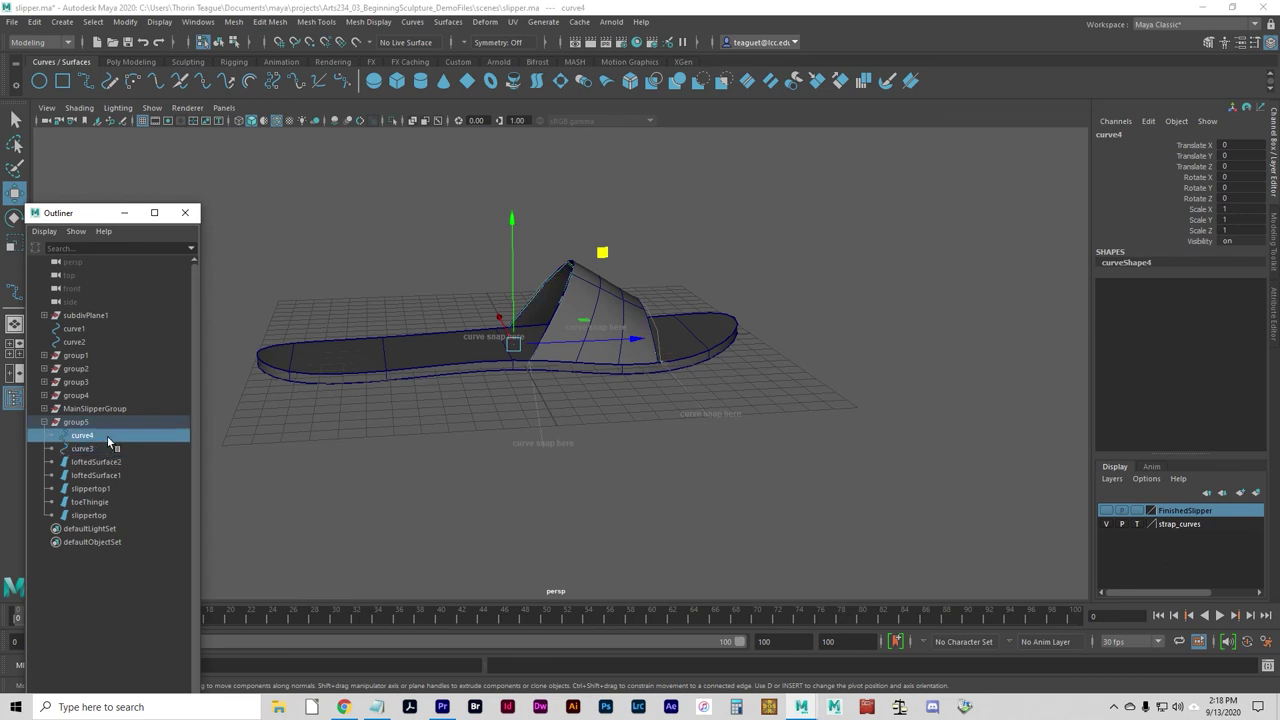
{"action": "left_click", "coordinate": [85, 450], "text": "shift"}
{"action": "key", "text": "Delete"}
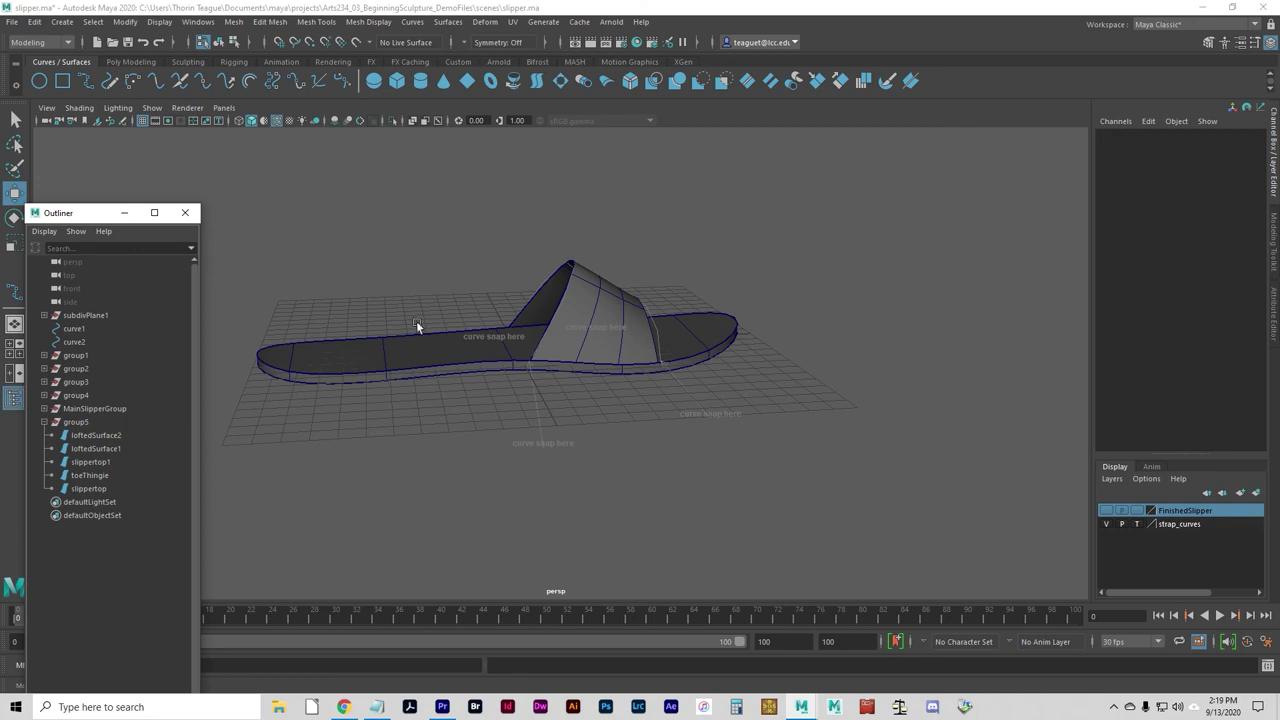
{"action": "left_click", "coordinate": [88, 423]}
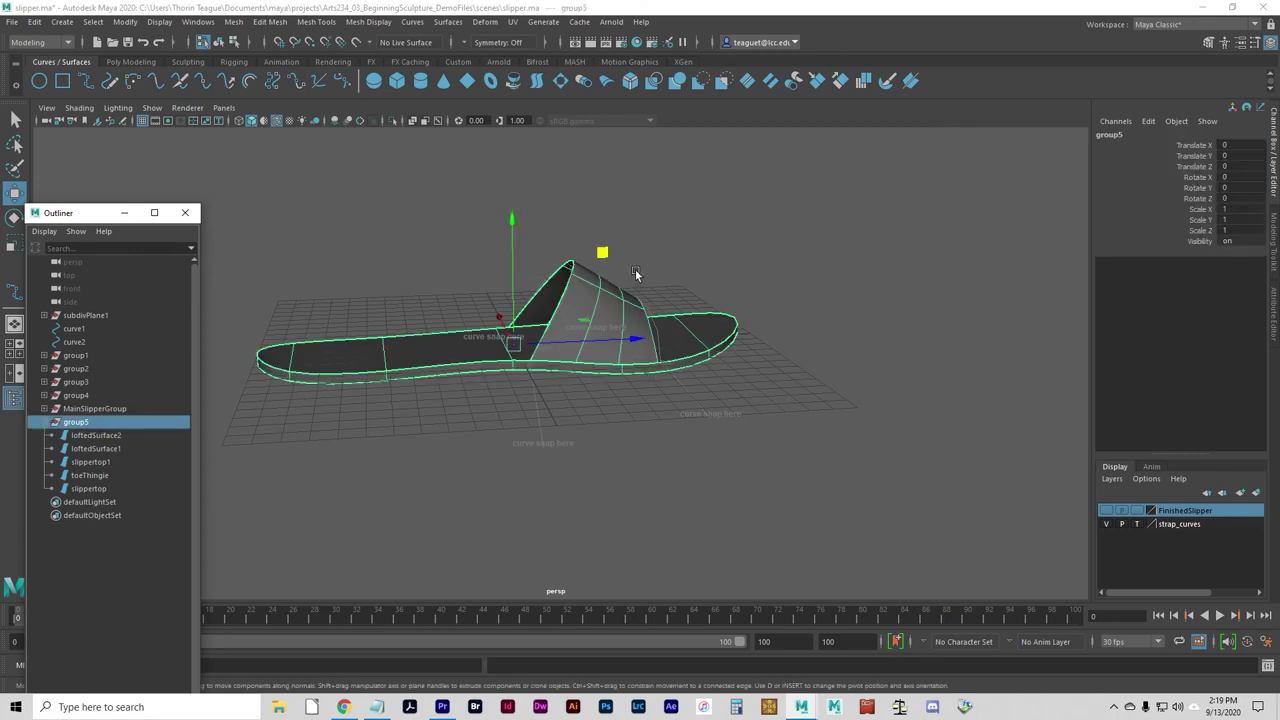
{"action": "middle_click_drag", "start_coordinate": [607, 251], "coordinate": [593, 200]}
{"action": "key", "text": "ctrl+z"}
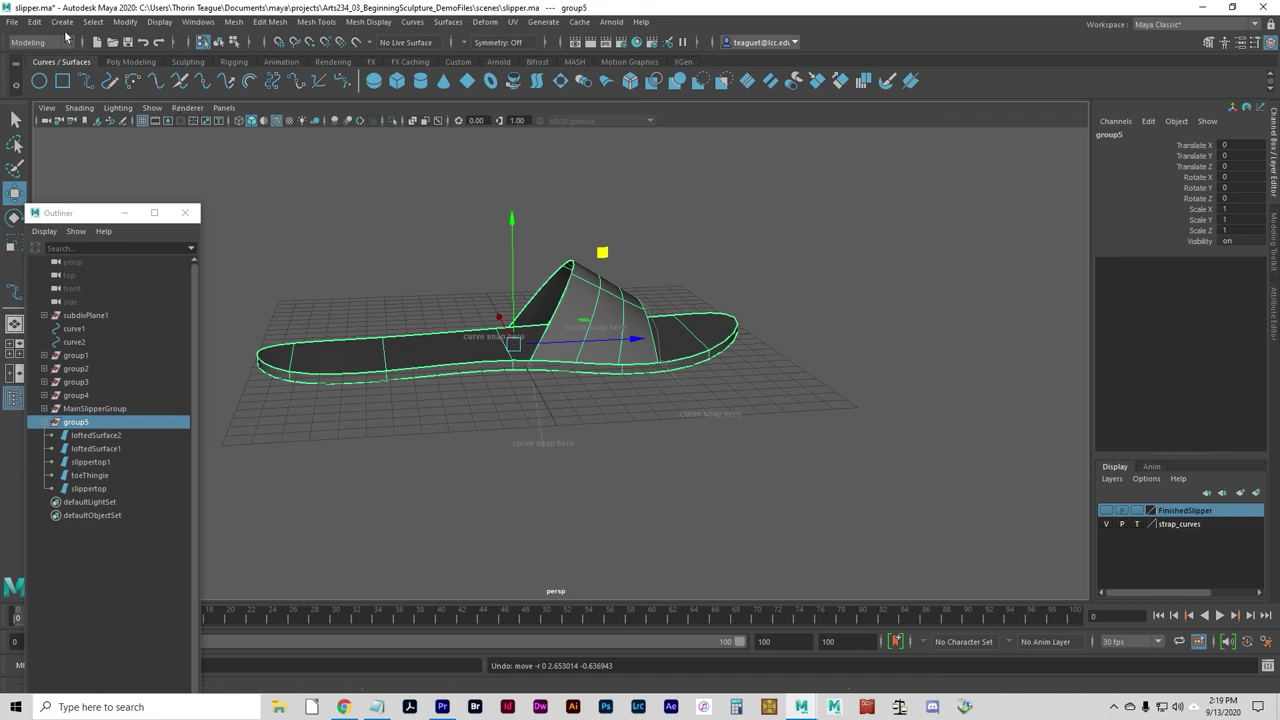
Step: Delete construction history from all objects with Edit > Delete All by Type > History
{"action": "left_click", "coordinate": [34, 21]}
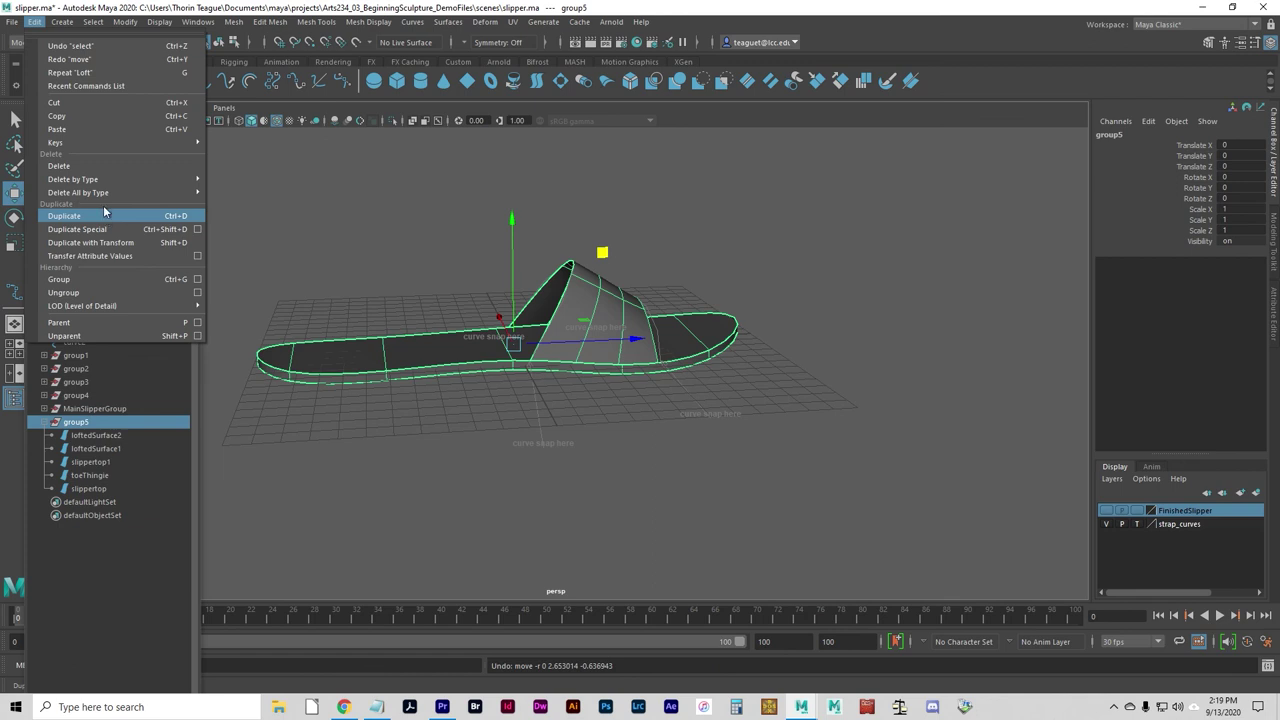
{"action": "left_click", "coordinate": [100, 181]}
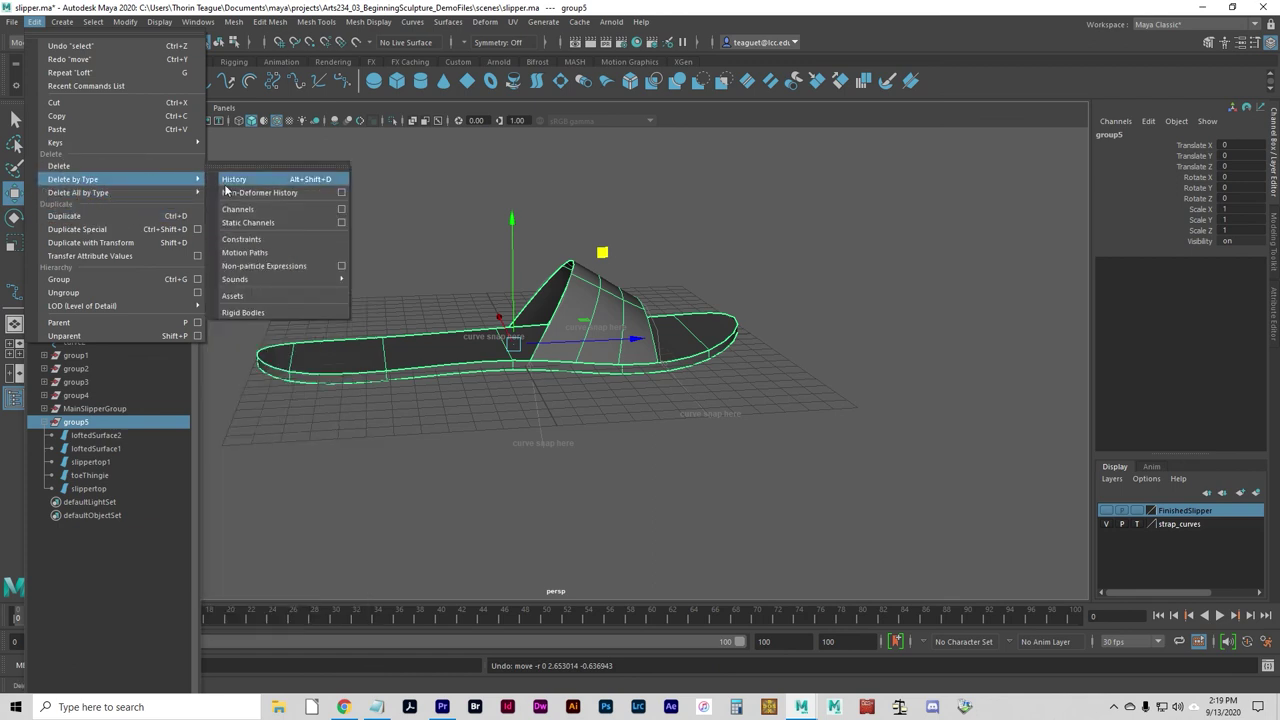
{"action": "mouse_move", "coordinate": [148, 191]}
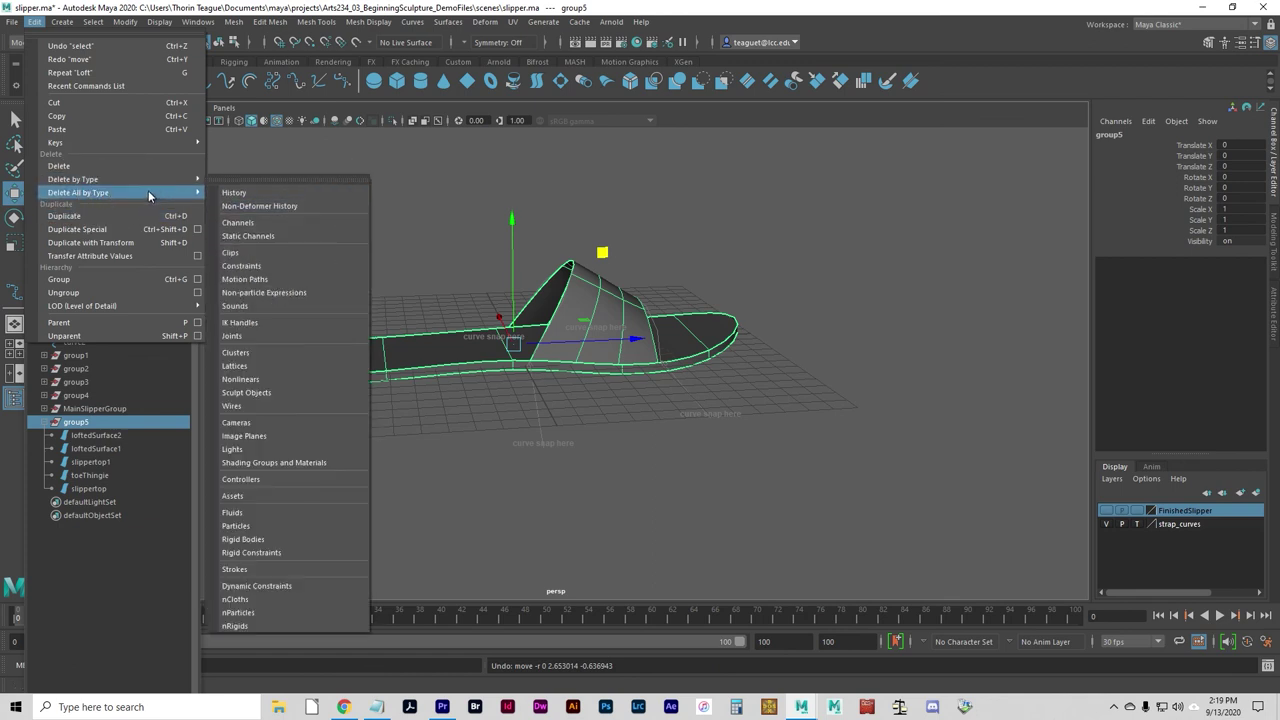
{"action": "left_click", "coordinate": [237, 196]}
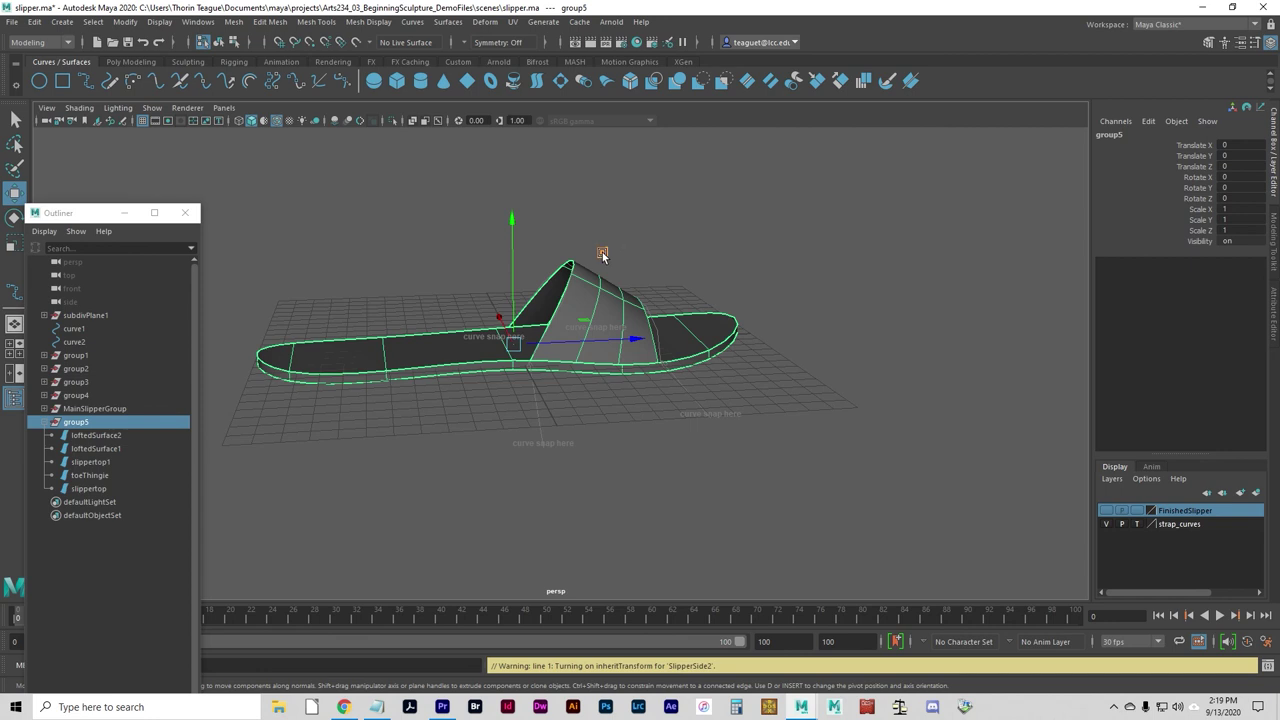
Step: Test-move the slipper up and to the right, then undo the move
{"action": "middle_click_drag", "start_coordinate": [602, 252], "coordinate": [655, 315]}
{"action": "key", "text": "ctrl+z"}
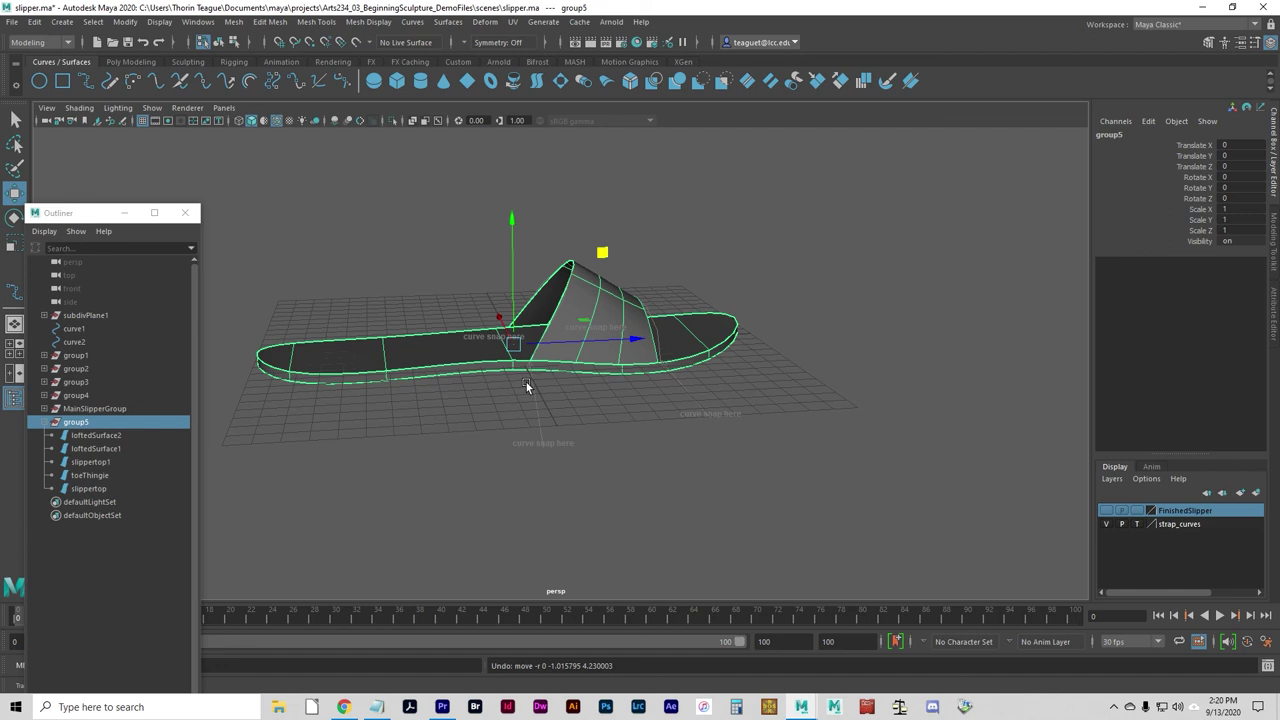
{"action": "left_click", "coordinate": [447, 370]}
{"action": "left_click", "coordinate": [447, 370]}
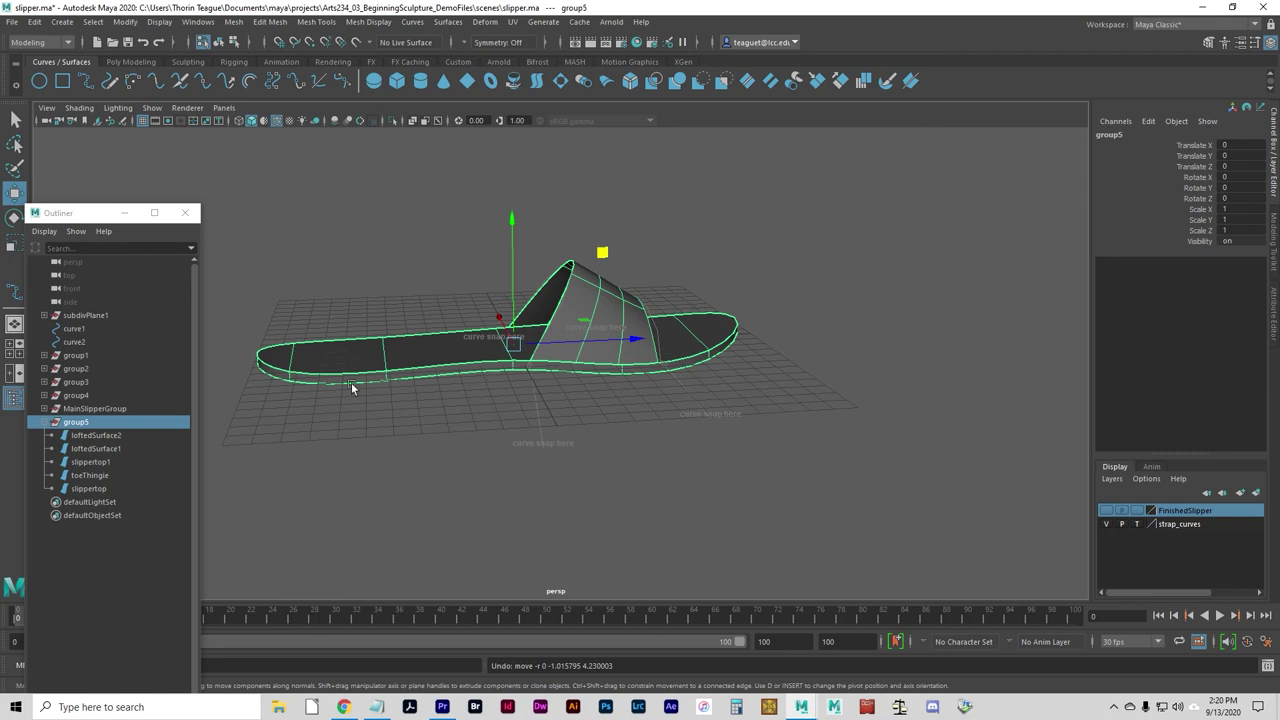
Step: Create a new untitled scene choosing Don't Save, then close the floating Outliner
{"action": "left_click", "coordinate": [11, 21]}
{"action": "mouse_move", "coordinate": [34, 21]}
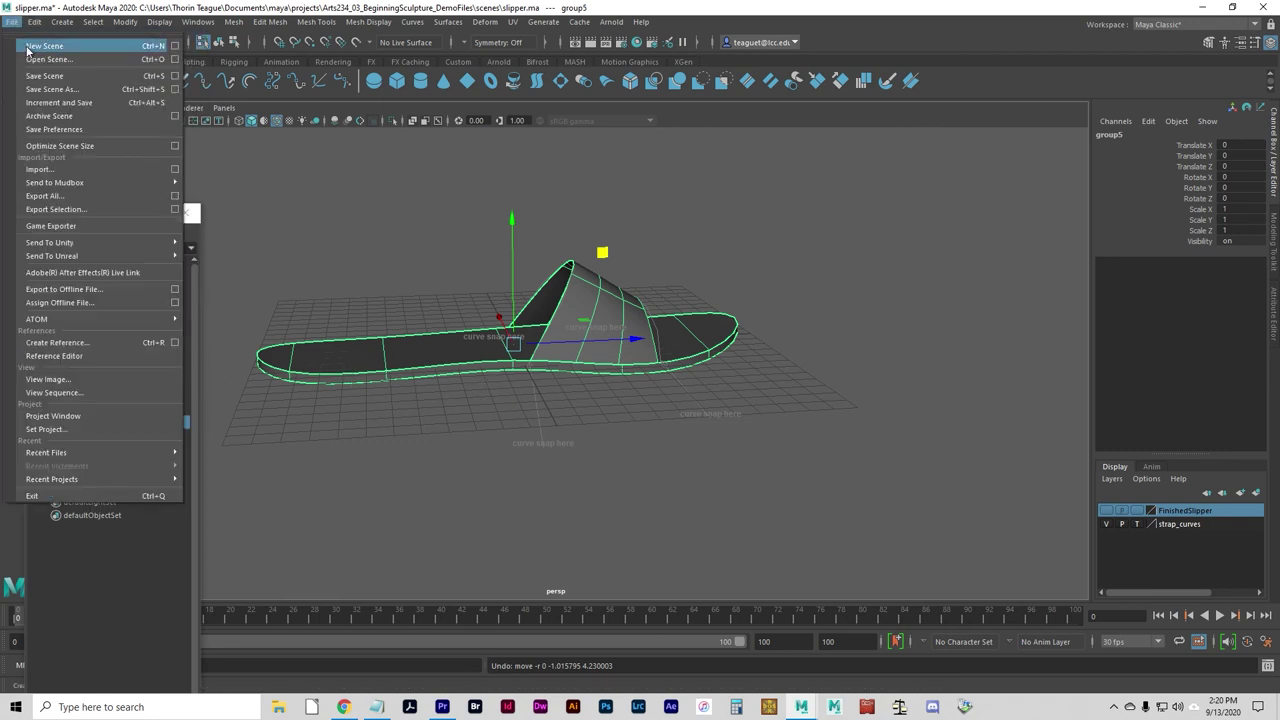
{"action": "left_click", "coordinate": [31, 47]}
{"action": "left_click", "coordinate": [629, 362]}
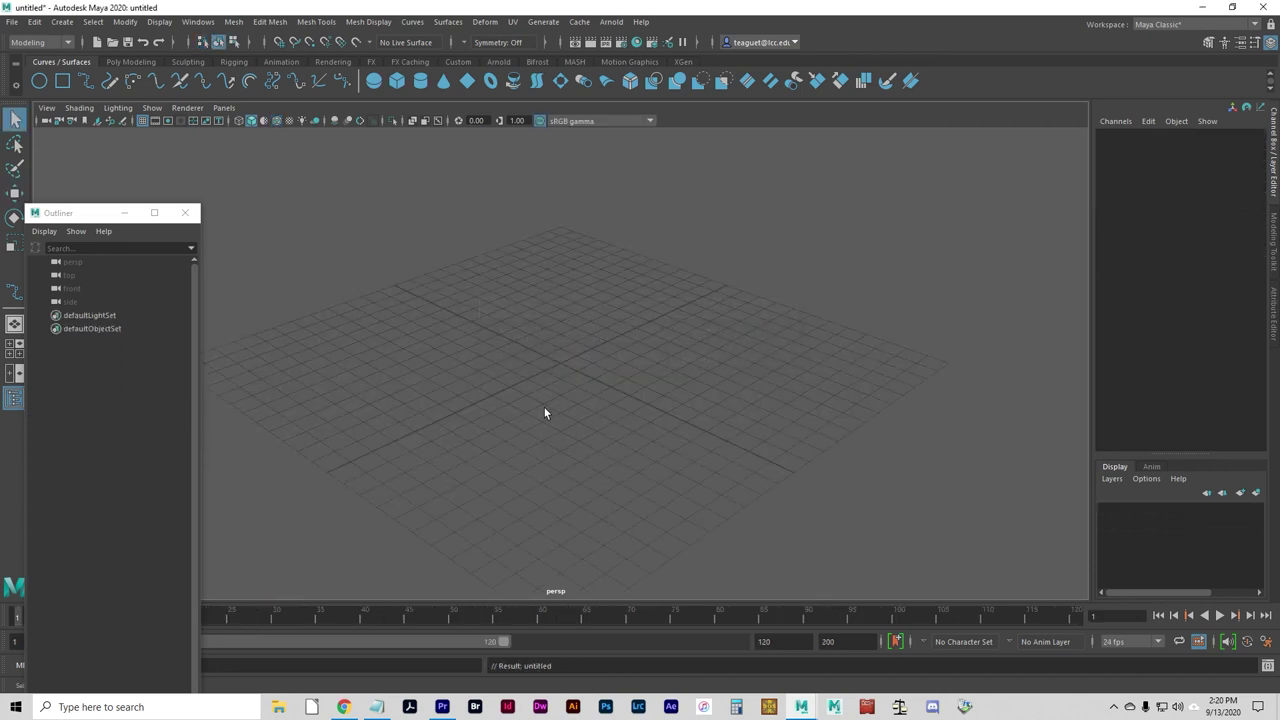
{"action": "left_click", "coordinate": [179, 214]}
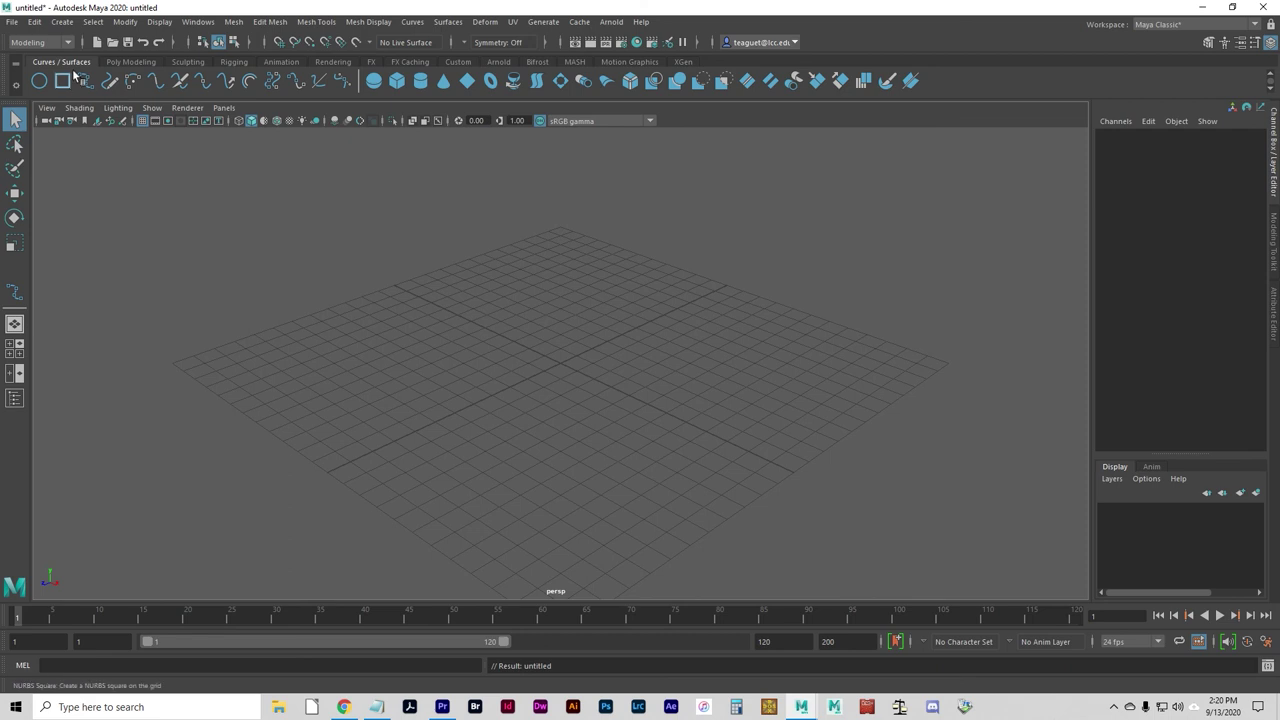
Step: Create nurbsCircle1 from reset circle options with radius 4 and 24 sections
{"action": "left_click", "coordinate": [62, 22]}
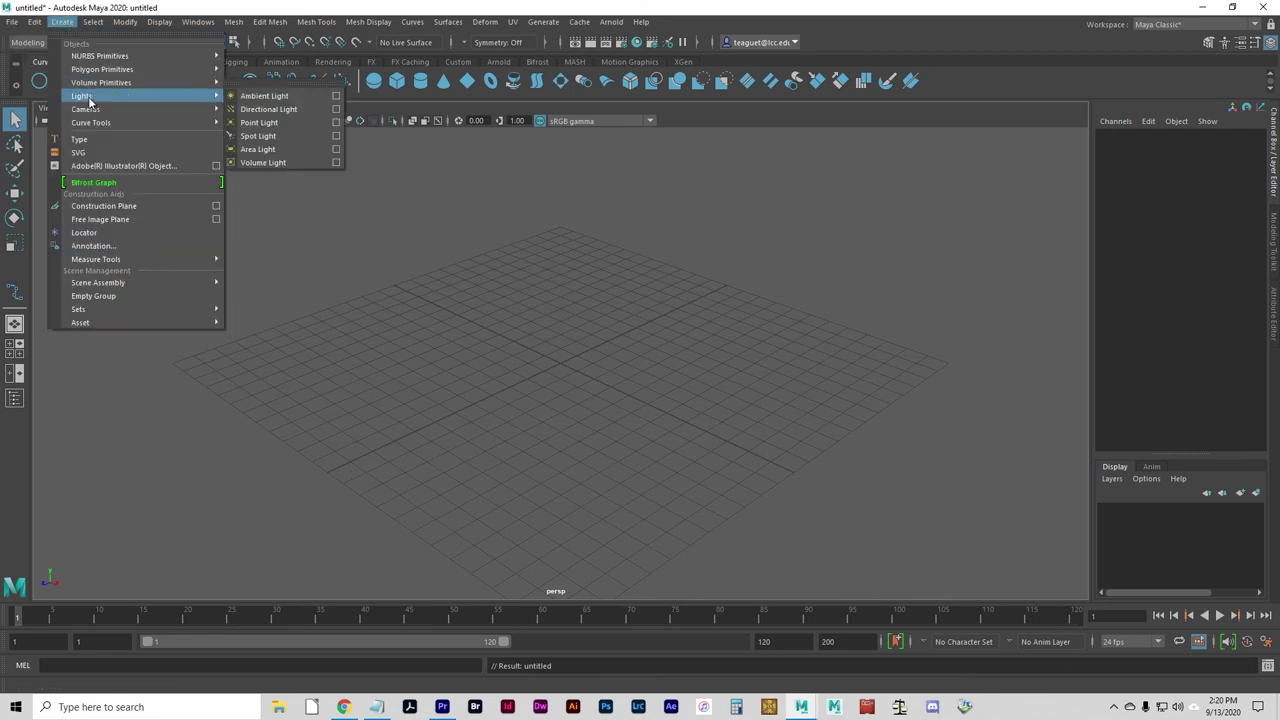
{"action": "mouse_move", "coordinate": [190, 58]}
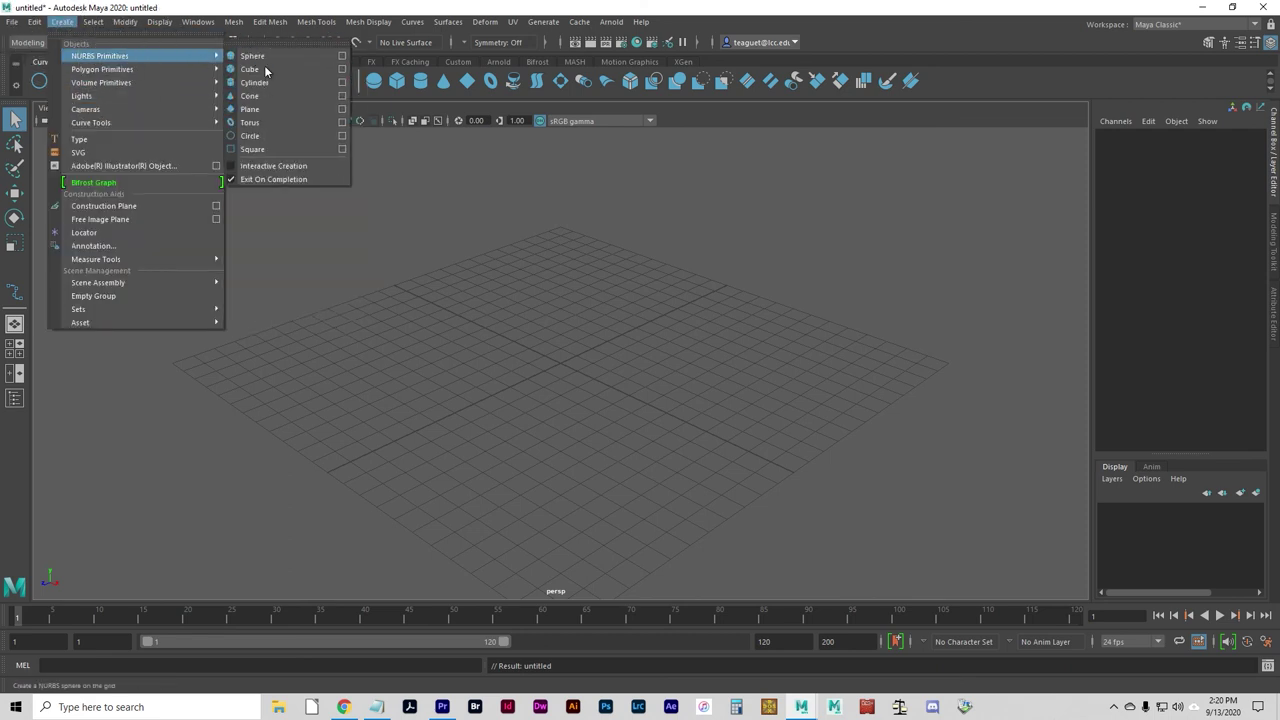
{"action": "left_click", "coordinate": [342, 137]}
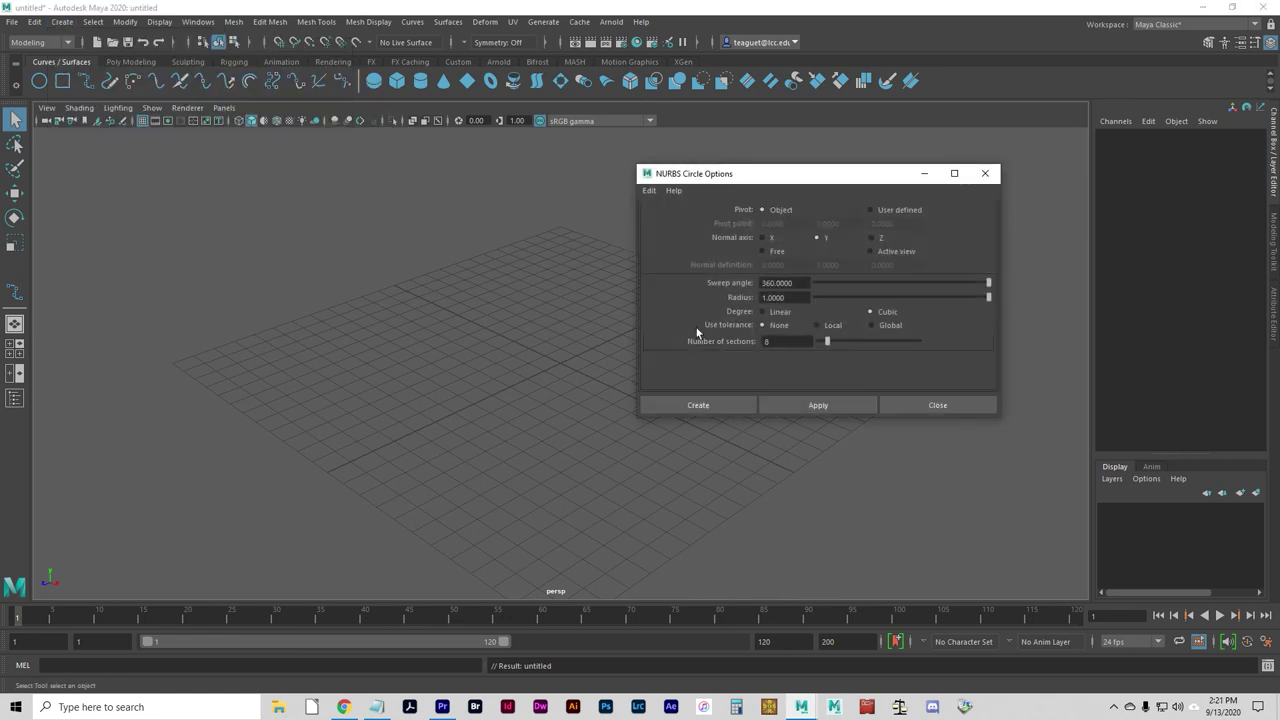
{"action": "left_click", "coordinate": [672, 192]}
{"action": "left_click", "coordinate": [670, 221]}
{"action": "left_click", "coordinate": [773, 298]}
{"action": "left_click_drag", "start_coordinate": [792, 299], "coordinate": [743, 296]}
{"action": "type", "text": "4"}
{"action": "left_click_drag", "start_coordinate": [776, 341], "coordinate": [743, 344]}
{"action": "type", "text": "24"}
{"action": "left_click", "coordinate": [694, 407]}
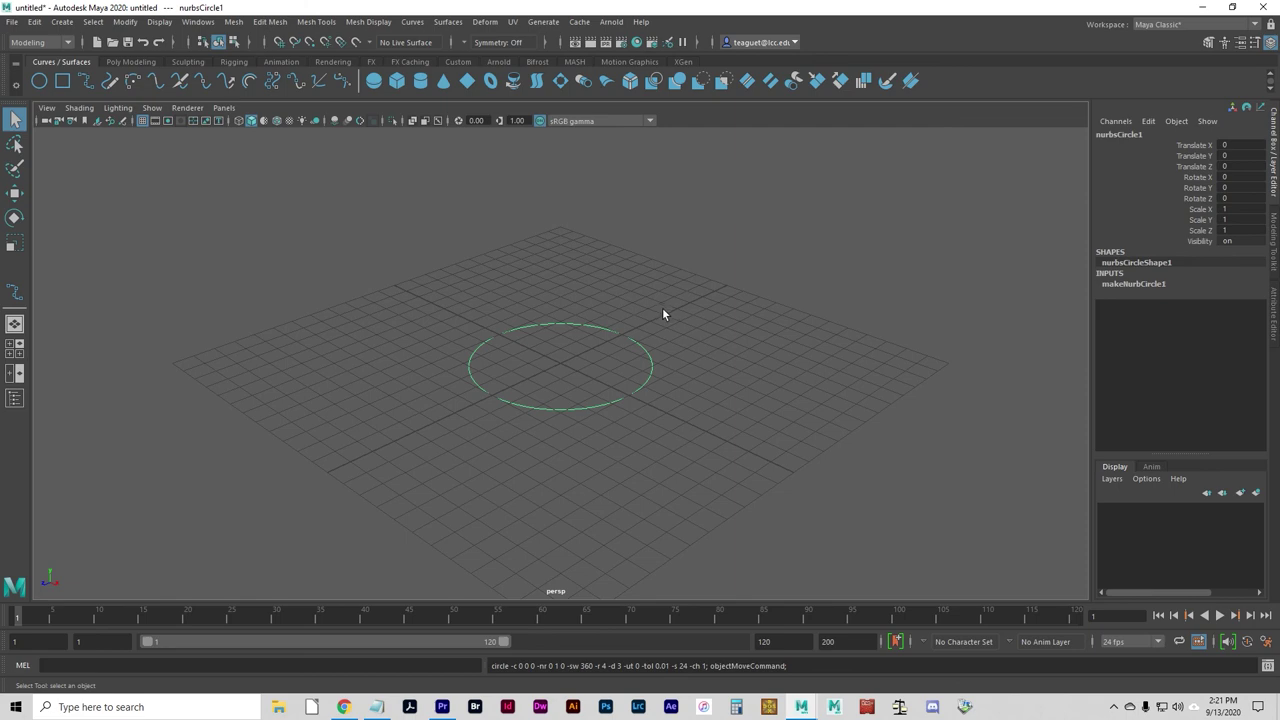
Step: Look down on the circle, split into four views, and enable Show > Grid in the top view
{"action": "left_click_drag", "start_coordinate": [586, 329], "coordinate": [580, 400], "text": "alt"}
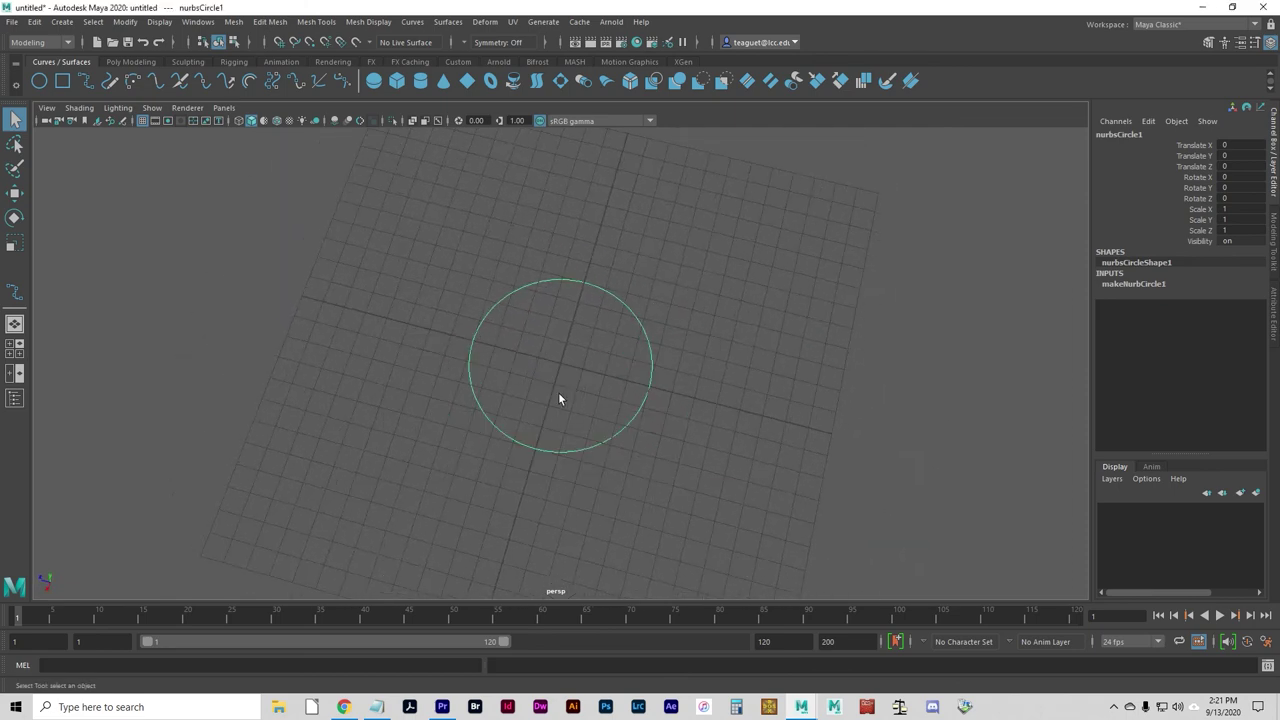
{"action": "key", "text": "space"}
{"action": "right_click_drag", "start_coordinate": [310, 282], "coordinate": [246, 263], "text": "alt"}
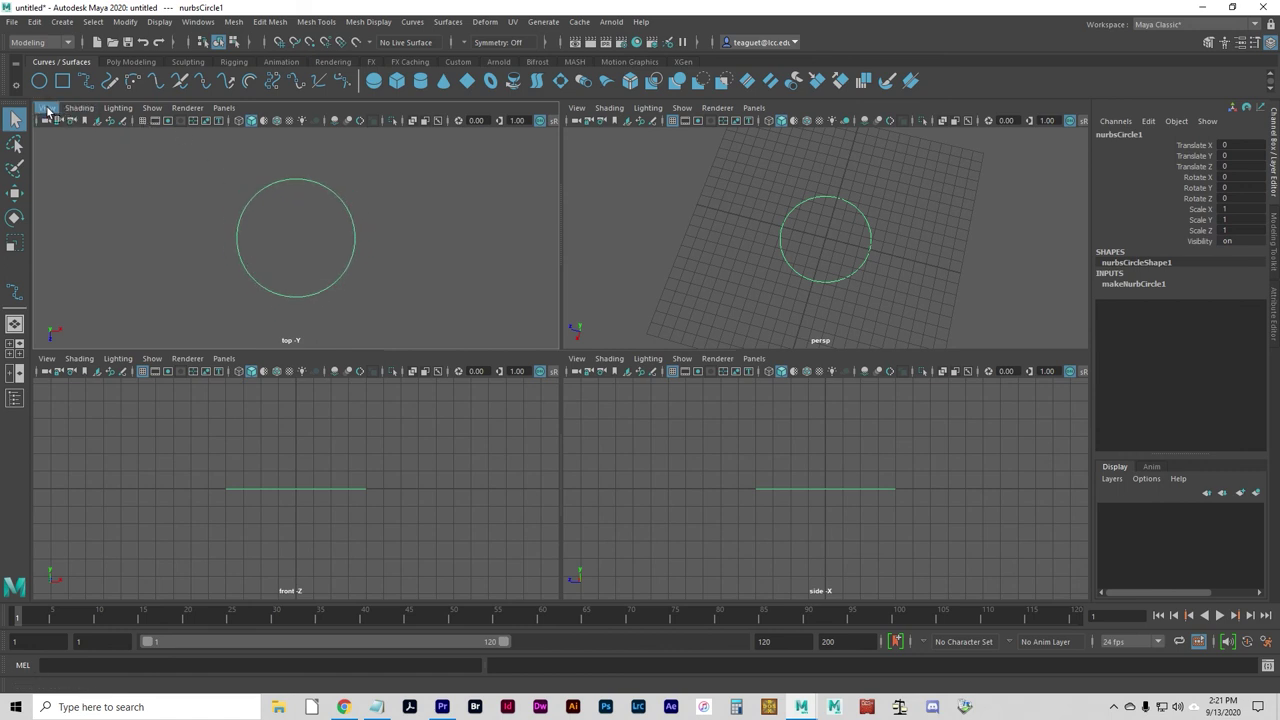
{"action": "left_click", "coordinate": [46, 108]}
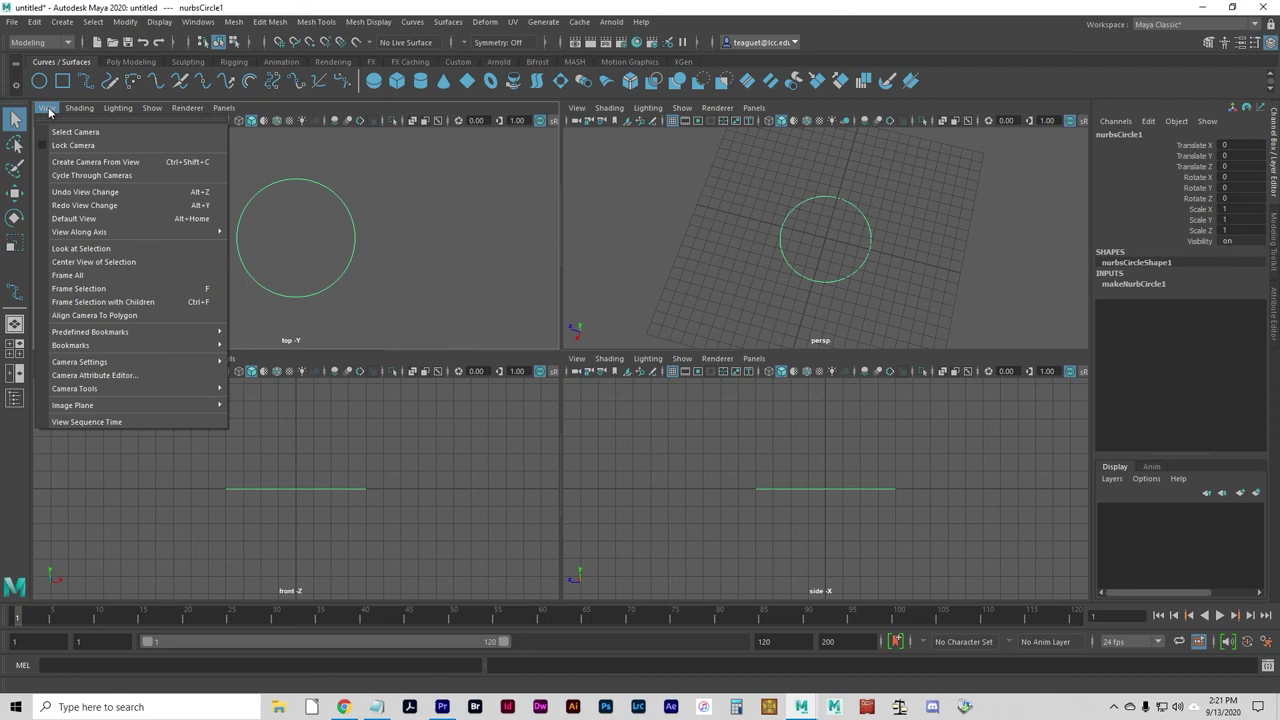
{"action": "left_click", "coordinate": [47, 108]}
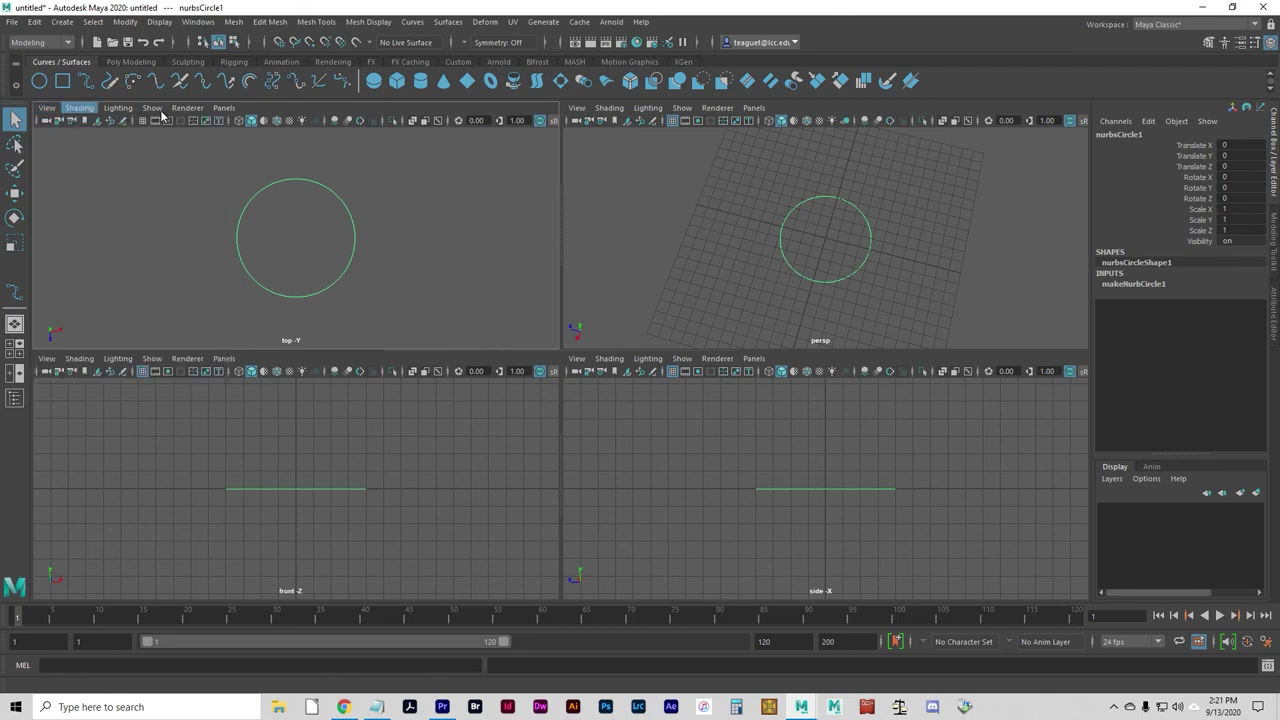
{"action": "left_click", "coordinate": [152, 108]}
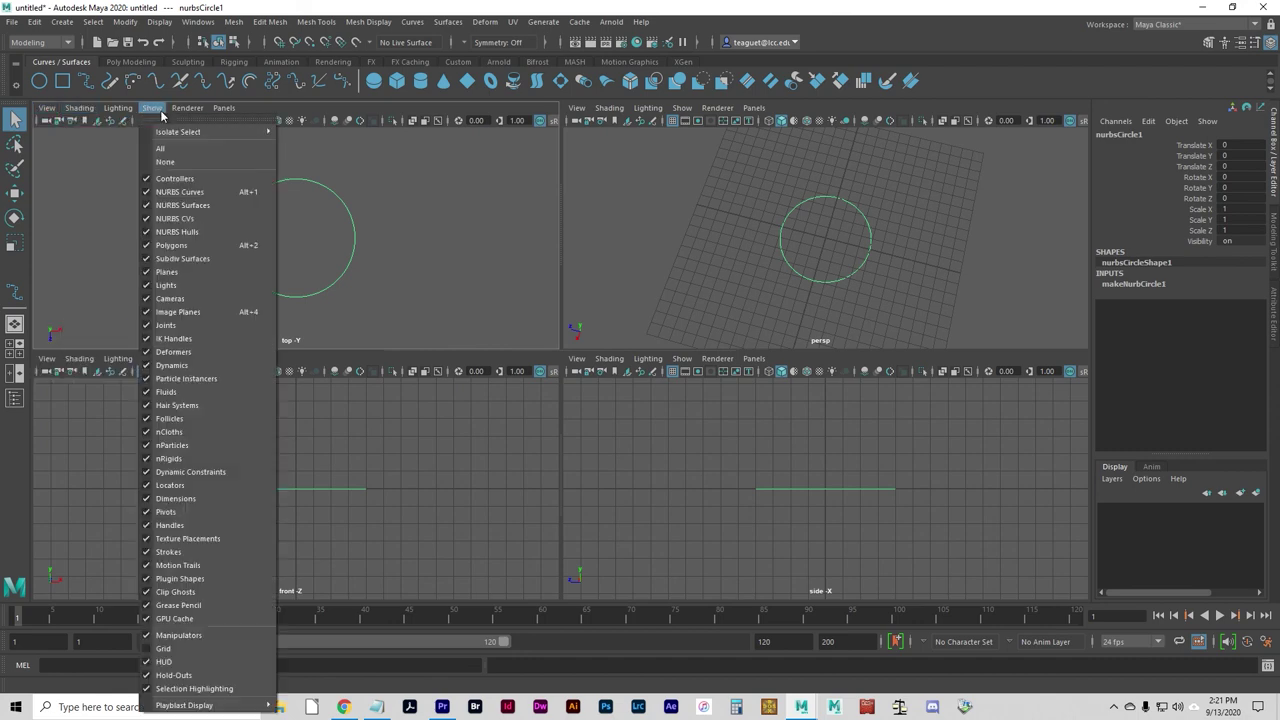
{"action": "left_click", "coordinate": [163, 649]}
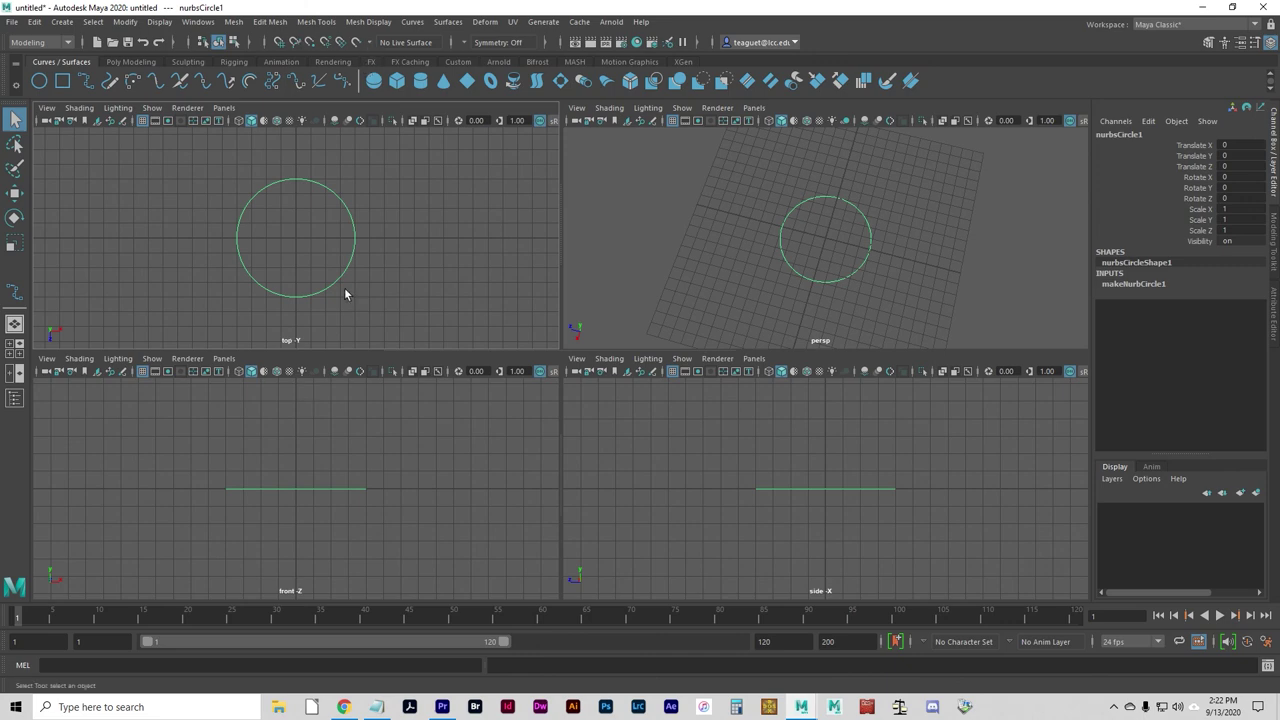
Step: Create nurbsCircle2, a NURBS circle of radius 2 with 24 sections, at the origin
{"action": "left_click", "coordinate": [62, 21]}
{"action": "mouse_move", "coordinate": [100, 84]}
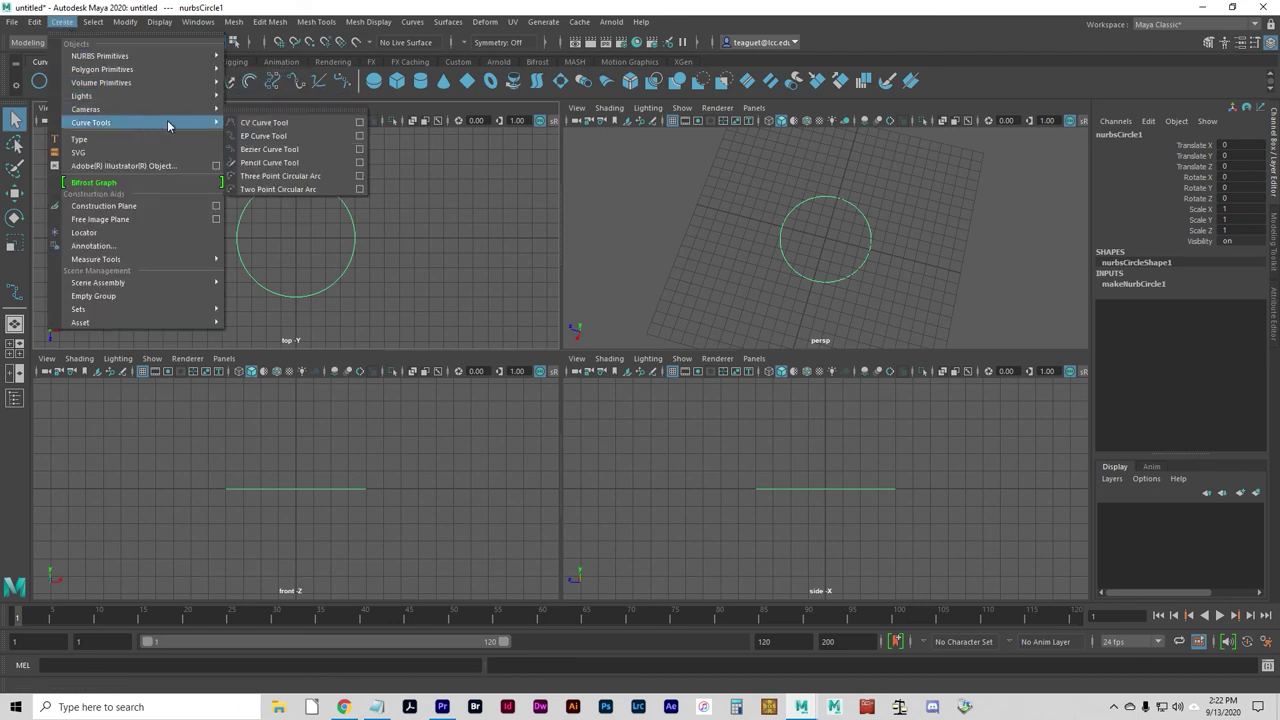
{"action": "mouse_move", "coordinate": [189, 110]}
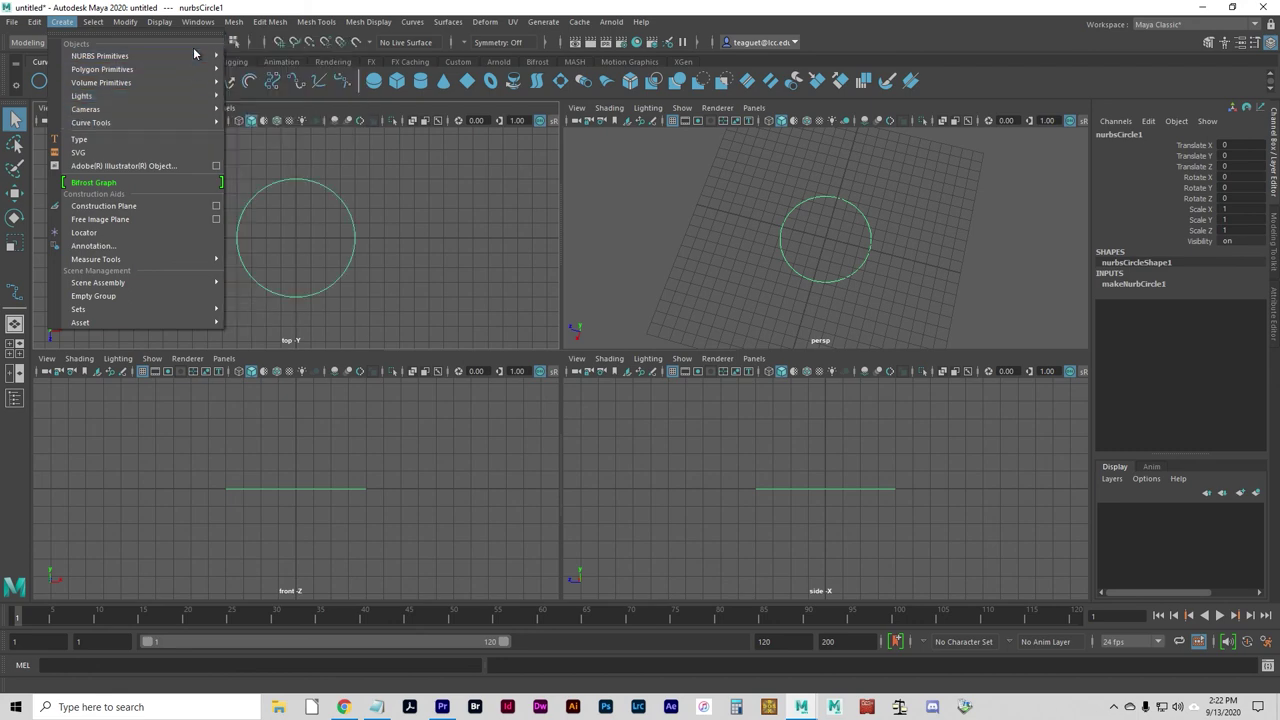
{"action": "mouse_move", "coordinate": [195, 56]}
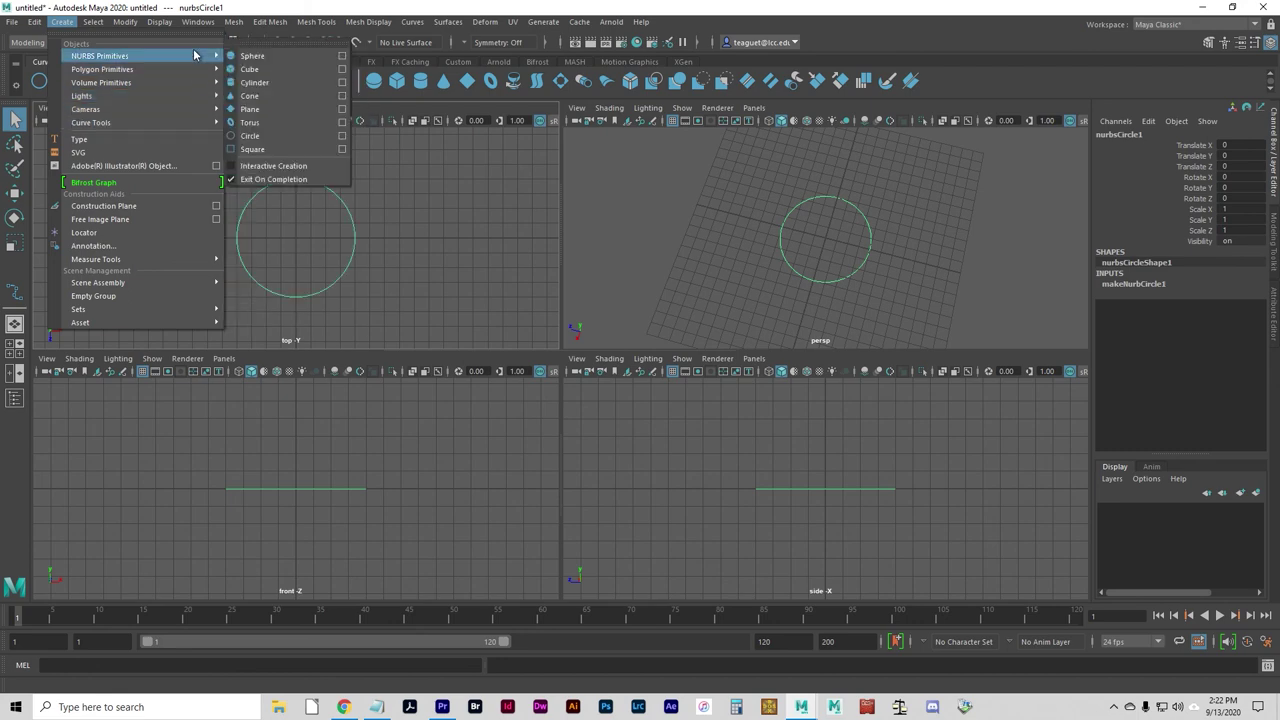
{"action": "left_click", "coordinate": [342, 136]}
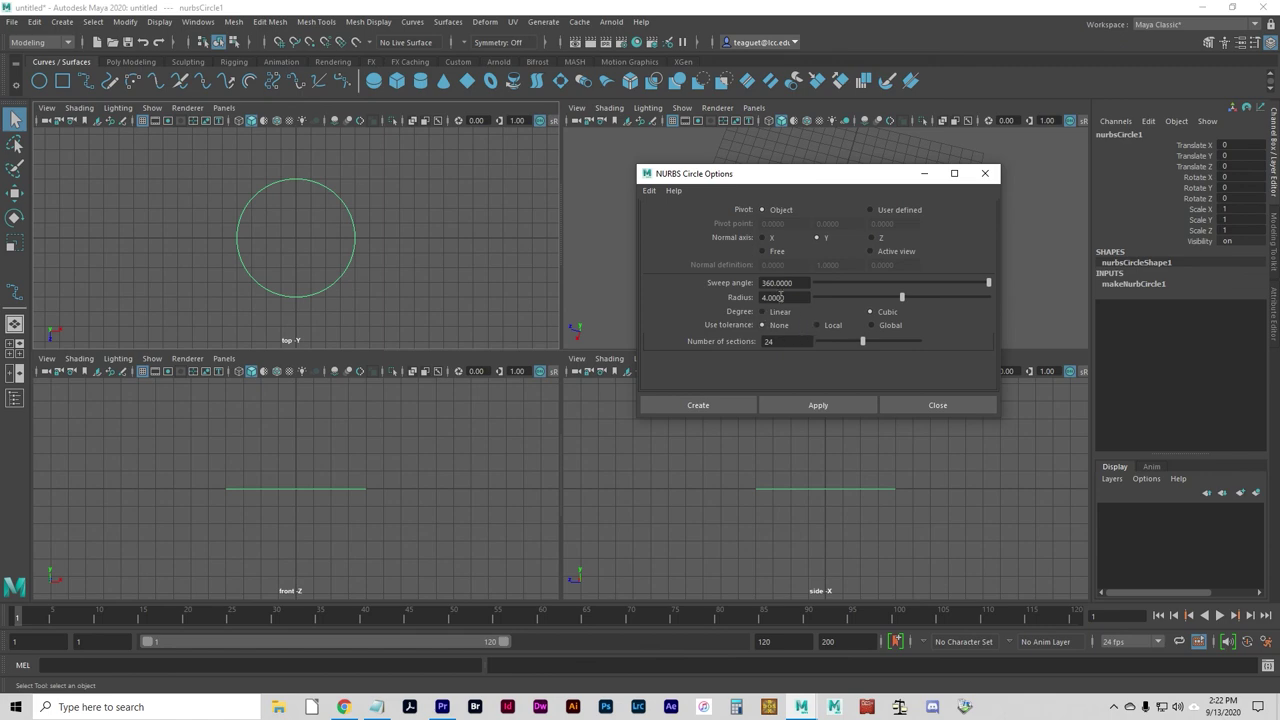
{"action": "left_click", "coordinate": [784, 297]}
{"action": "left_click", "coordinate": [787, 340]}
{"action": "double_click", "coordinate": [765, 297]}
{"action": "type", "text": "2"}
{"action": "left_click", "coordinate": [698, 405]}
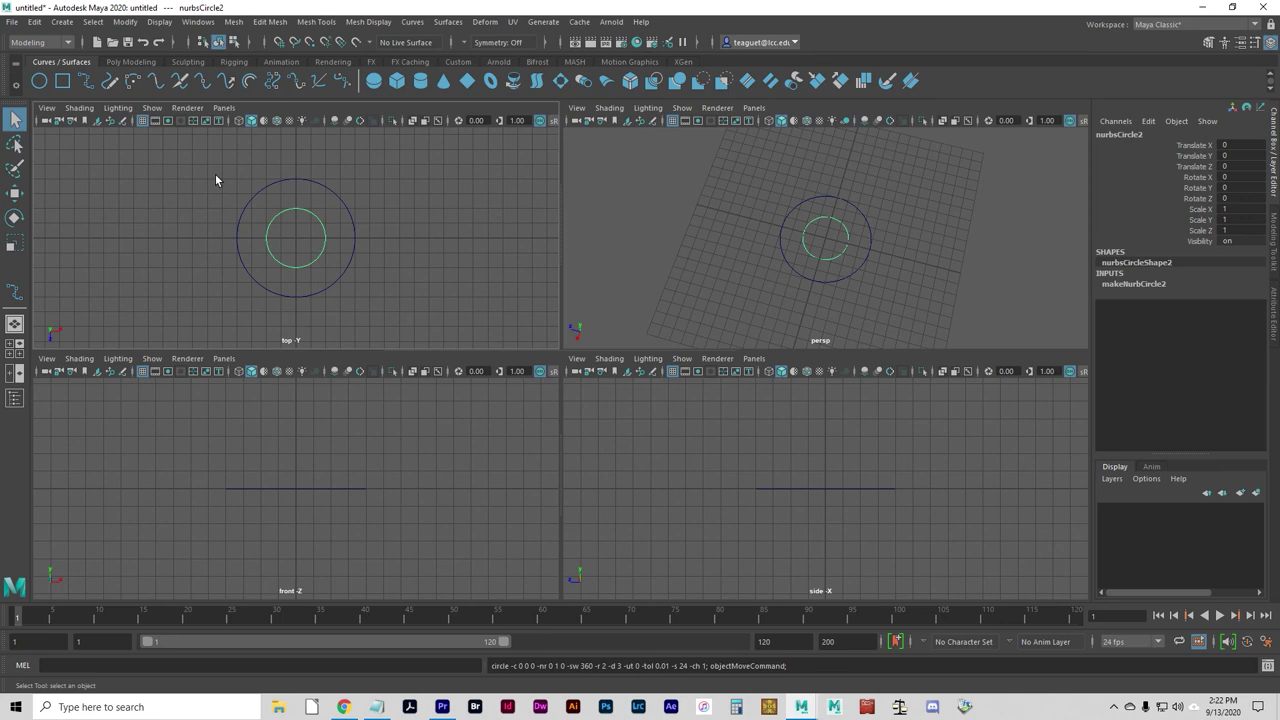
Step: Maximize the top view and select every other control point of the outer circle
{"action": "key", "text": "space"}
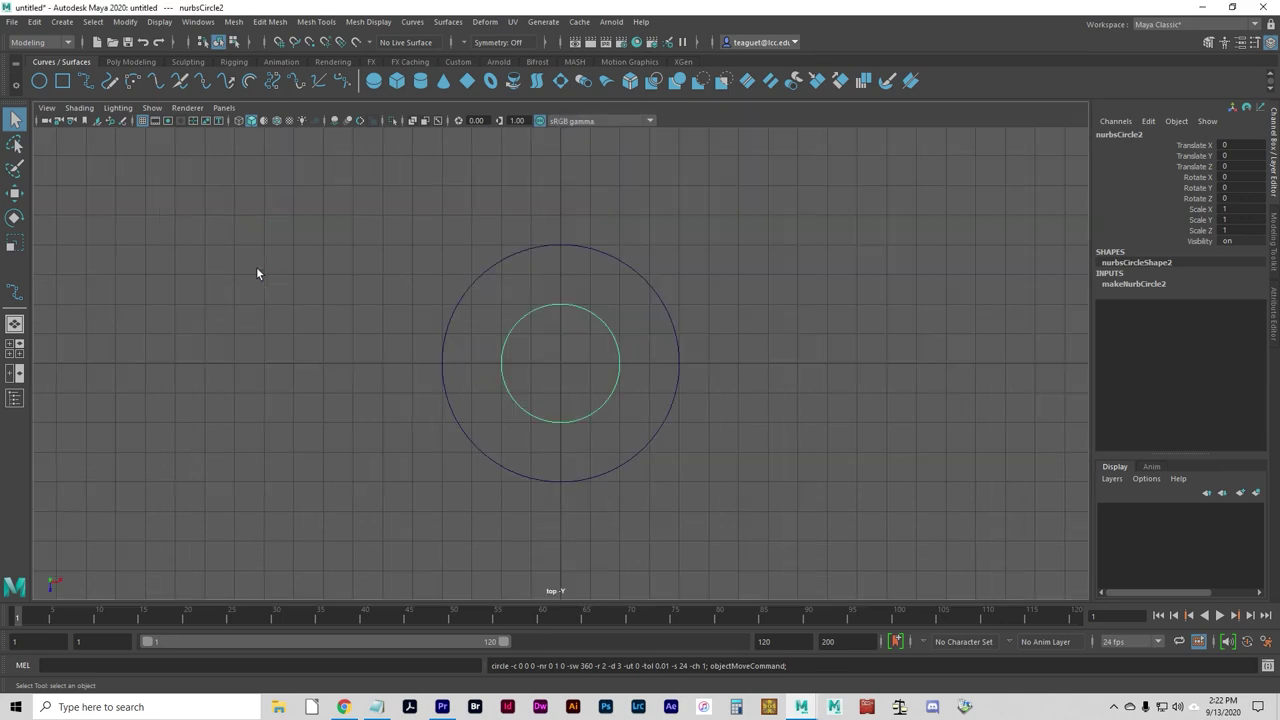
{"action": "left_click", "coordinate": [620, 474]}
{"action": "left_click", "coordinate": [620, 466]}
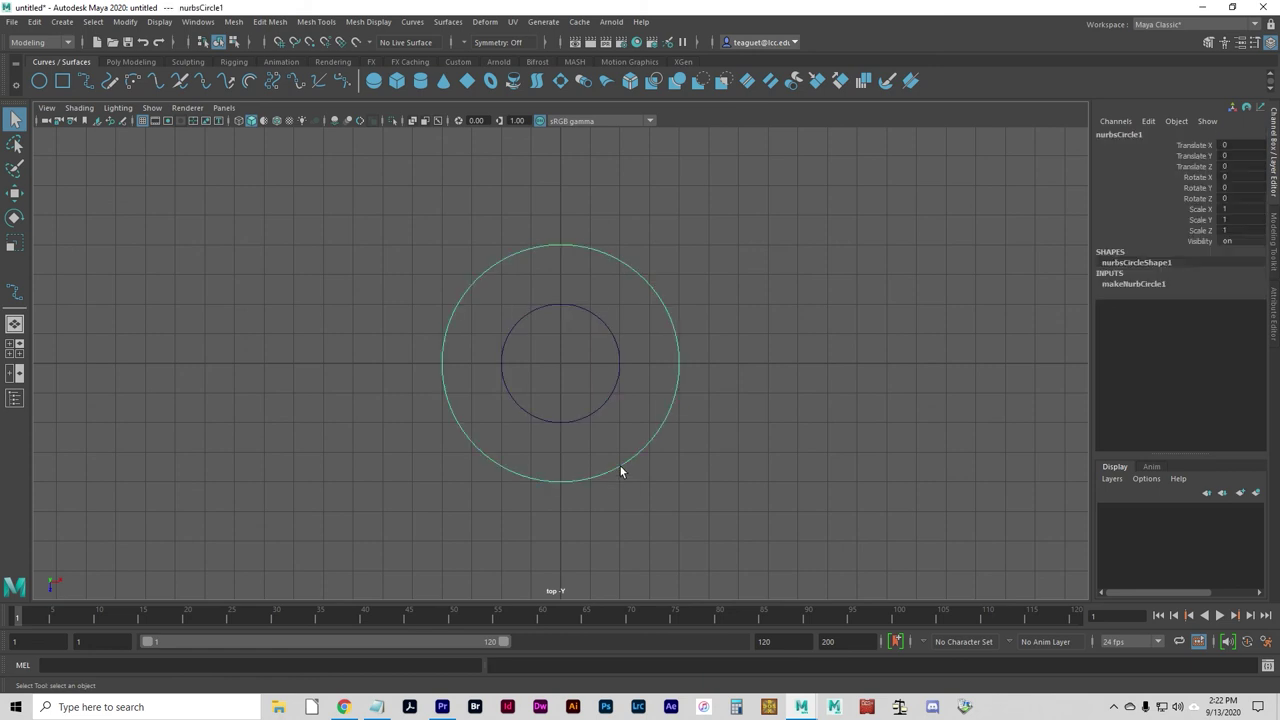
{"action": "left_click", "coordinate": [233, 42]}
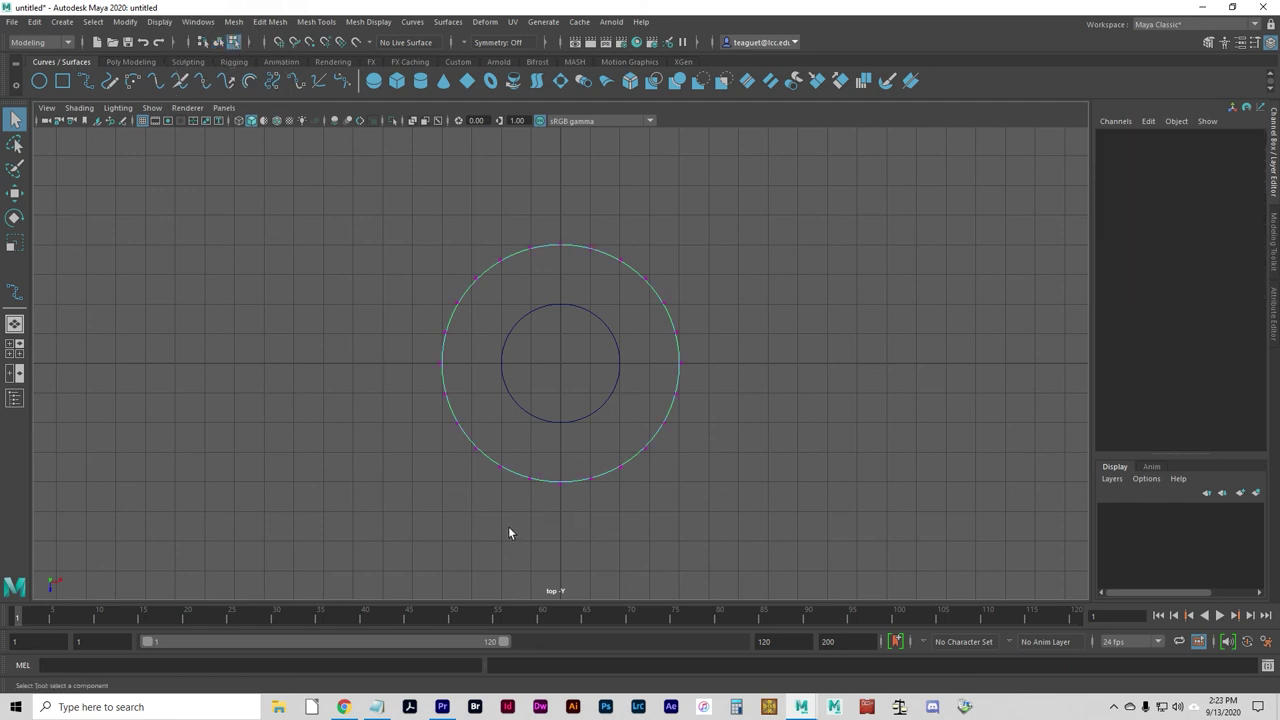
{"action": "left_click", "coordinate": [560, 482]}
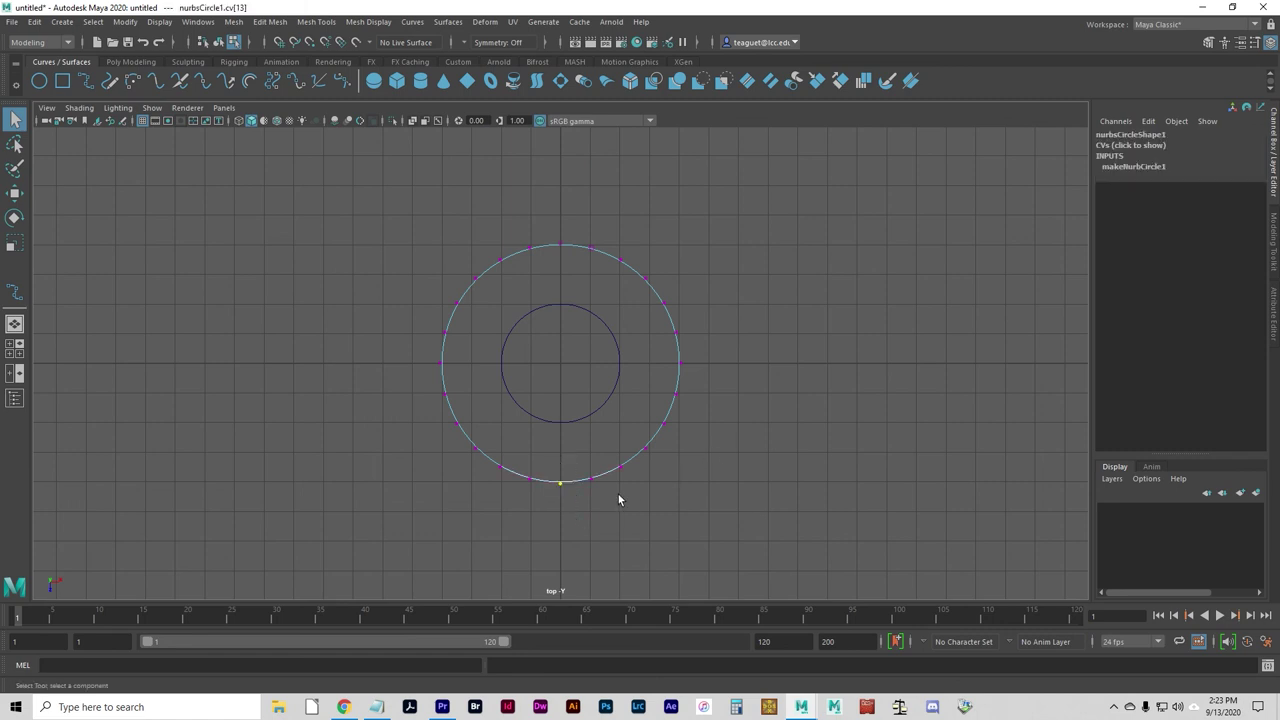
{"action": "left_click_drag", "start_coordinate": [640, 483], "coordinate": [610, 461], "text": "shift"}
{"action": "left_click_drag", "start_coordinate": [677, 438], "coordinate": [654, 423], "text": "shift"}
{"action": "left_click_drag", "start_coordinate": [706, 374], "coordinate": [663, 354], "text": "shift"}
{"action": "left_click_drag", "start_coordinate": [675, 279], "coordinate": [654, 320], "text": "shift"}
{"action": "left_click_drag", "start_coordinate": [643, 248], "coordinate": [604, 278], "text": "shift"}
{"action": "left_click_drag", "start_coordinate": [572, 220], "coordinate": [526, 520], "text": "shift"}
Step: Scale the selected control points inward toward the centre and return to object mode
{"action": "key", "text": "r"}
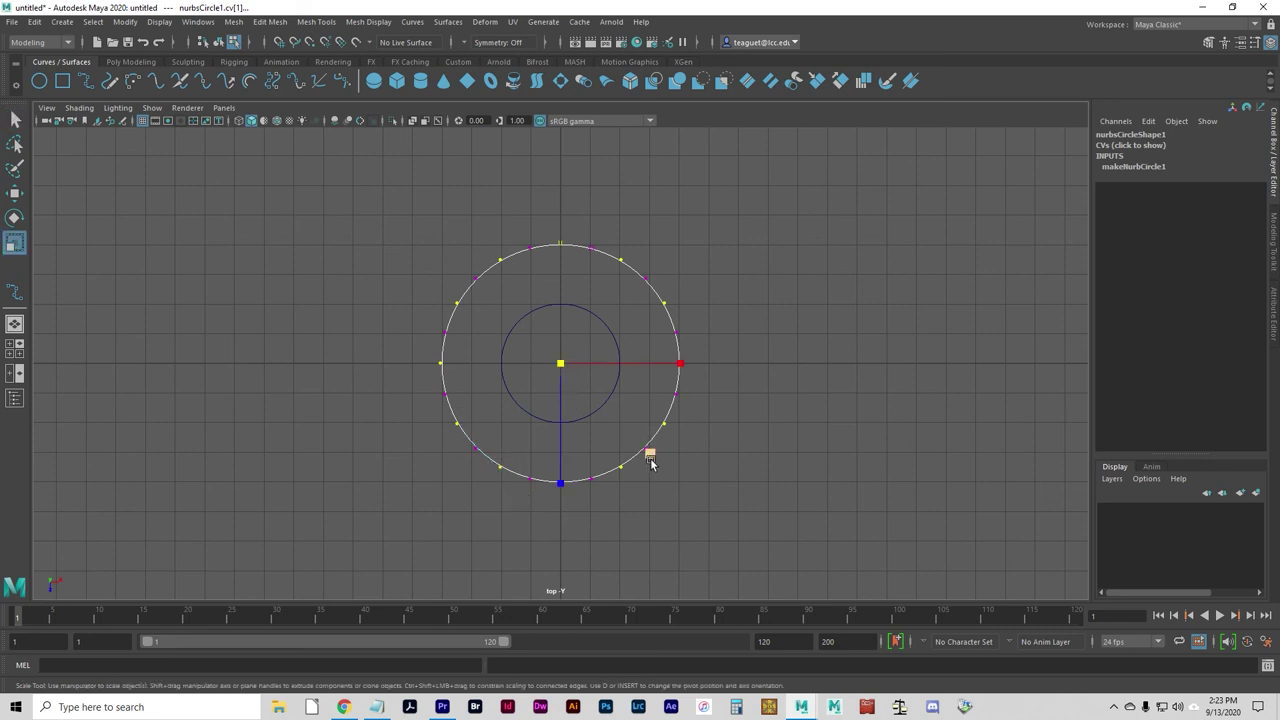
{"action": "mouse_move", "coordinate": [649, 456]}
{"action": "middle_mouse_down"}
{"action": "mouse_move", "coordinate": [612, 436]}
{"action": "mouse_move", "coordinate": [623, 437]}
{"action": "middle_mouse_up"}
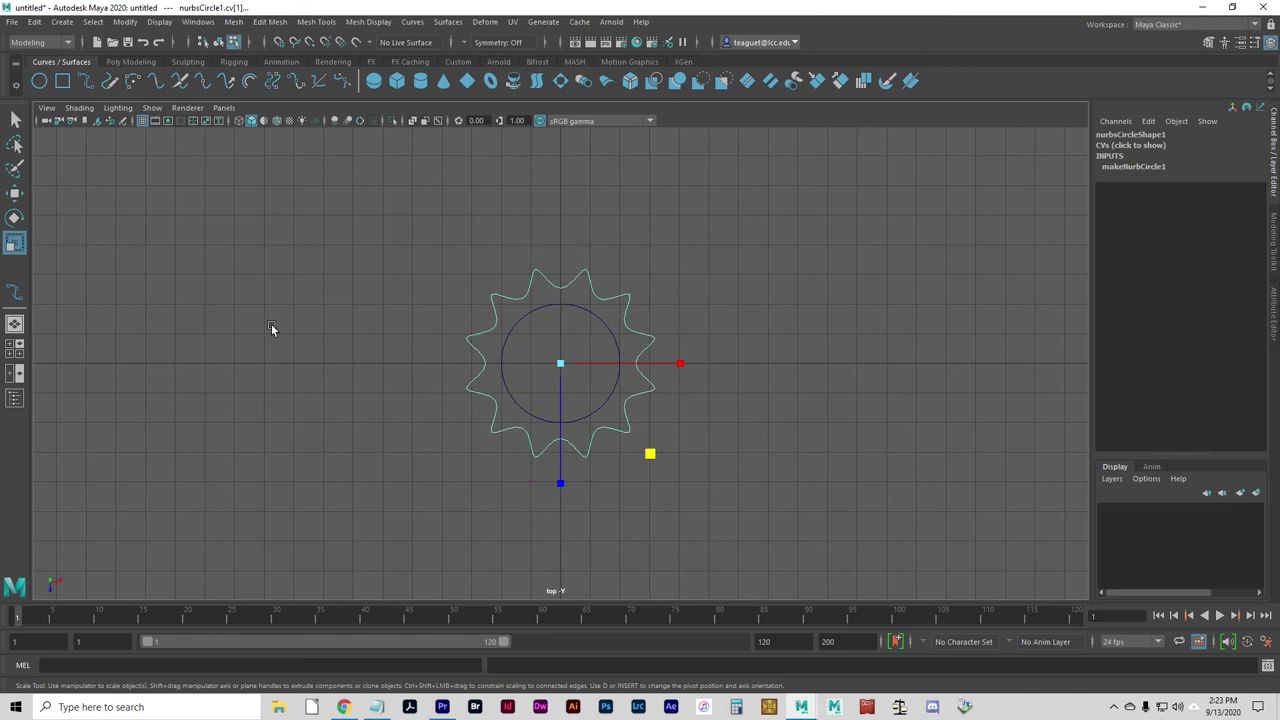
{"action": "key", "text": "F8"}
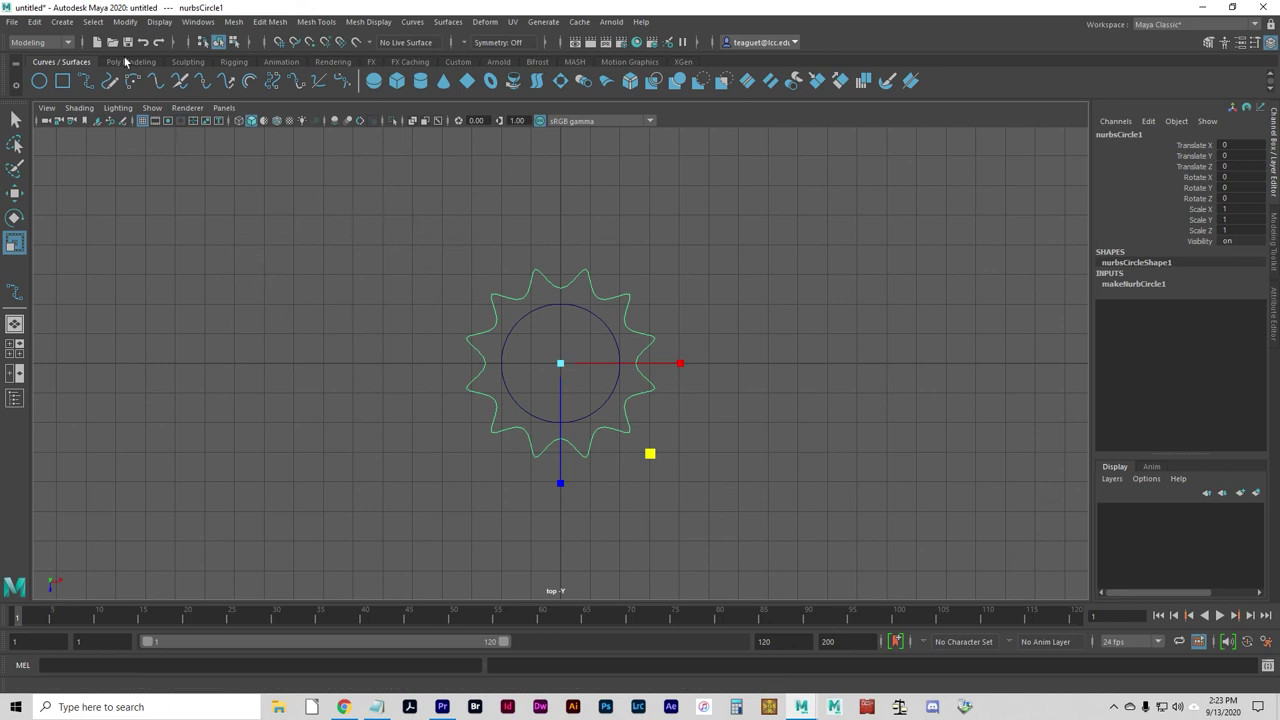
Step: Open the Duplicate Special options and reset them to defaults
{"action": "left_click", "coordinate": [36, 21]}
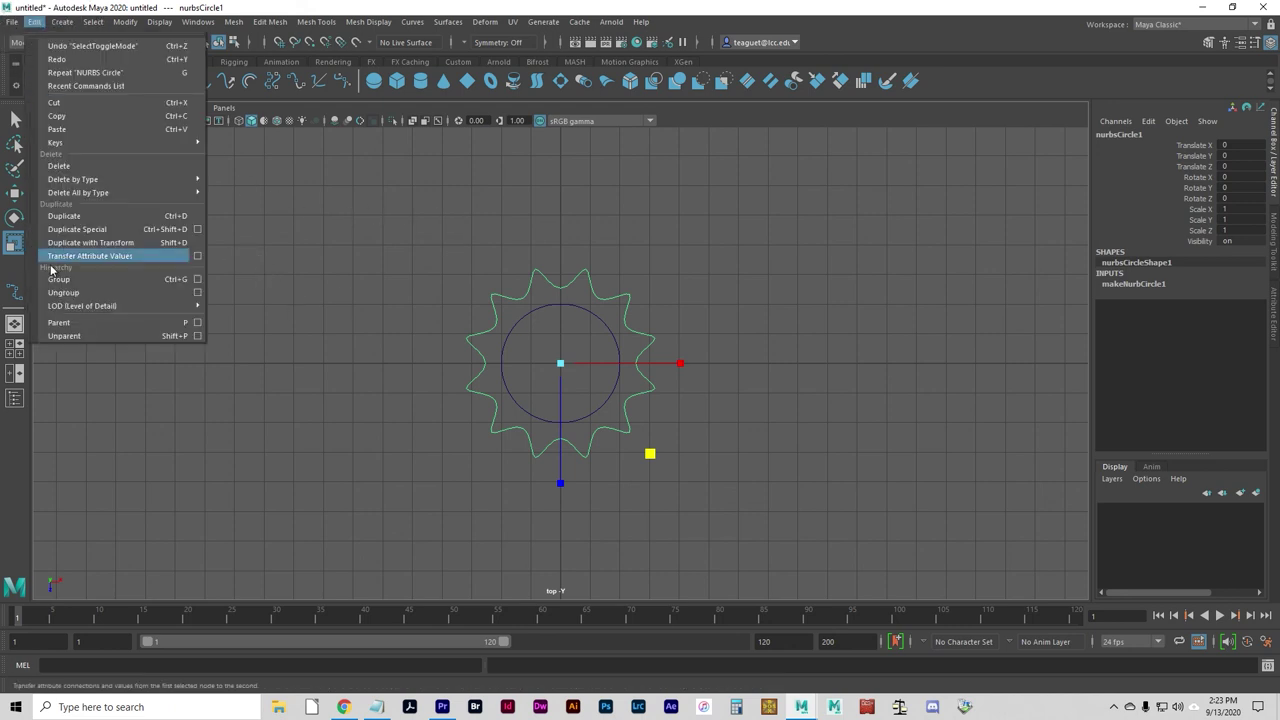
{"action": "left_click", "coordinate": [198, 230]}
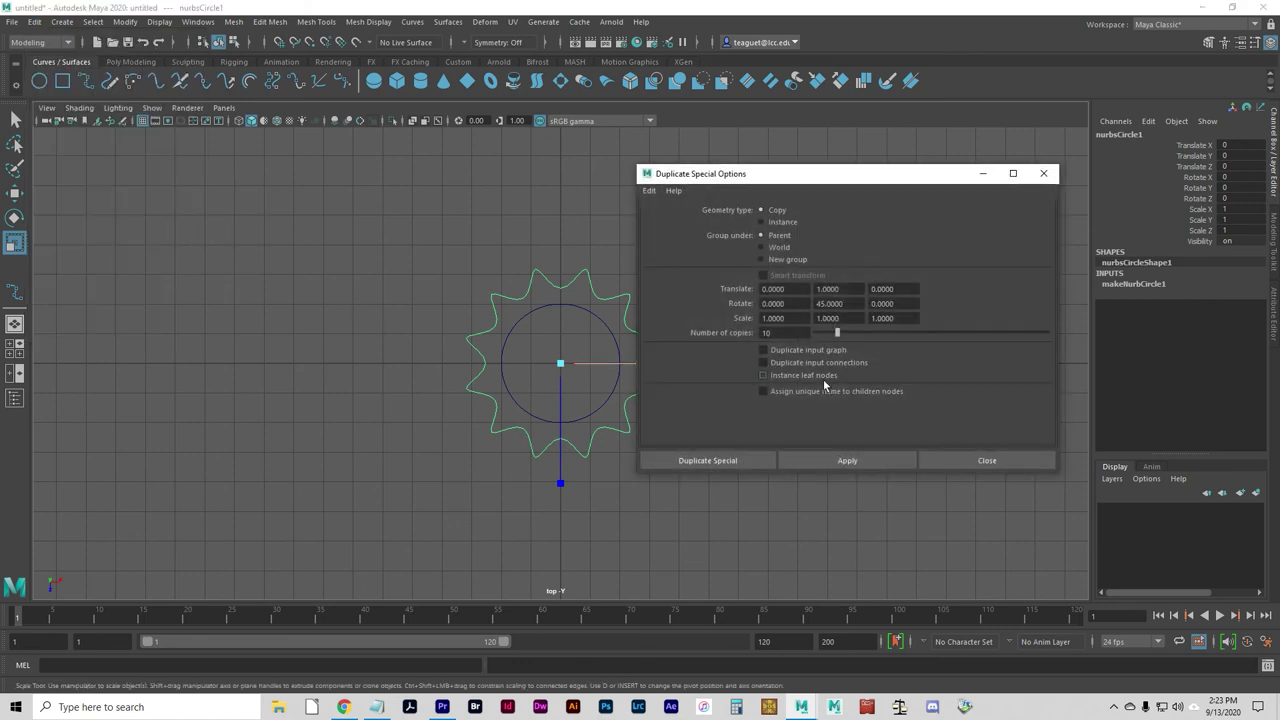
{"action": "left_click", "coordinate": [650, 191]}
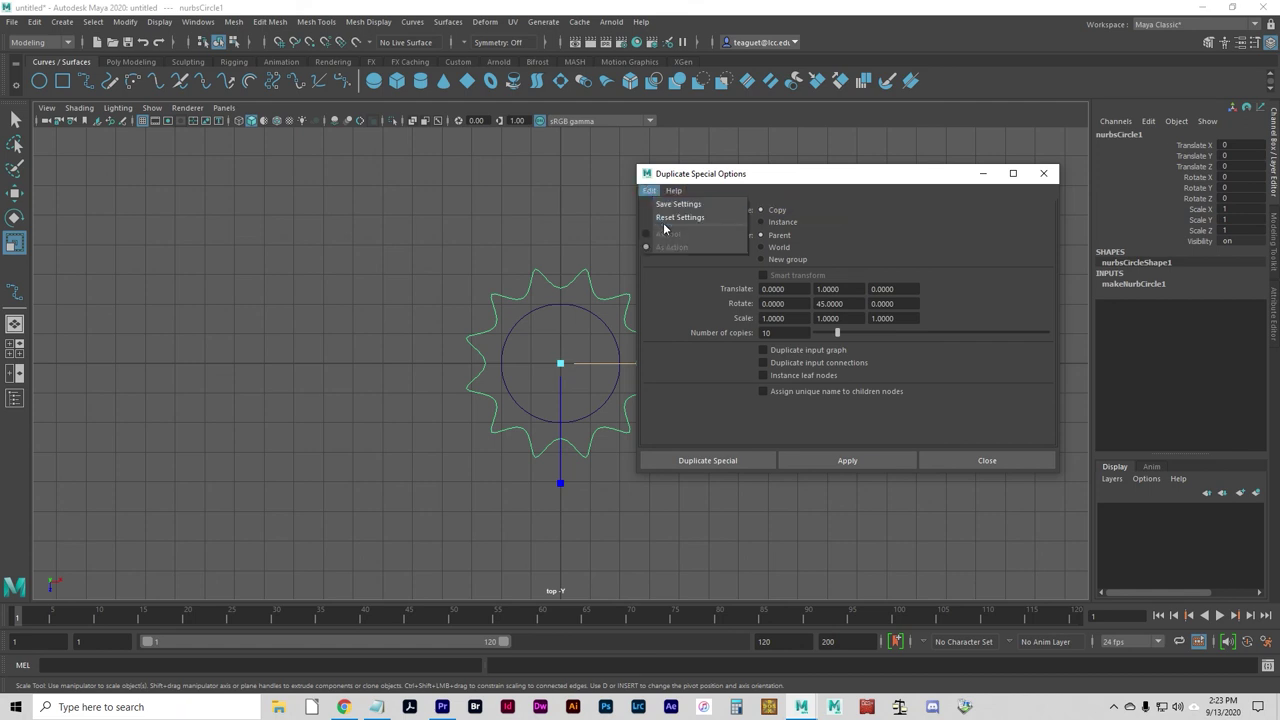
{"action": "left_click", "coordinate": [671, 218]}
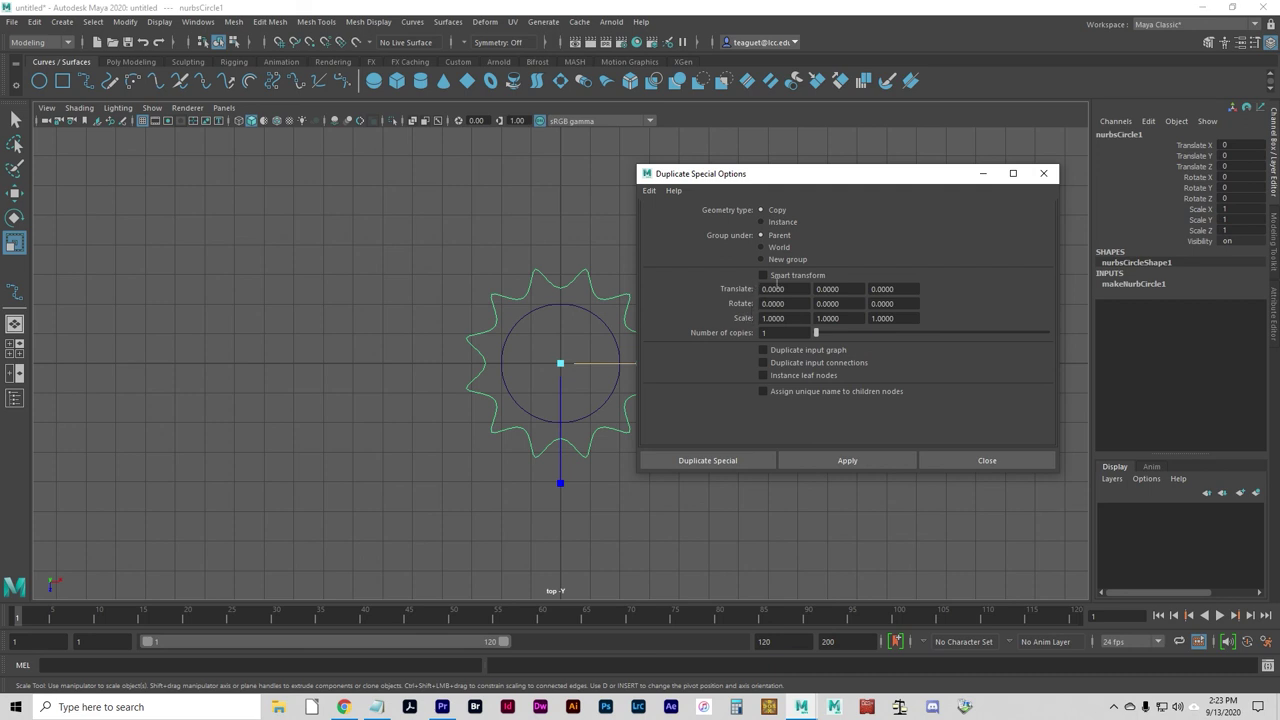
Step: Duplicate with Translate Y 3, Scale X/Z 0.93 and 4 copies
{"action": "left_click", "coordinate": [790, 289]}
{"action": "left_click", "coordinate": [830, 289]}
{"action": "double_click", "coordinate": [850, 289]}
{"action": "type", "text": "3"}
{"action": "key", "text": "Tab"}
{"action": "key", "text": "Tab"}
{"action": "key", "text": "Tab"}
{"action": "key", "text": "Tab"}
{"action": "key", "text": "Tab"}
{"action": "type", "text": ".932"}
{"action": "key", "text": "Tab"}
{"action": "key", "text": "Tab"}
{"action": "type", "text": ".93"}
{"action": "key", "text": "Tab"}
{"action": "type", "text": "4"}
{"action": "left_click", "coordinate": [716, 462]}
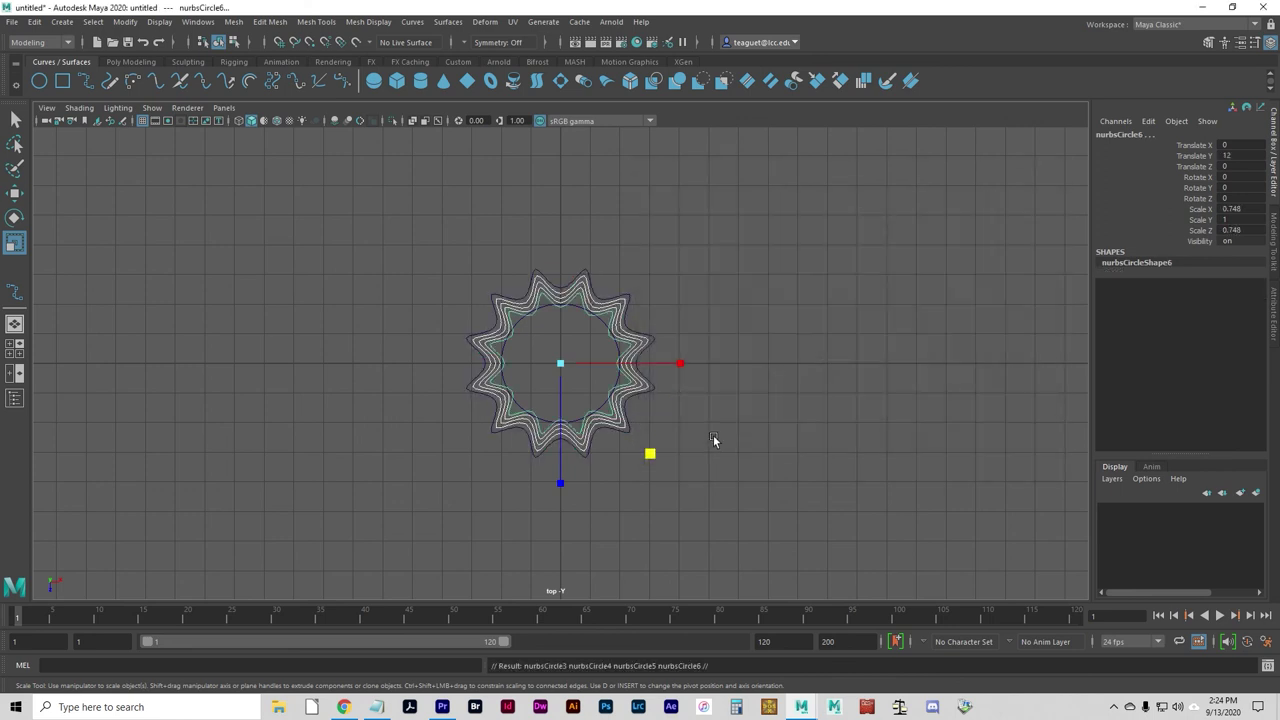
Step: Show all four views and select the plain round circle, nurbsCircle2
{"action": "key", "text": "space"}
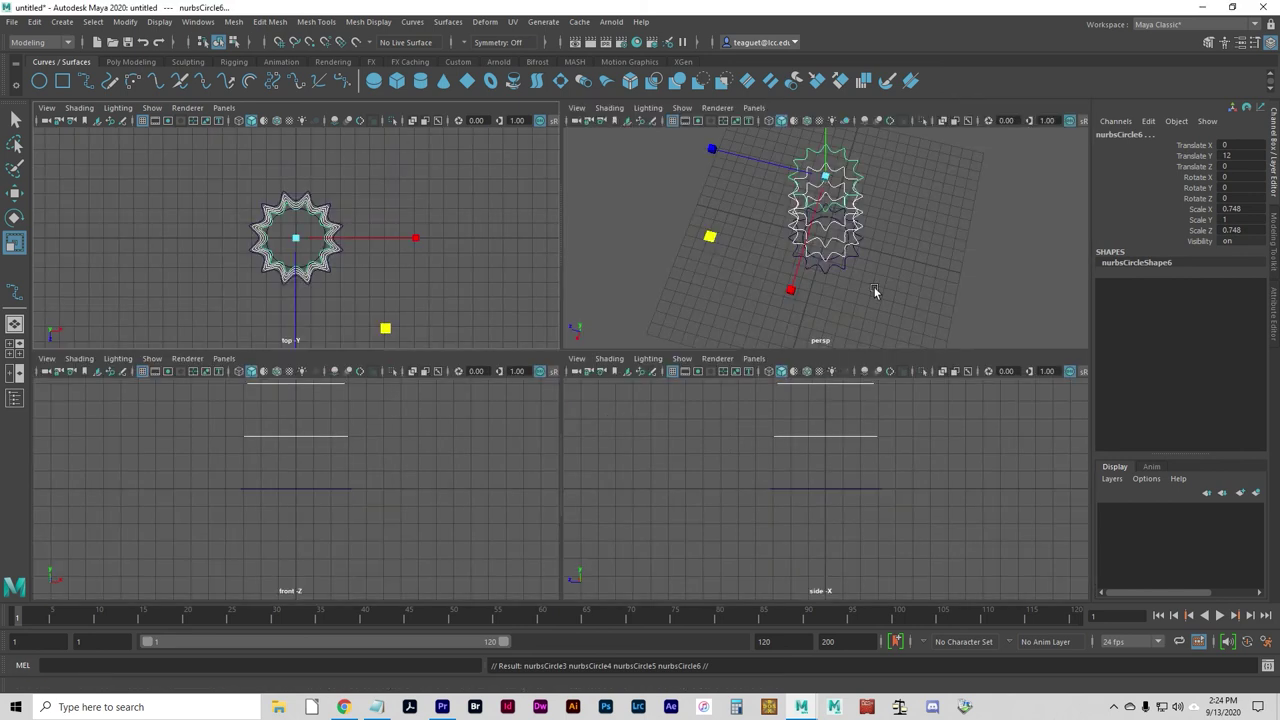
{"action": "left_click_drag", "start_coordinate": [866, 292], "coordinate": [872, 250], "text": "alt"}
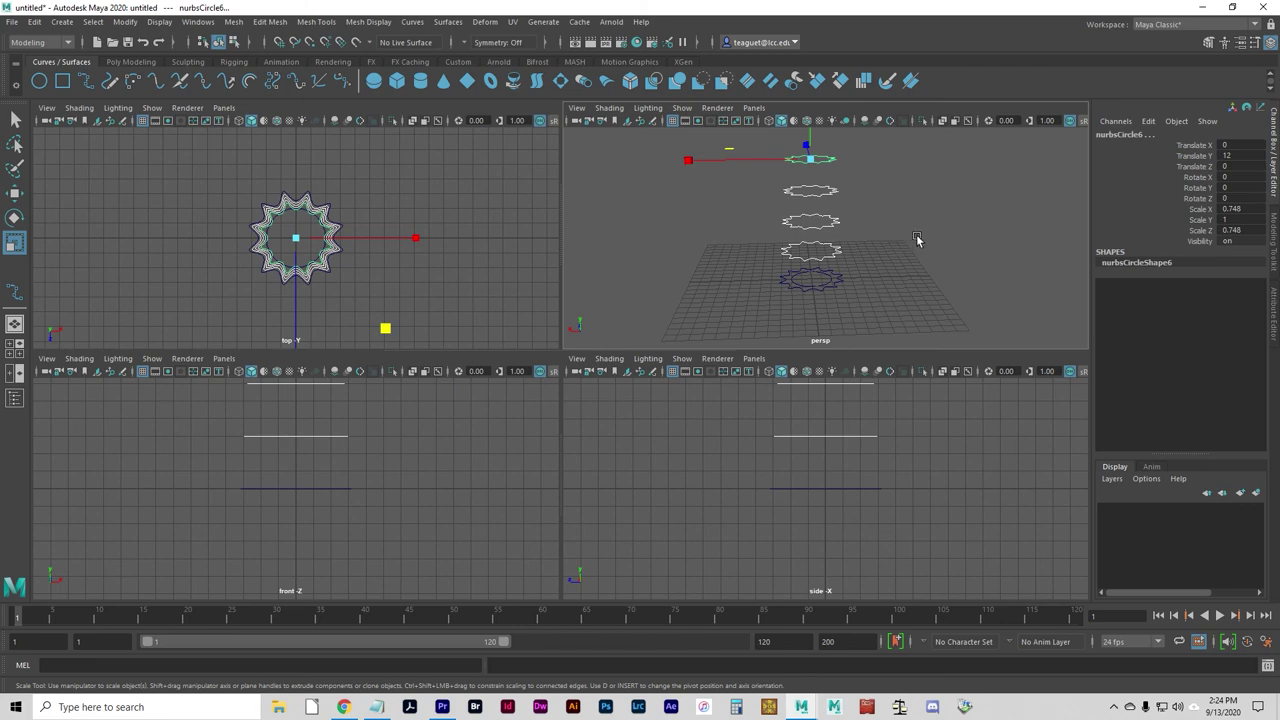
{"action": "key", "text": "q"}
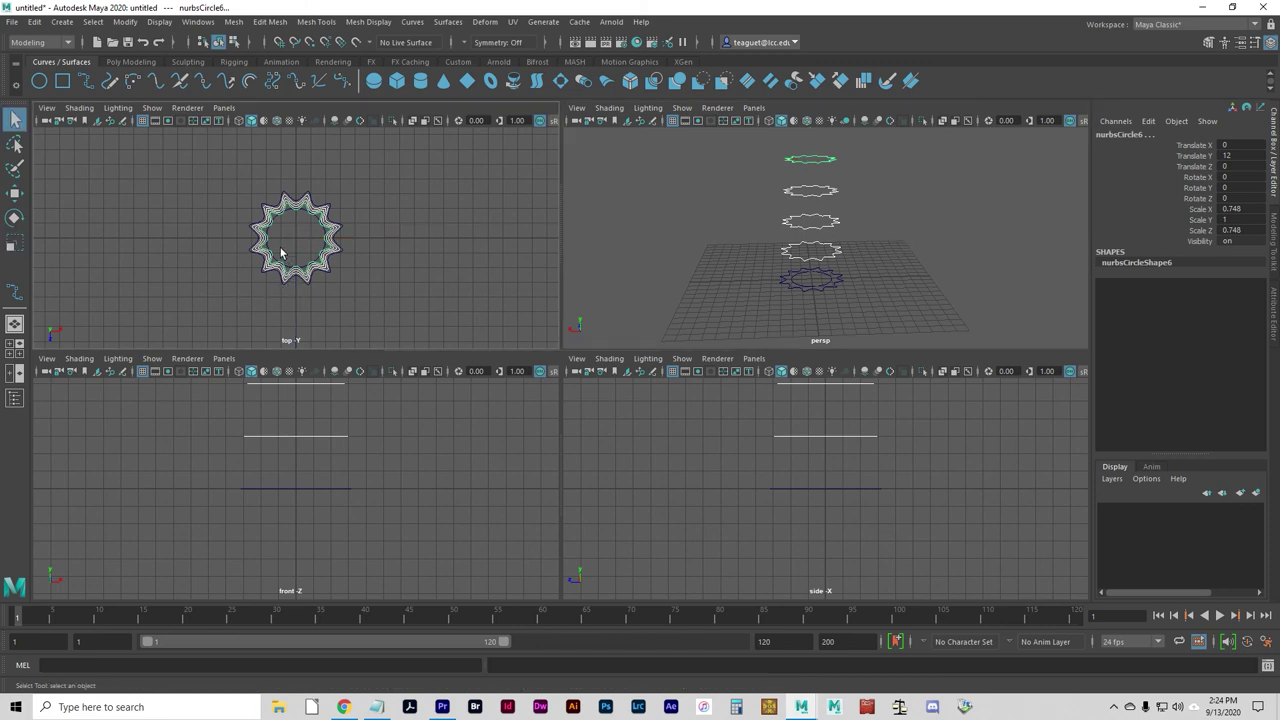
{"action": "left_click", "coordinate": [278, 254]}
{"action": "left_click", "coordinate": [272, 252]}
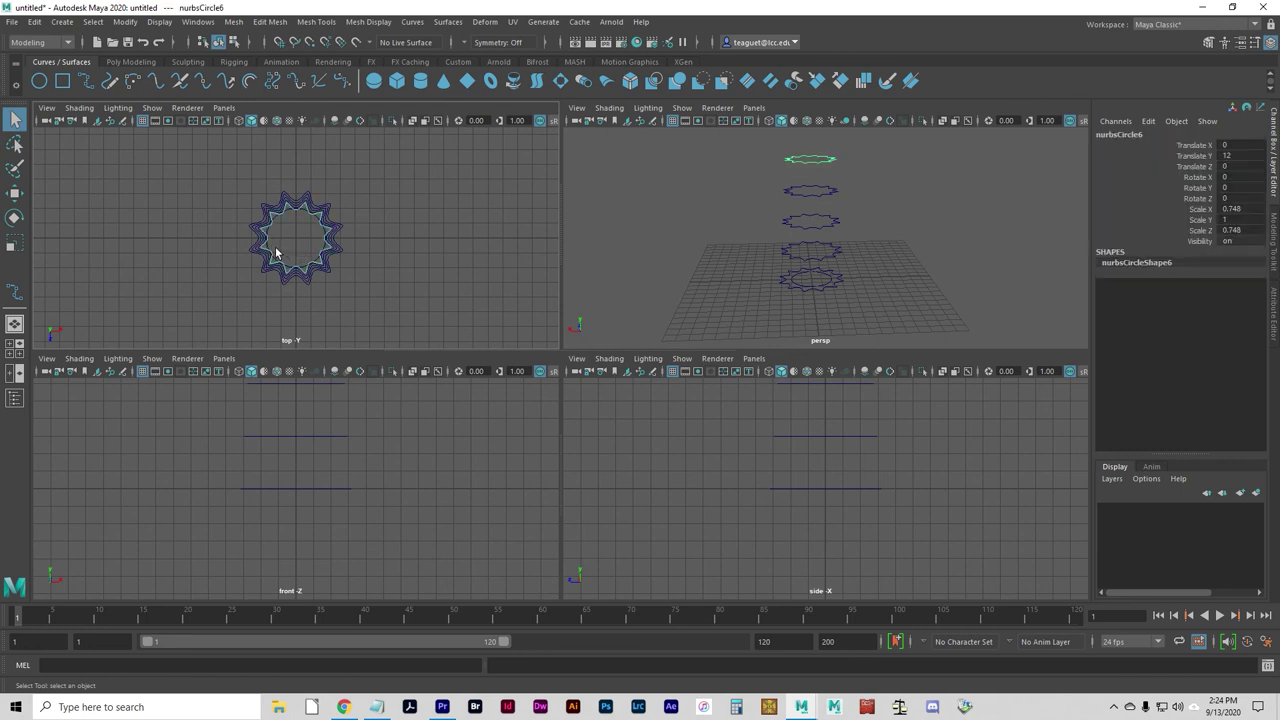
{"action": "left_click", "coordinate": [271, 252]}
{"action": "left_click", "coordinate": [267, 250]}
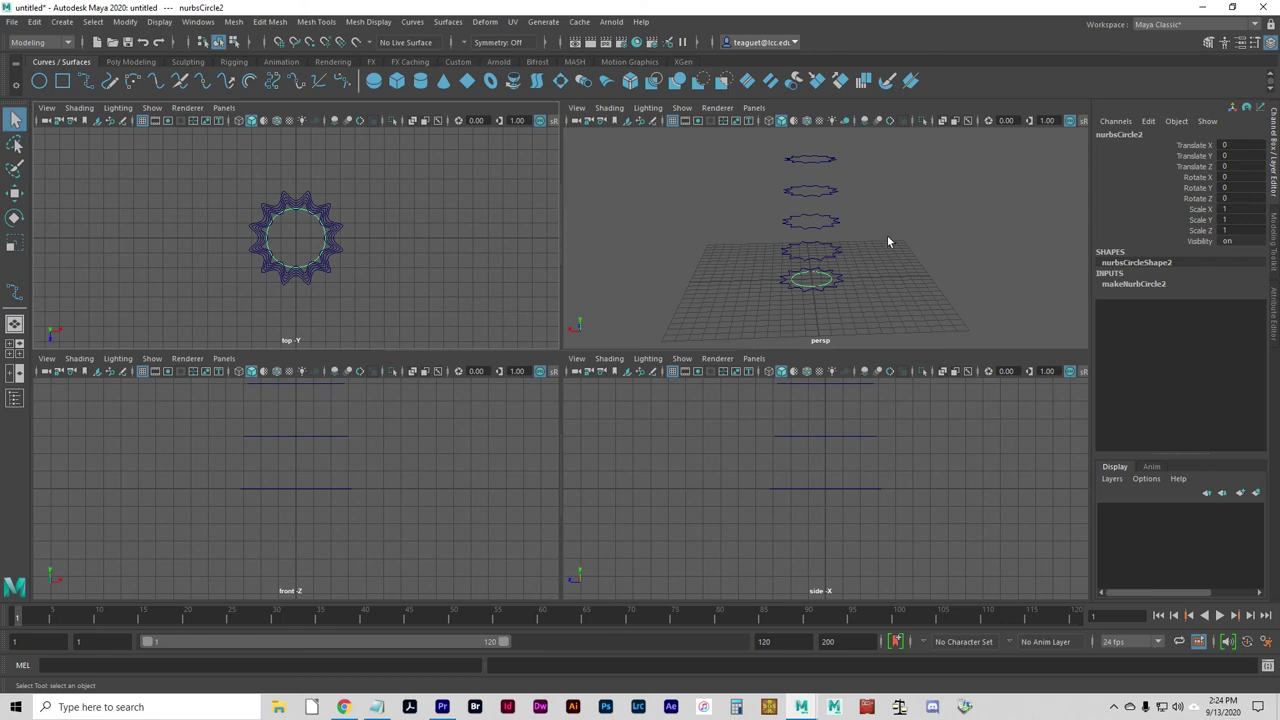
Step: Set nurbsCircle2's Translate Y to 13 in the Channel Box
{"action": "left_click", "coordinate": [1226, 155]}
{"action": "type", "text": "13"}
{"action": "key", "text": "Return"}
Step: Scale nurbsCircle2 uniformly to 1.33 in X, Y and Z
{"action": "left_click", "coordinate": [1230, 209]}
{"action": "type", "text": "1.33"}
{"action": "key", "text": "Tab"}
{"action": "type", "text": "1.33"}
{"action": "key", "text": "Tab"}
{"action": "type", "text": "1.33"}
{"action": "key", "text": "Return"}
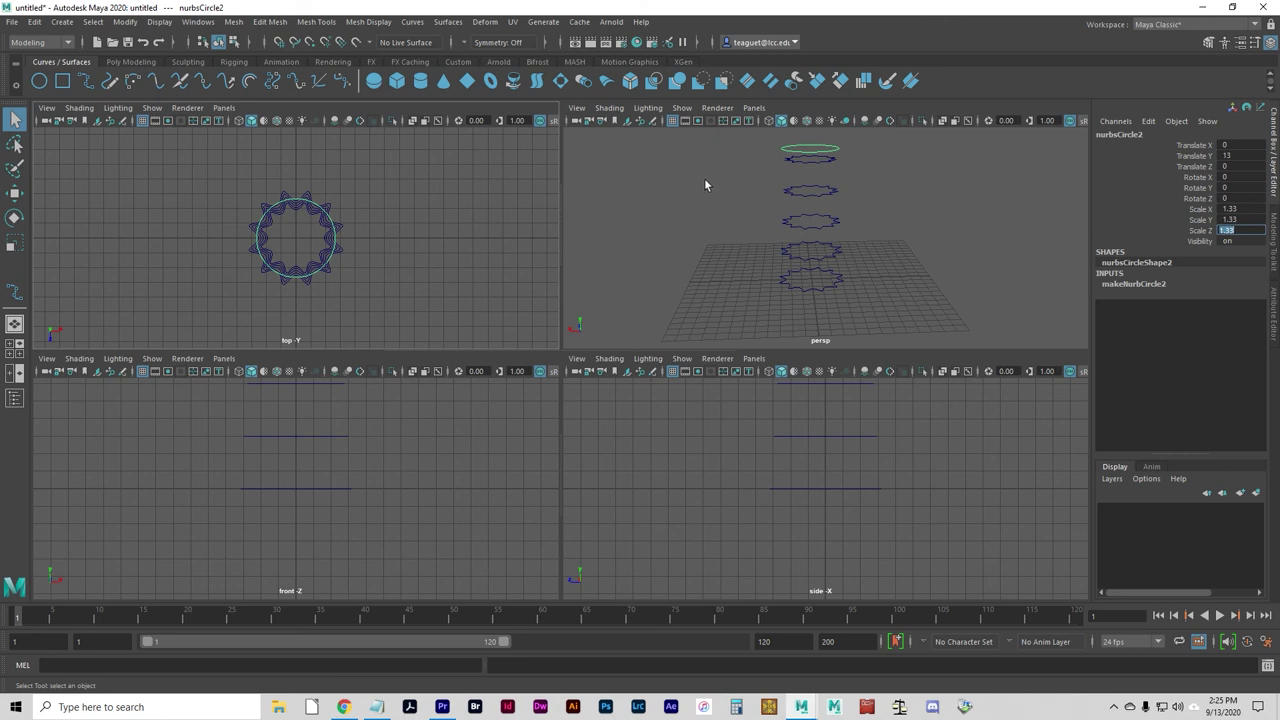
{"action": "left_click_drag", "start_coordinate": [847, 267], "coordinate": [796, 287], "text": "alt"}
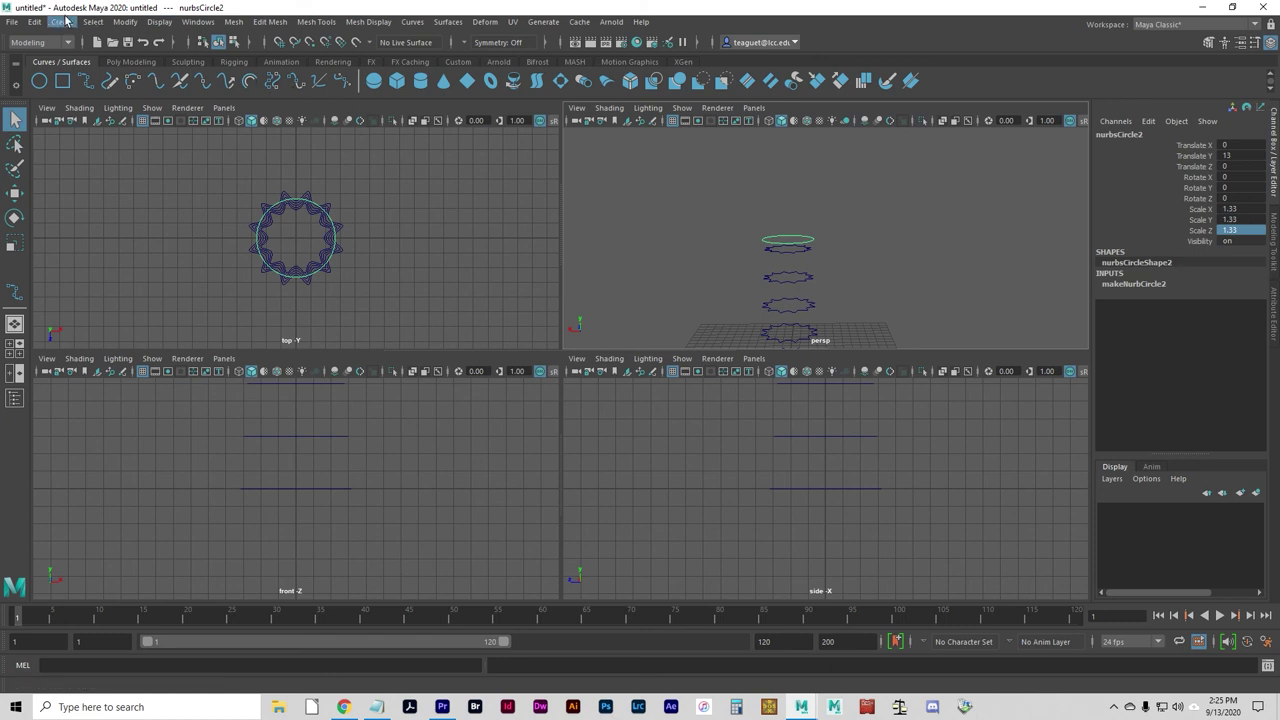
Step: Reset the Duplicate Special options and set a Translate Y offset of 2
{"action": "left_click", "coordinate": [34, 21]}
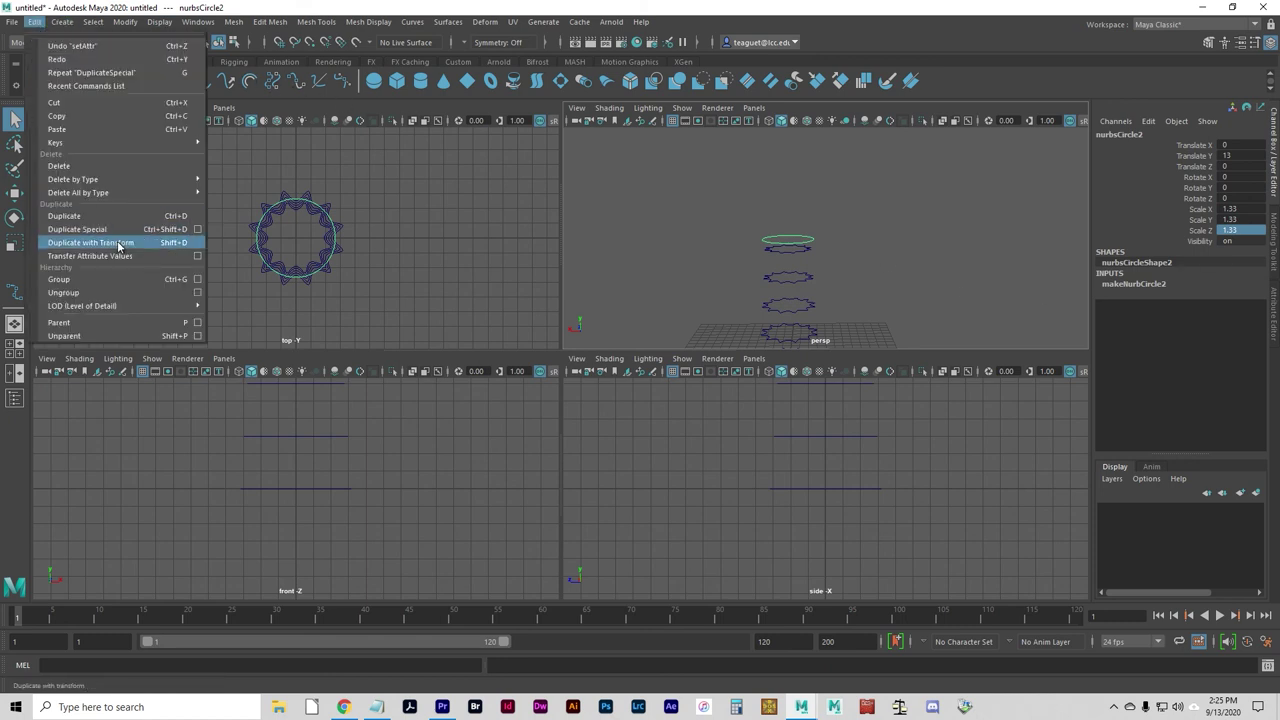
{"action": "left_click", "coordinate": [196, 229]}
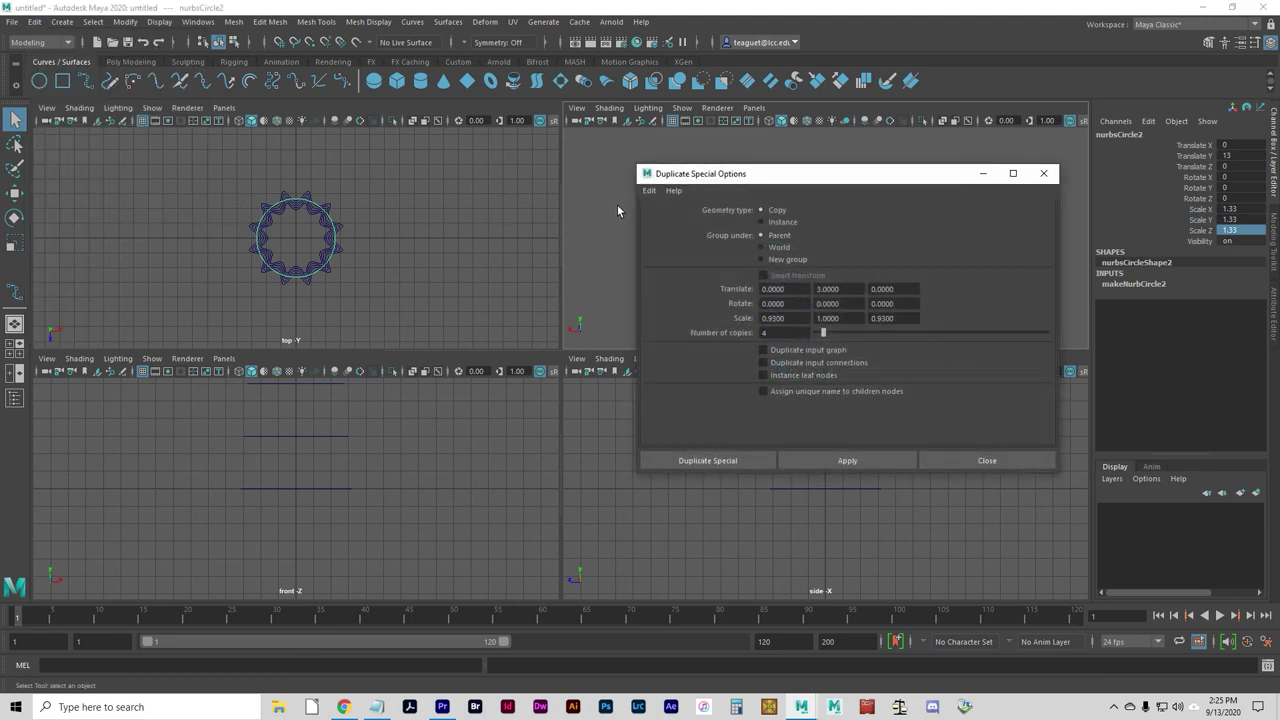
{"action": "left_click", "coordinate": [649, 190]}
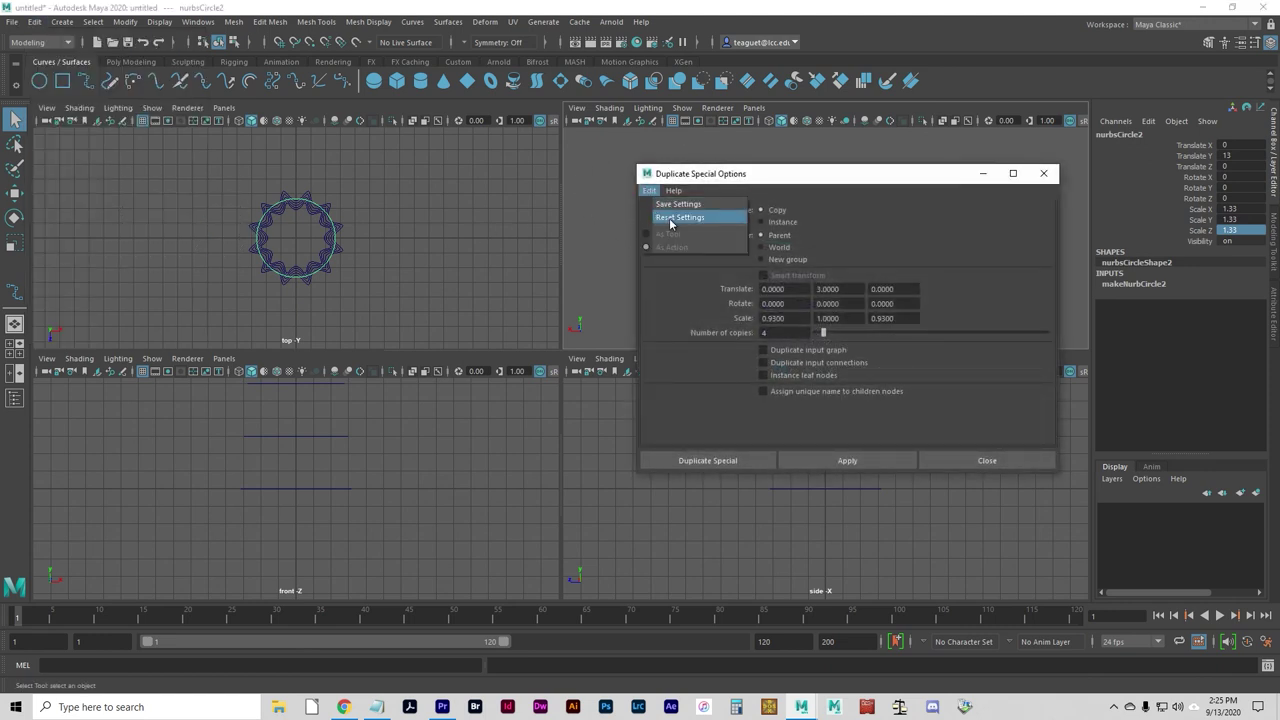
{"action": "left_click", "coordinate": [671, 219]}
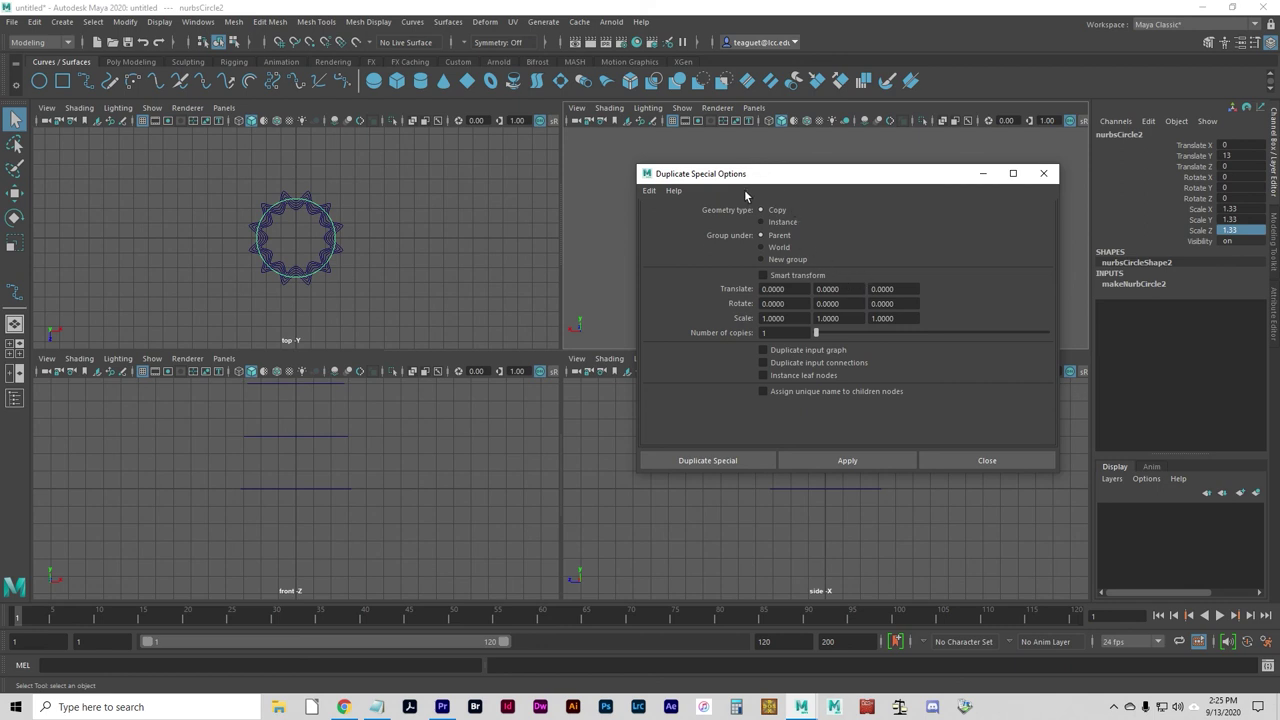
{"action": "left_click", "coordinate": [828, 288]}
{"action": "double_click", "coordinate": [828, 288]}
{"action": "type", "text": "2"}
{"action": "key", "text": "Tab"}
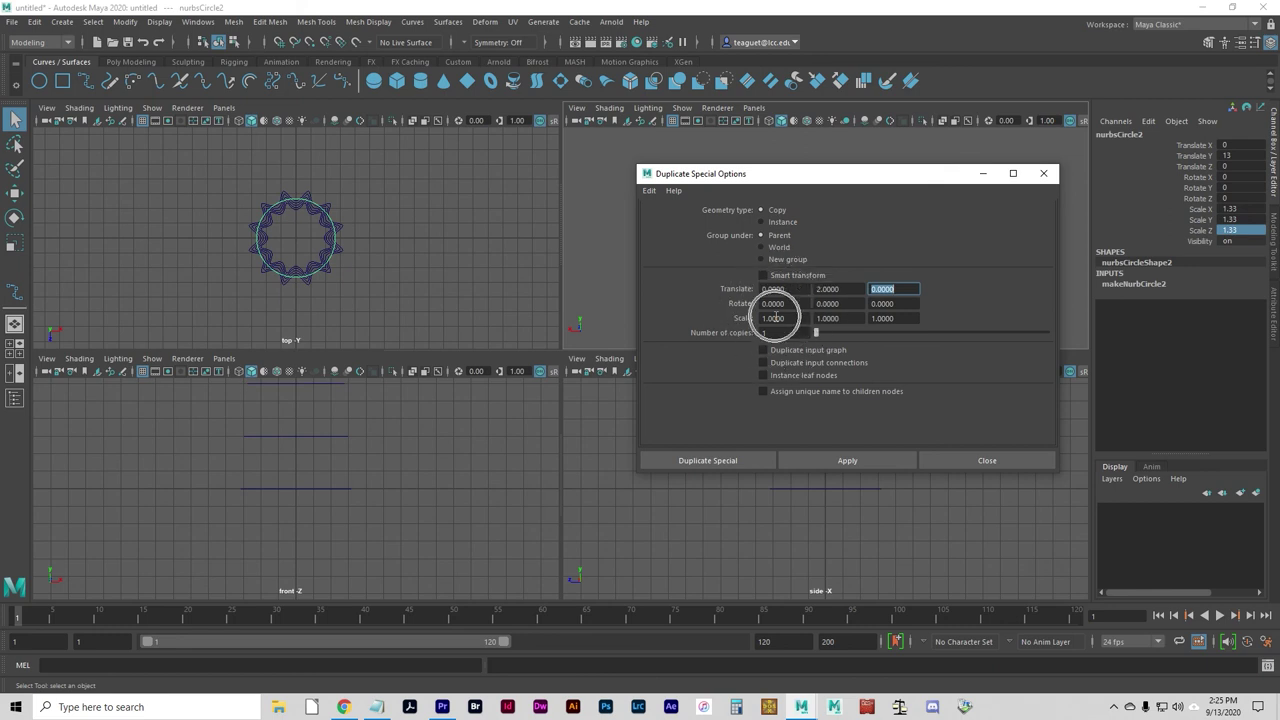
Step: Scale X and Z by 1.05, make 3 copies, then clear the selection
{"action": "double_click", "coordinate": [775, 318]}
{"action": "type", "text": "1.05"}
{"action": "key", "text": "Tab"}
{"action": "key", "text": "Tab"}
{"action": "type", "text": "1"}
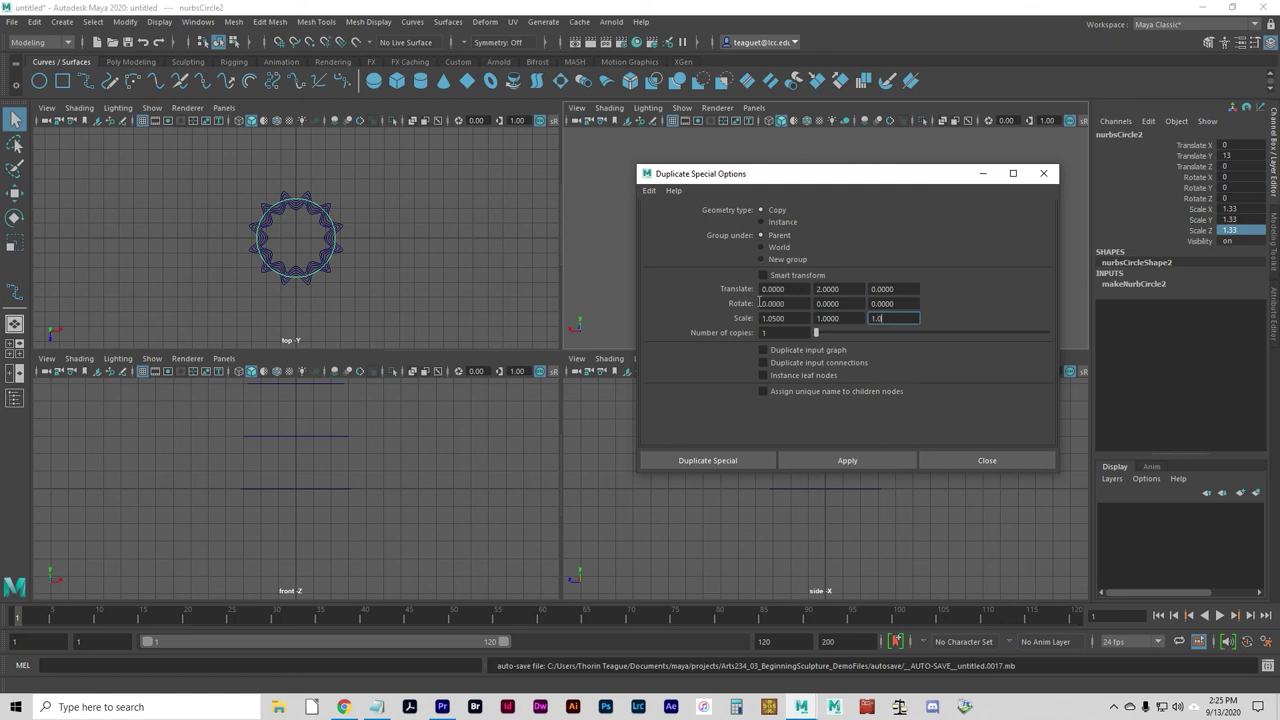
{"action": "left_click", "coordinate": [768, 333]}
{"action": "type", "text": "3"}
{"action": "left_click", "coordinate": [728, 458]}
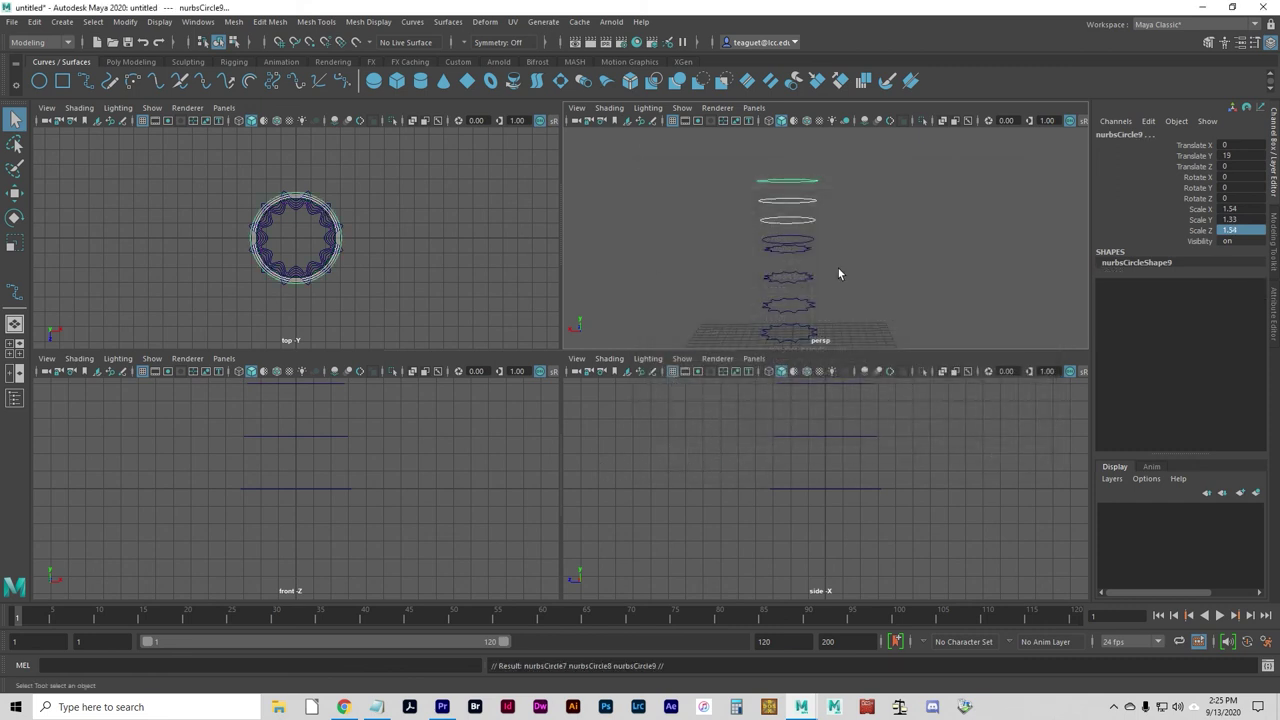
{"action": "left_click_drag", "start_coordinate": [840, 272], "coordinate": [767, 264], "text": "alt"}
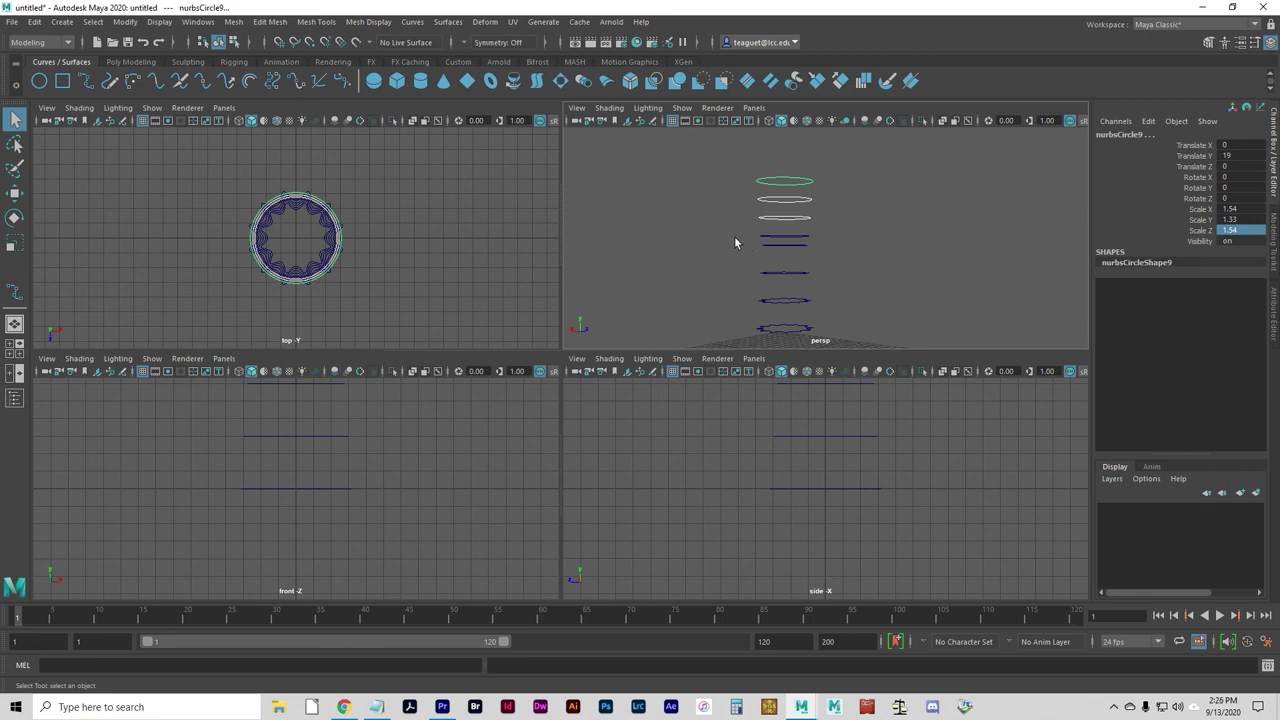
{"action": "left_click", "coordinate": [913, 210]}
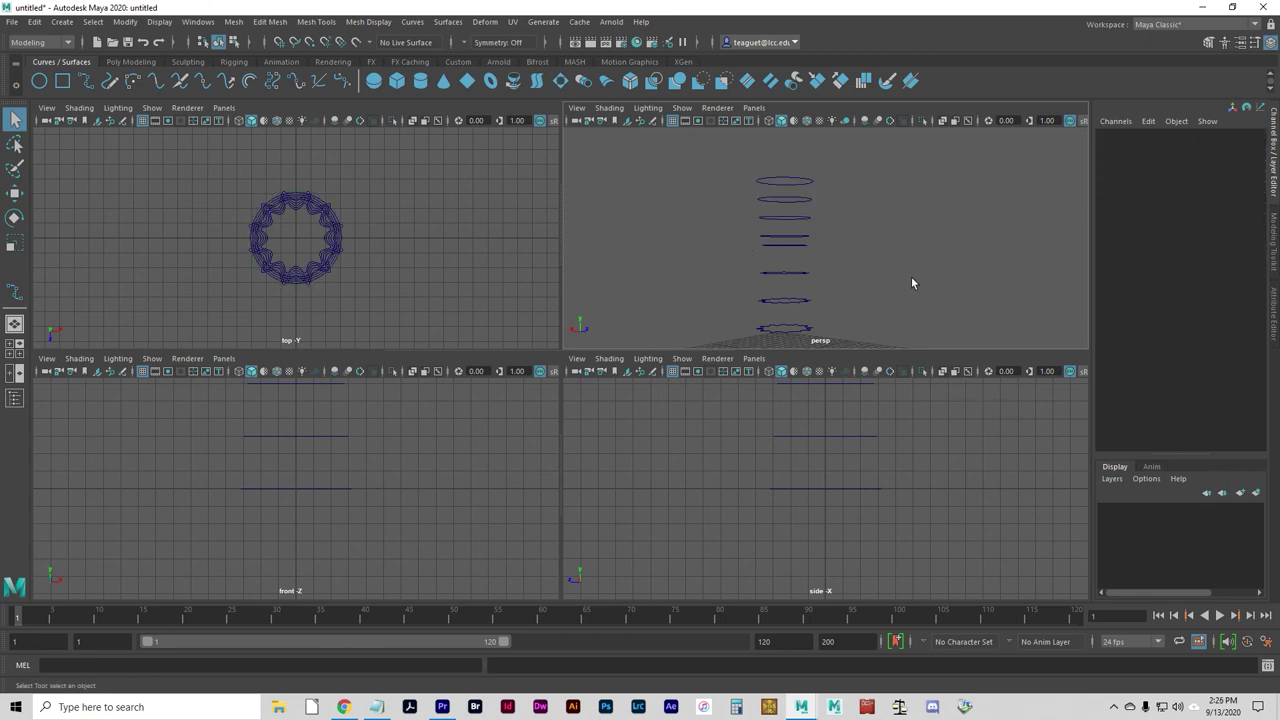
{"action": "middle_click_drag", "start_coordinate": [911, 278], "coordinate": [917, 234], "text": "alt"}
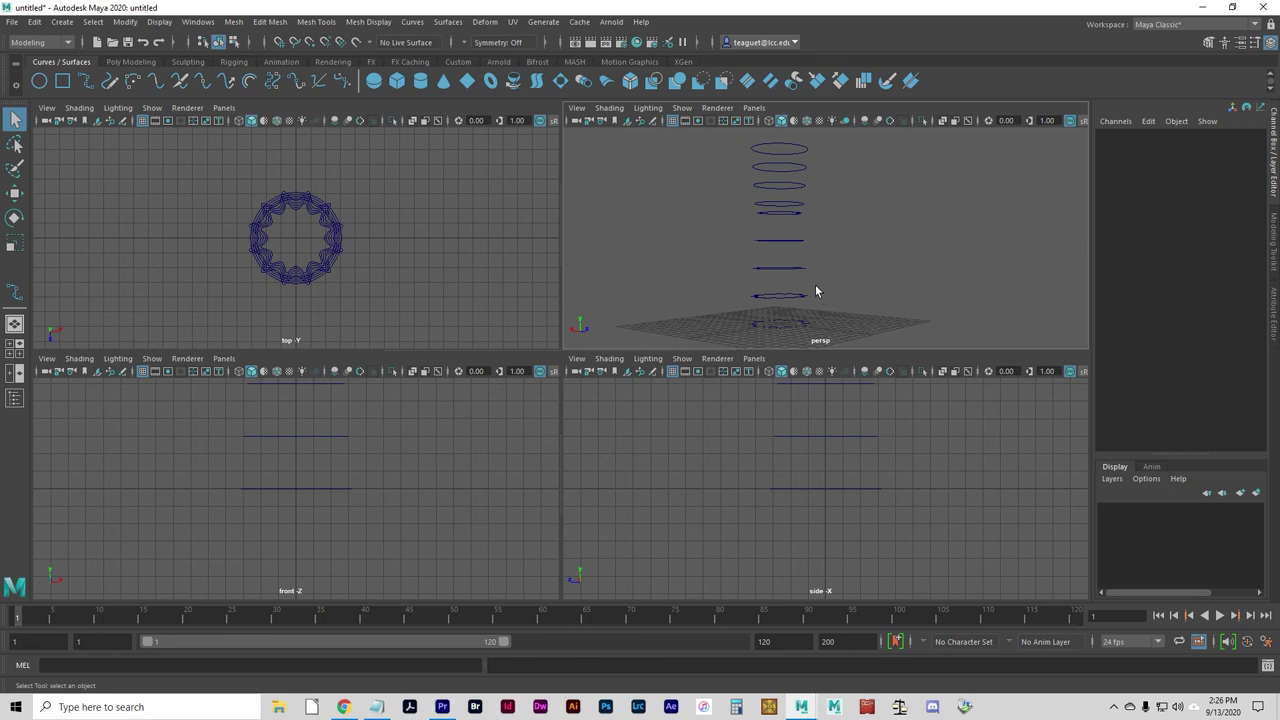
Step: Select the star curves, then the round circles, in order from bottom to top
{"action": "left_click_drag", "start_coordinate": [897, 300], "coordinate": [837, 272], "text": "alt"}
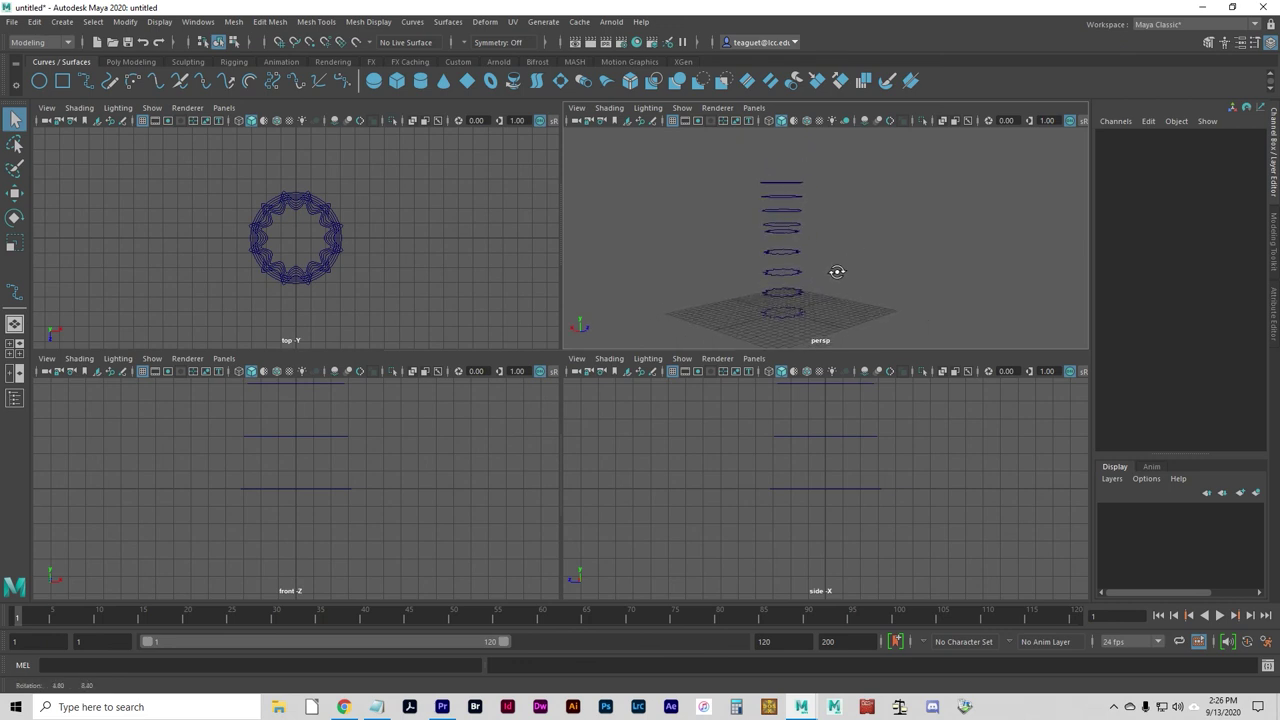
{"action": "left_click", "coordinate": [787, 317]}
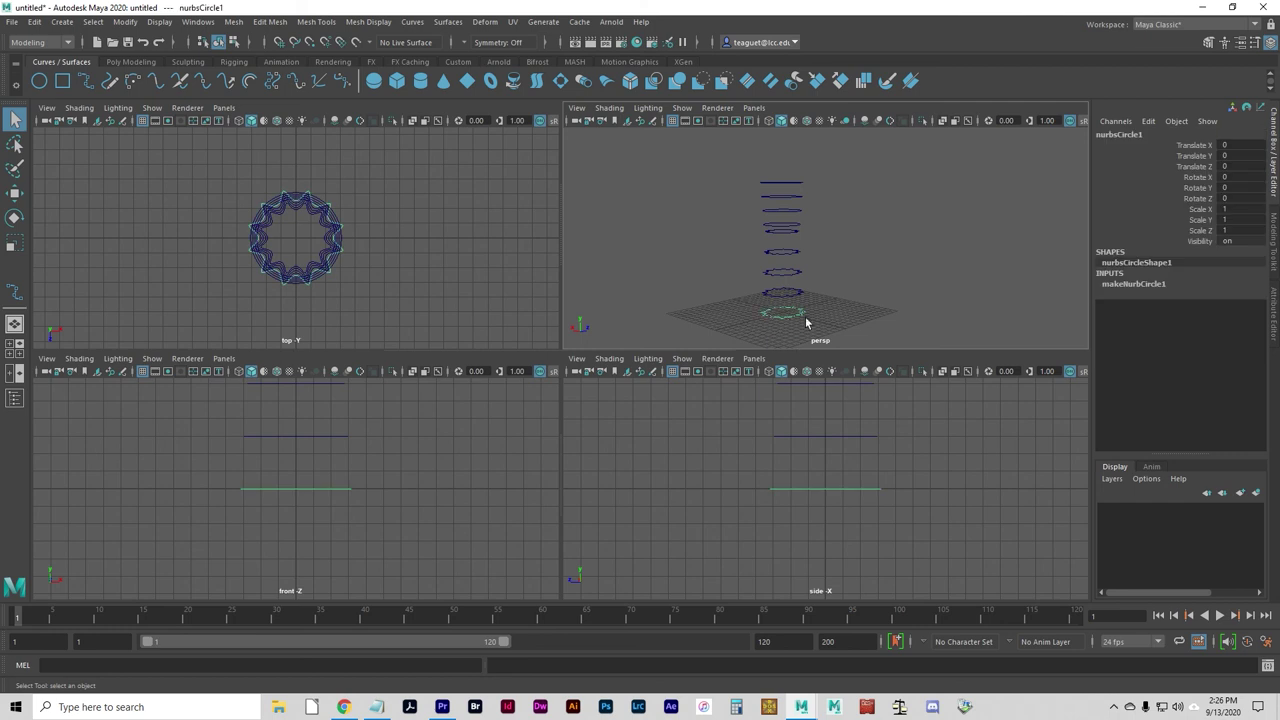
{"action": "left_click", "coordinate": [790, 289]}
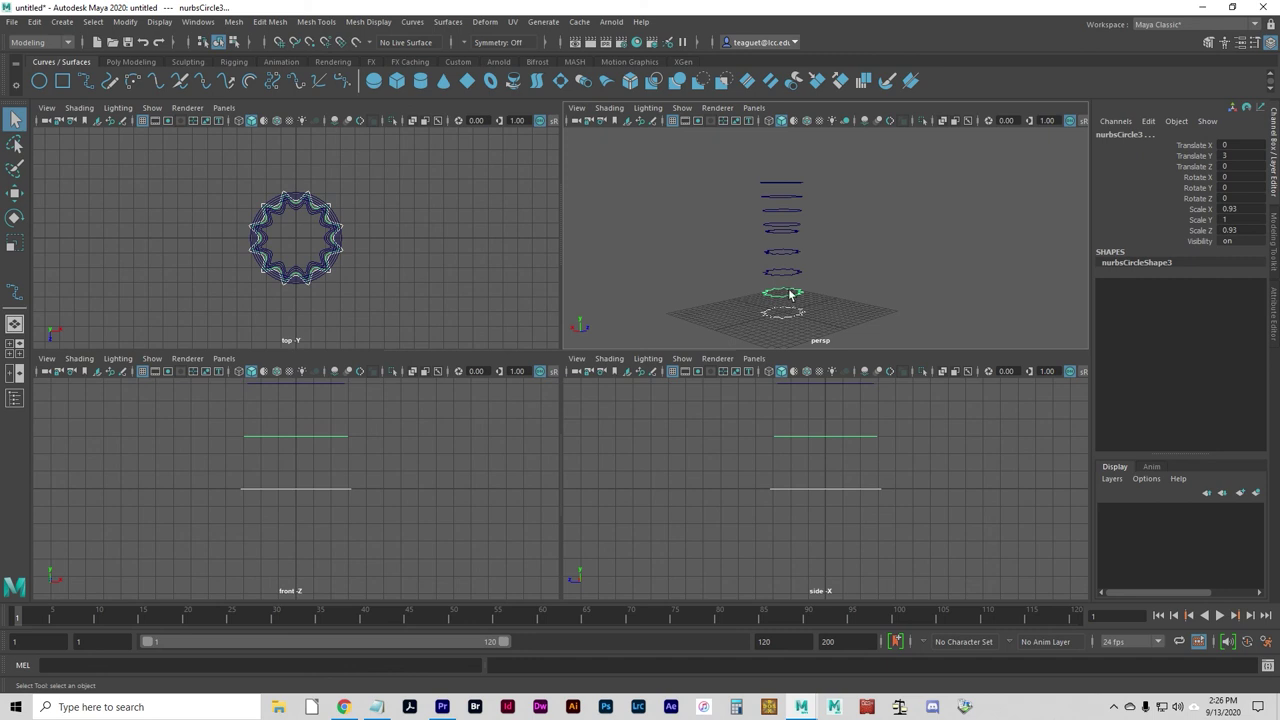
{"action": "left_click", "coordinate": [792, 272]}
{"action": "left_click", "coordinate": [791, 252]}
{"action": "left_click", "coordinate": [791, 228]}
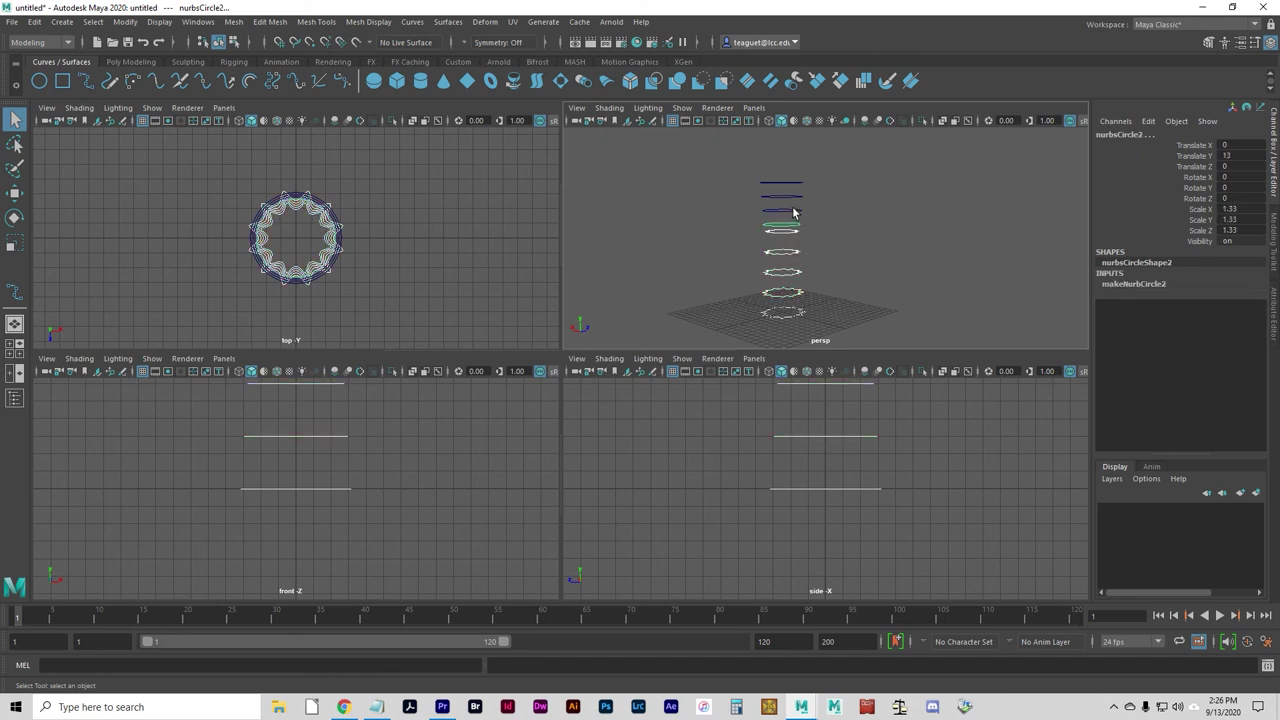
{"action": "left_click", "coordinate": [783, 212]}
{"action": "left_click", "coordinate": [793, 199]}
{"action": "left_click", "coordinate": [789, 185]}
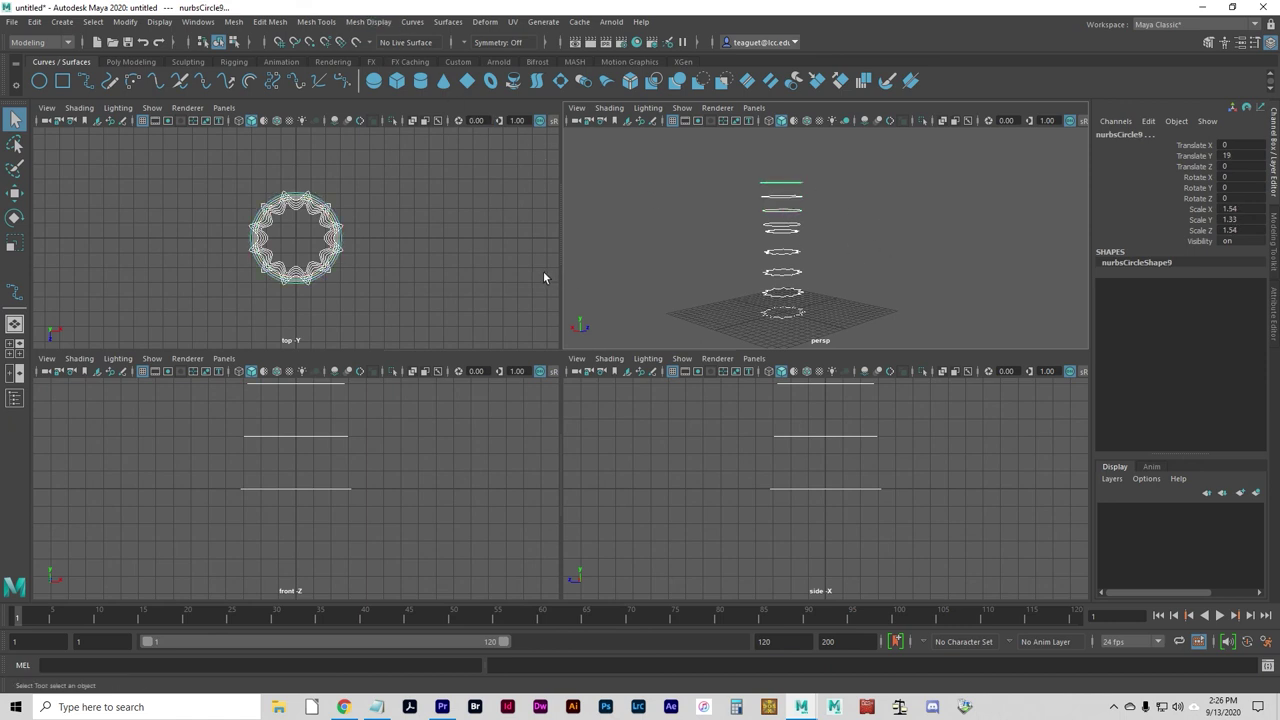
Step: Loft the selected profile curves into a fluted surface with Surfaces > Loft
{"action": "left_click", "coordinate": [447, 21]}
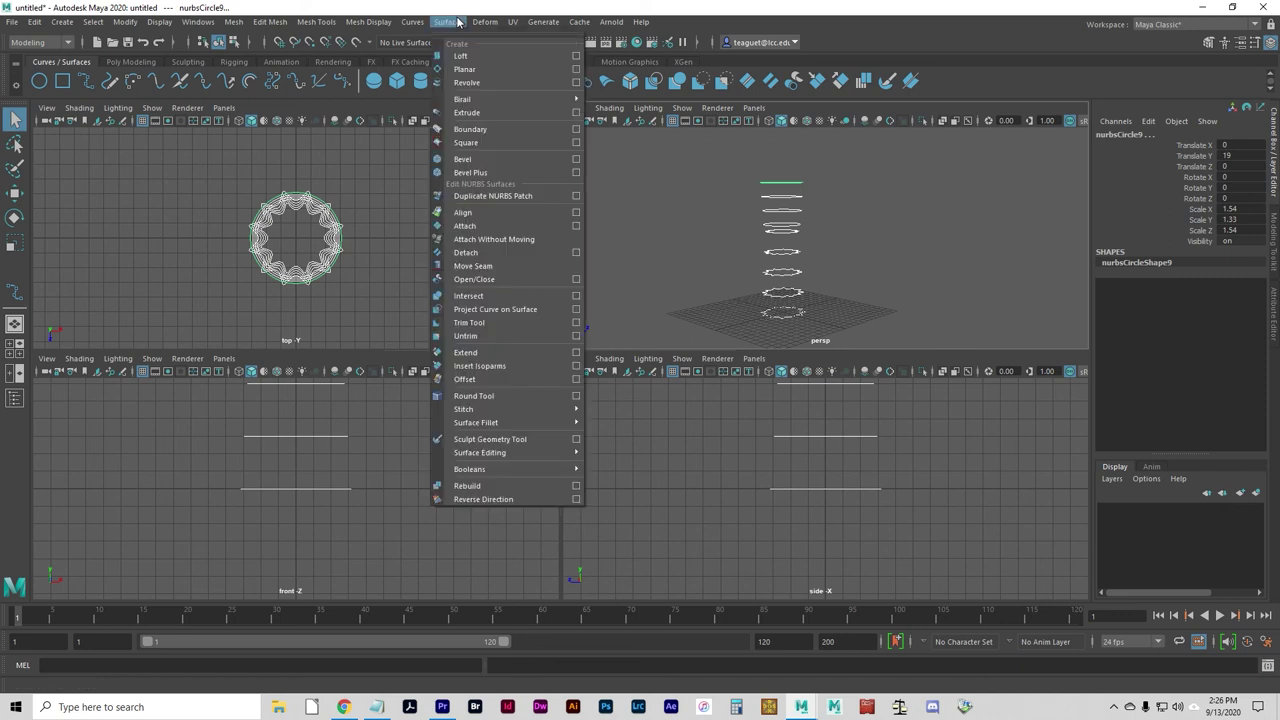
{"action": "left_click", "coordinate": [469, 60]}
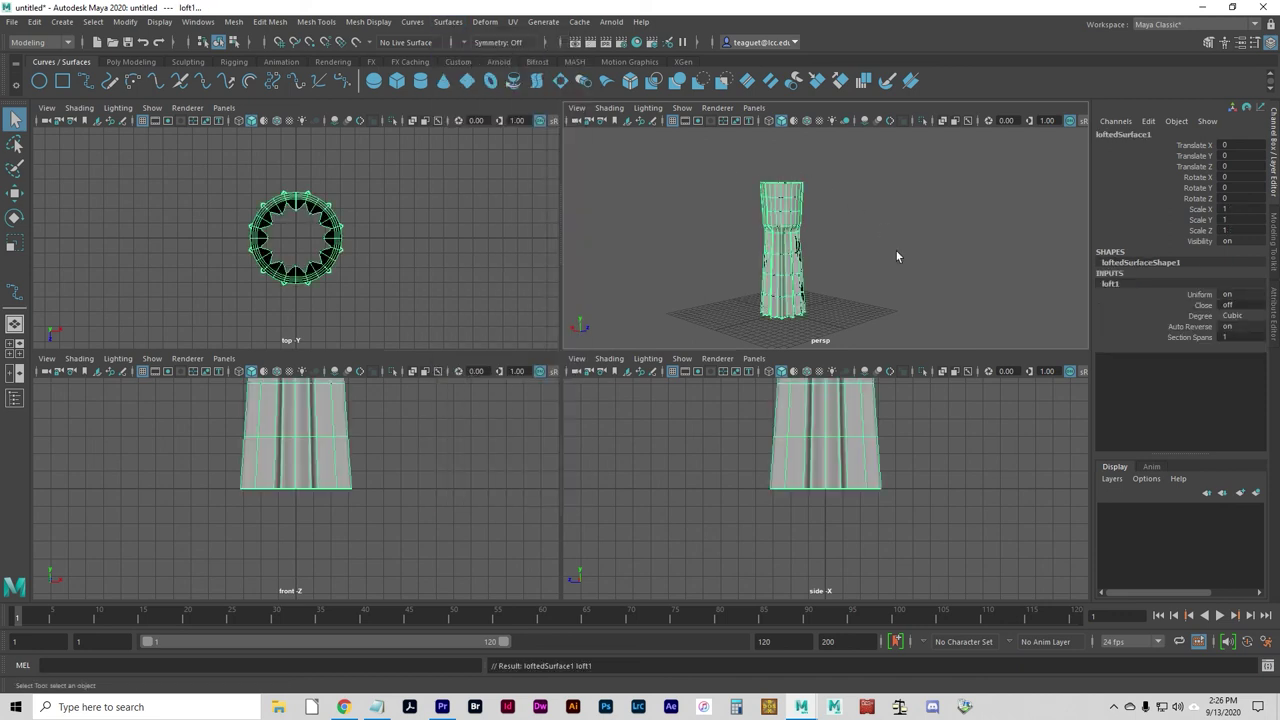
{"action": "left_click_drag", "start_coordinate": [894, 257], "coordinate": [777, 264], "text": "alt"}
{"action": "right_click_drag", "start_coordinate": [777, 264], "coordinate": [900, 283], "text": "alt"}
{"action": "left_click_drag", "start_coordinate": [900, 283], "coordinate": [833, 288], "text": "alt"}
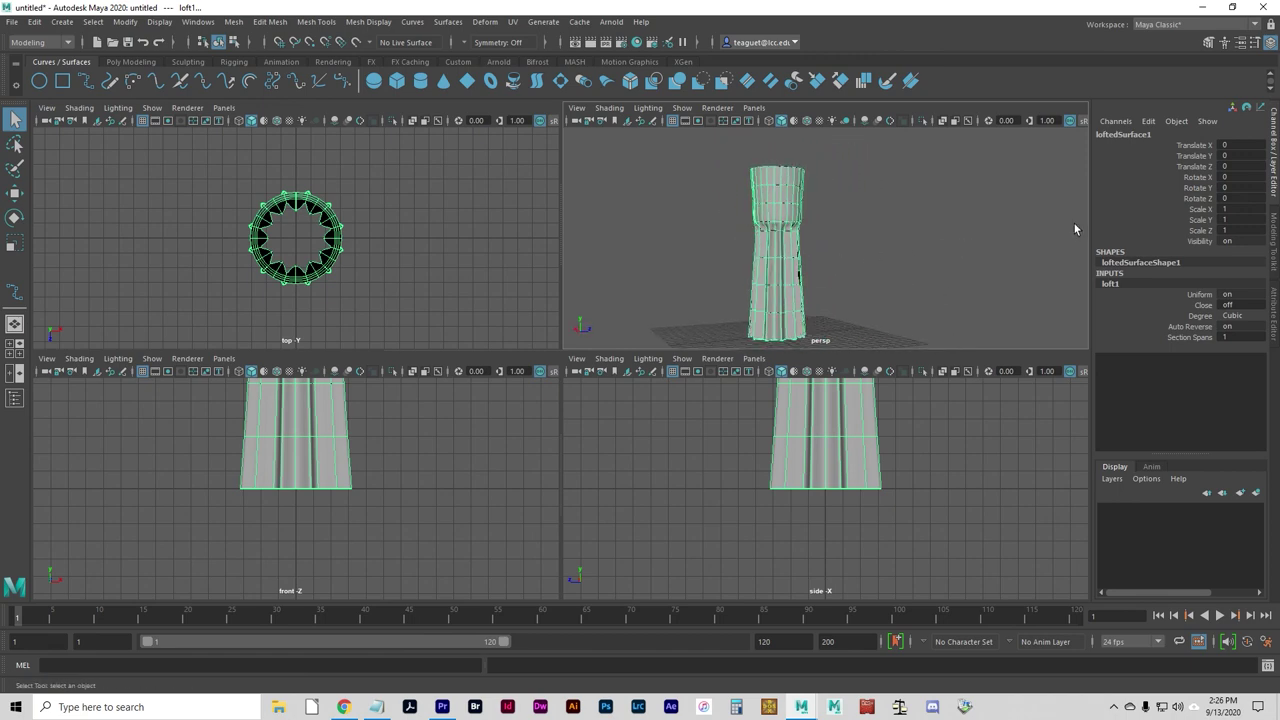
Step: Rename loftedSurface1 to shakerBody in the Channel Box
{"action": "left_click", "coordinate": [1124, 139]}
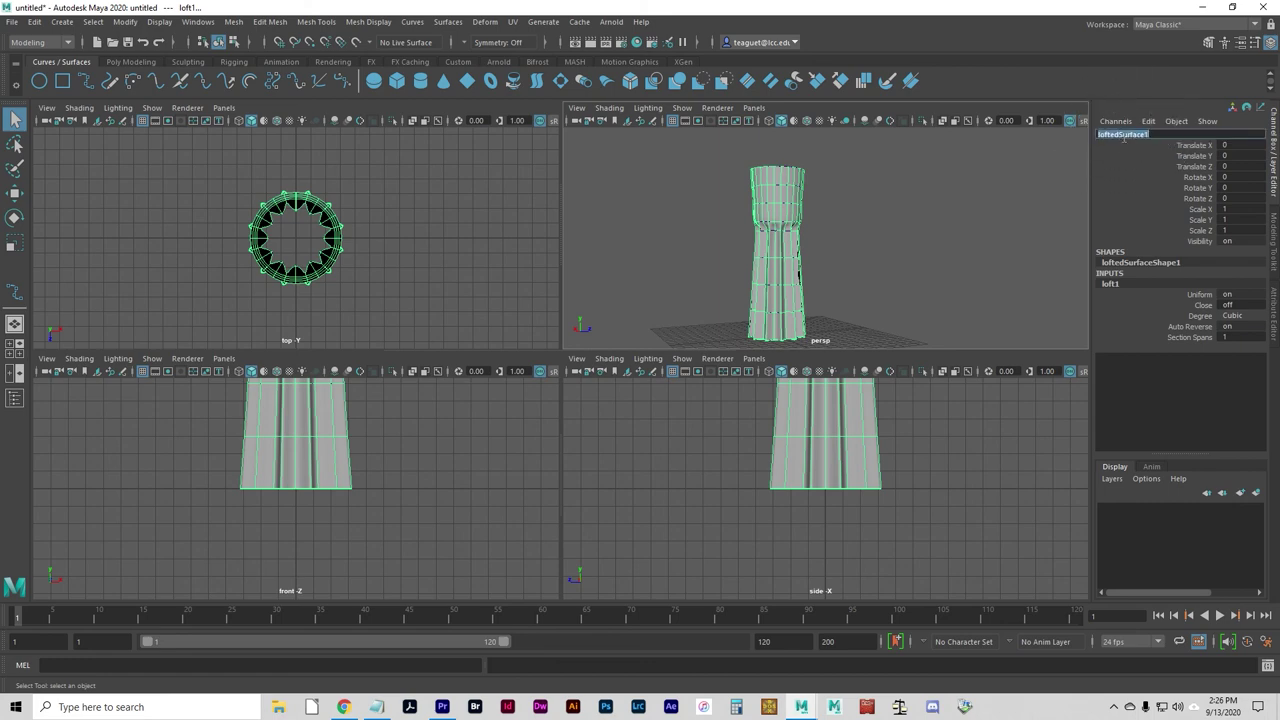
{"action": "type", "text": "shaf"}
{"action": "type", "text": "erBody"}
{"action": "key", "text": "Return"}
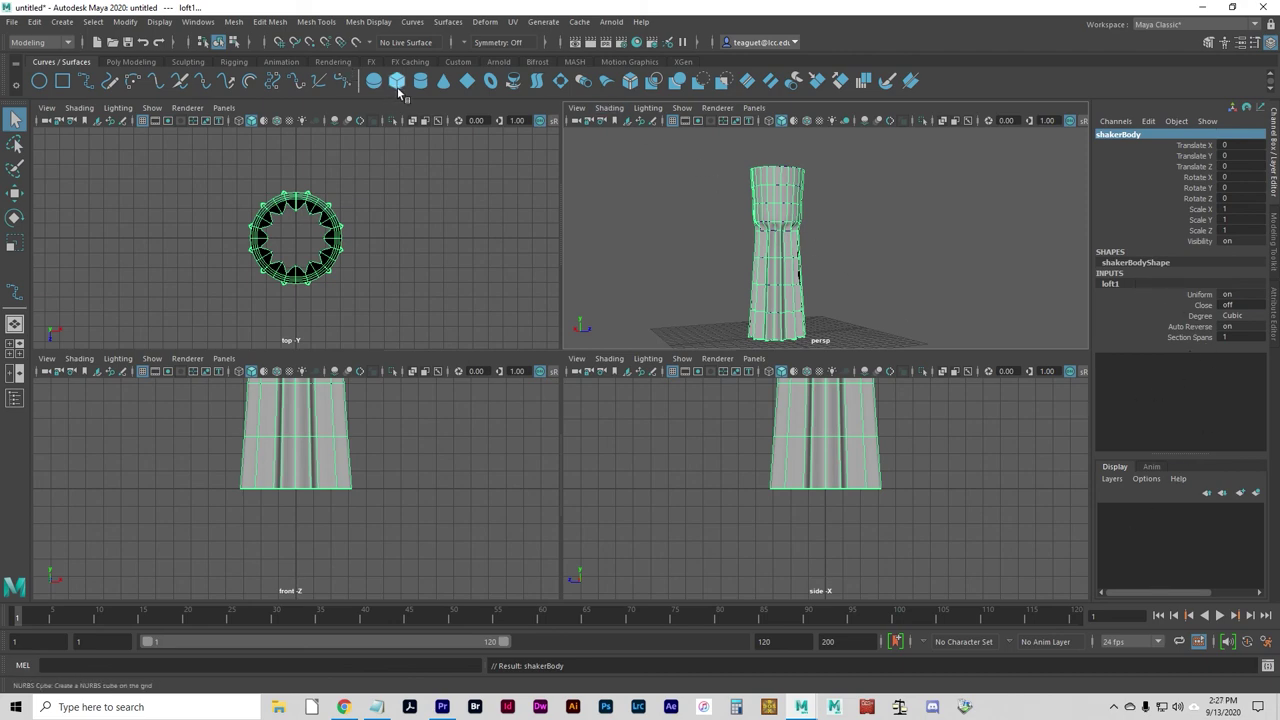
Step: Create a NURBS sphere at the origin with reset default options
{"action": "left_click", "coordinate": [61, 21]}
{"action": "mouse_move", "coordinate": [102, 55]}
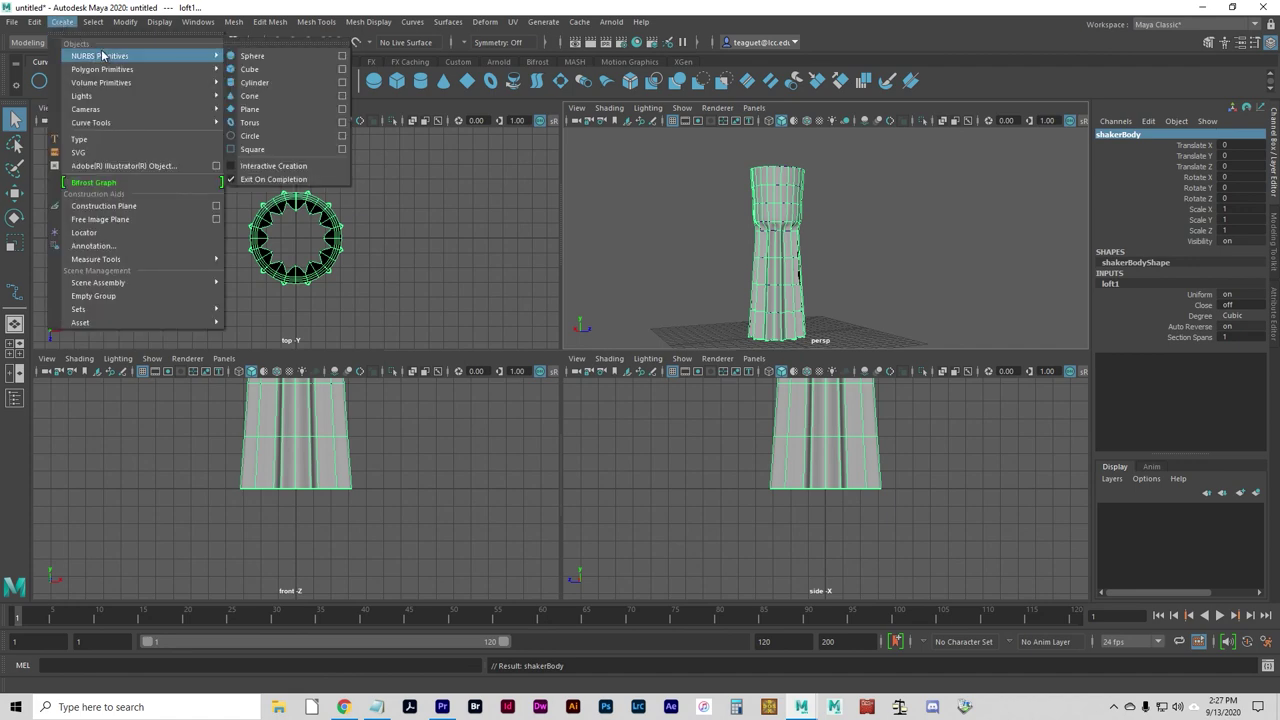
{"action": "left_click", "coordinate": [343, 57]}
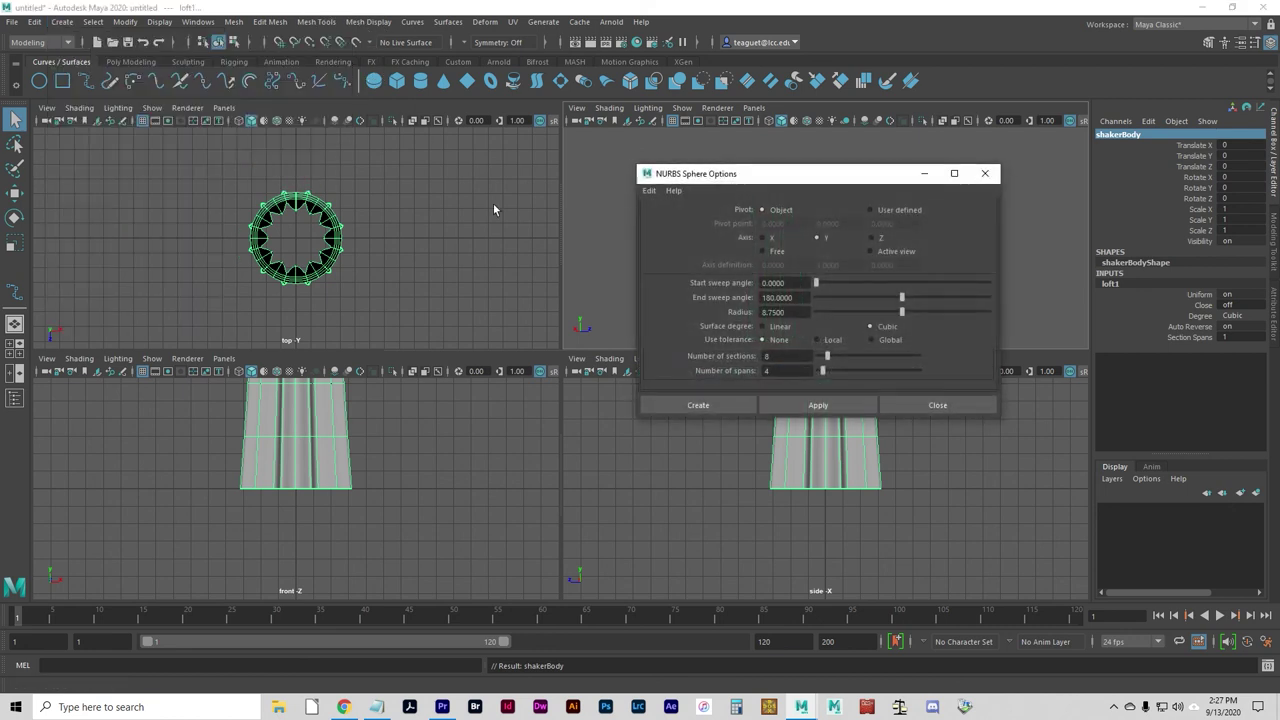
{"action": "left_click", "coordinate": [650, 190]}
{"action": "left_click", "coordinate": [670, 221]}
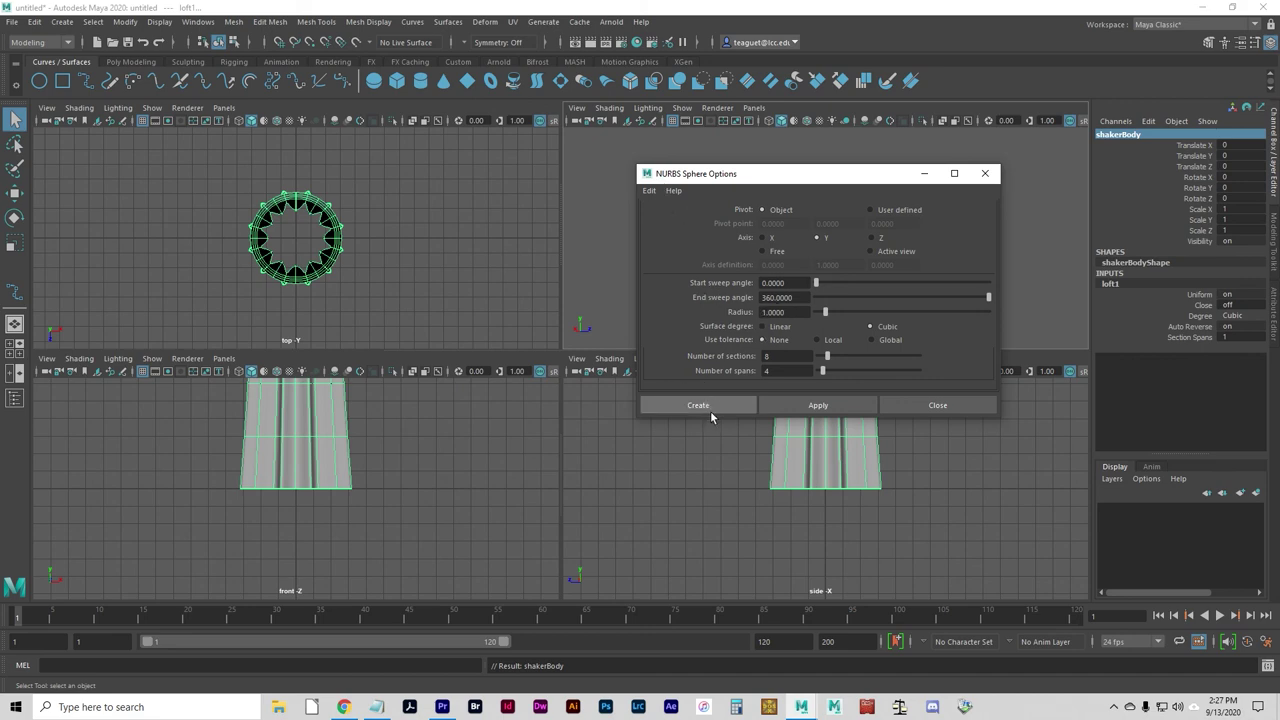
{"action": "left_click", "coordinate": [650, 190]}
{"action": "left_click", "coordinate": [657, 217]}
{"action": "left_click", "coordinate": [698, 405]}
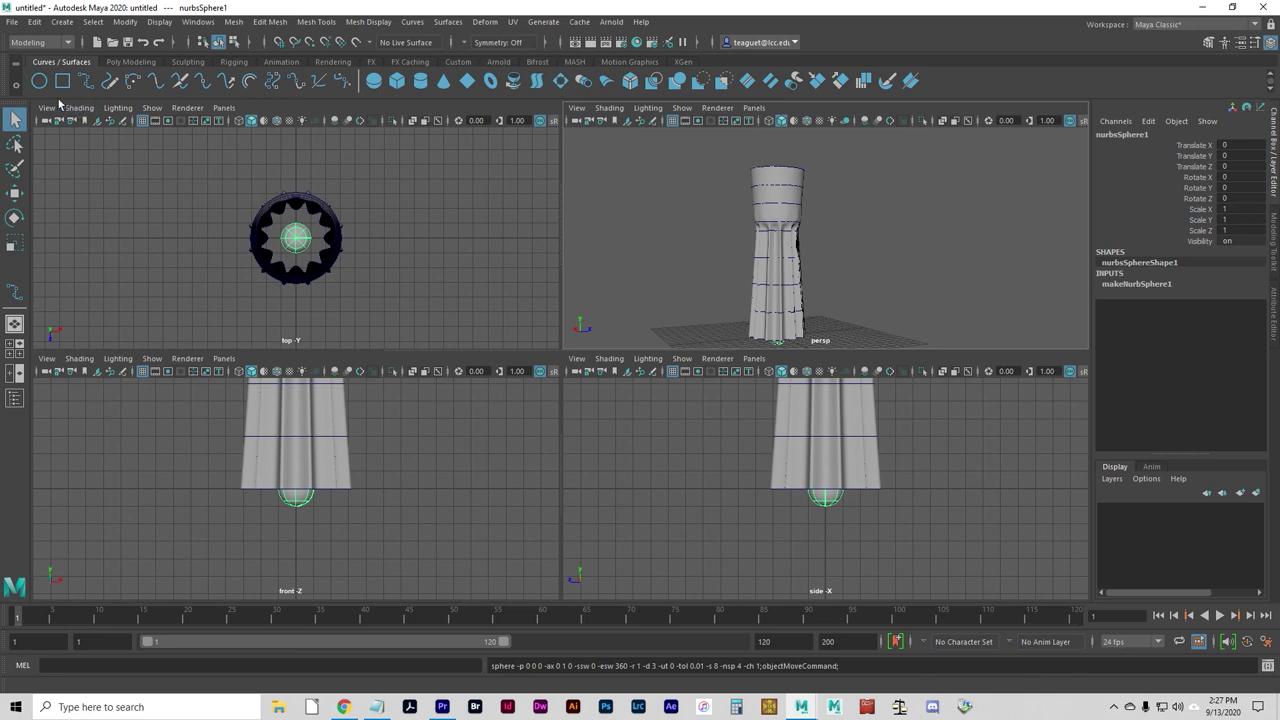
Step: Select the new NURBS sphere in the top view
{"action": "left_click", "coordinate": [372, 82]}
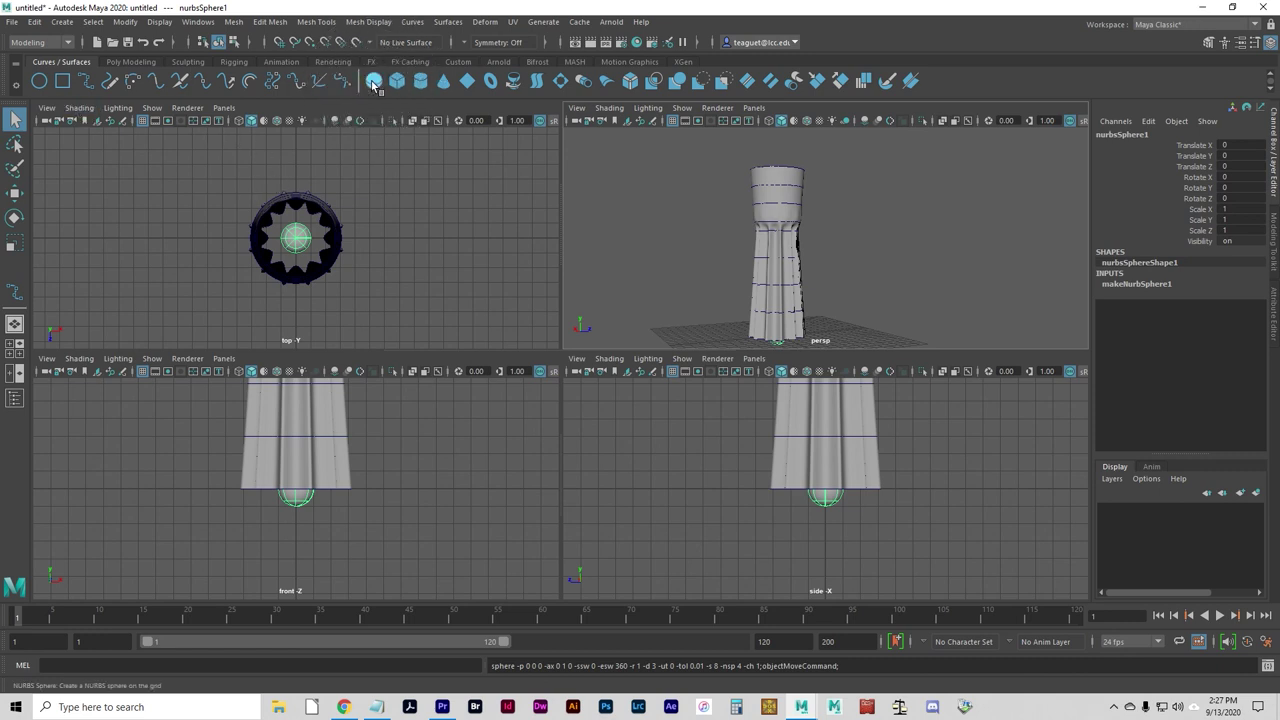
{"action": "left_click", "coordinate": [62, 22]}
{"action": "mouse_move", "coordinate": [113, 59]}
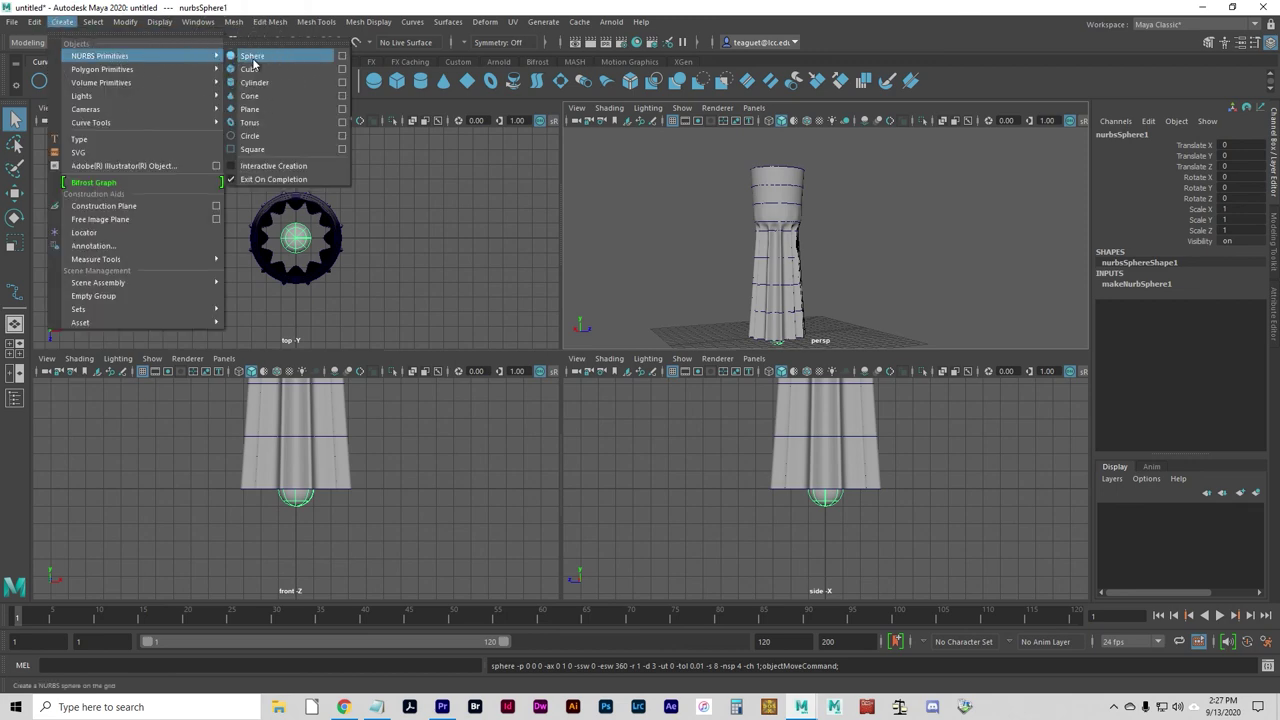
{"action": "left_click", "coordinate": [452, 303]}
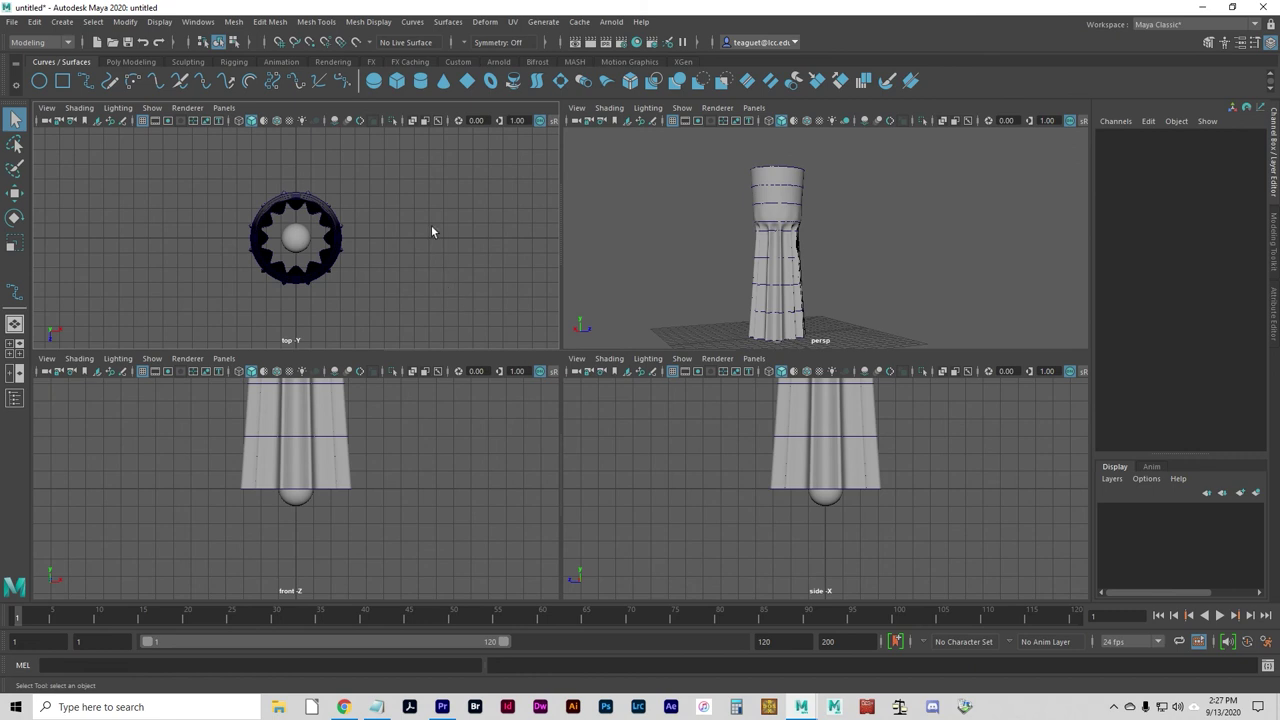
{"action": "left_click", "coordinate": [295, 240]}
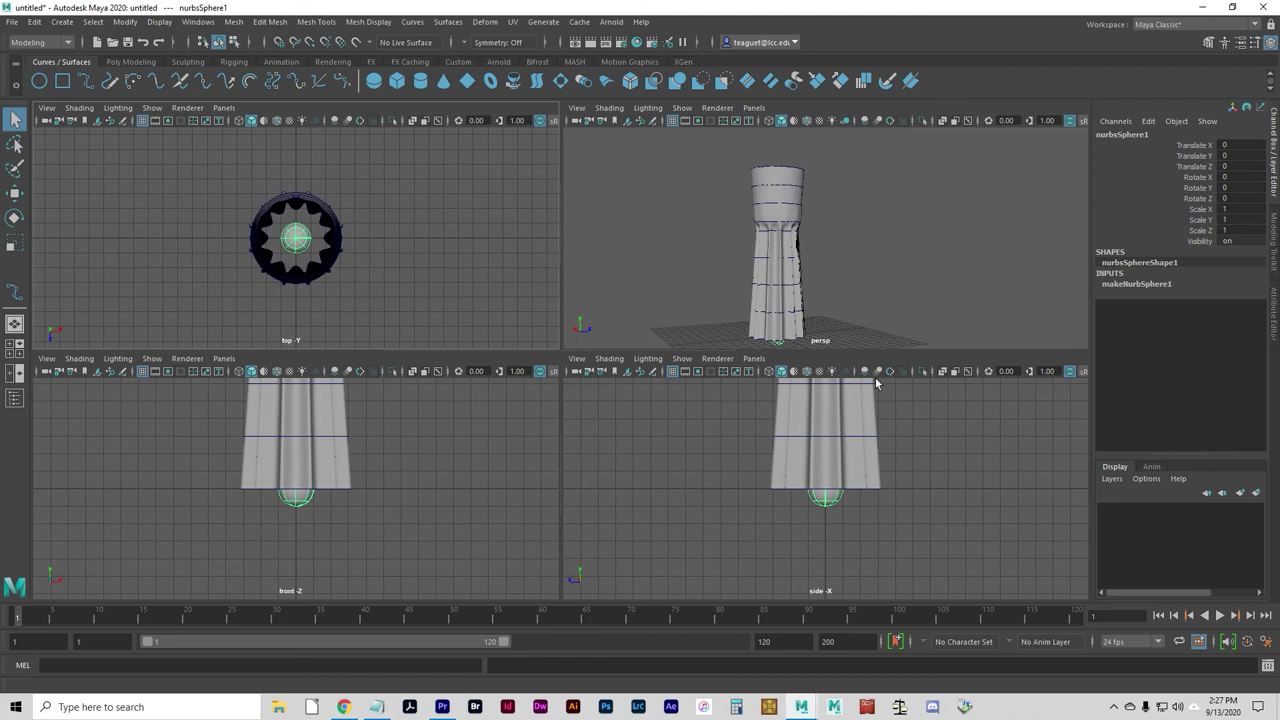
Step: Move the sphere up along Y to the top of the shaker body
{"action": "key", "text": "w"}
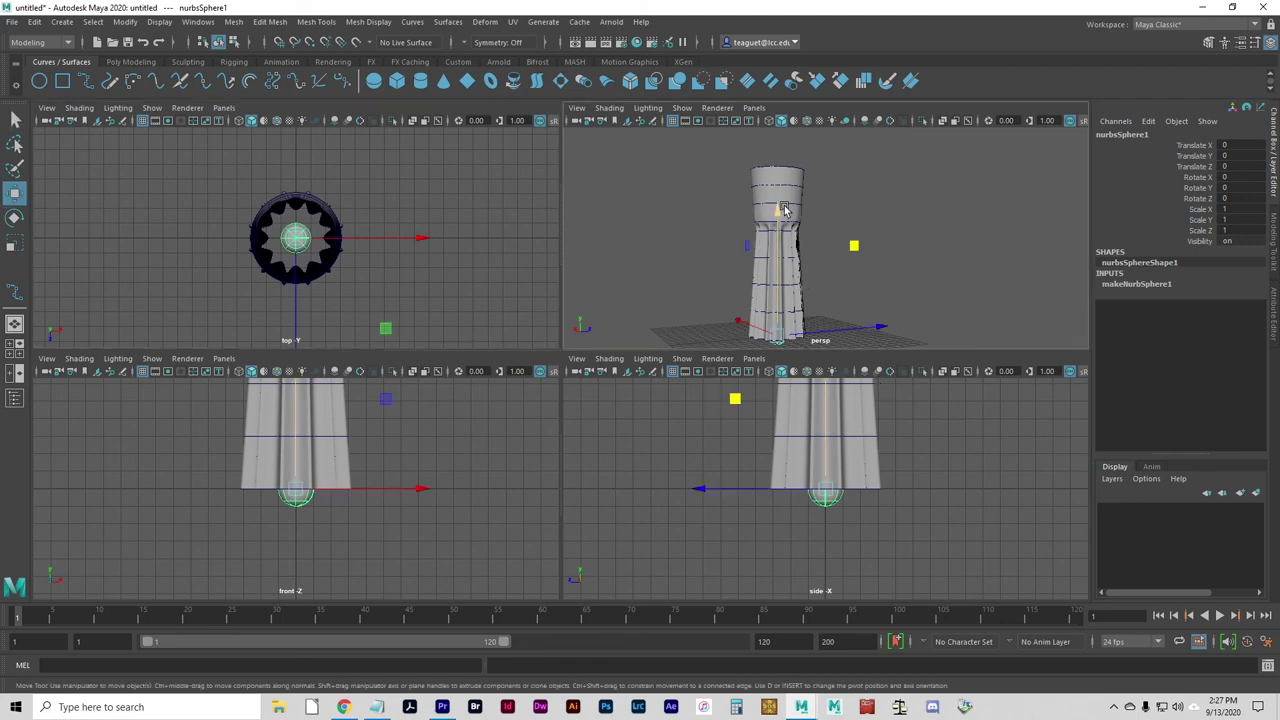
{"action": "left_click_drag", "start_coordinate": [778, 213], "coordinate": [762, 39]}
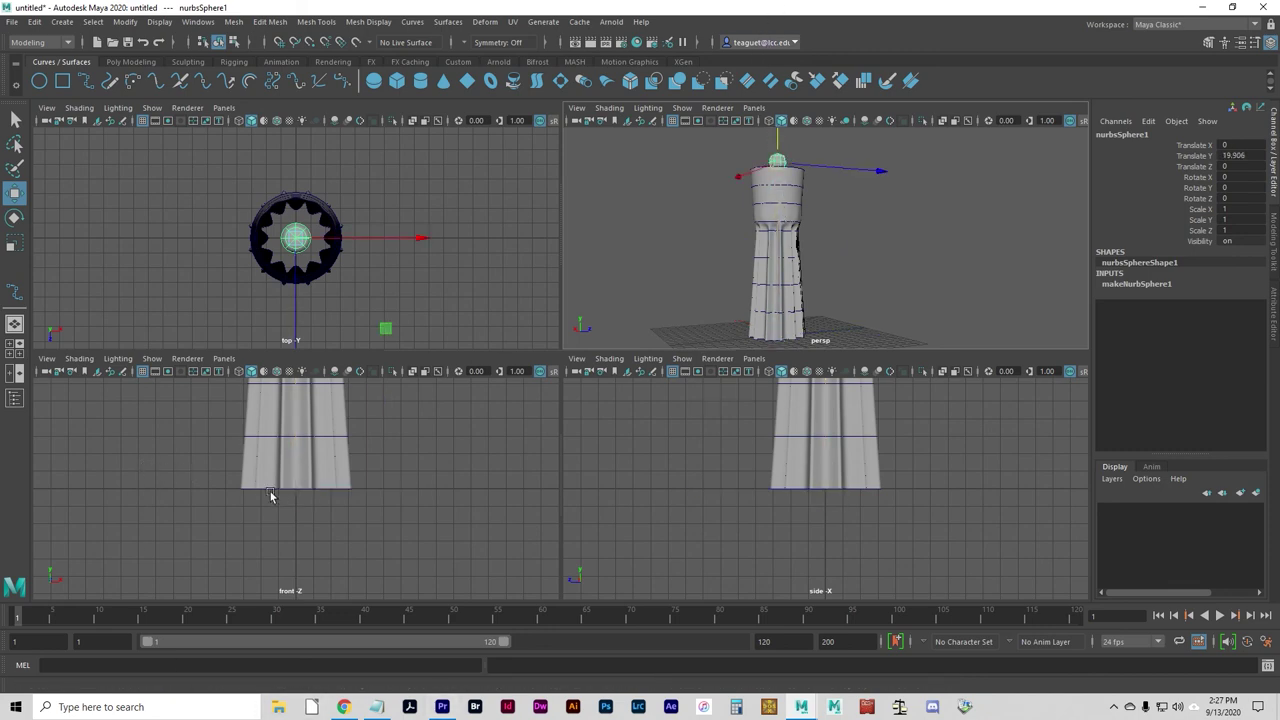
{"action": "key", "text": "f"}
{"action": "key", "text": "f"}
{"action": "key", "text": "f"}
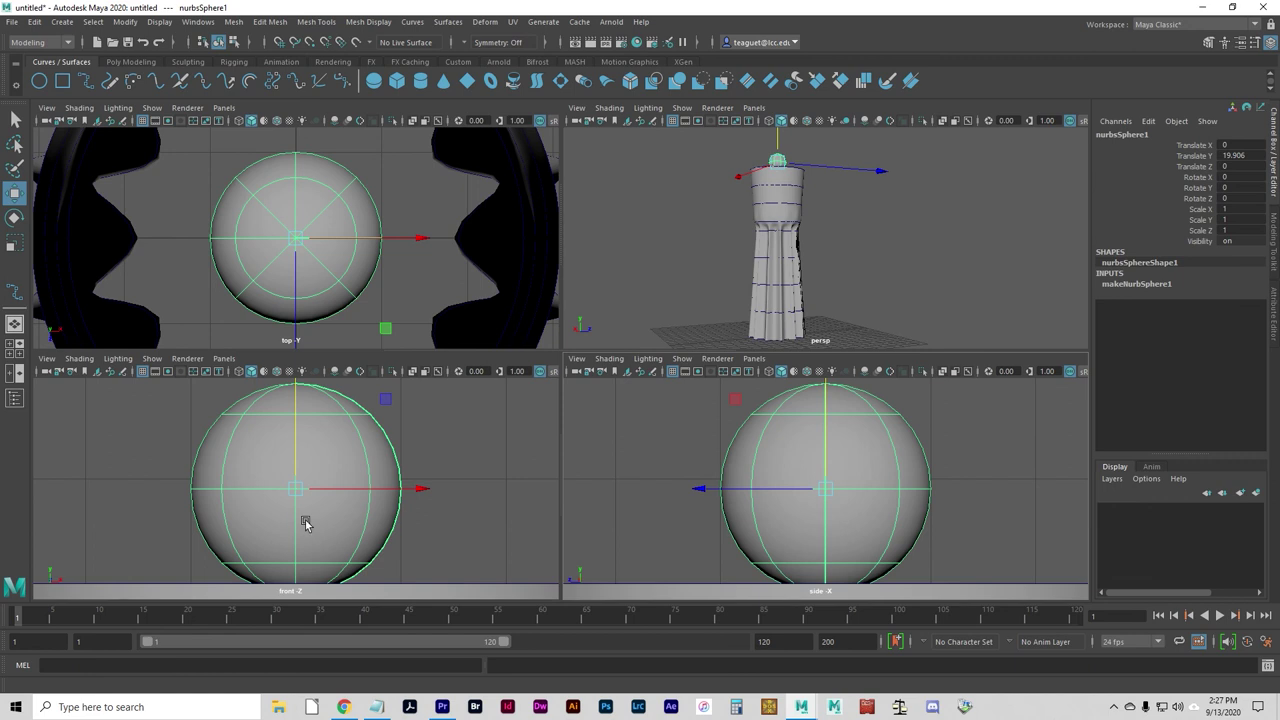
{"action": "scroll", "coordinate": [423, 286], "scroll_direction": "down", "scroll_amount": 5}
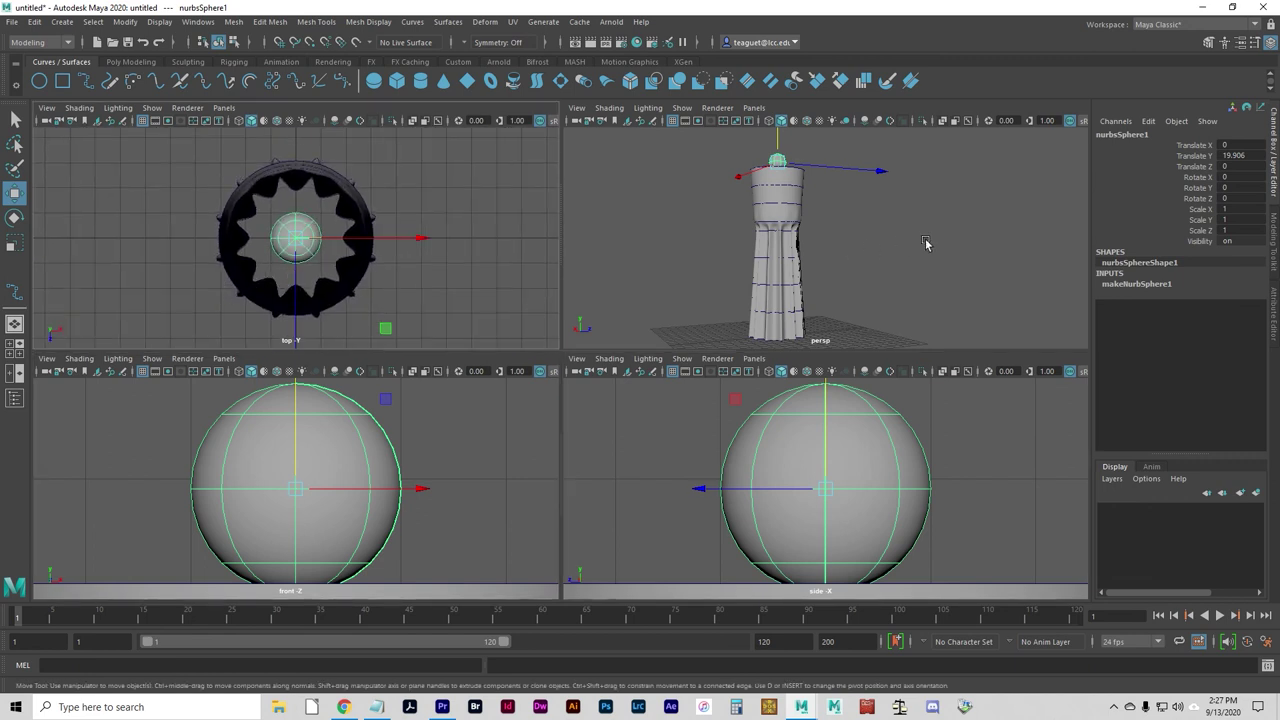
{"action": "scroll", "coordinate": [819, 231], "scroll_direction": "down", "scroll_amount": 3}
Step: Scale the sphere uniformly up to about 3.007
{"action": "key", "text": "r"}
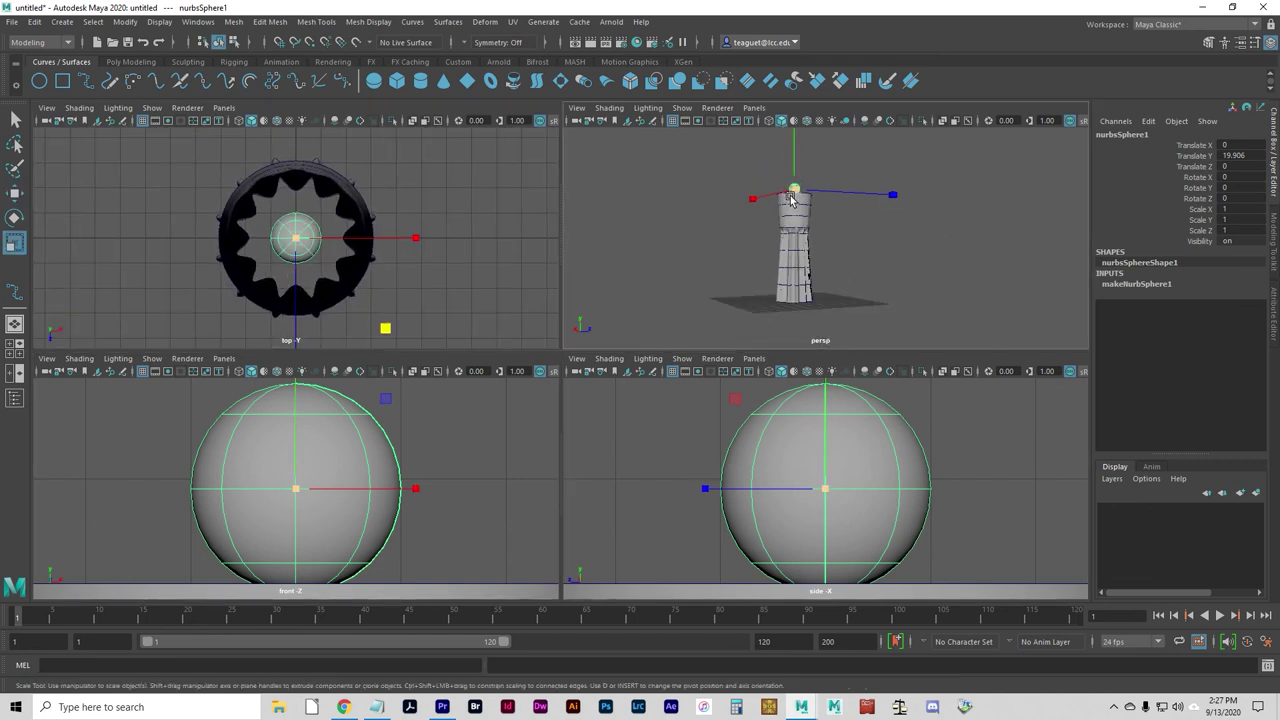
{"action": "left_click_drag", "start_coordinate": [790, 200], "coordinate": [820, 178]}
{"action": "key", "text": "f"}
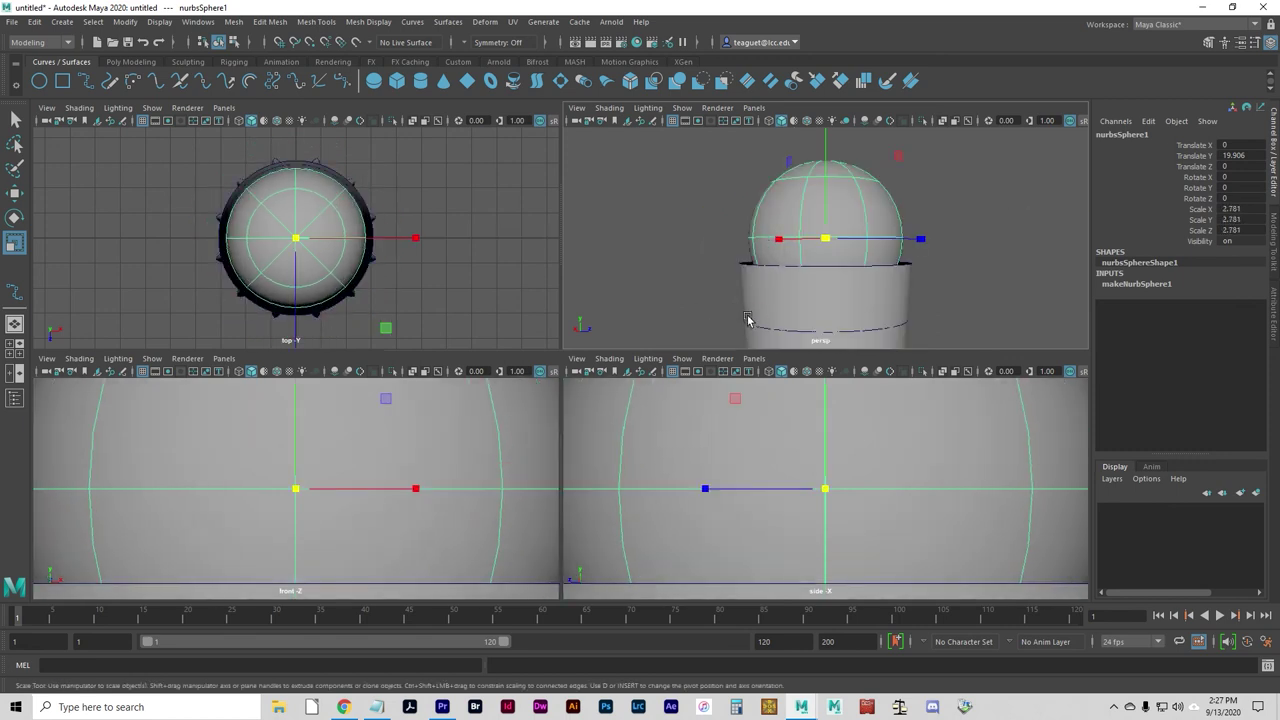
{"action": "scroll", "coordinate": [800, 300], "scroll_direction": "up", "scroll_amount": 1}
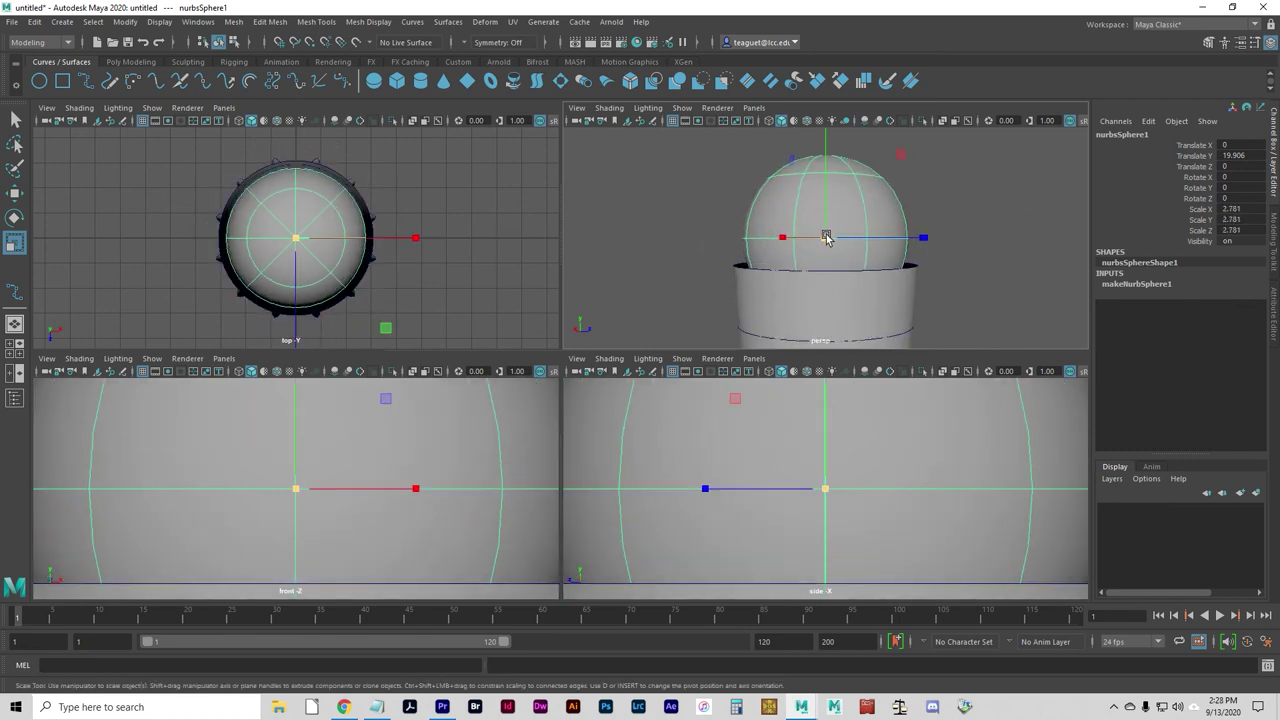
{"action": "left_click_drag", "start_coordinate": [826, 237], "coordinate": [869, 234]}
Step: Fine-tune the cap to Translate Y 19.024 and uniform scale 3.086
{"action": "key", "text": "w"}
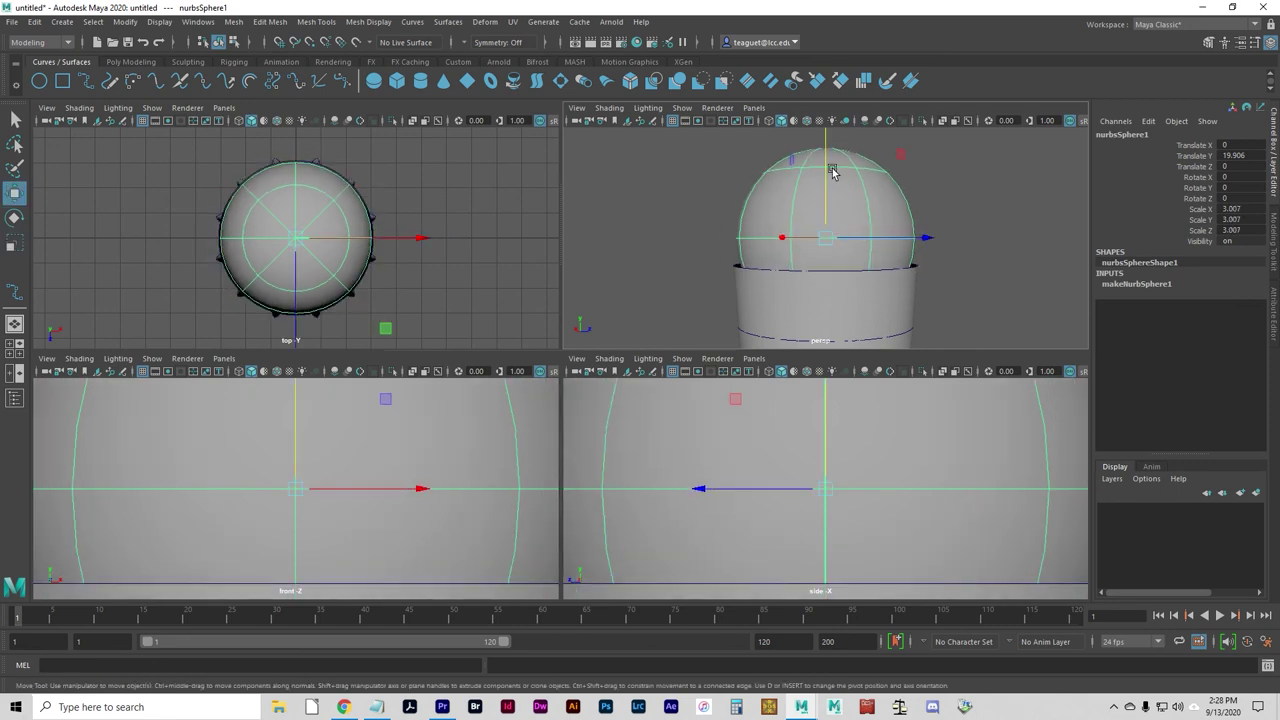
{"action": "left_click_drag", "start_coordinate": [831, 172], "coordinate": [837, 197]}
{"action": "key", "text": "r"}
{"action": "left_click_drag", "start_coordinate": [826, 266], "coordinate": [825, 266]}
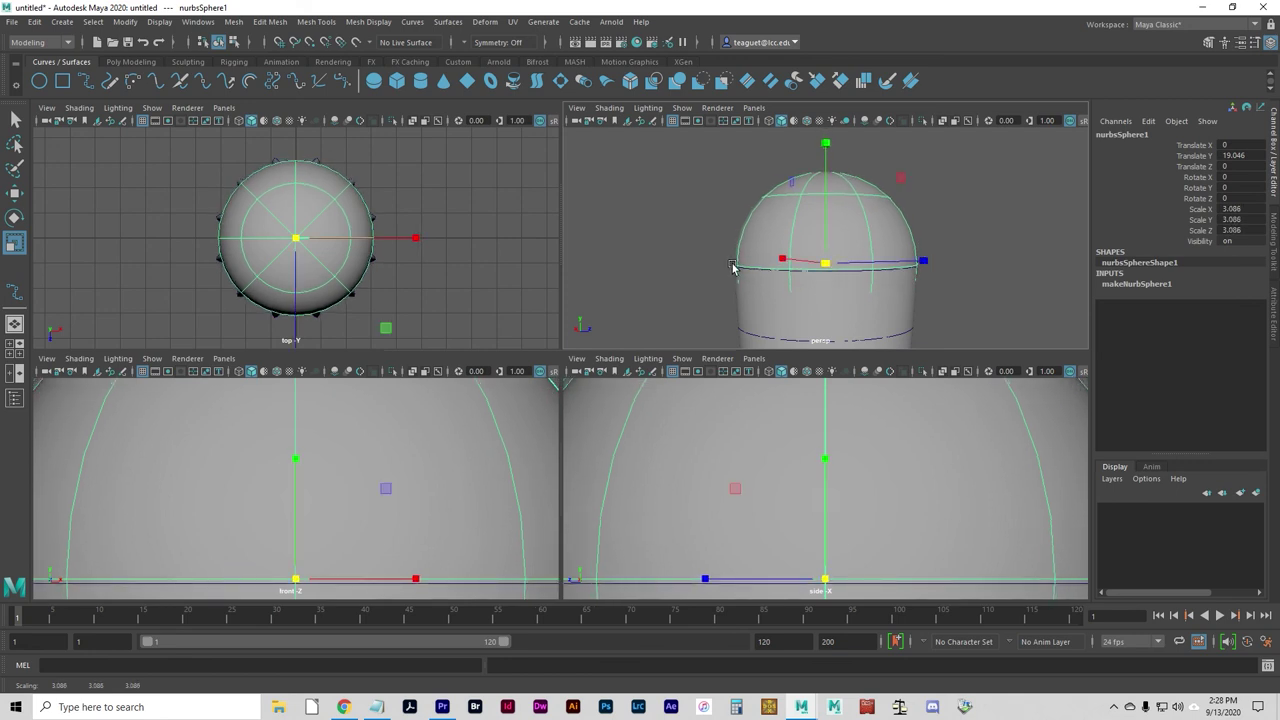
{"action": "key", "text": "w"}
{"action": "left_click_drag", "start_coordinate": [826, 206], "coordinate": [781, 247]}
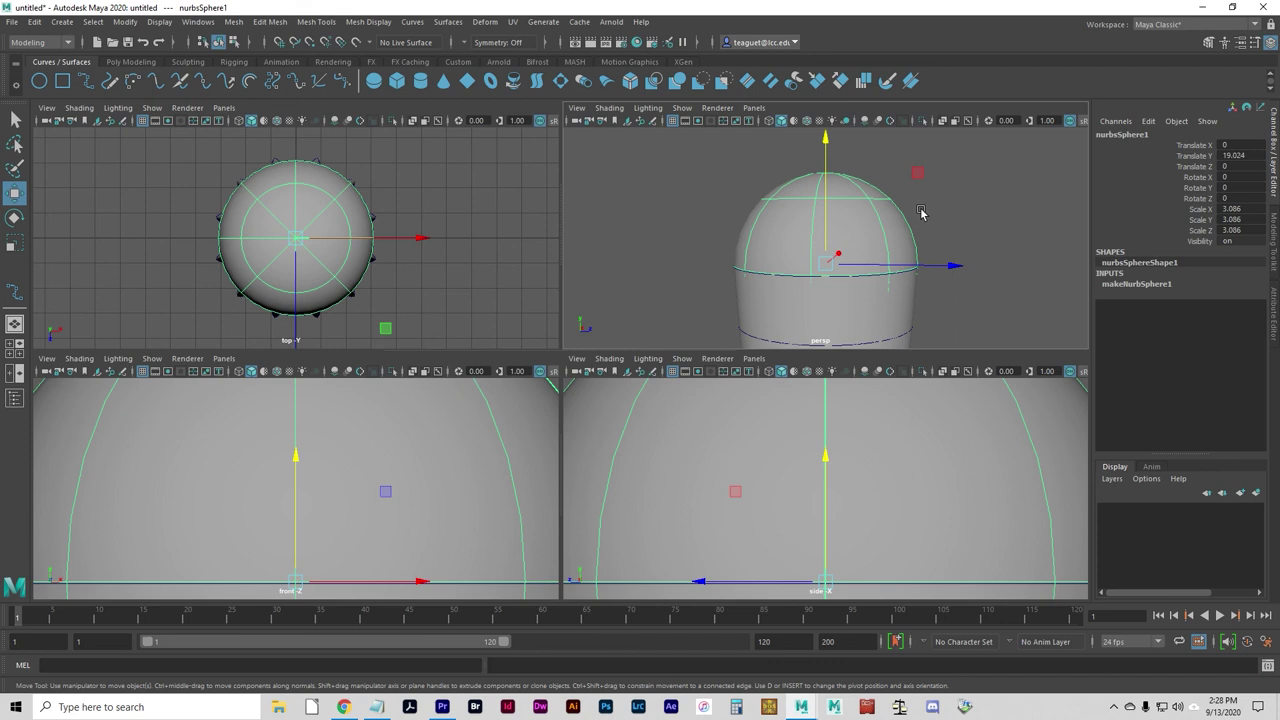
Step: Put the sphere in Control Vertex mode and marquee-select its top CVs in the front view
{"action": "right_click", "coordinate": [851, 192]}
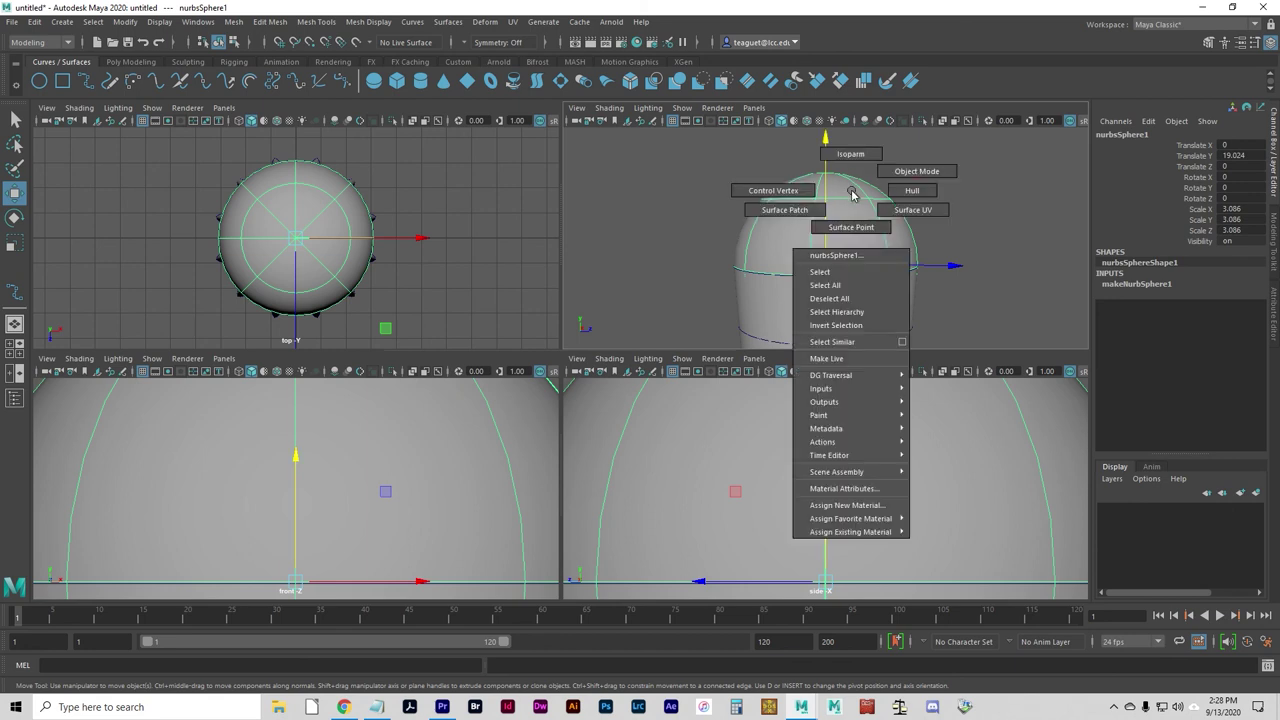
{"action": "left_click", "coordinate": [758, 186]}
{"action": "left_click_drag", "start_coordinate": [776, 163], "coordinate": [878, 183]}
{"action": "key", "text": "ctrl+z"}
{"action": "scroll", "coordinate": [194, 508], "scroll_direction": "down", "scroll_amount": 4}
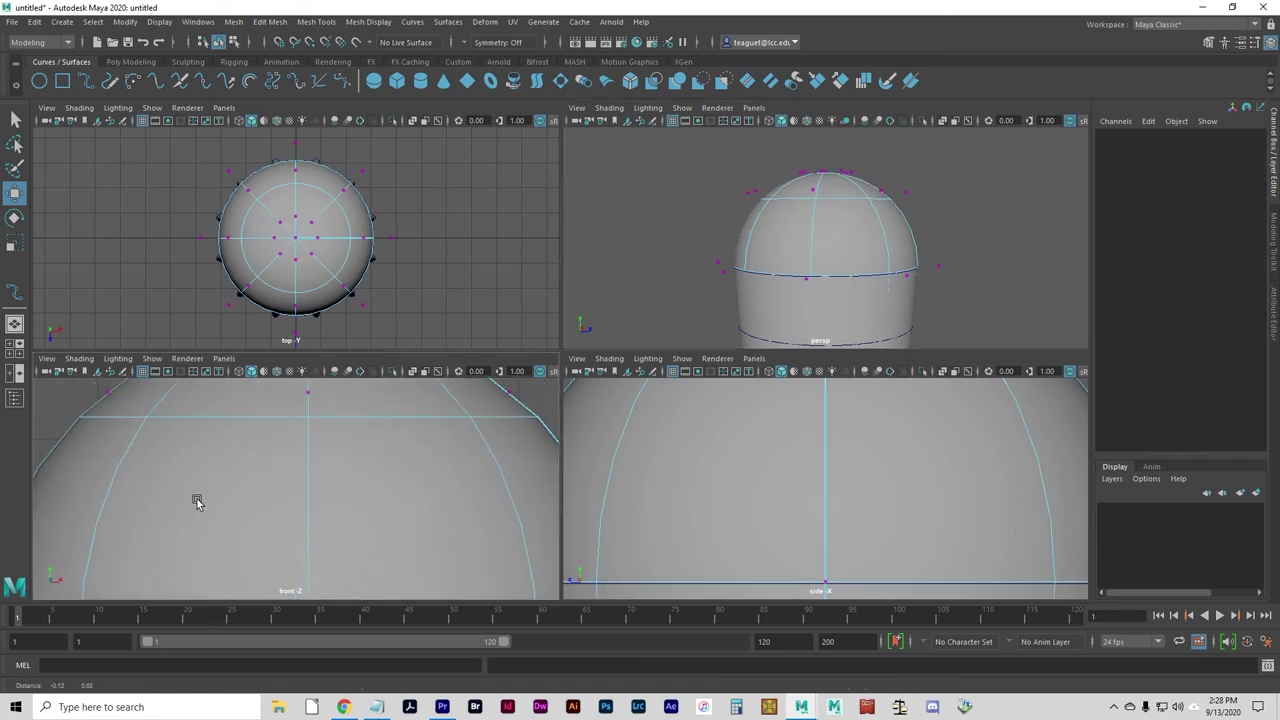
{"action": "scroll", "coordinate": [334, 479], "scroll_direction": "down", "scroll_amount": 3}
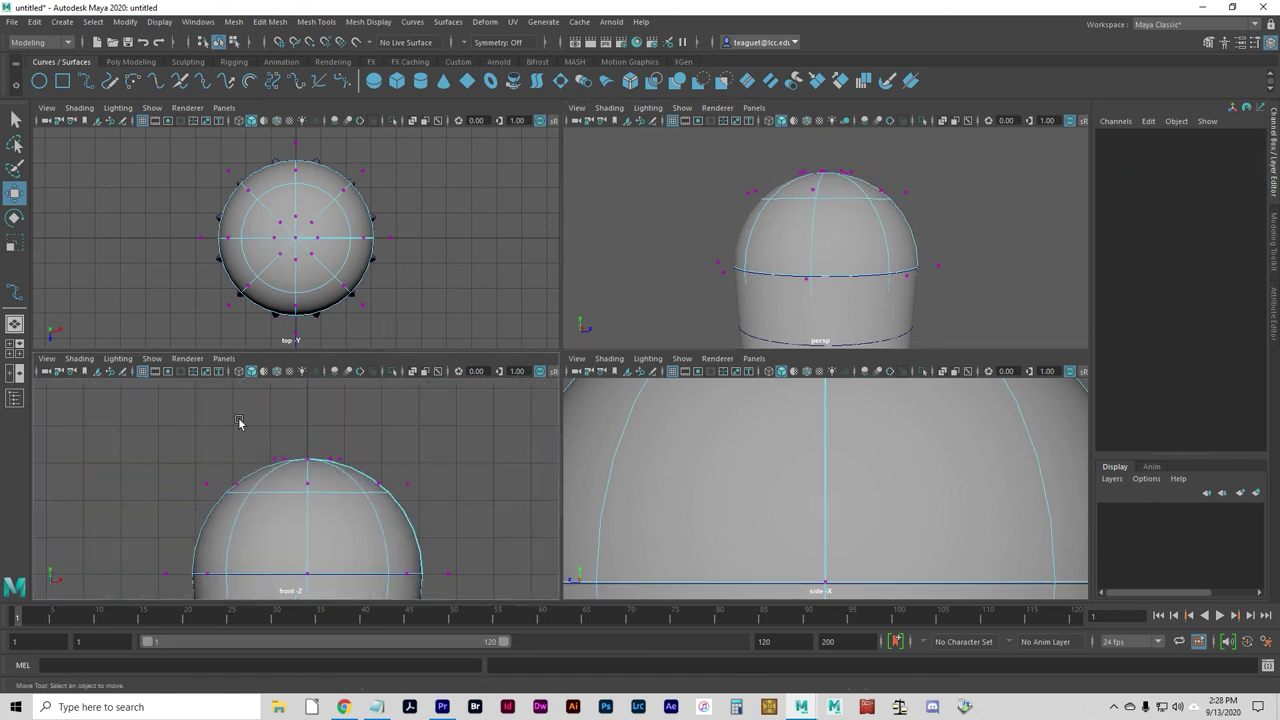
{"action": "left_click_drag", "start_coordinate": [240, 422], "coordinate": [375, 468]}
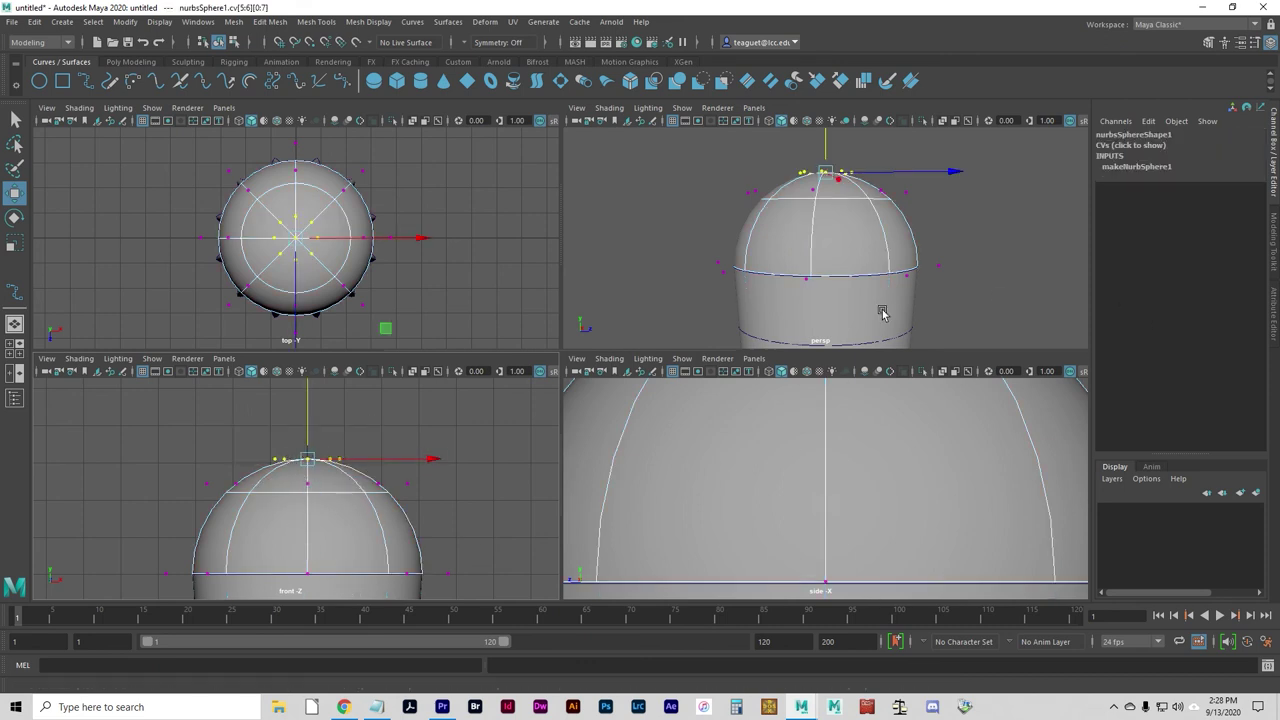
{"action": "left_click_drag", "start_coordinate": [776, 230], "coordinate": [714, 249], "text": "alt"}
{"action": "left_click", "coordinate": [728, 170]}
Step: Drag the top CVs down along Y to flatten the cap into a lid
{"action": "left_click_drag", "start_coordinate": [728, 170], "coordinate": [910, 212]}
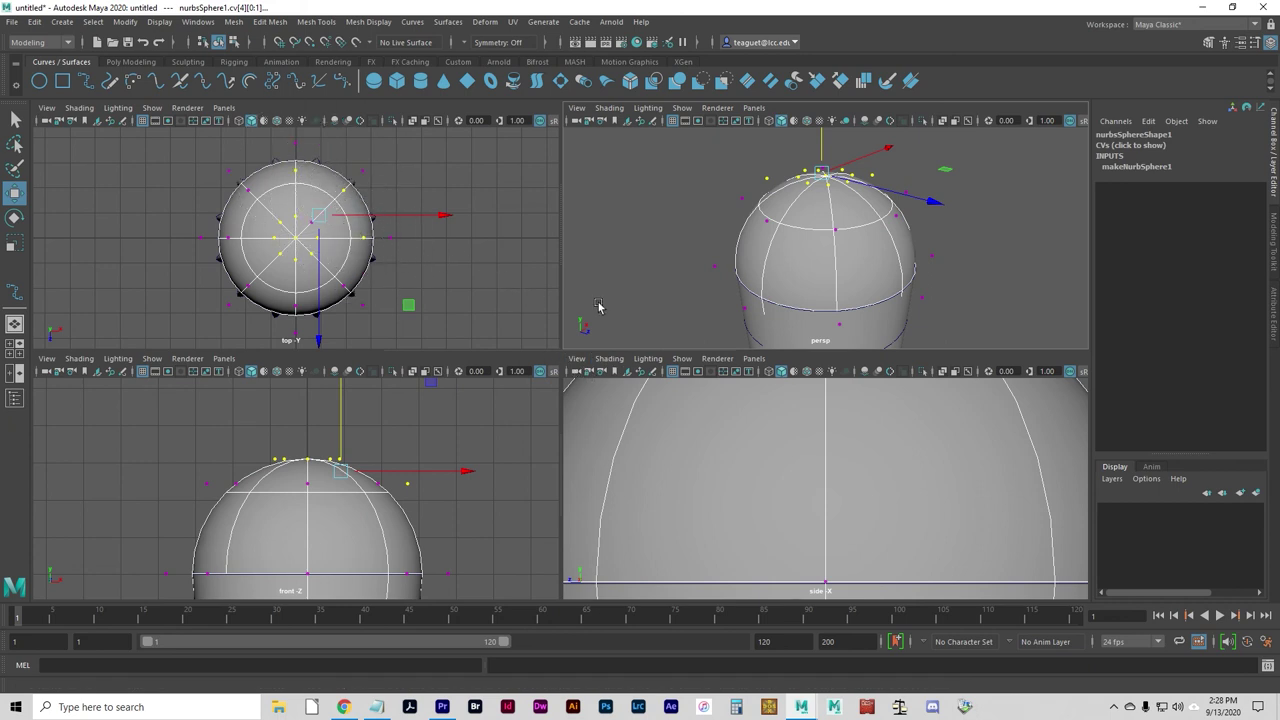
{"action": "left_click_drag", "start_coordinate": [817, 263], "coordinate": [811, 249], "text": "alt"}
{"action": "left_click", "coordinate": [305, 435]}
{"action": "left_click_drag", "start_coordinate": [248, 428], "coordinate": [380, 466]}
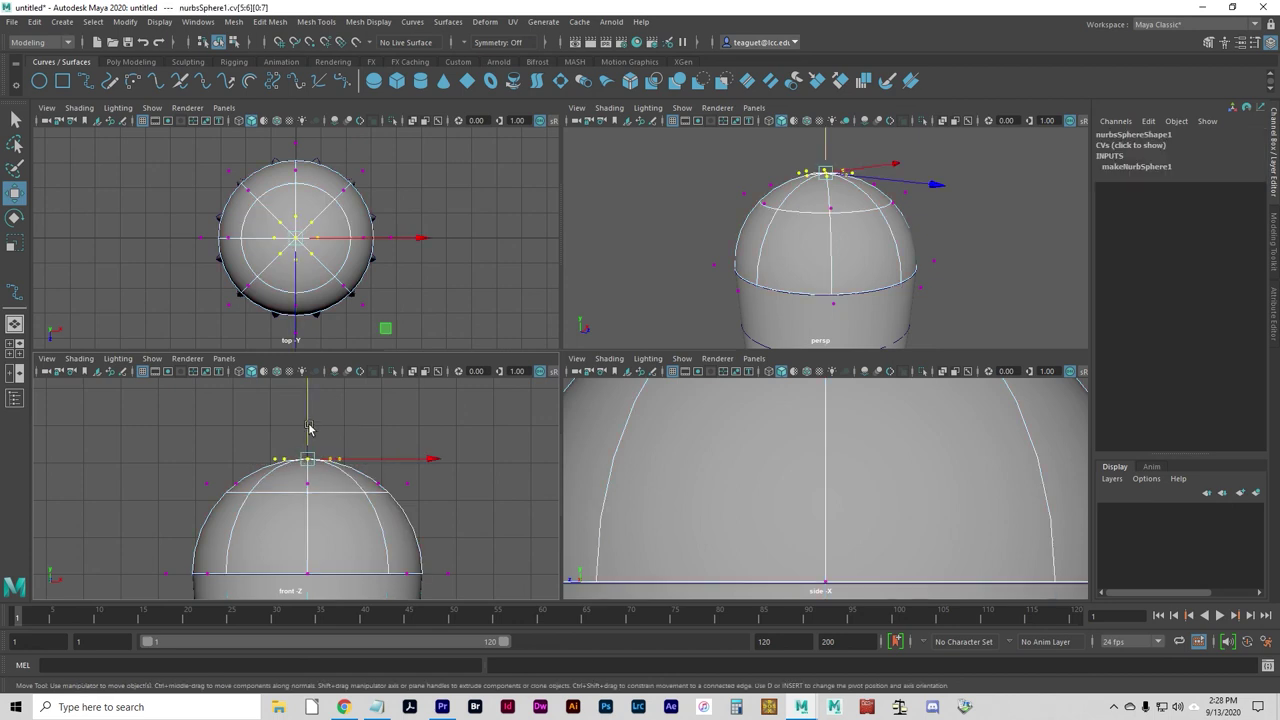
{"action": "left_click_drag", "start_coordinate": [308, 428], "coordinate": [305, 472]}
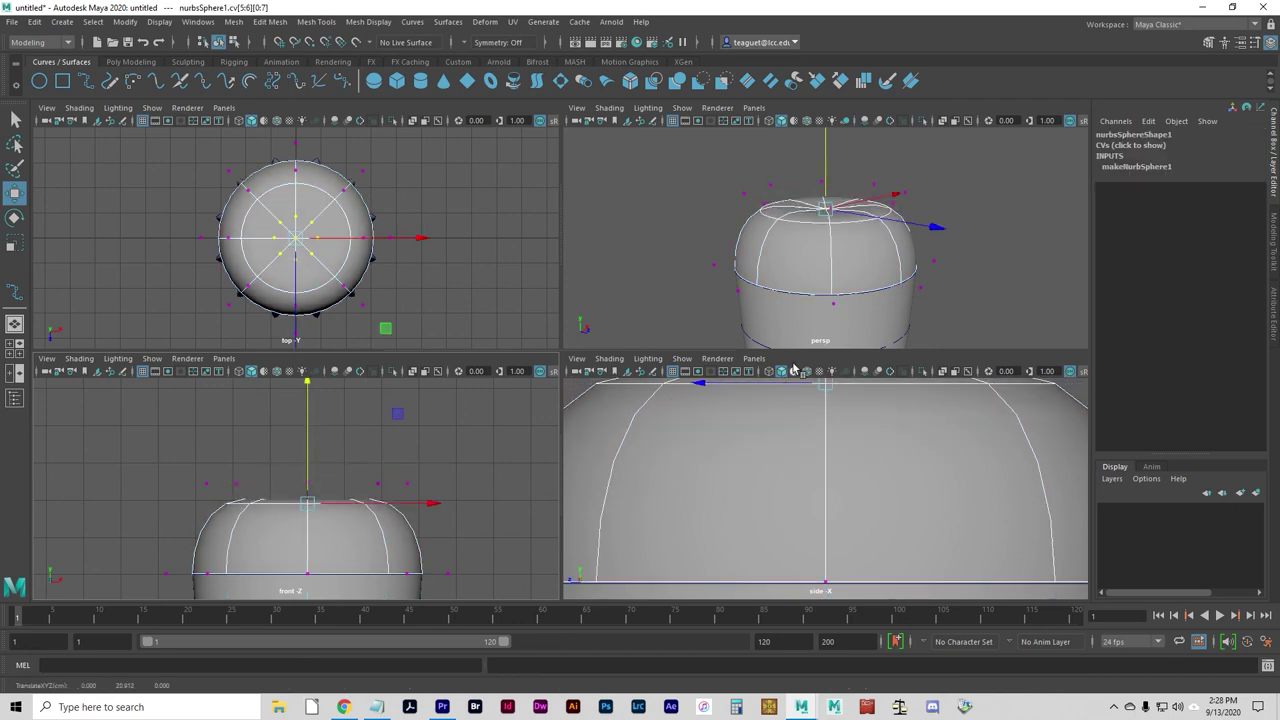
{"action": "left_click_drag", "start_coordinate": [663, 194], "coordinate": [705, 224], "text": "alt"}
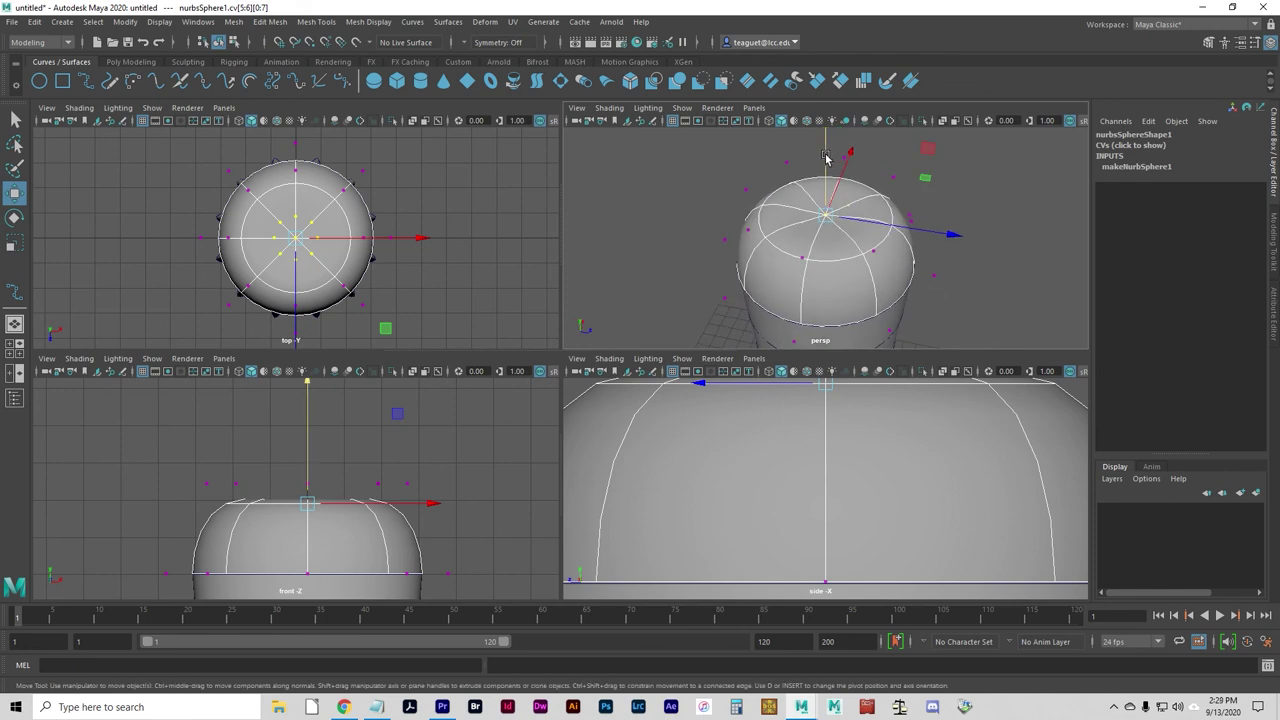
{"action": "mouse_move", "coordinate": [826, 157]}
{"action": "left_mouse_down"}
{"action": "mouse_move", "coordinate": [820, 192]}
{"action": "mouse_move", "coordinate": [821, 164]}
{"action": "left_mouse_up"}
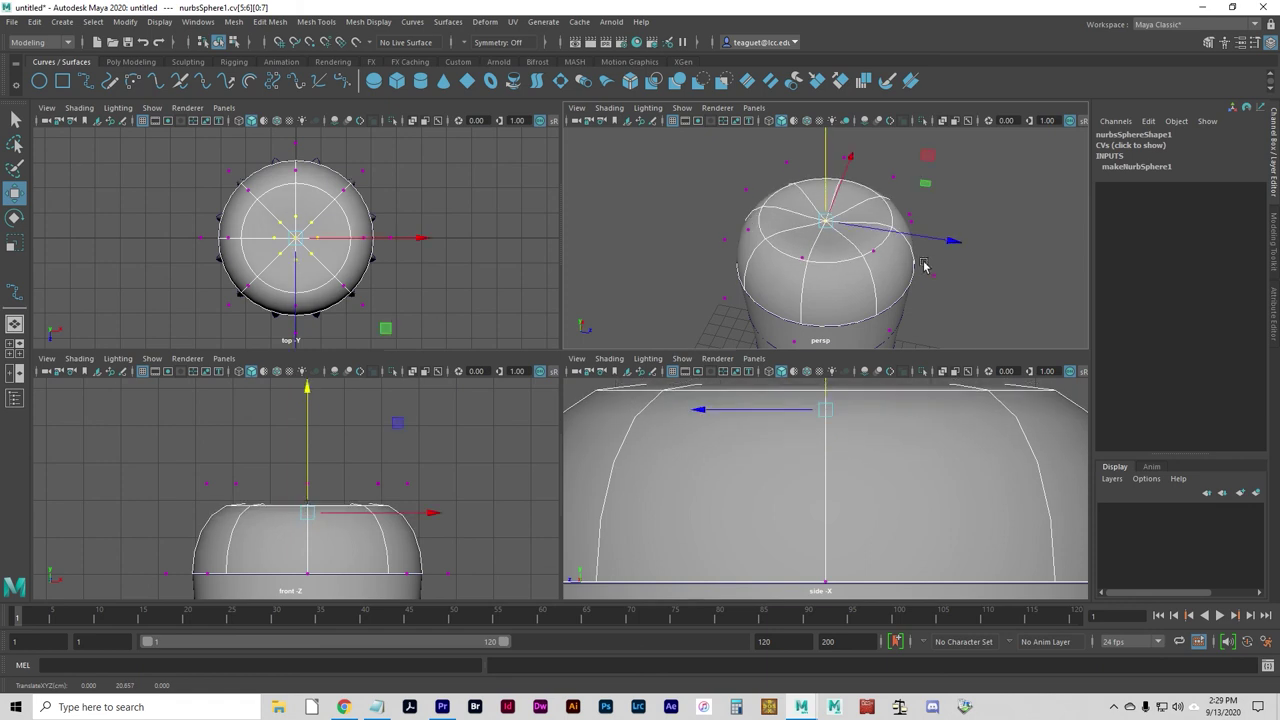
{"action": "left_click_drag", "start_coordinate": [903, 262], "coordinate": [750, 234], "text": "alt"}
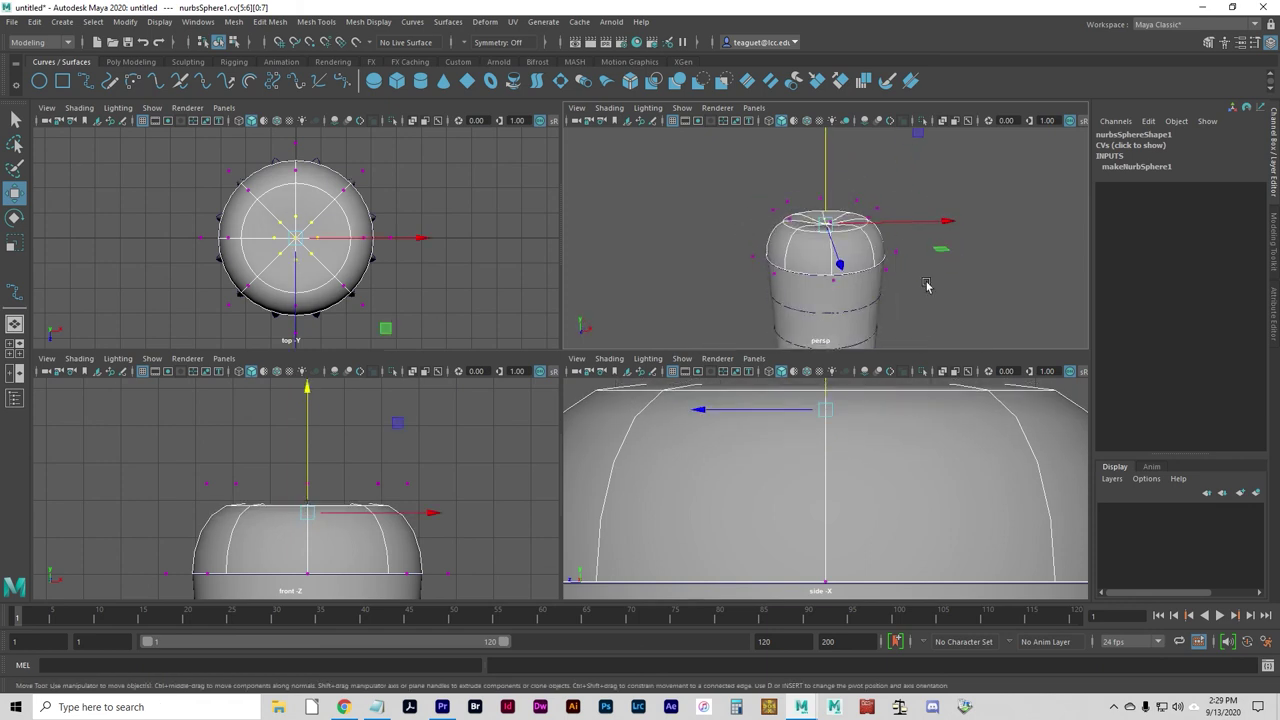
{"action": "left_click", "coordinate": [987, 289]}
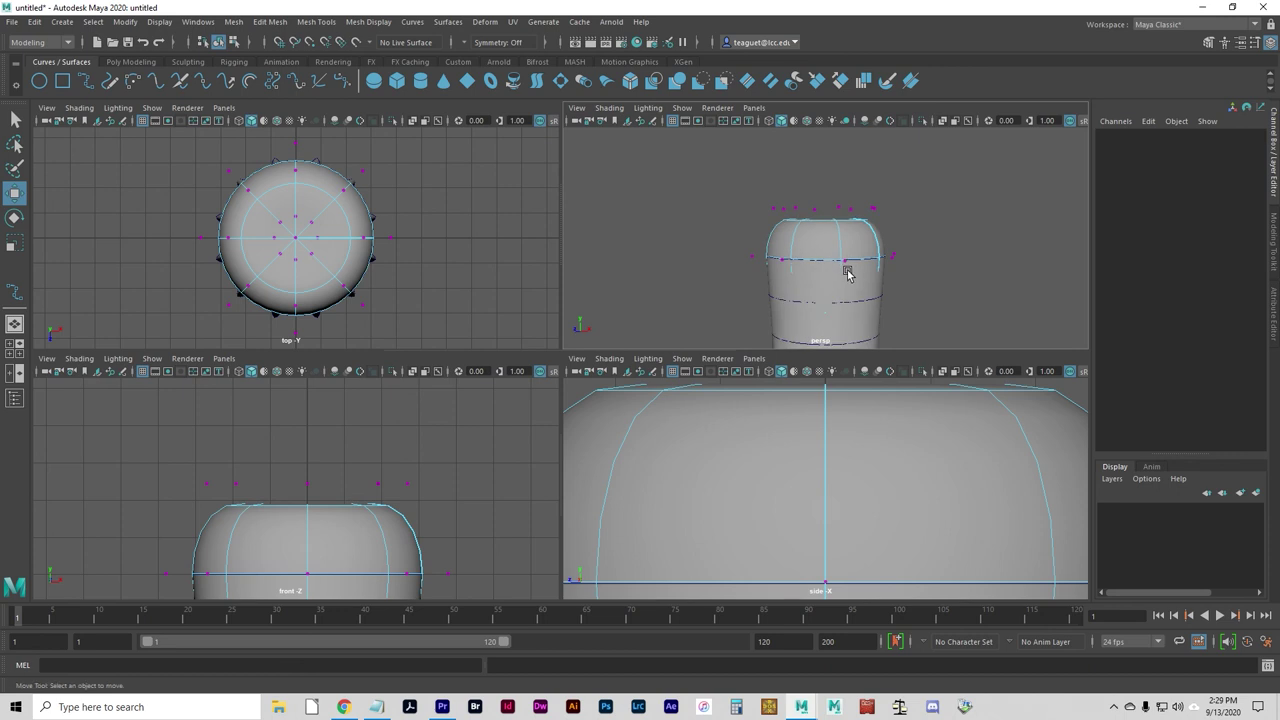